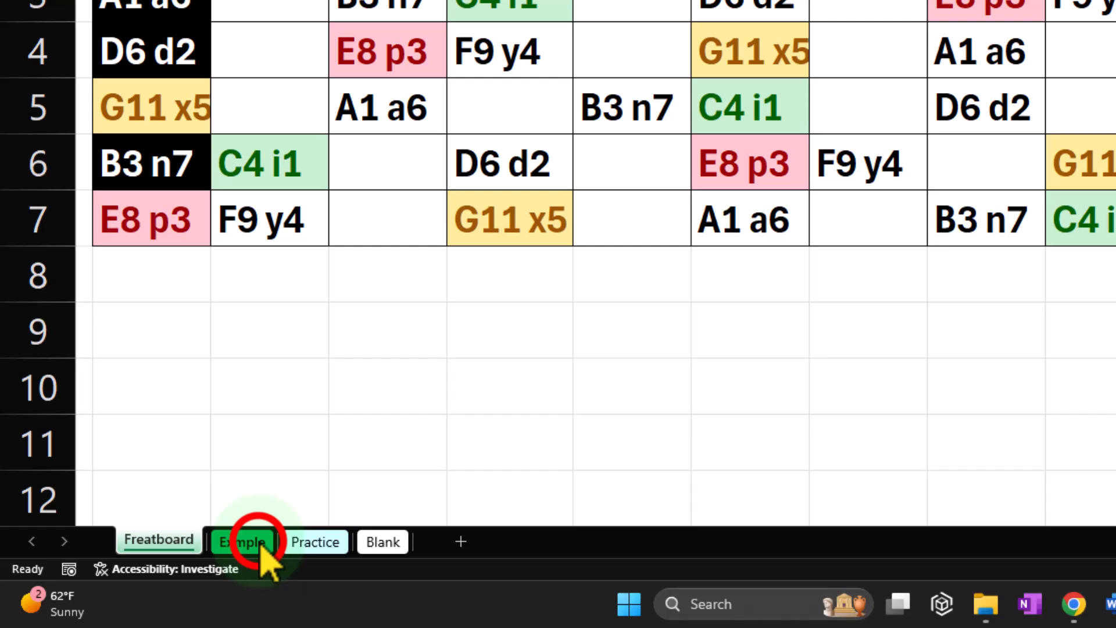
Look through the Exmple, Practice and Blank sheets and return to the Exmple sheet.
click(207, 559)
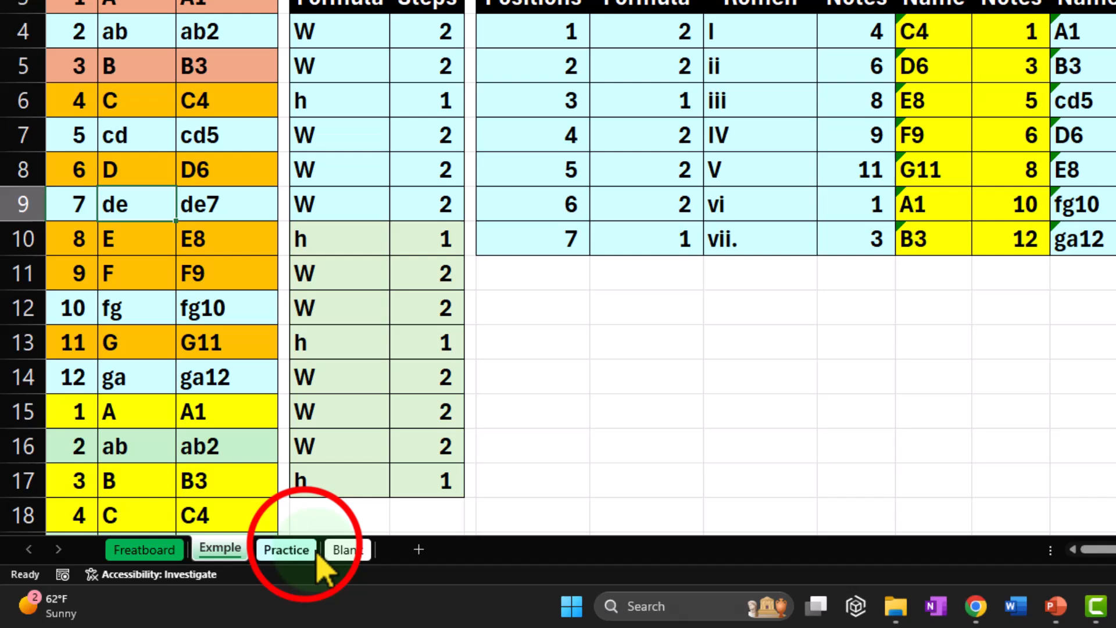
click(184, 578)
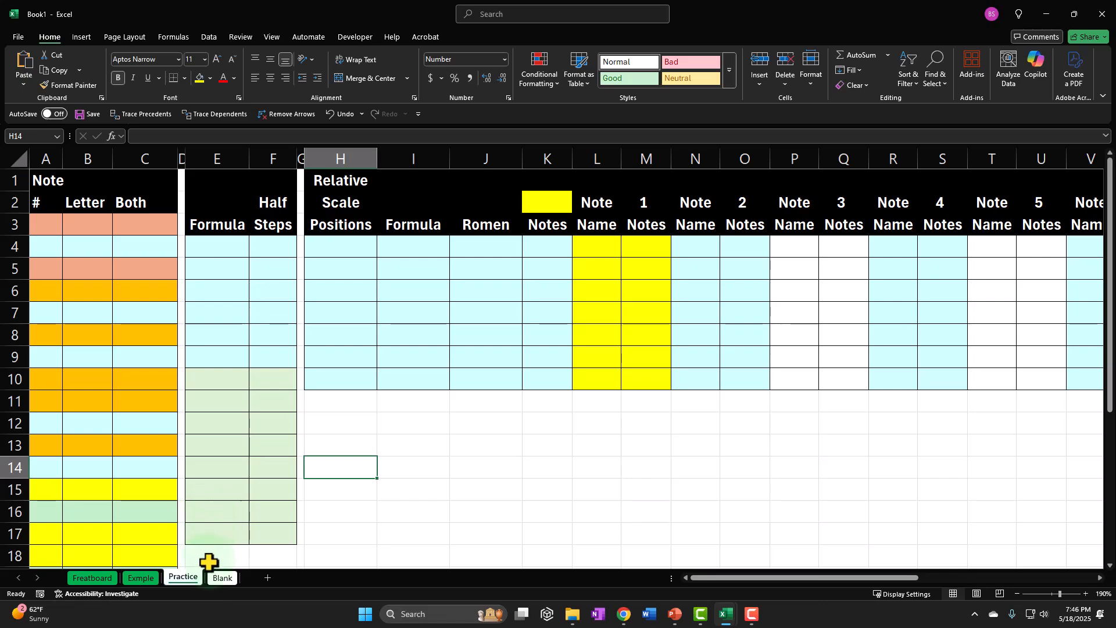
click(221, 578)
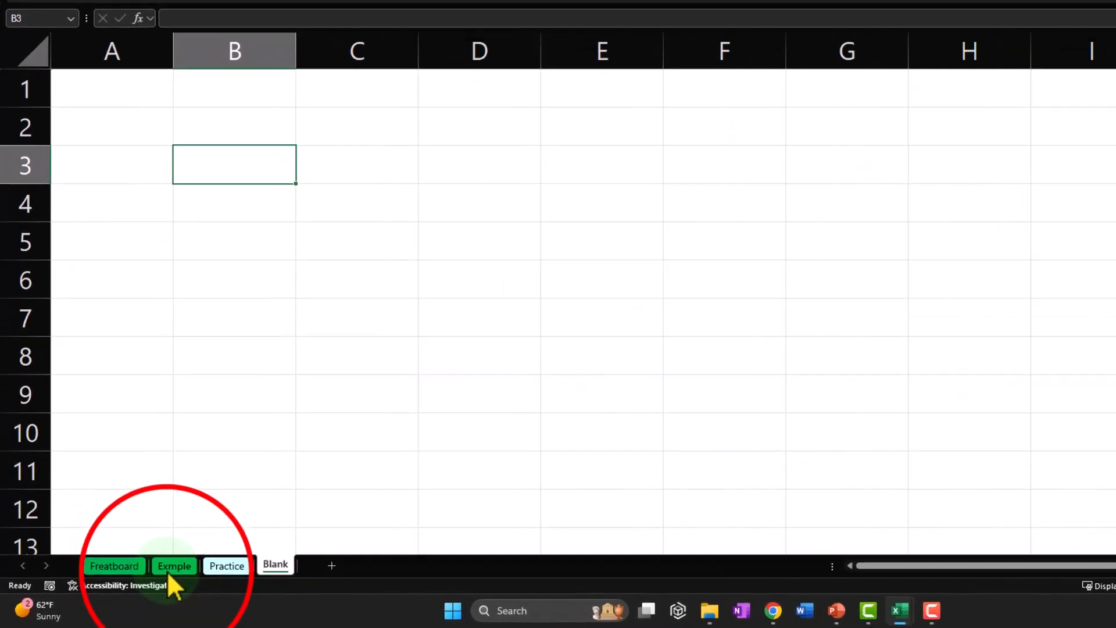
click(136, 580)
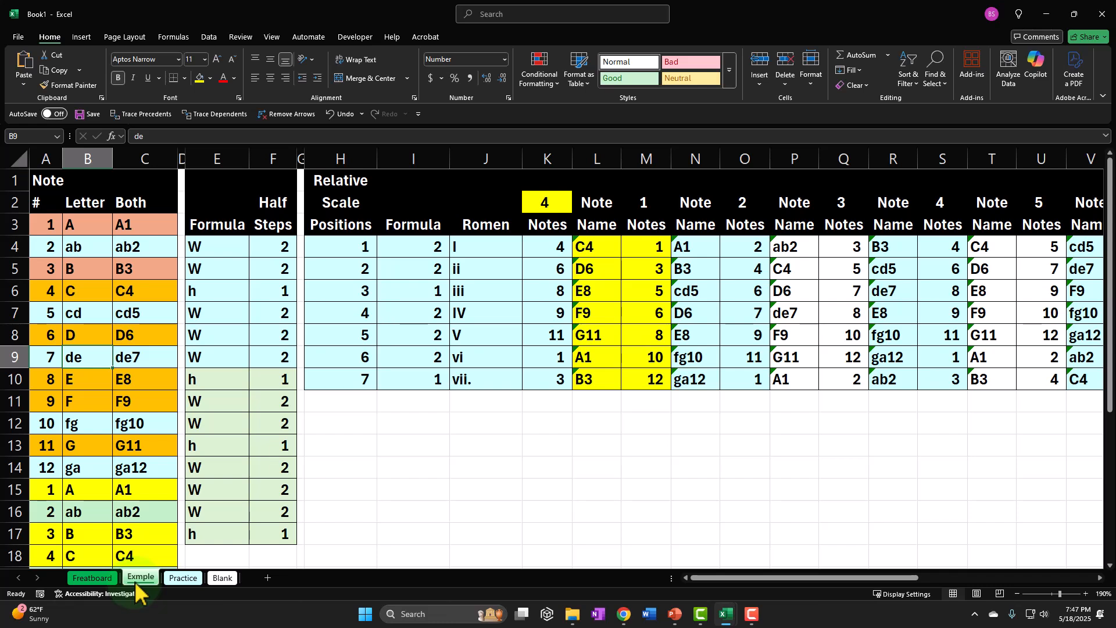
Examine the note number table, the whole/half-step formula column, and the scale's Notes and Name columns with their starting note in K2.
drag(44, 229, 140, 466)
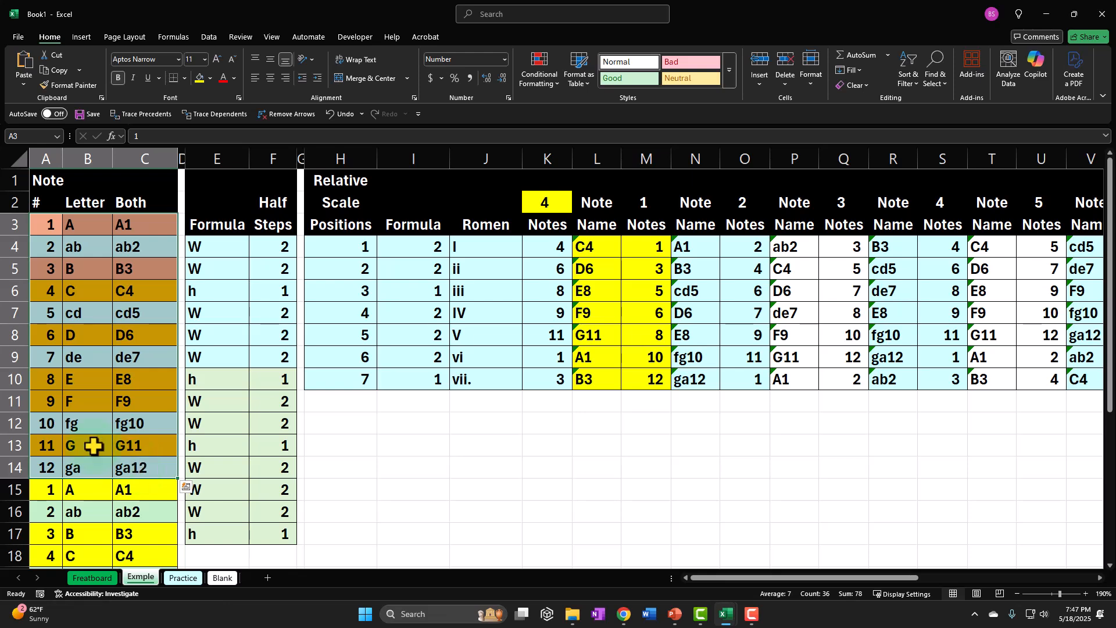
scroll(75, 415, down, 2)
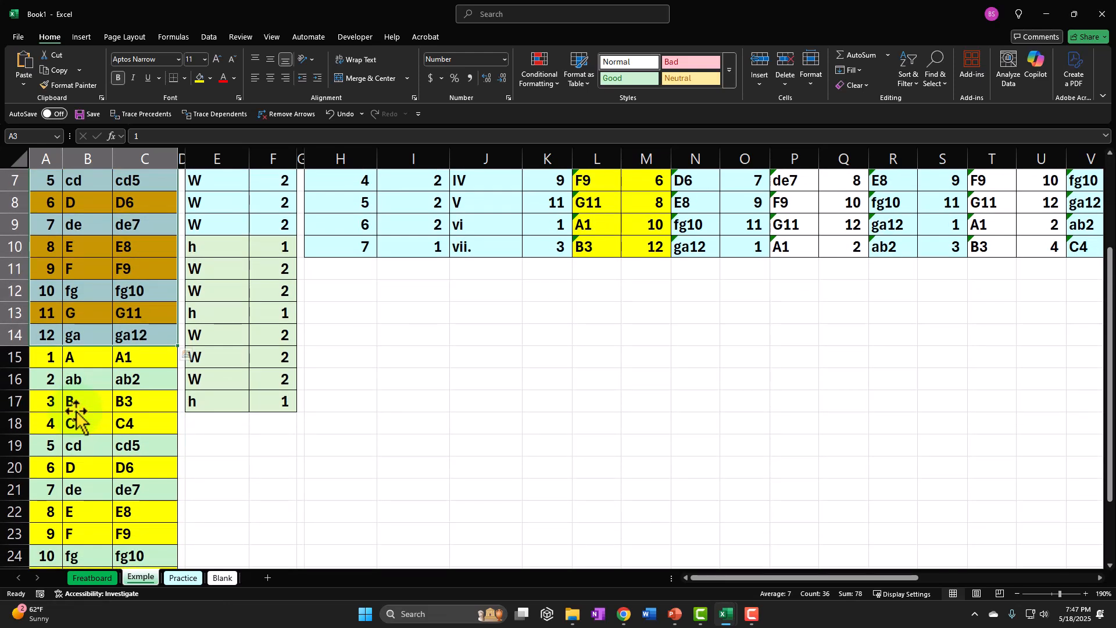
scroll(76, 415, up, 2)
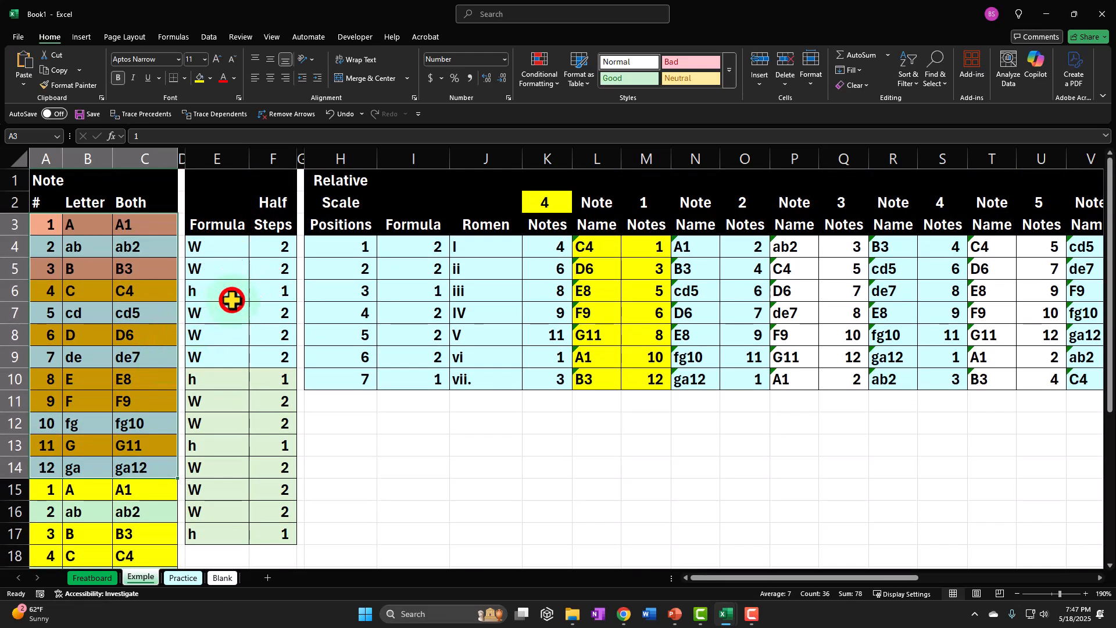
click(232, 300)
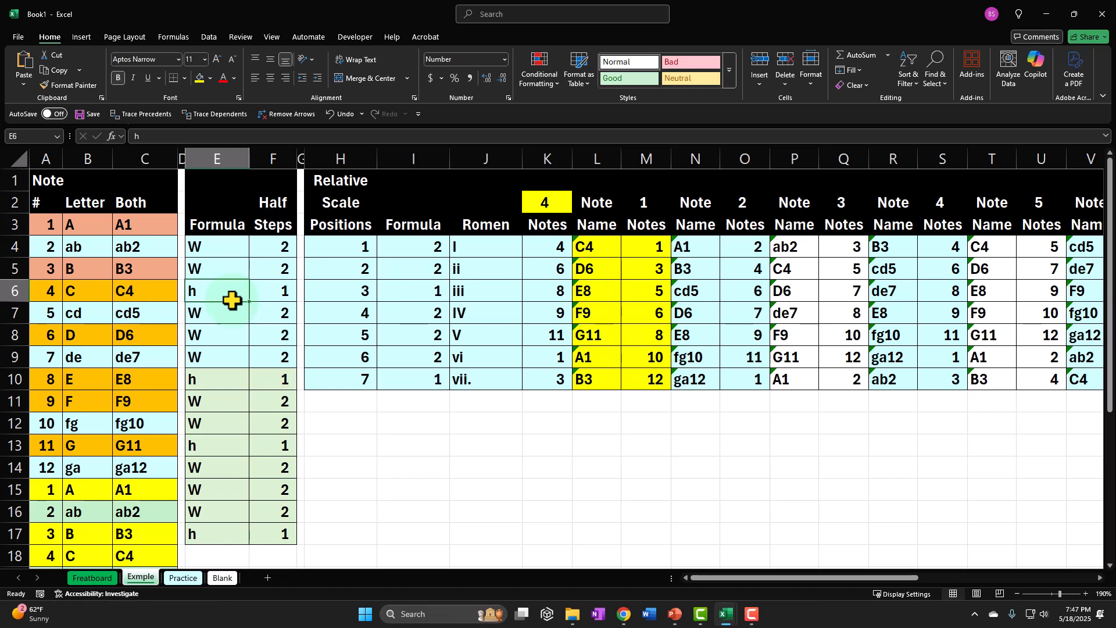
drag(212, 249, 200, 519)
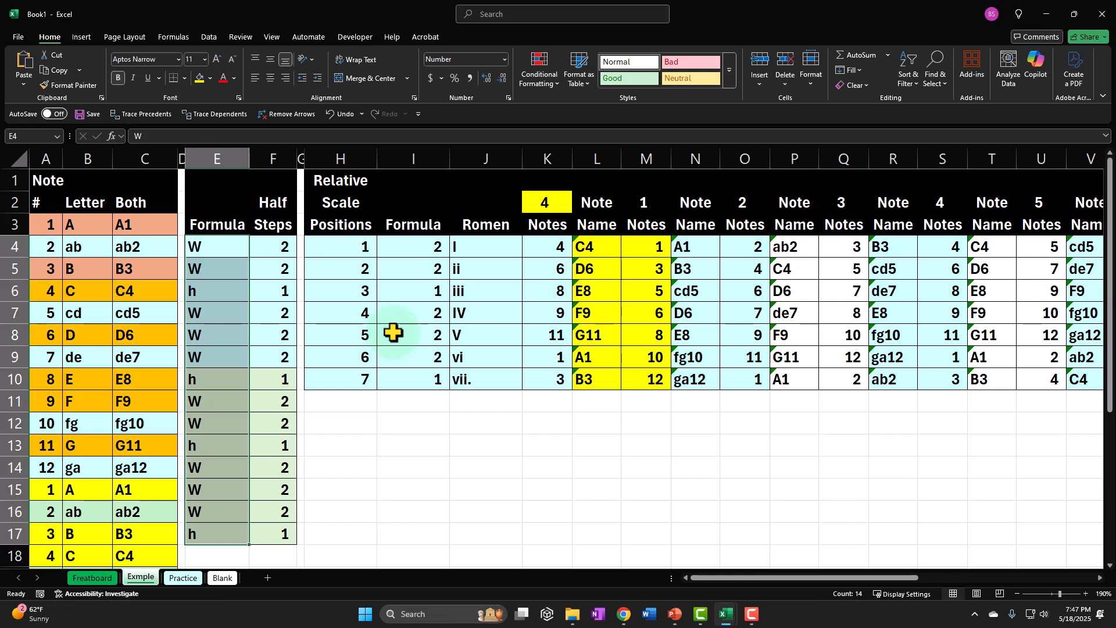
drag(546, 248, 541, 379)
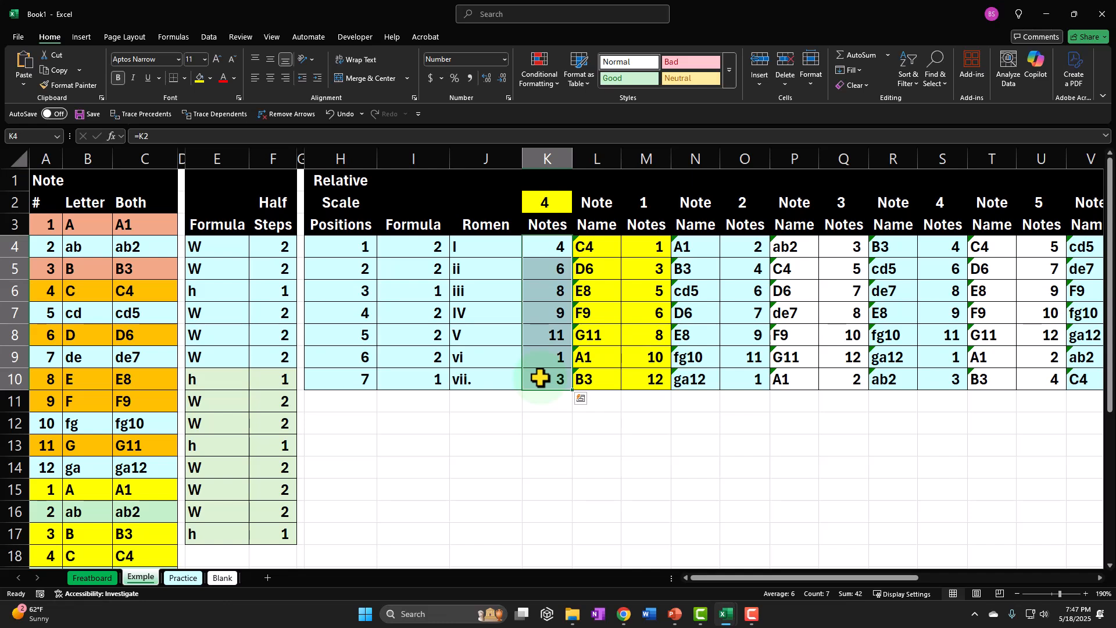
click(545, 200)
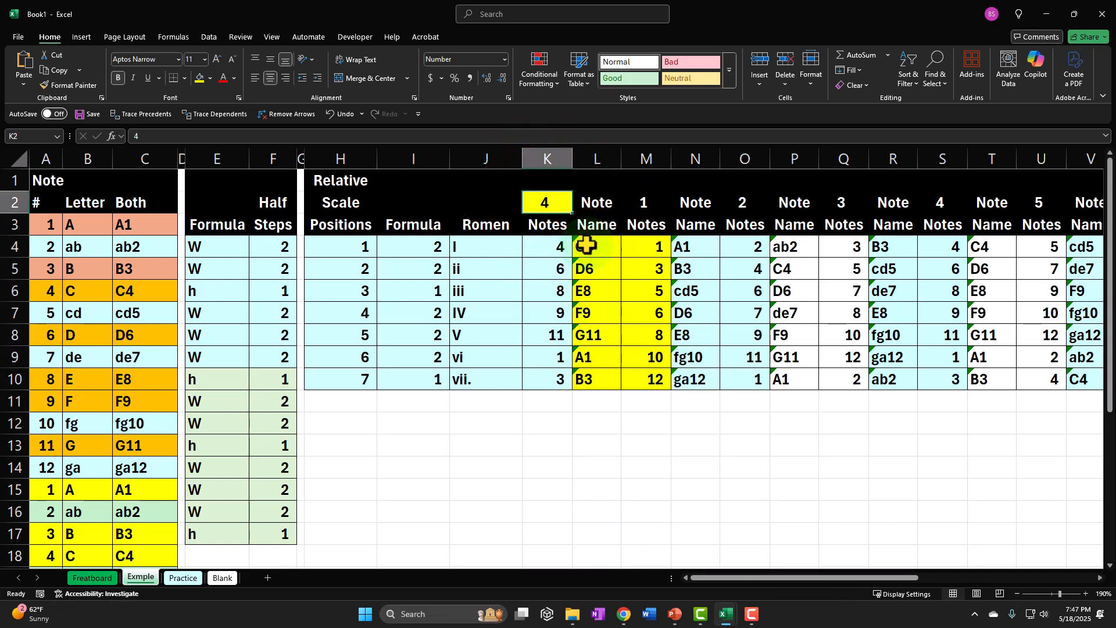
drag(587, 247, 587, 375)
Try 6 as the scale's starting note in K2 and restore it to 4.
click(551, 202)
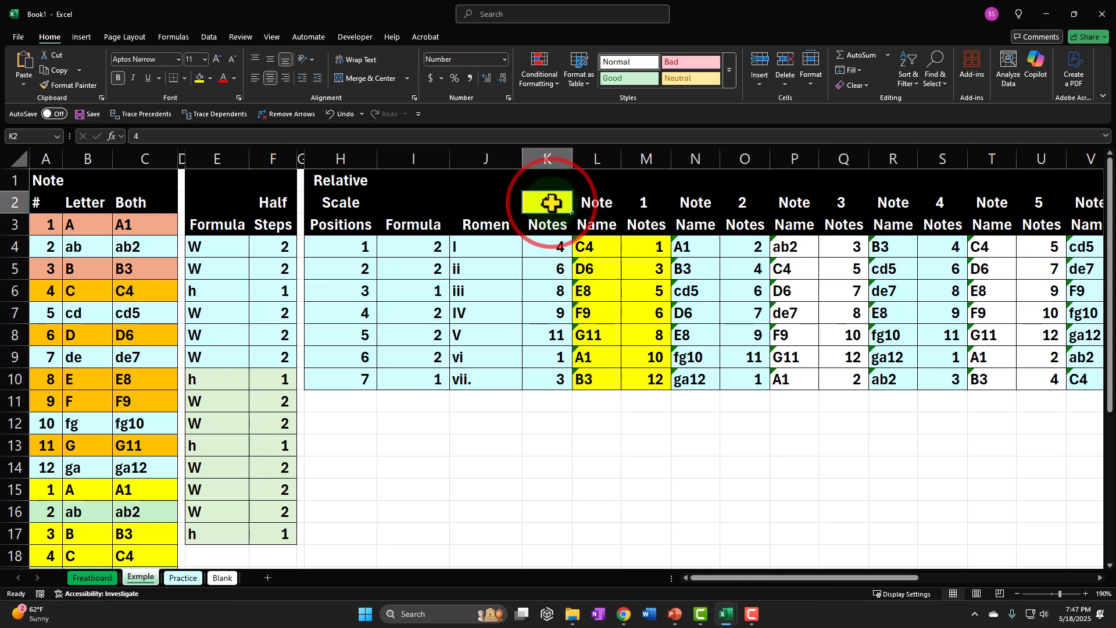
text(6)
key(Return)
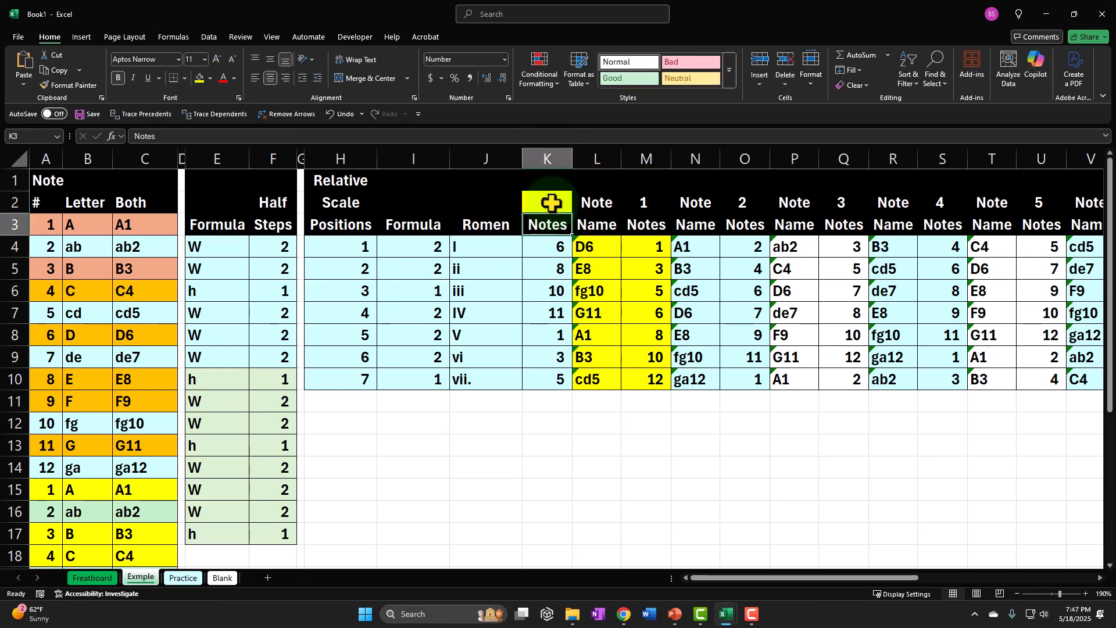
click(551, 202)
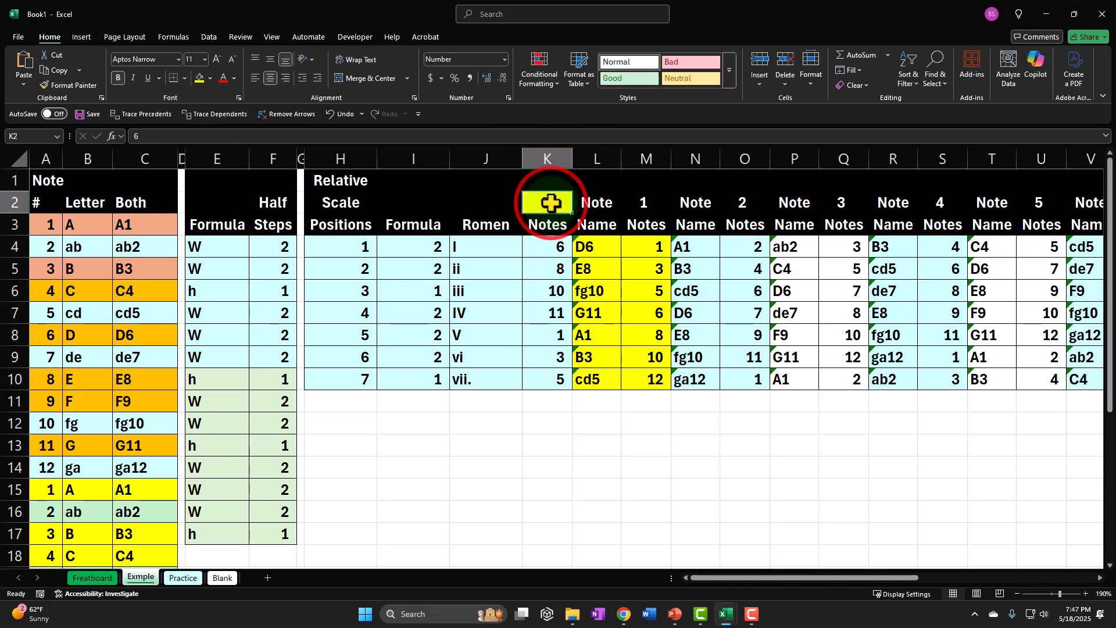
text(4)
key(Return)
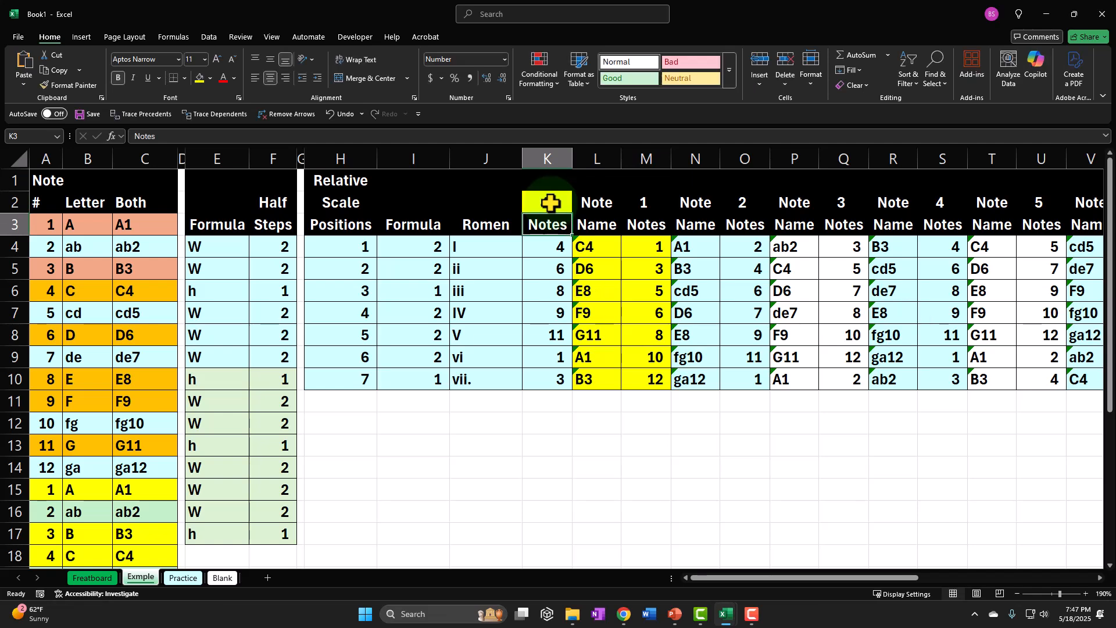
Review the relative scale tables for starting notes 1 through 12 across the Exmple sheet.
key(Right)
key(Right)
key(Right)
key(Right)
key(Right)
key(Right)
key(Right)
key(Right)
key(Right)
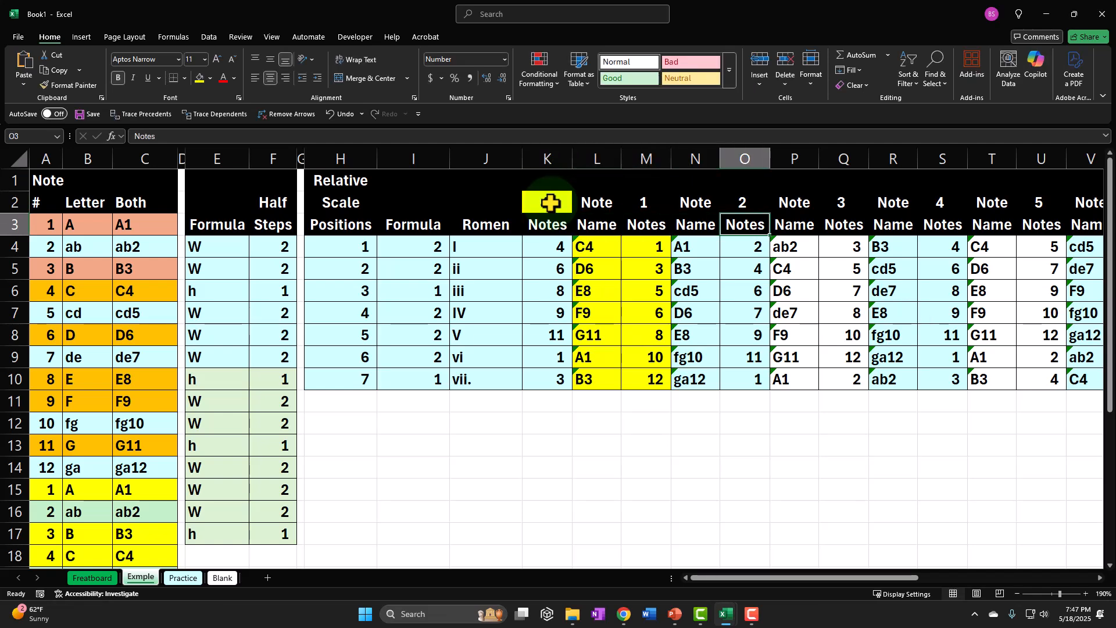
key(Right)
key(Right)
key(Right)
key(Right)
key(Right)
key(Right)
key(Right)
key(Right)
key(Right)
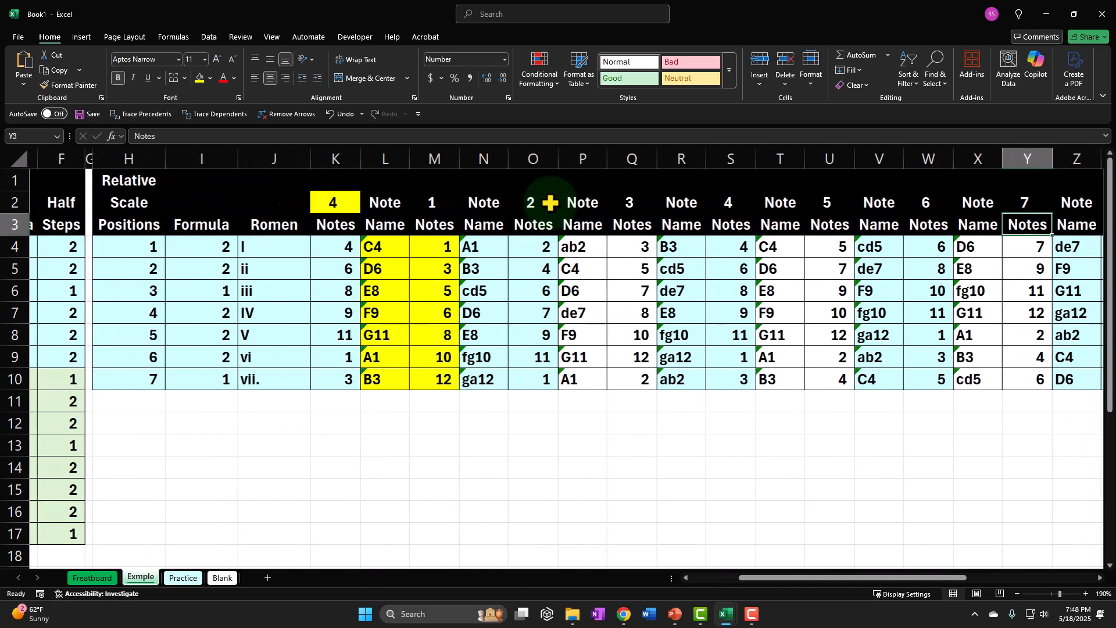
key(Right)
key(Right)
key(Right)
key(Right)
key(Right)
key(Right)
key(Right)
key(Right)
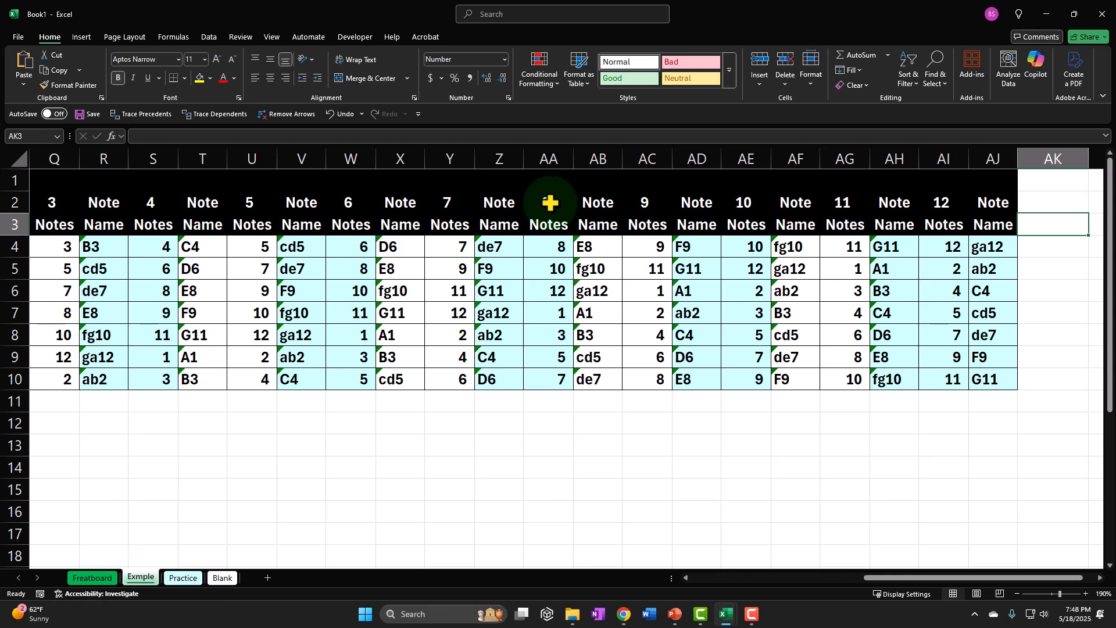
key(Left)
key(Left)
key(Left)
key(Left)
key(Left)
key(Left)
key(Left)
key(Left)
key(Left)
key(Left)
key(Left)
key(Left)
key(Left)
key(Left)
key(Left)
key(Left)
key(Left)
key(Left)
key(Left)
key(Left)
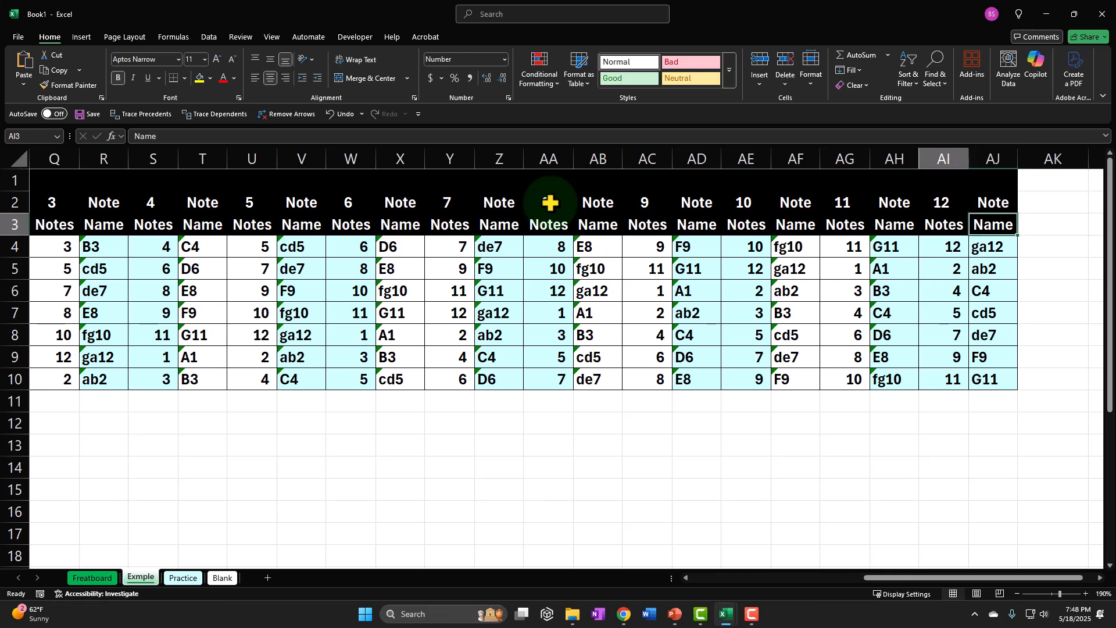
key(Left)
key(Left)
key(Left)
key(Left)
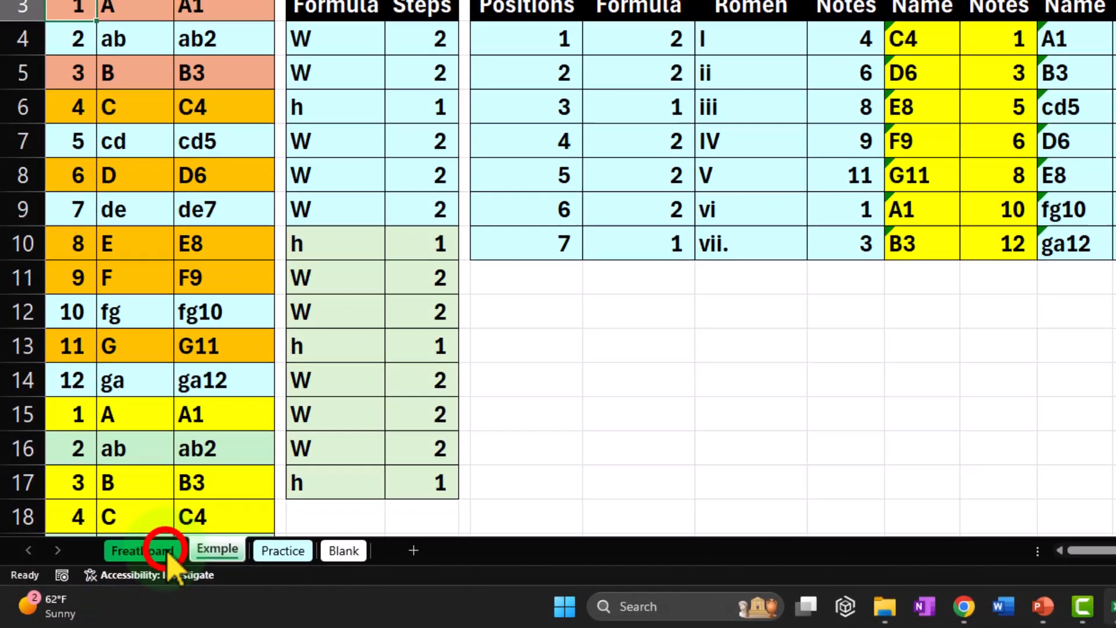
On the Freatboard sheet, set the key number in cell BZ1 to 6.
click(149, 558)
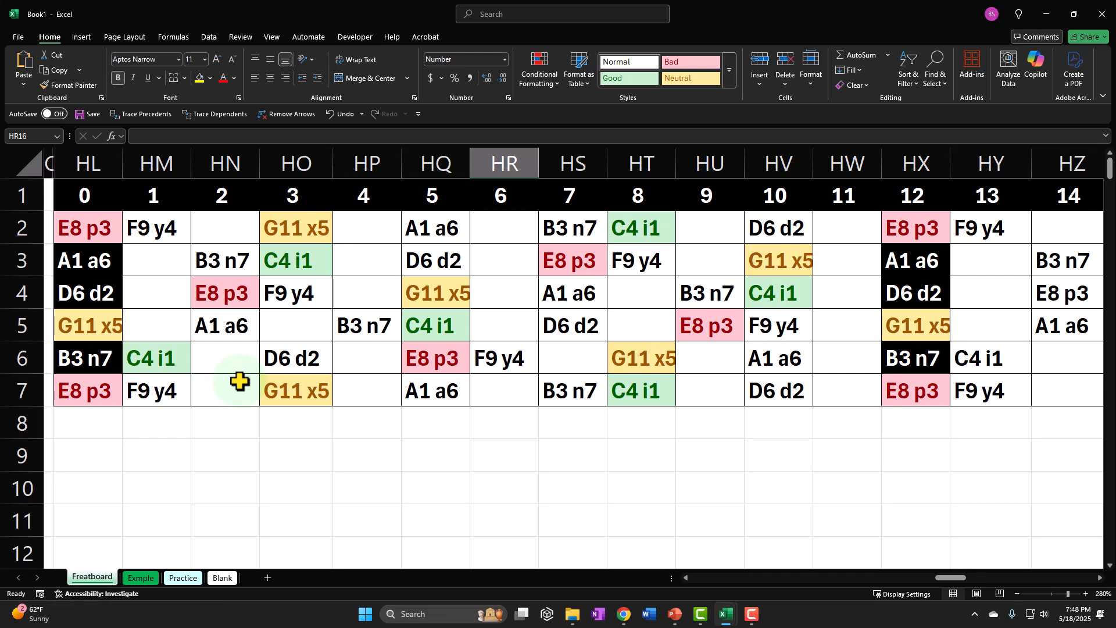
click(155, 227)
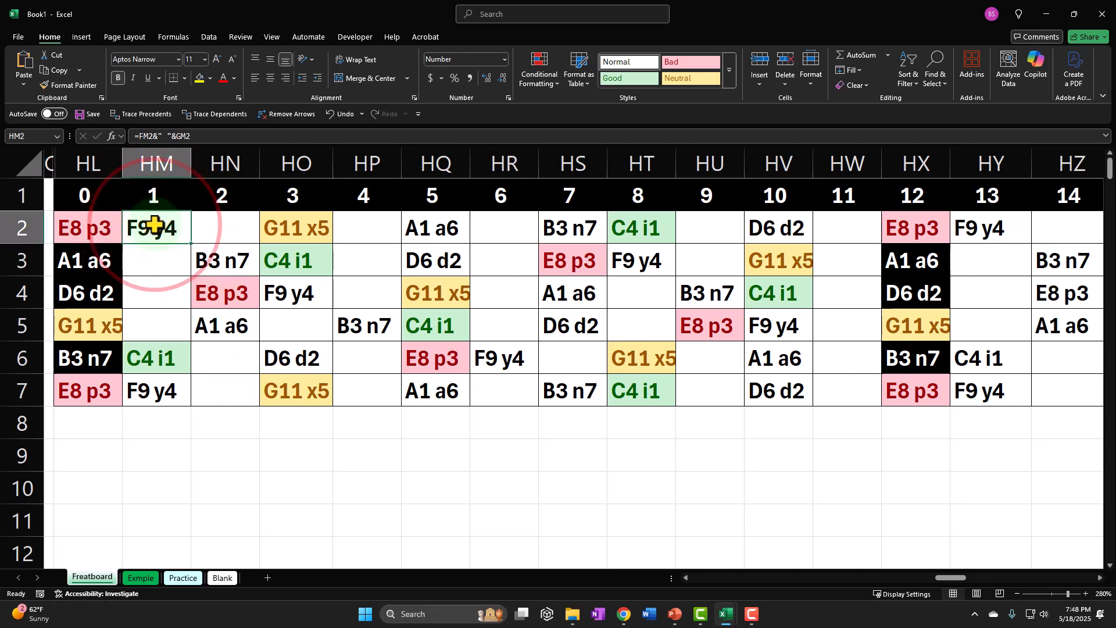
key(Left)
key(Left)
key(Left)
key(Left)
key(Left)
key(Left)
key(Left)
key(Left)
key(Left)
key(Left)
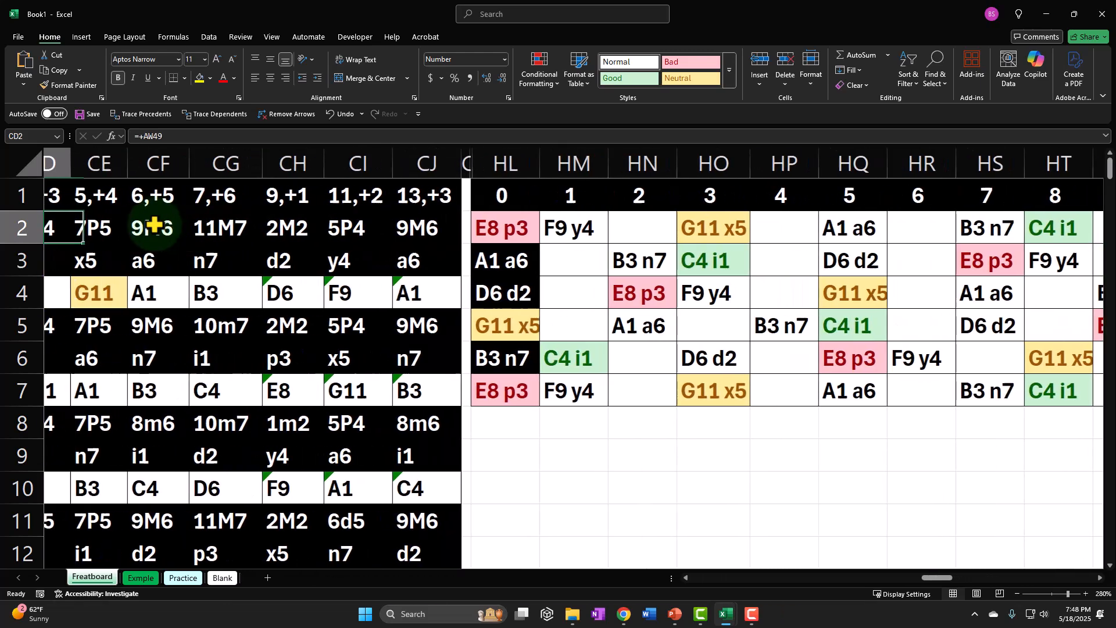
key(Left)
key(Left)
key(Up)
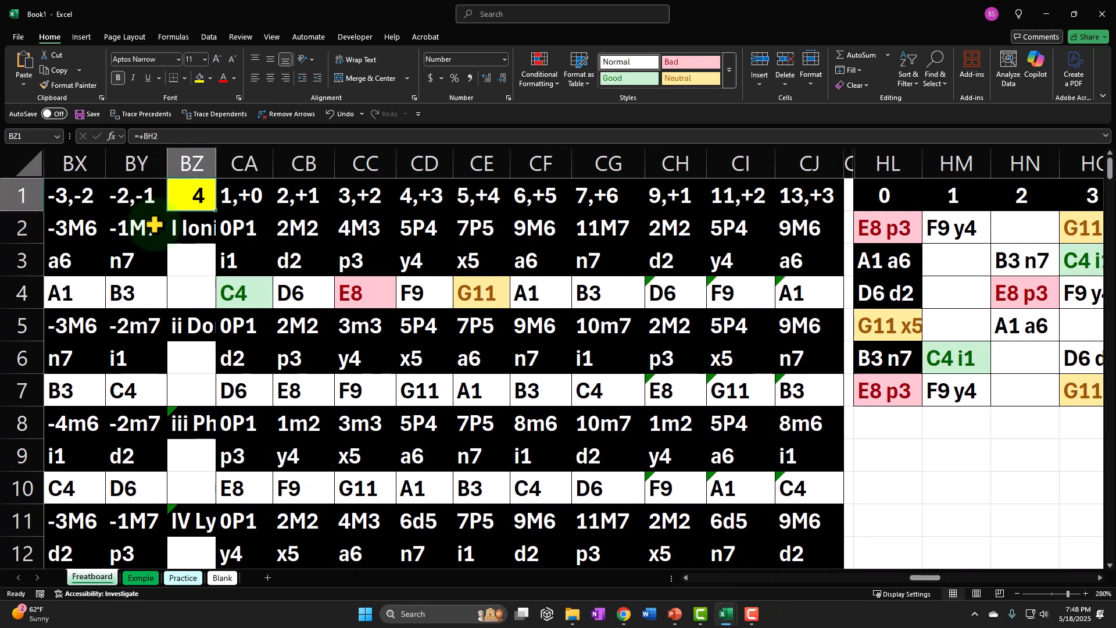
text(6)
key(Return)
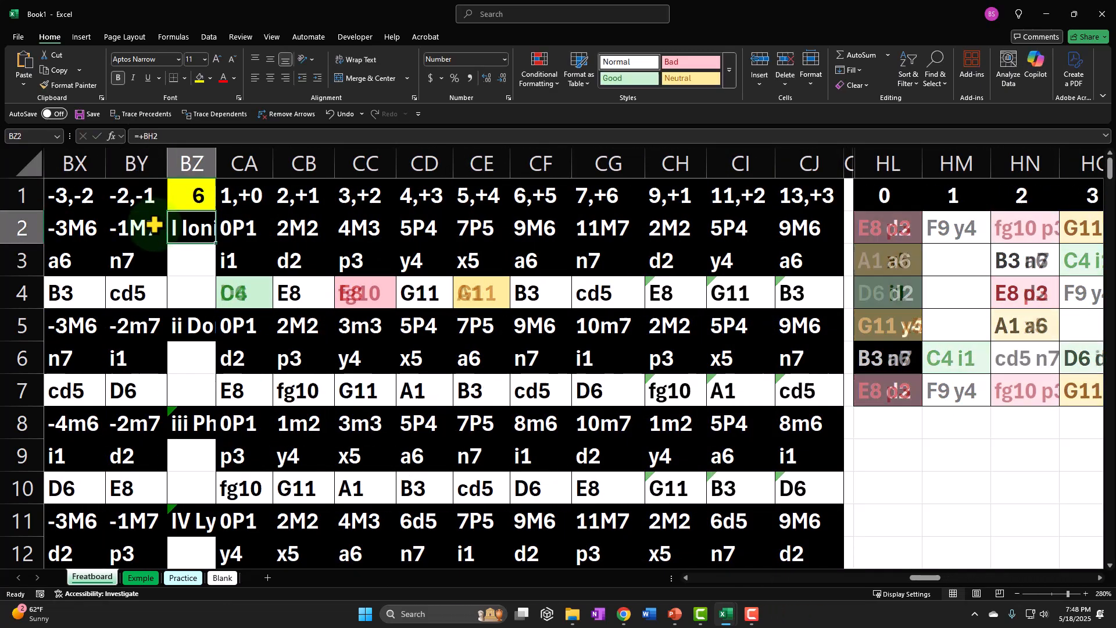
Examine the recalculated fretboard note grid from fret 0 through fret 13.
key(Right)
key(Right)
key(Right)
key(Right)
key(Right)
key(Right)
key(Right)
key(Right)
key(Right)
key(Right)
key(Right)
key(Right)
key(Right)
key(Right)
key(Right)
key(Right)
key(Right)
key(Right)
key(Right)
key(Right)
key(Right)
key(Right)
key(Right)
key(Right)
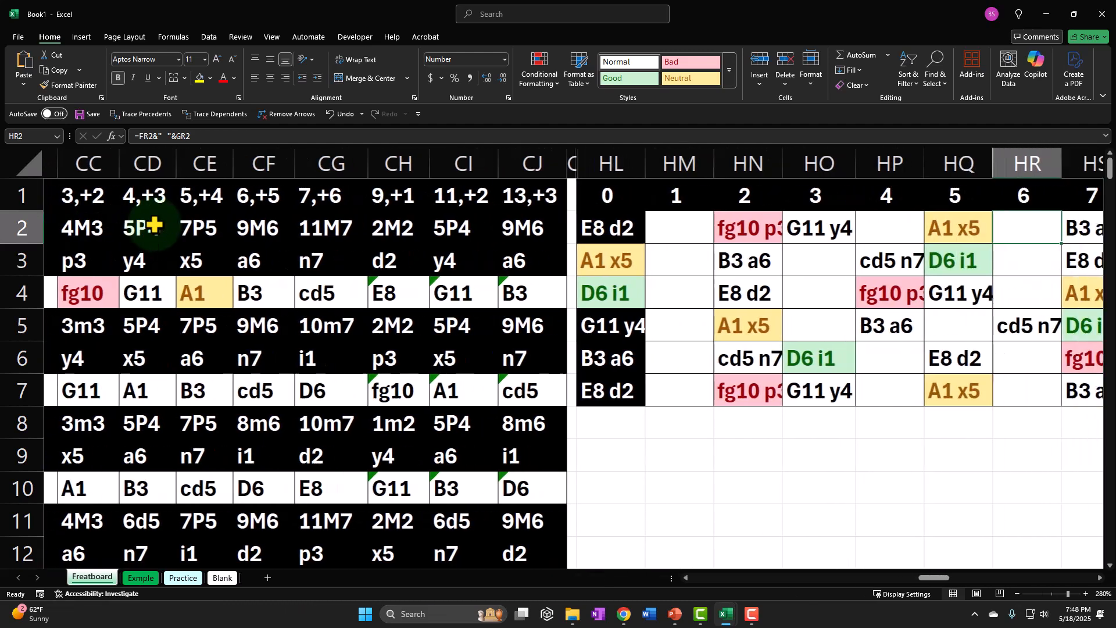
key(Right)
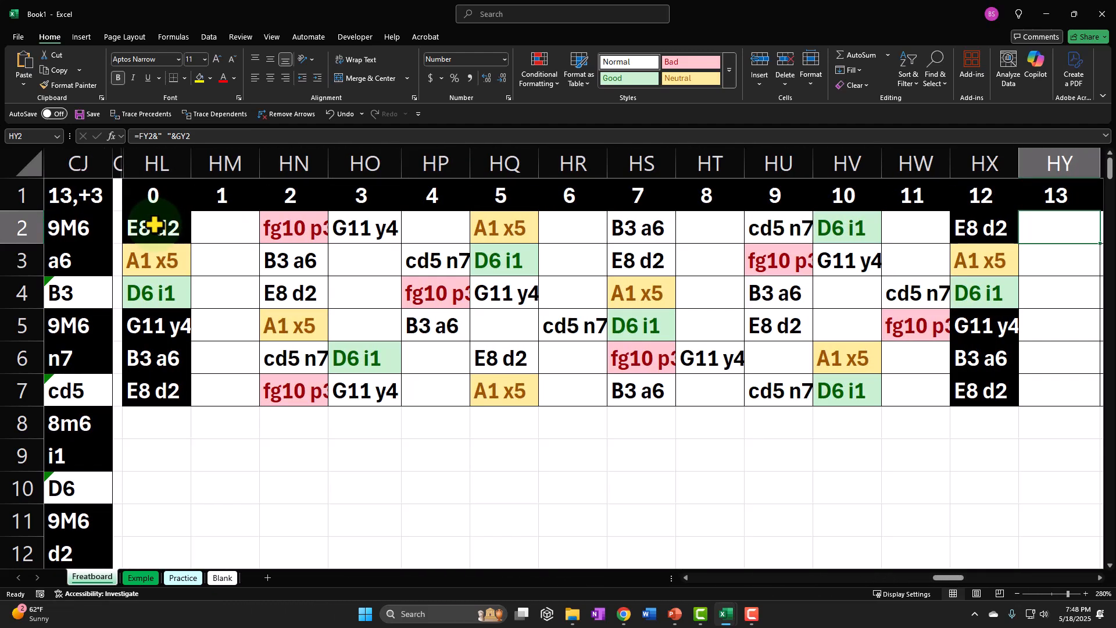
Set the key number in cell BZ1 back to 4.
key(Left)
key(Left)
key(Left)
key(Left)
key(Left)
key(Left)
key(Left)
key(Left)
key(Left)
key(Left)
key(Left)
key(Left)
key(Left)
key(Left)
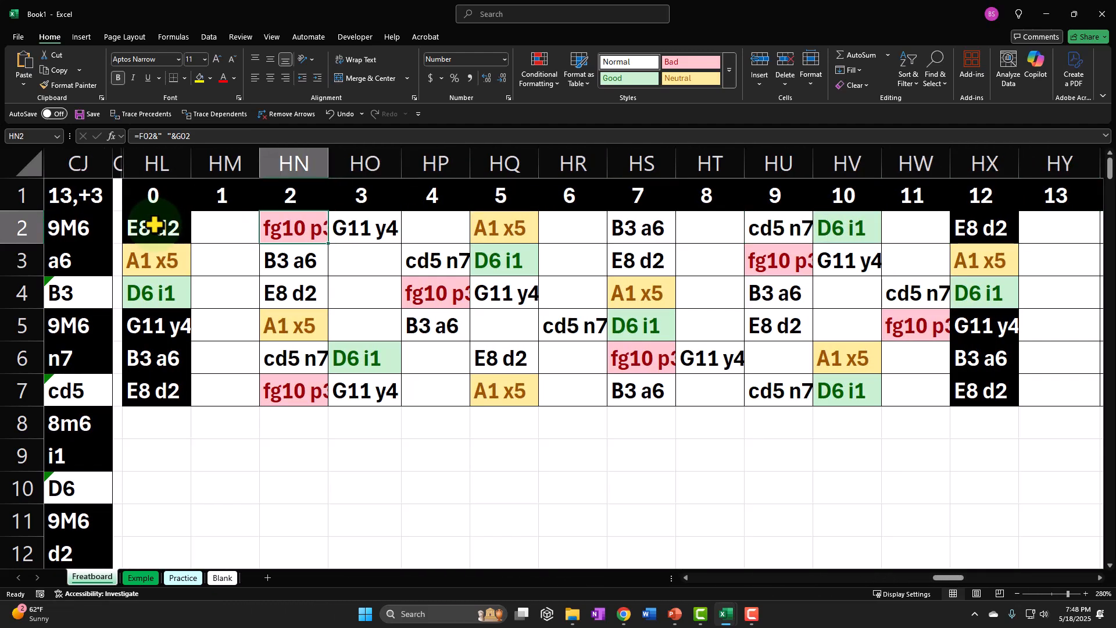
key(Left)
key(Left)
key(Left)
key(Left)
key(Left)
key(Left)
key(Left)
key(Left)
key(Left)
key(Left)
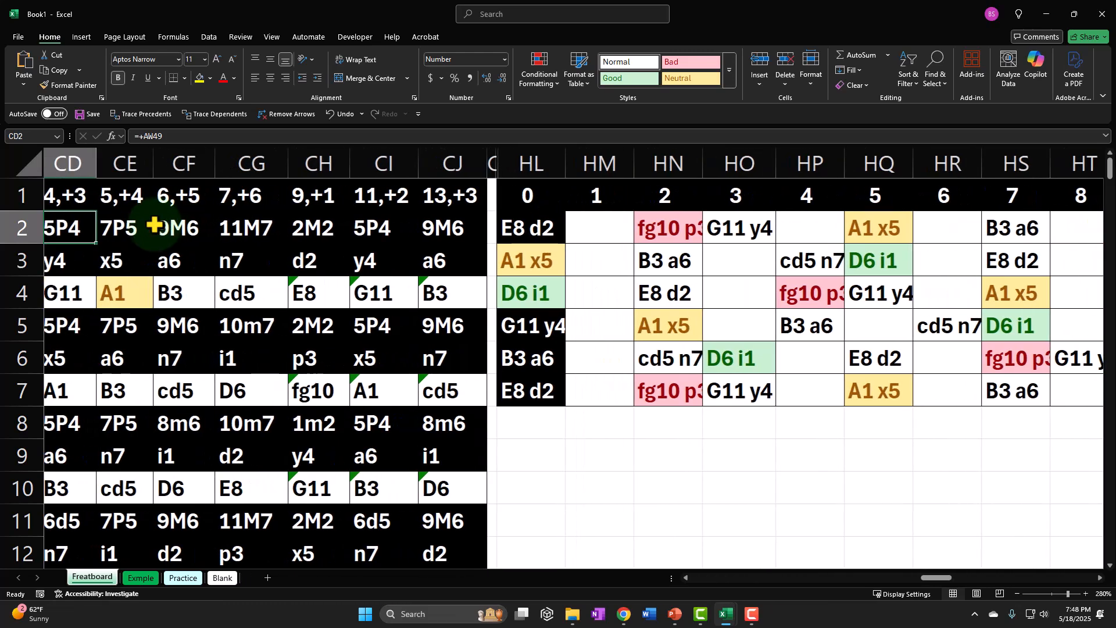
key(Left)
key(Up)
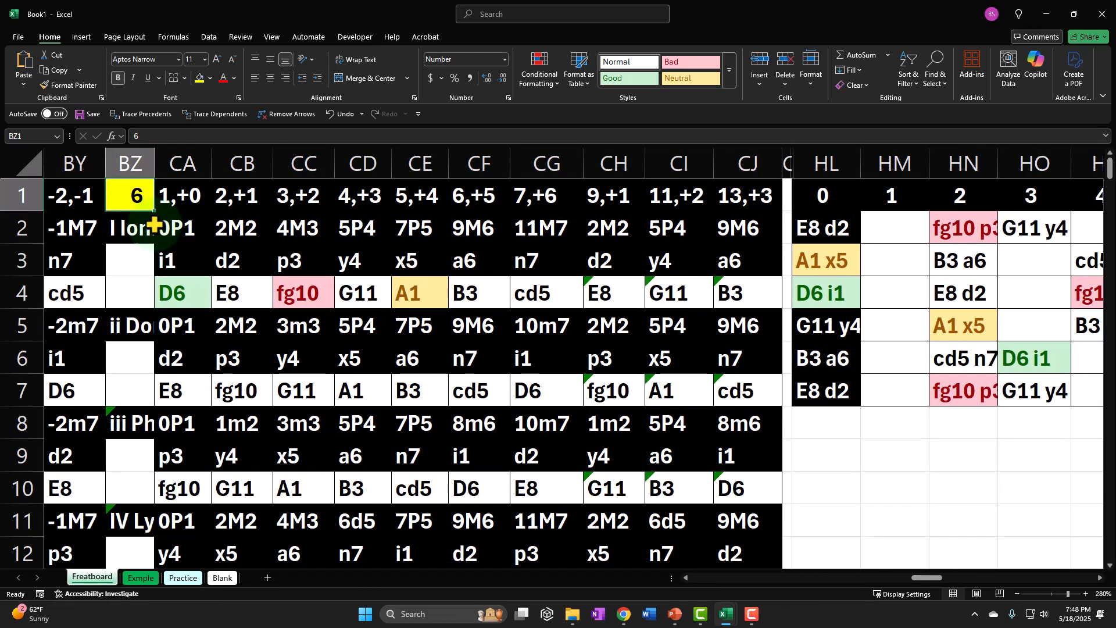
text(4)
key(Return)
Review the fretboard grid for key 4 from fret 0 to 14, ending on the note at fret 5 in row 4.
key(Right)
key(Right)
key(Right)
key(Right)
key(Right)
key(Right)
key(Right)
key(Right)
key(Right)
key(Right)
key(Right)
key(Right)
key(Right)
key(Right)
key(Right)
key(Right)
key(Right)
key(Right)
key(Right)
key(Right)
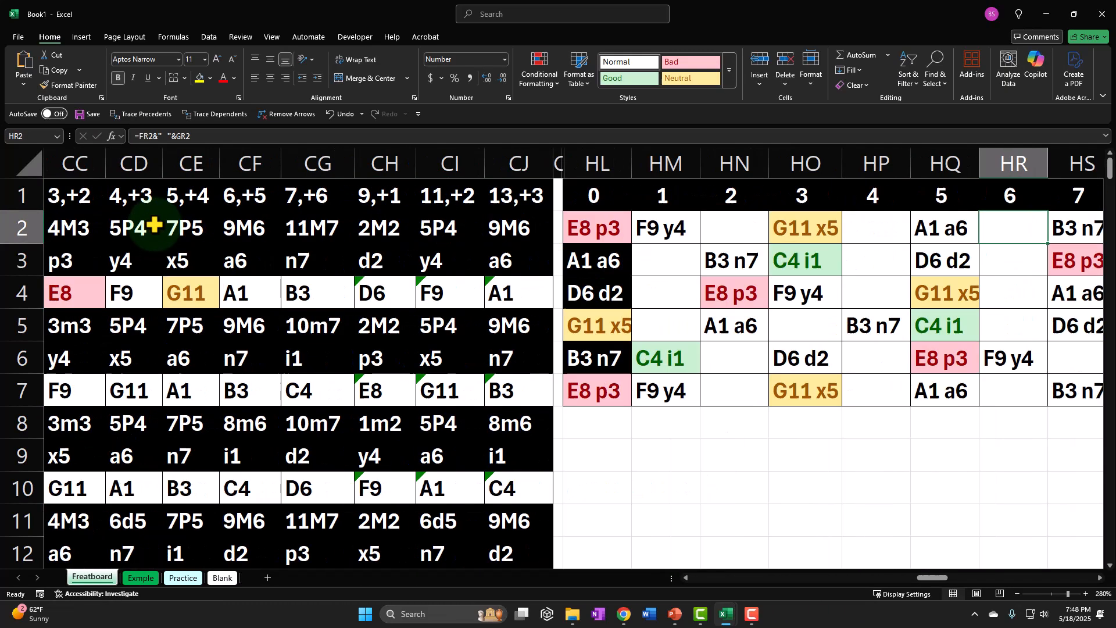
key(Right)
key(Right)
key(Right)
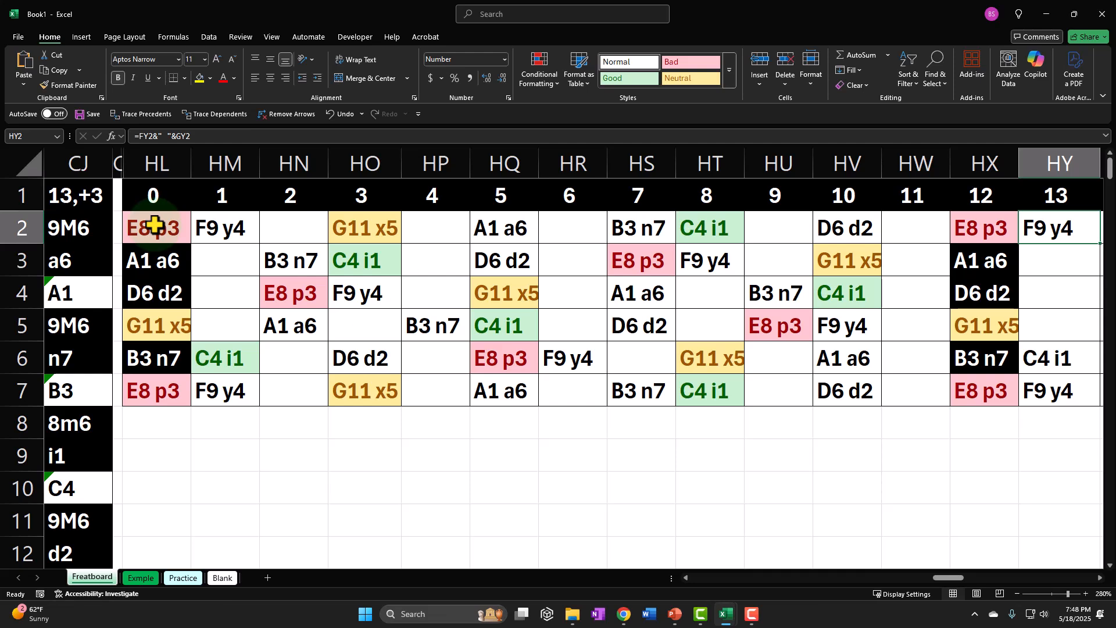
key(Right)
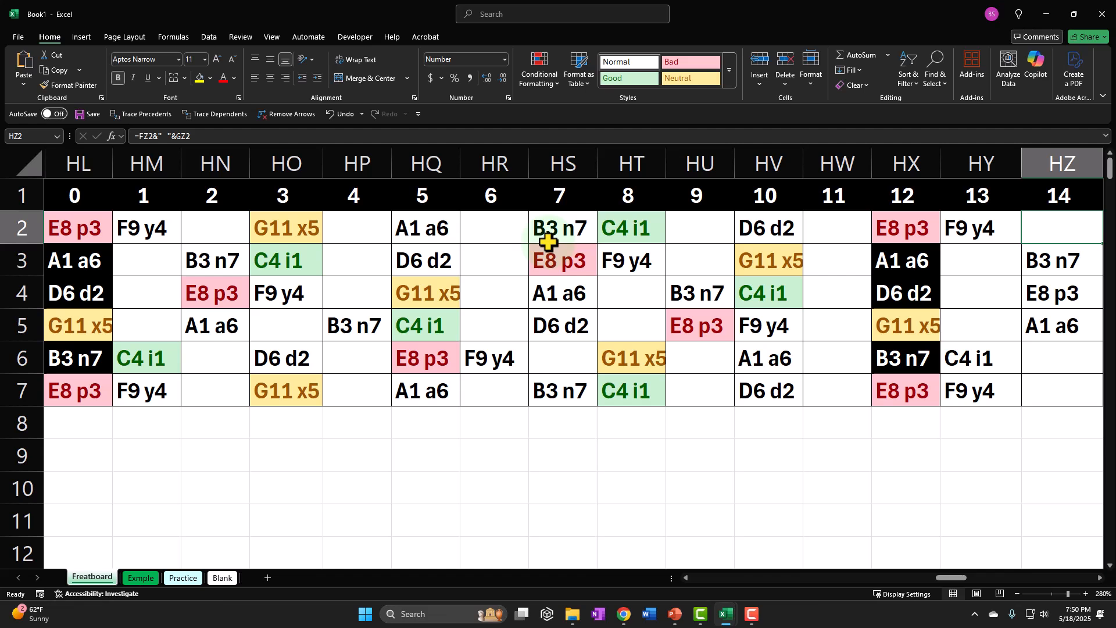
click(548, 250)
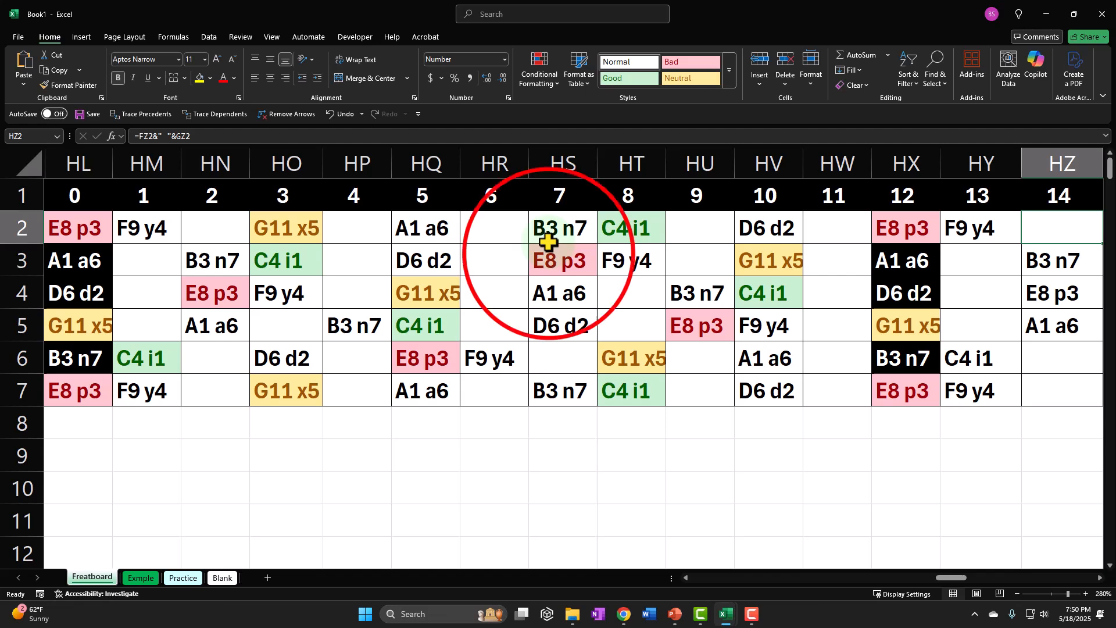
click(452, 290)
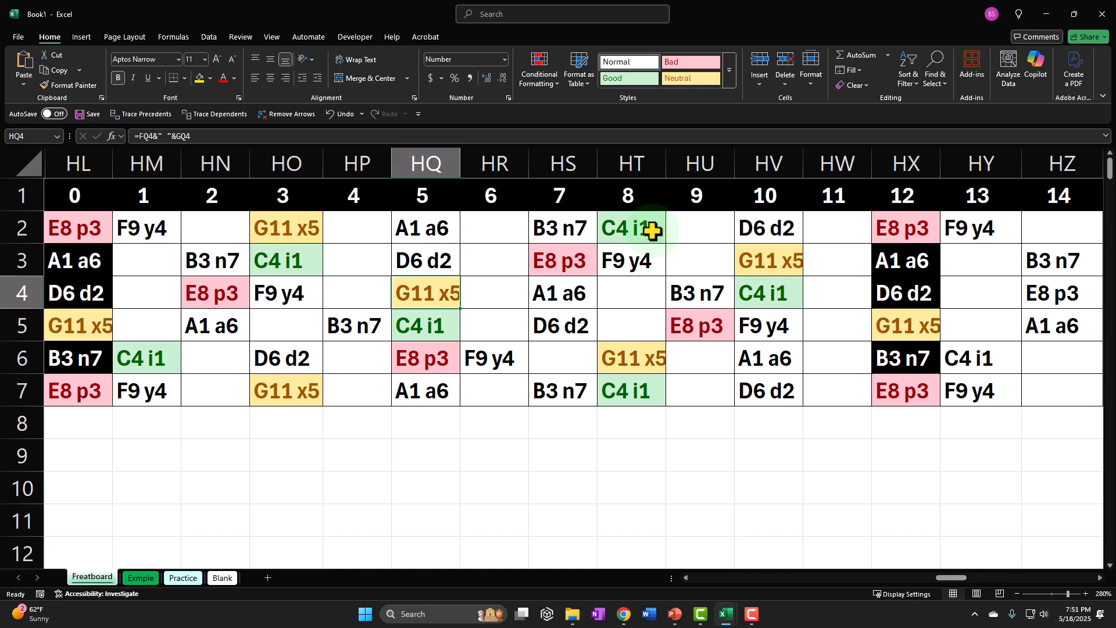
Examine the row 2 notes at fret 8 and fret 5 on the fretboard grid.
click(652, 231)
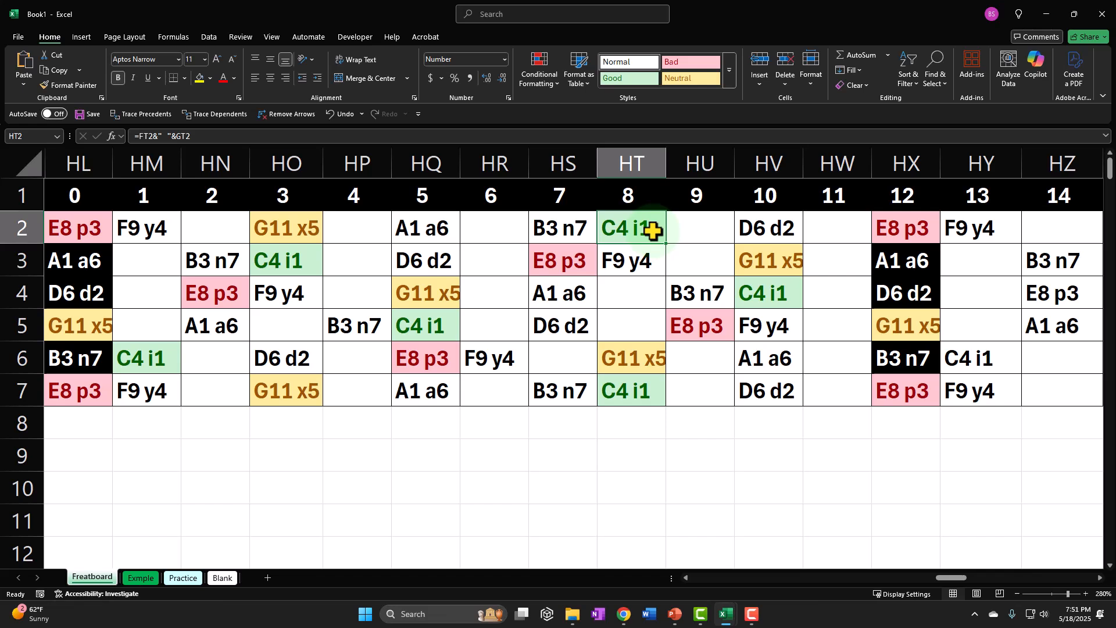
click(429, 235)
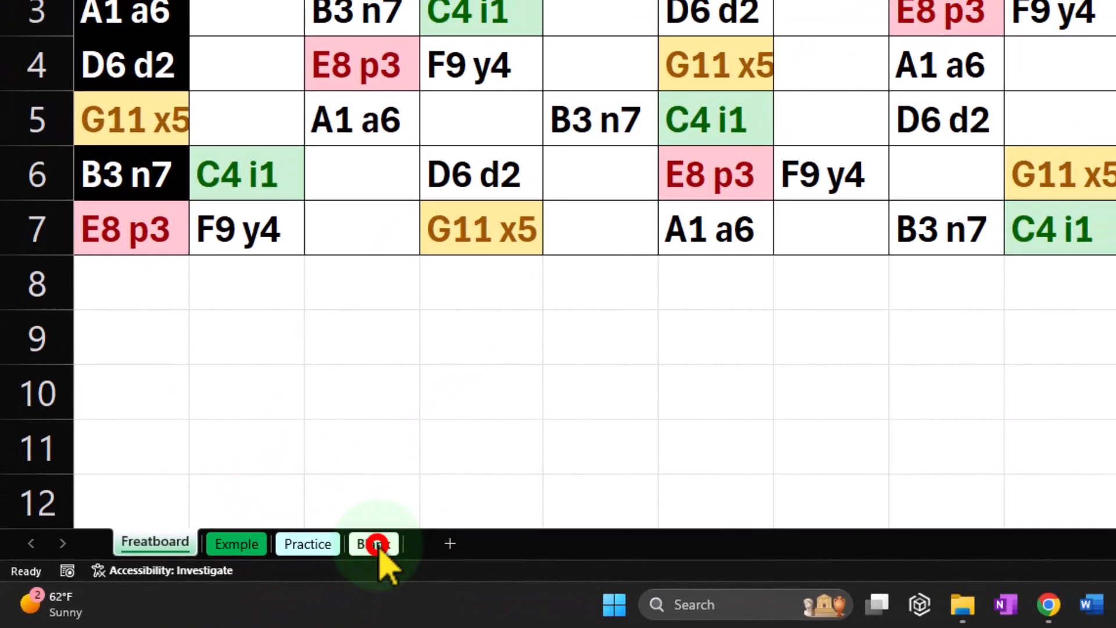
Format all cells of the Blank sheet as Currency with 0 decimal places and symbol None, and make them bold.
click(377, 544)
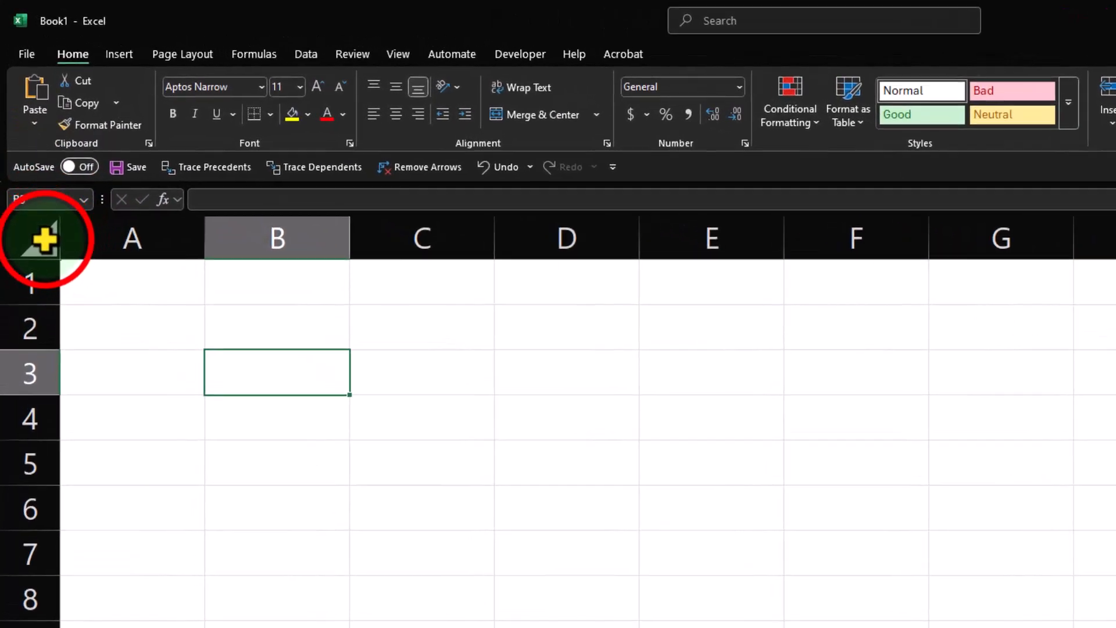
click(33, 165)
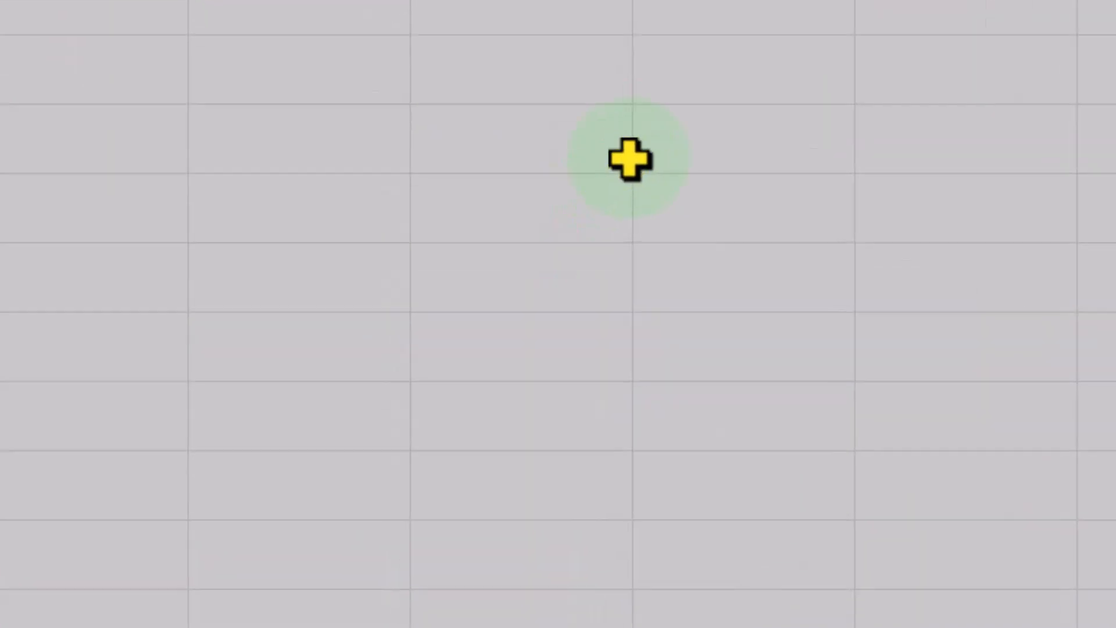
right_click(630, 160)
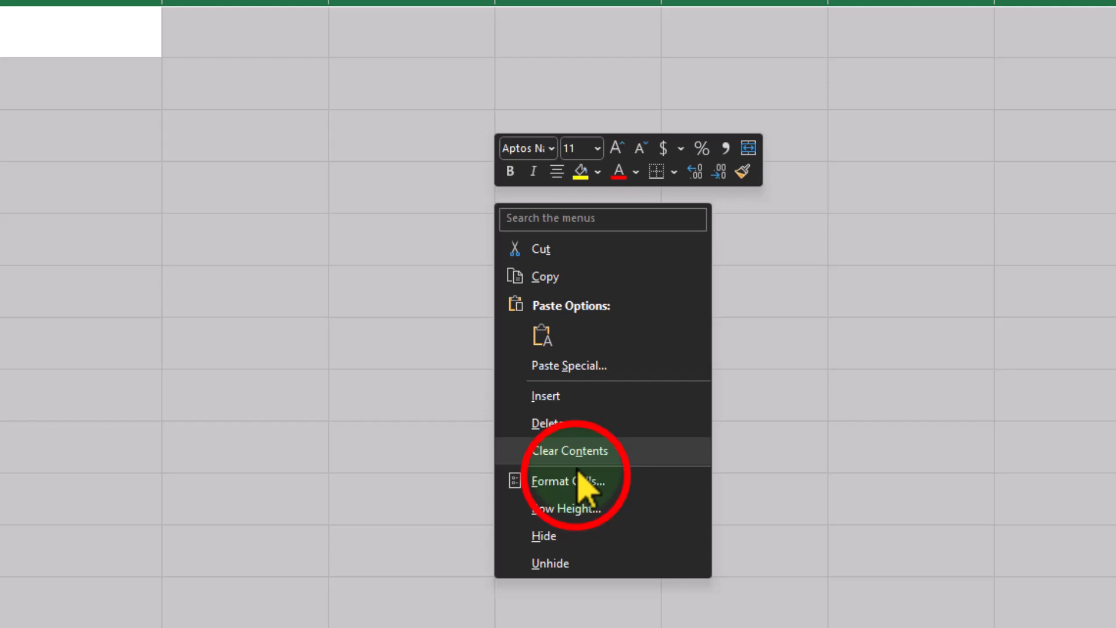
click(755, 503)
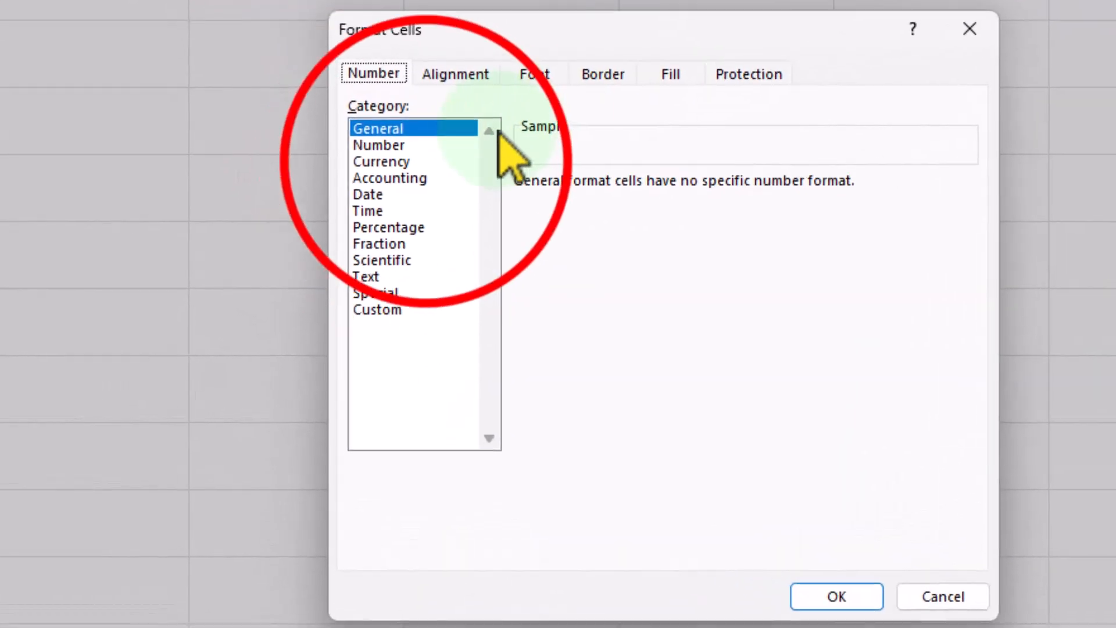
click(427, 162)
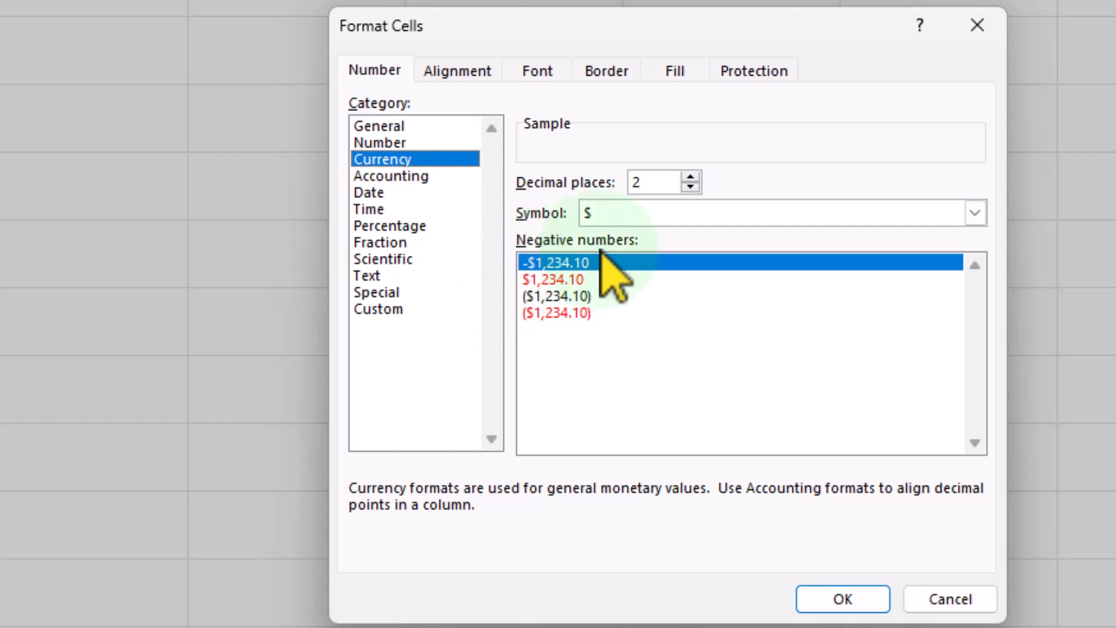
click(661, 214)
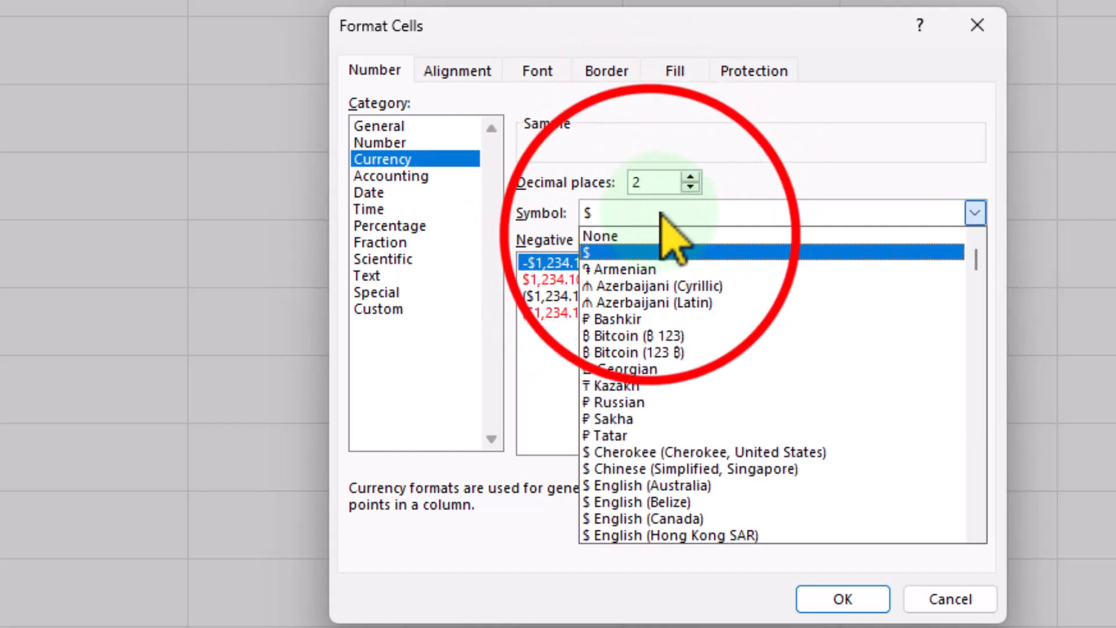
click(657, 238)
click(691, 187)
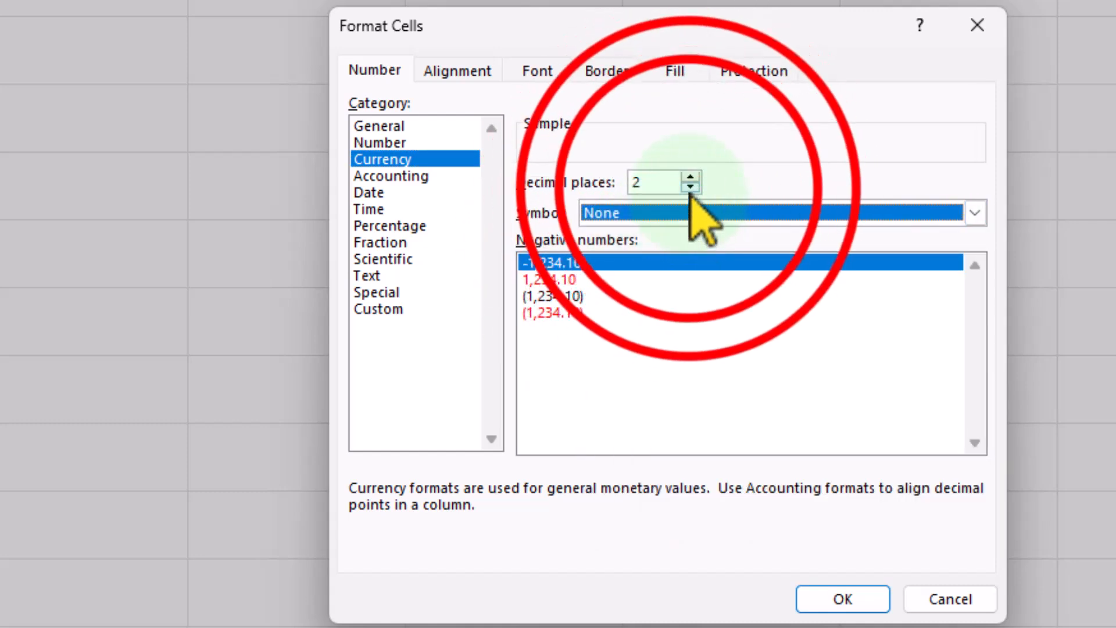
click(691, 187)
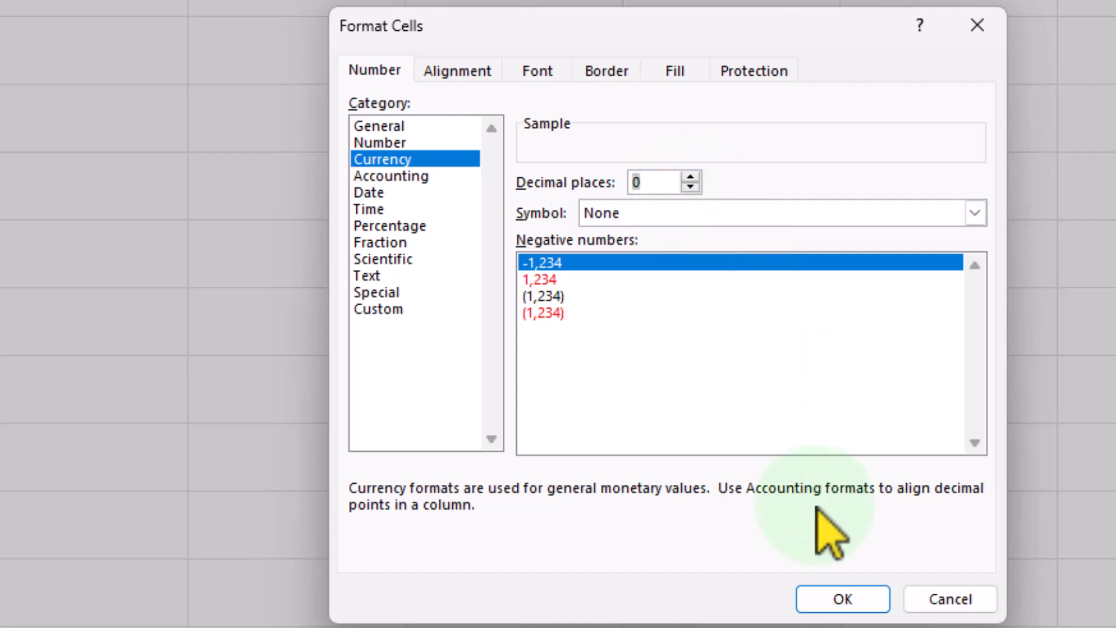
click(843, 600)
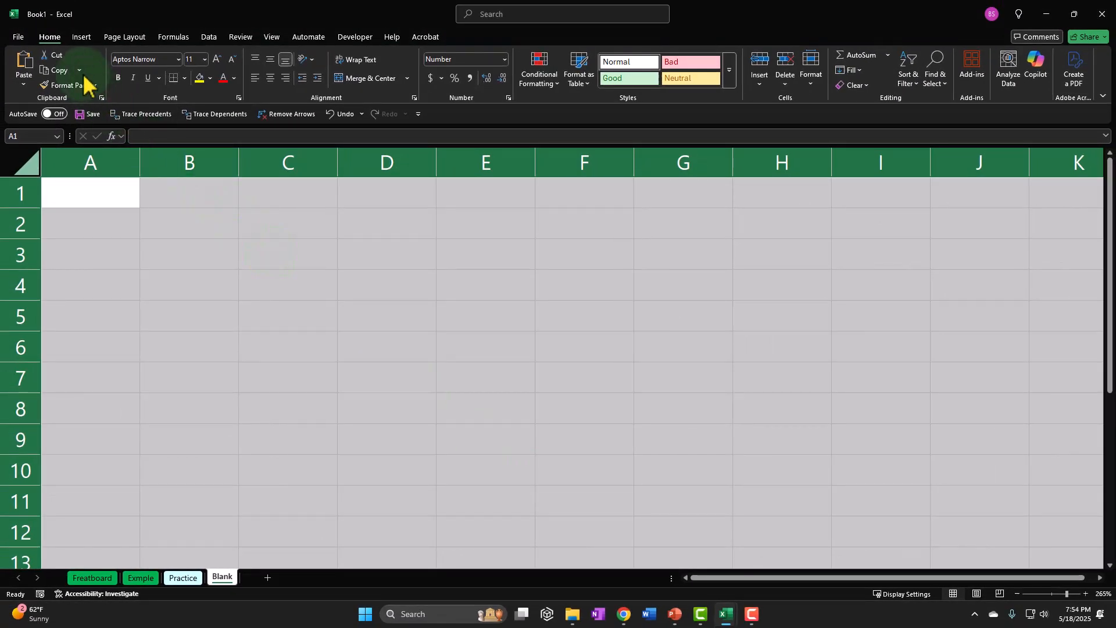
click(118, 77)
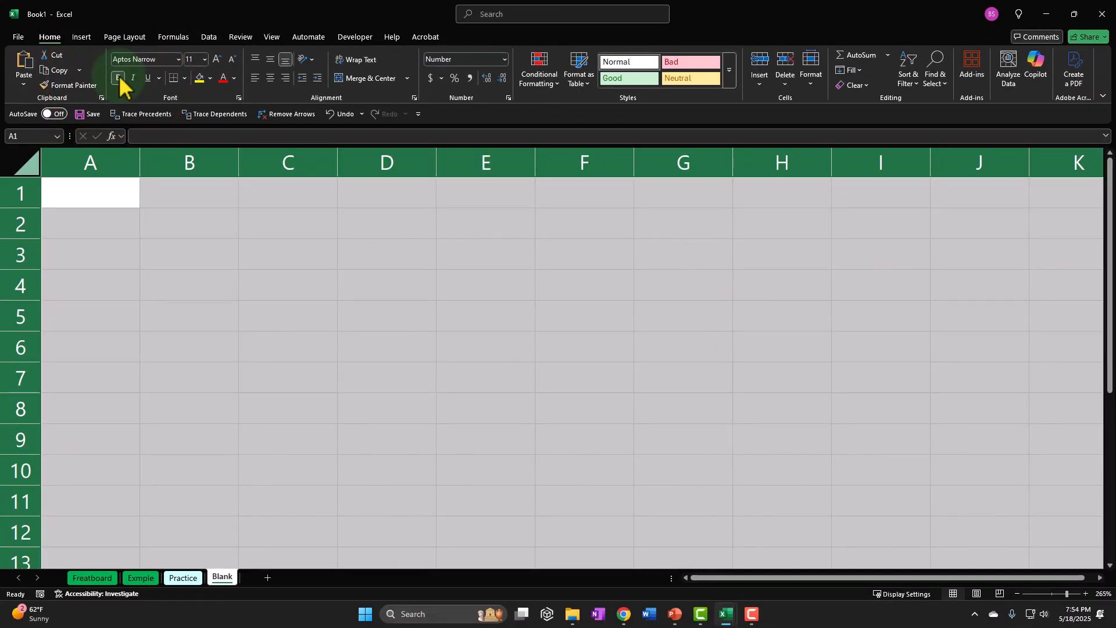
Enter the heading Note in cell A1 and # in cell A2.
click(121, 188)
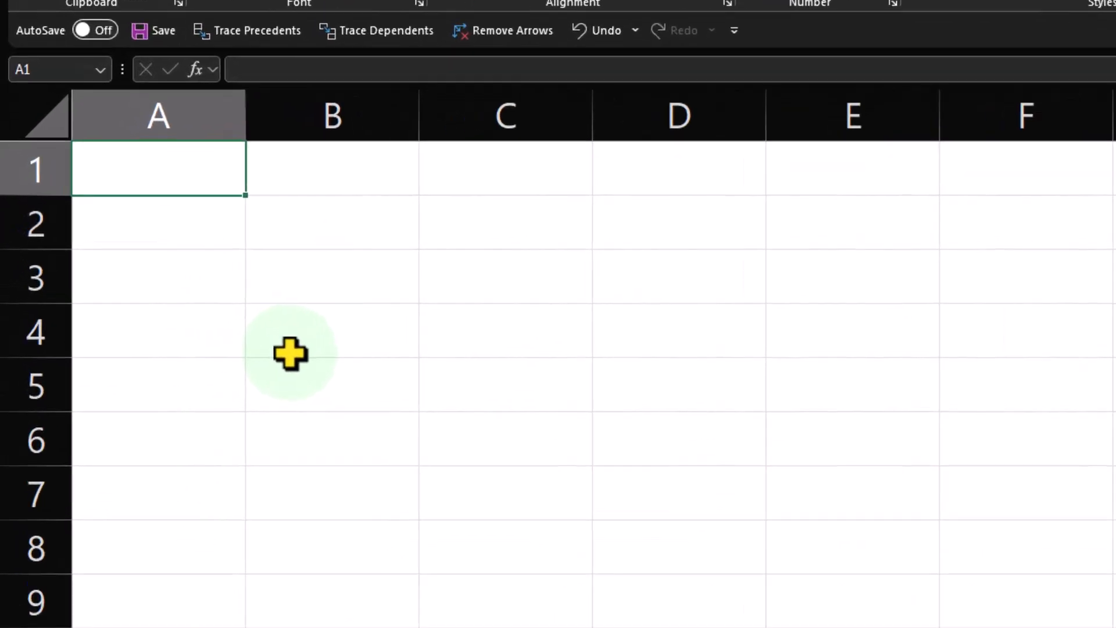
text(Not)
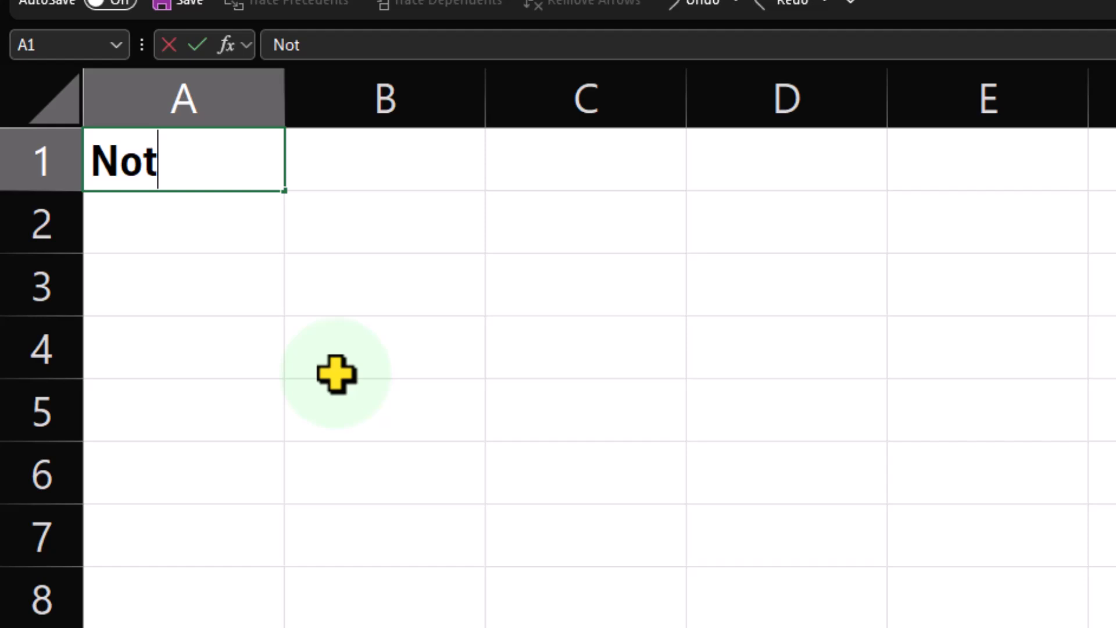
text(e)
key(Return)
text(#)
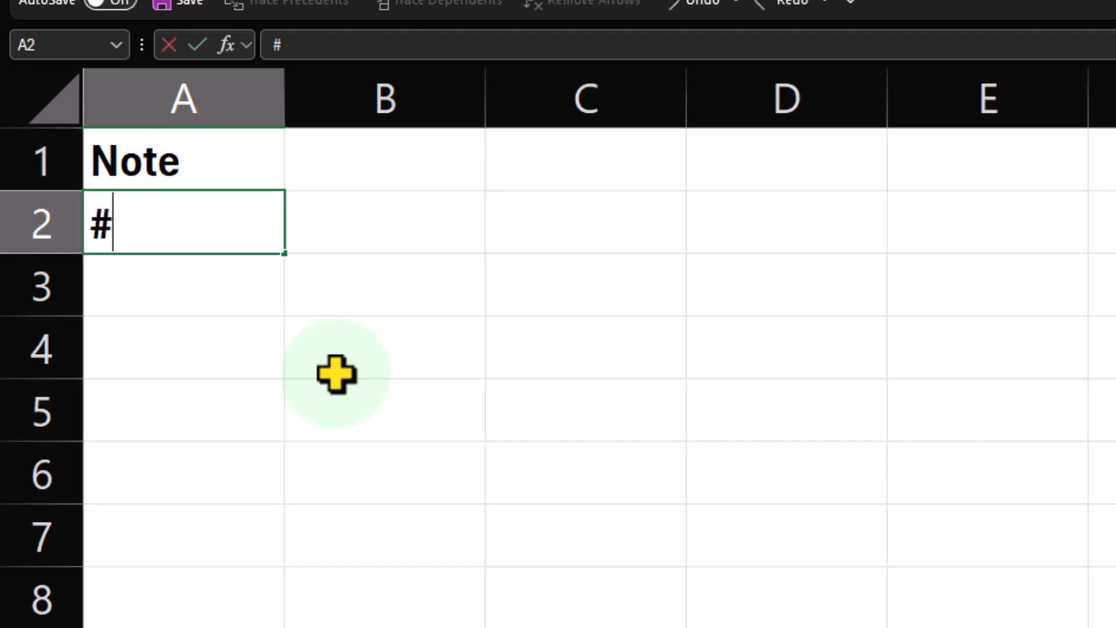
key(Return)
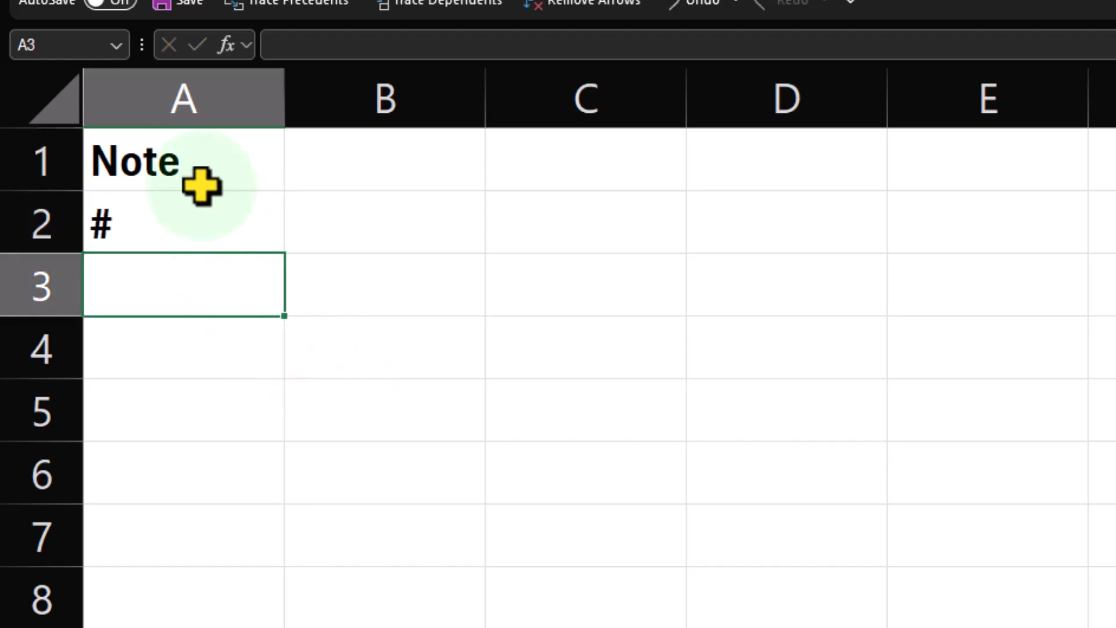
Enter the column headings Letter in B2 and Both in C2.
key(Right)
key(Up)
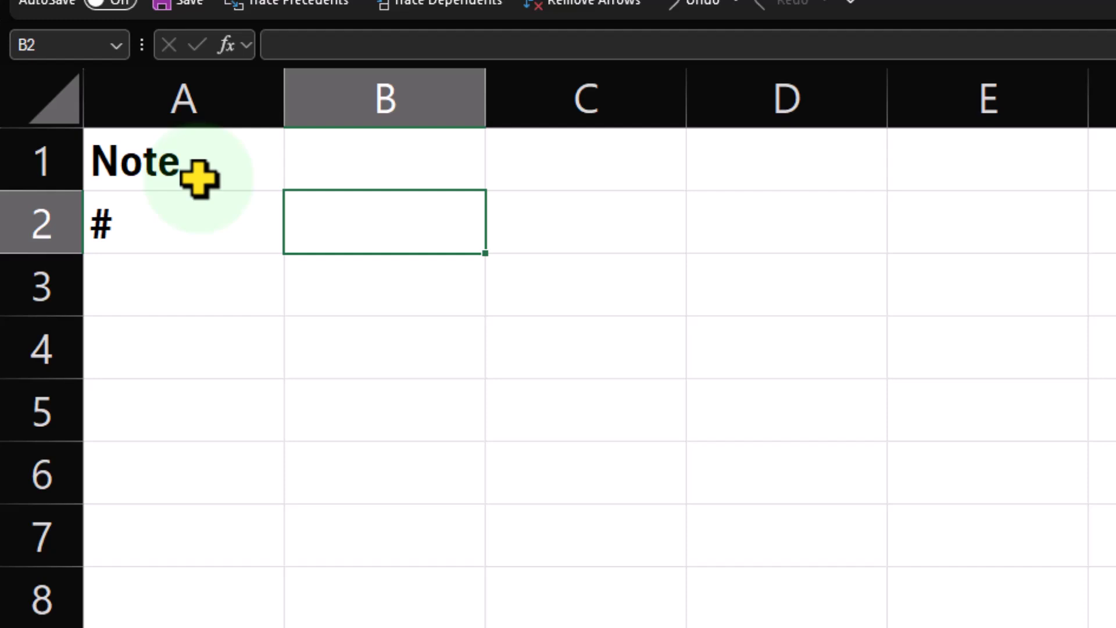
text(Letter)
key(Tab)
text(Bo)
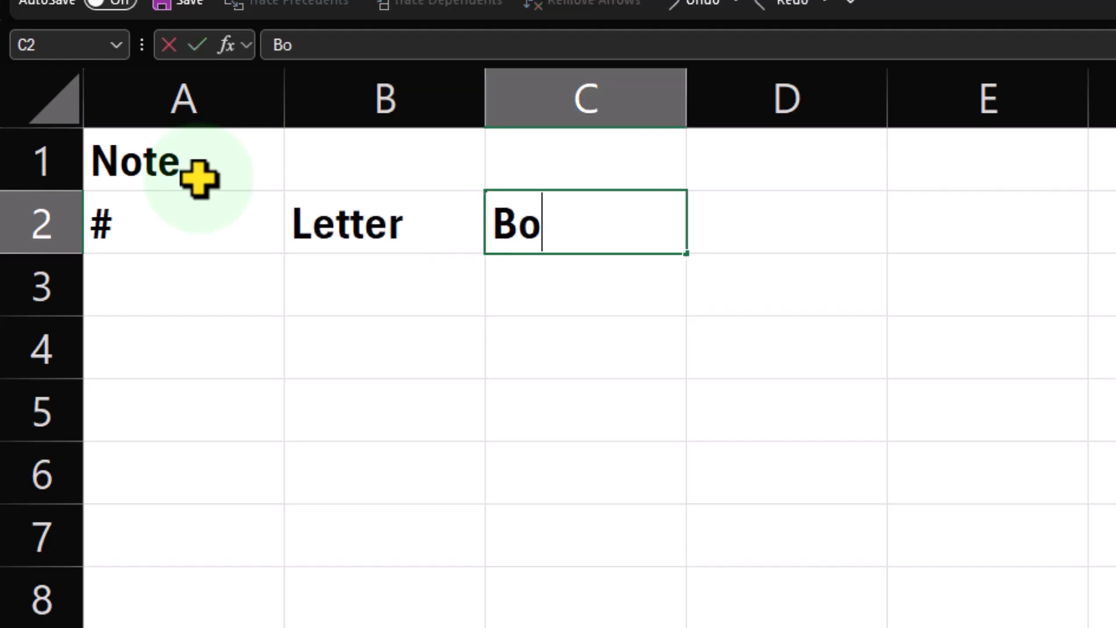
text(th)
key(Return)
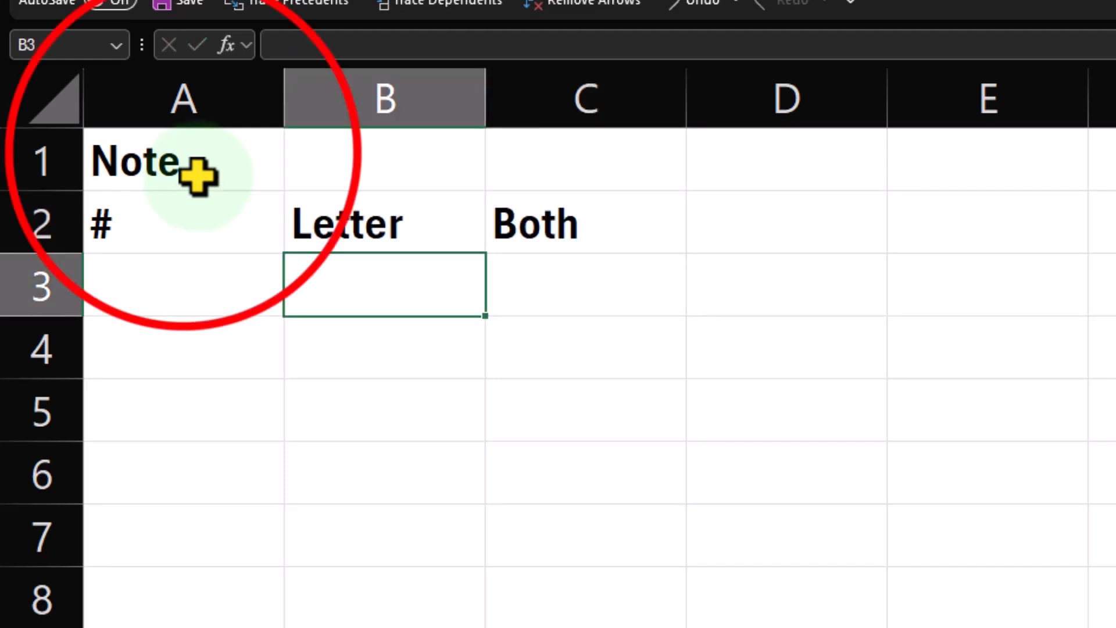
Format the header block A1:C2 with a black fill and centred white text.
drag(194, 155, 518, 217)
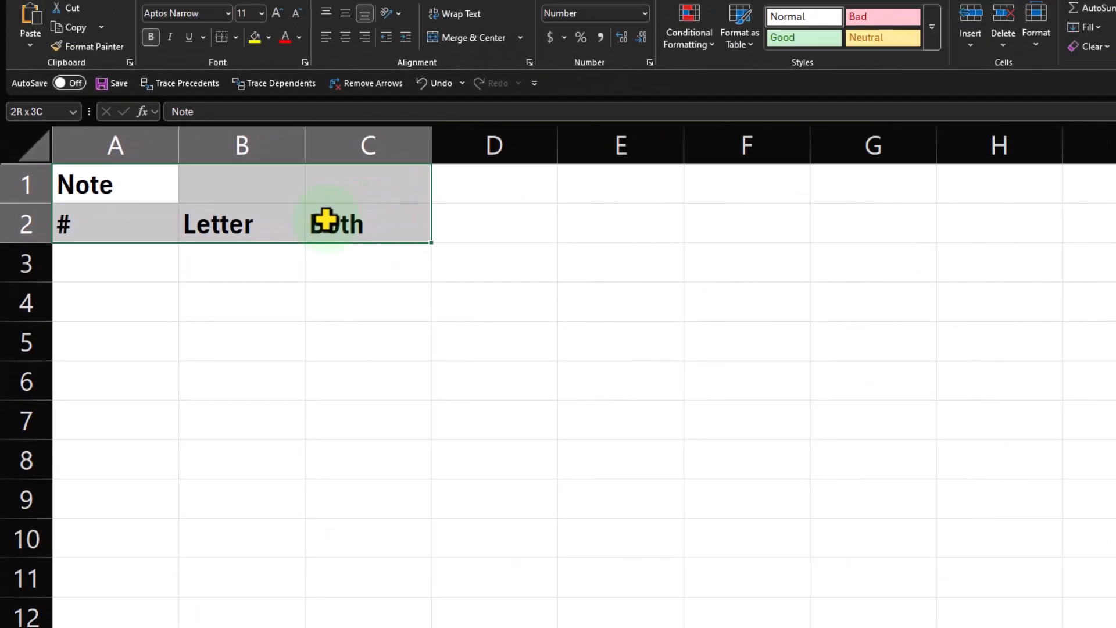
drag(325, 220, 325, 219)
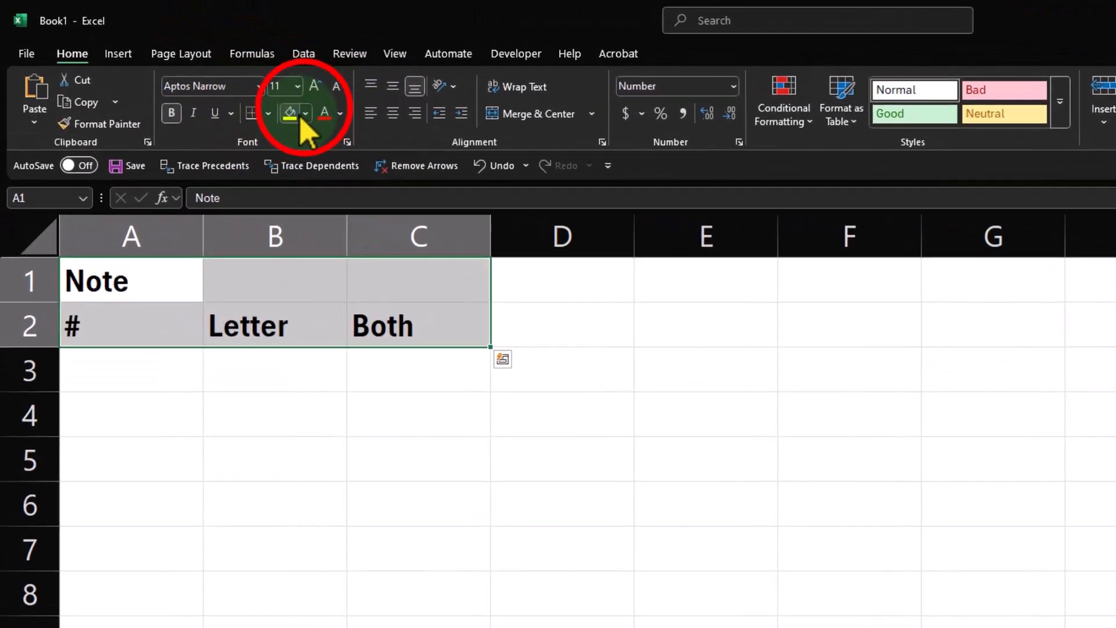
click(219, 82)
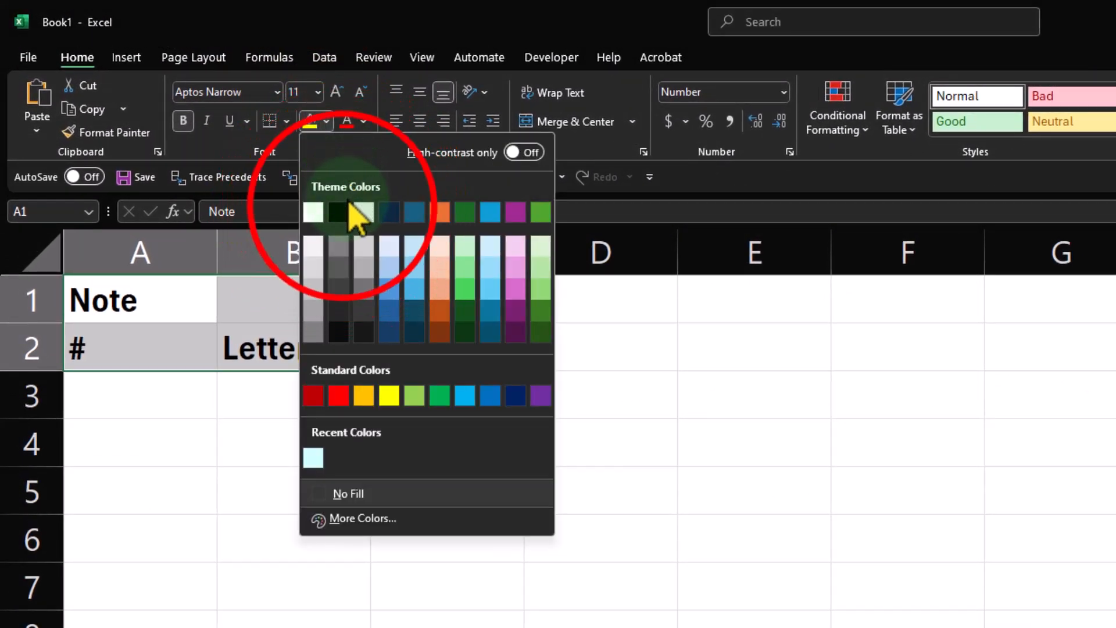
click(340, 210)
click(364, 122)
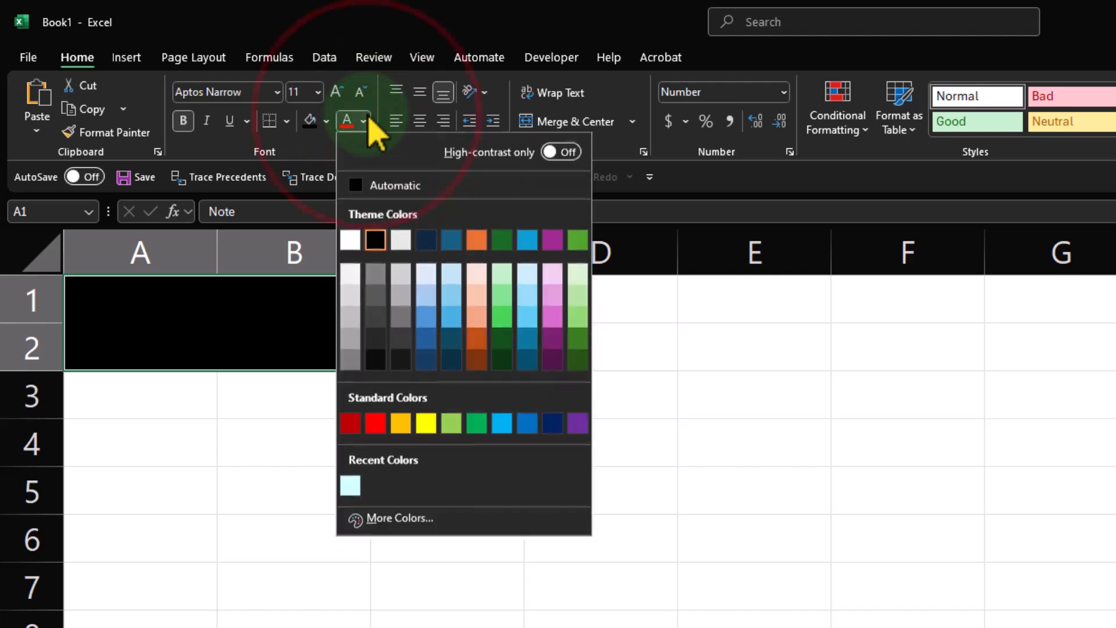
click(350, 240)
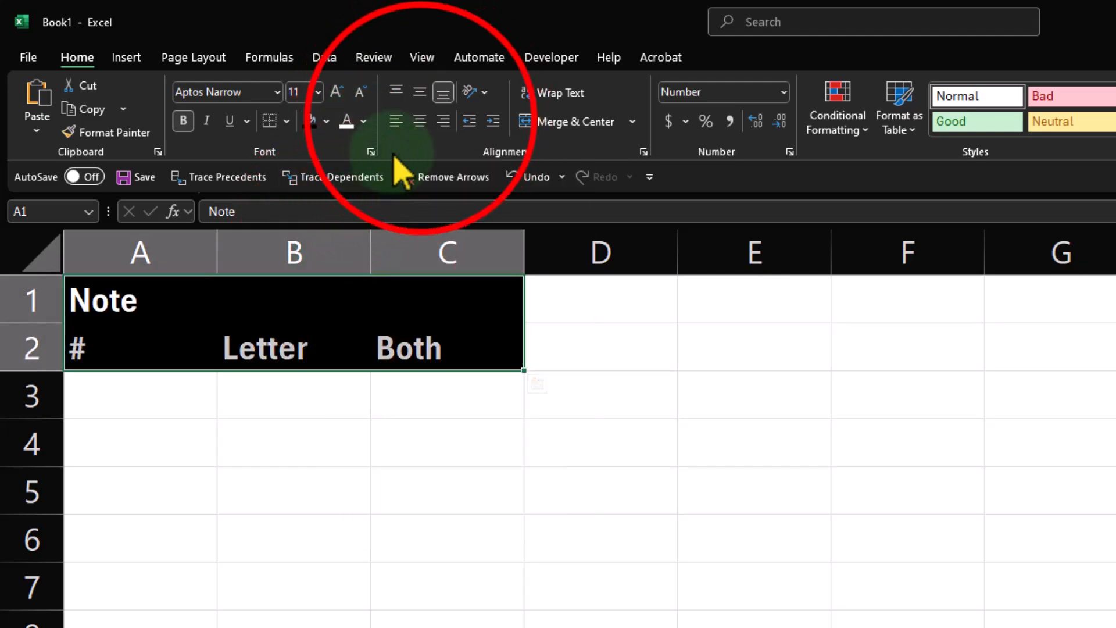
click(419, 121)
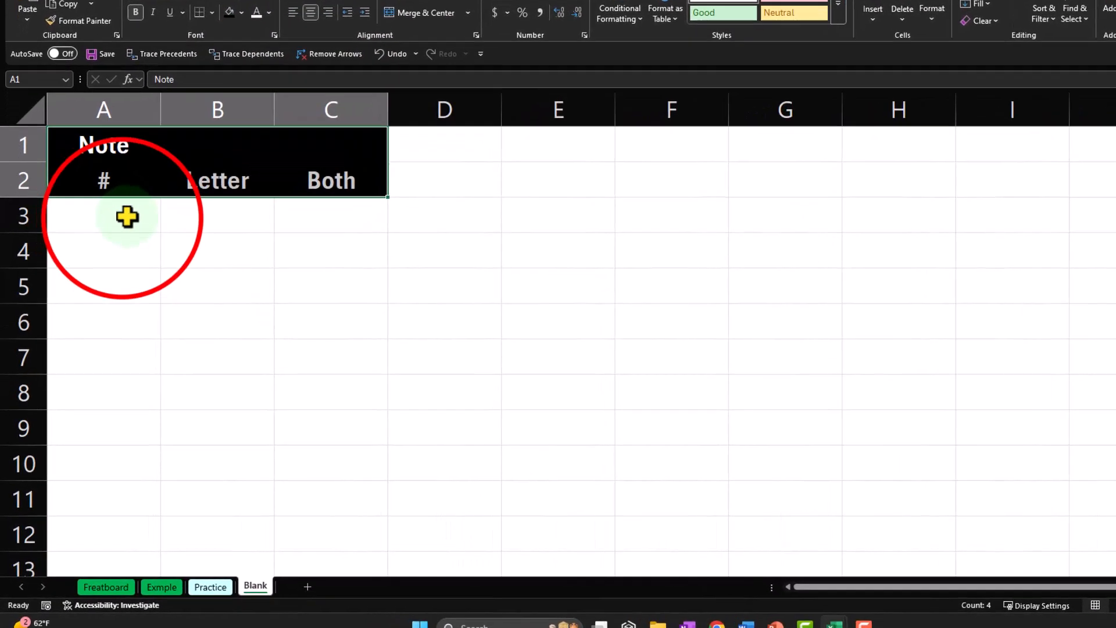
Fill A3:A14 with the number series 1 to 12 and autofit the width of column A.
click(125, 218)
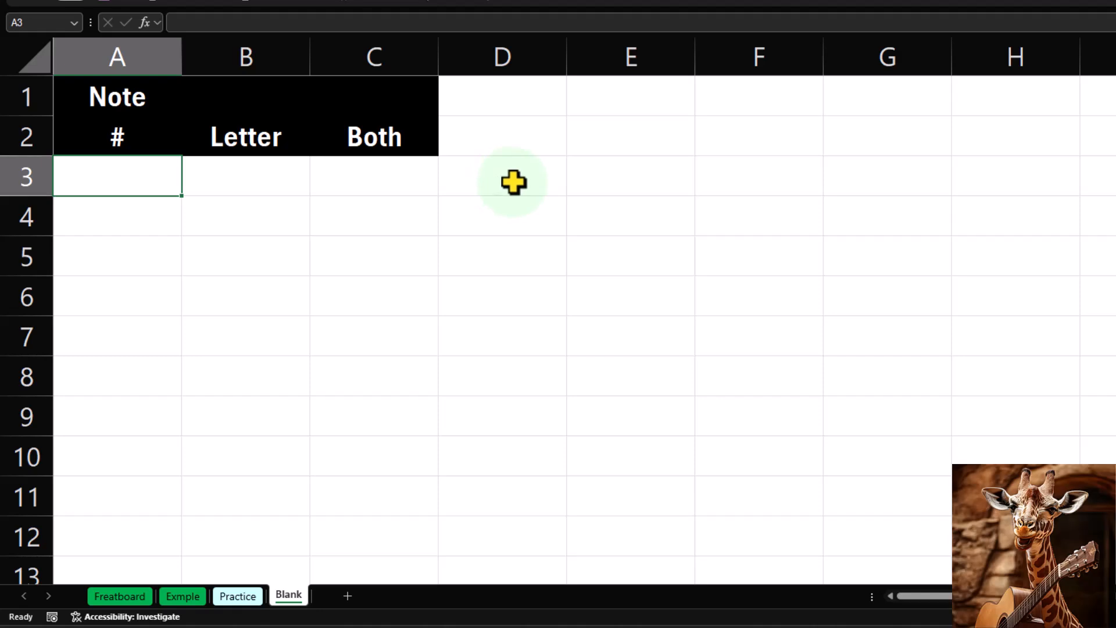
text(1)
key(Return)
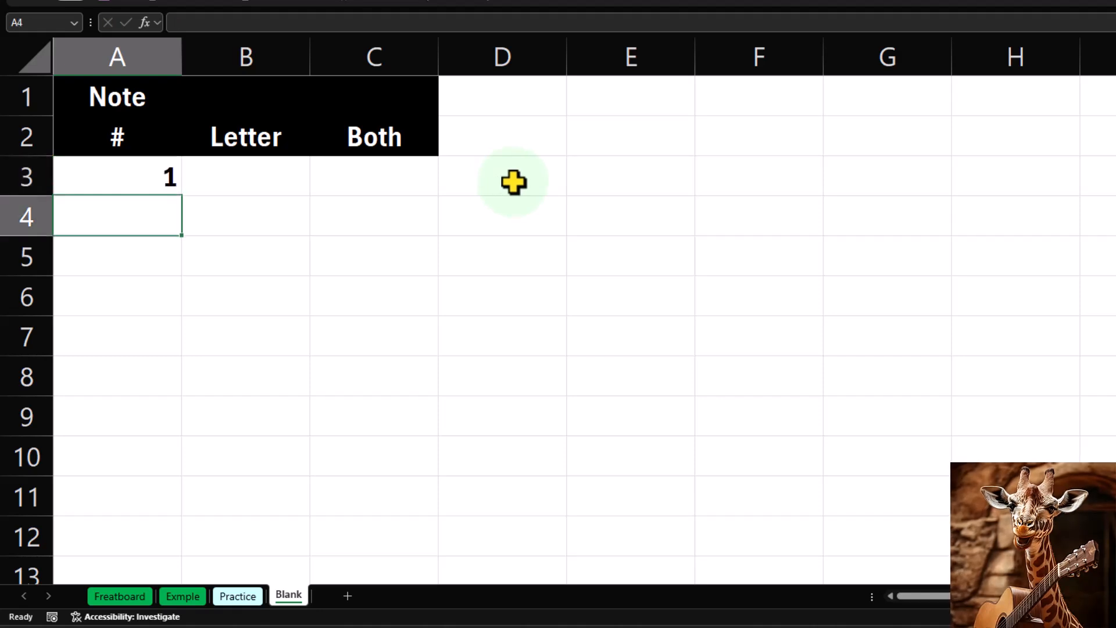
text(2)
key(Return)
drag(162, 179, 144, 212)
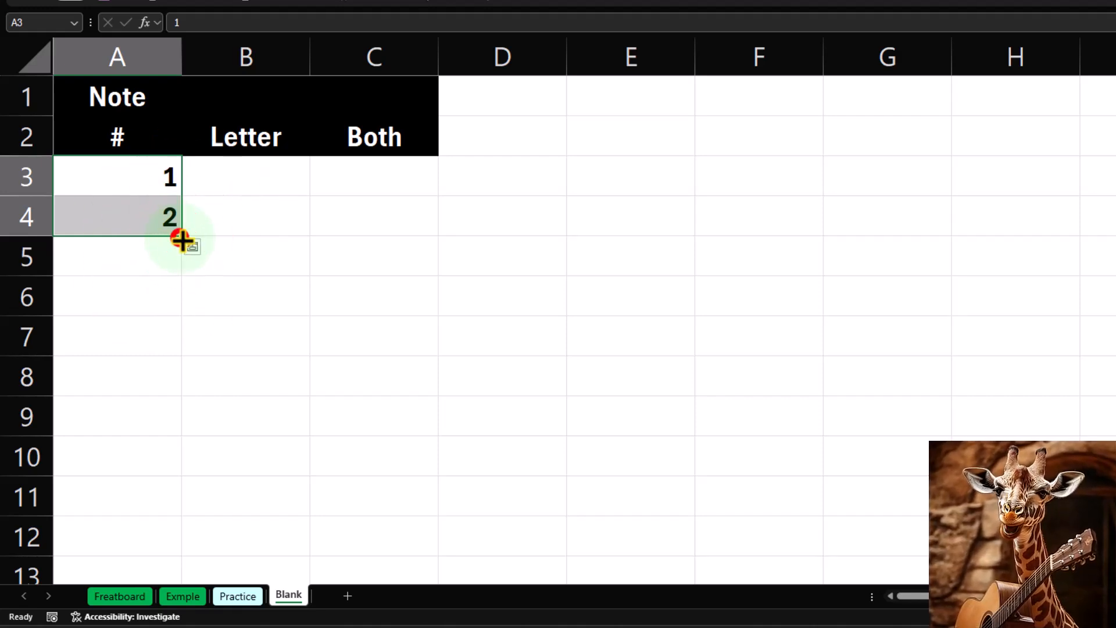
drag(182, 240, 162, 549)
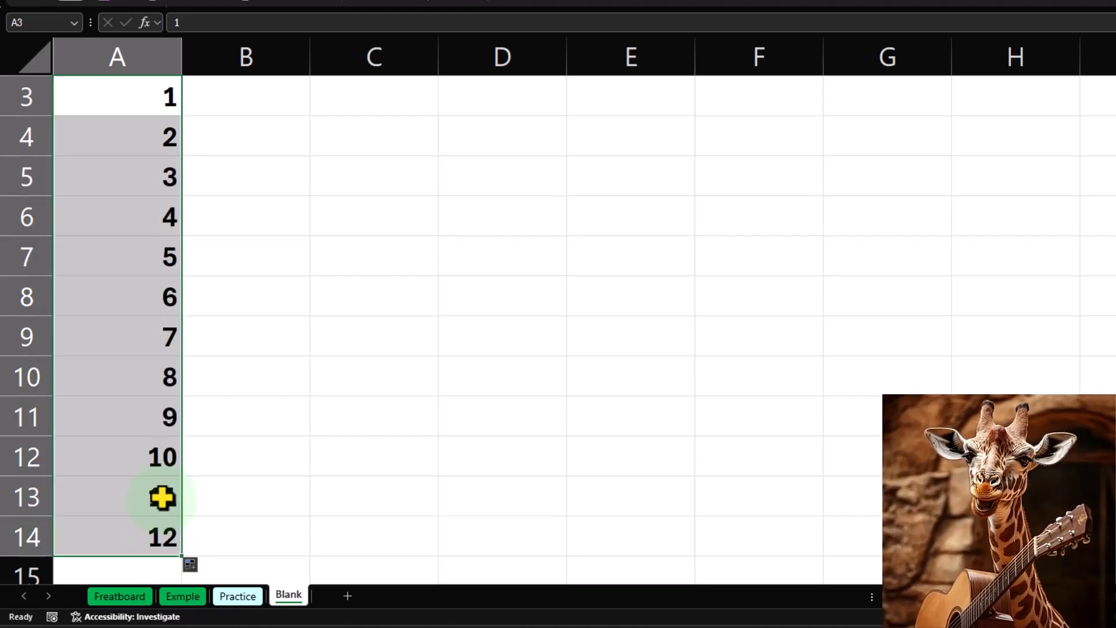
scroll(155, 460, up, 1)
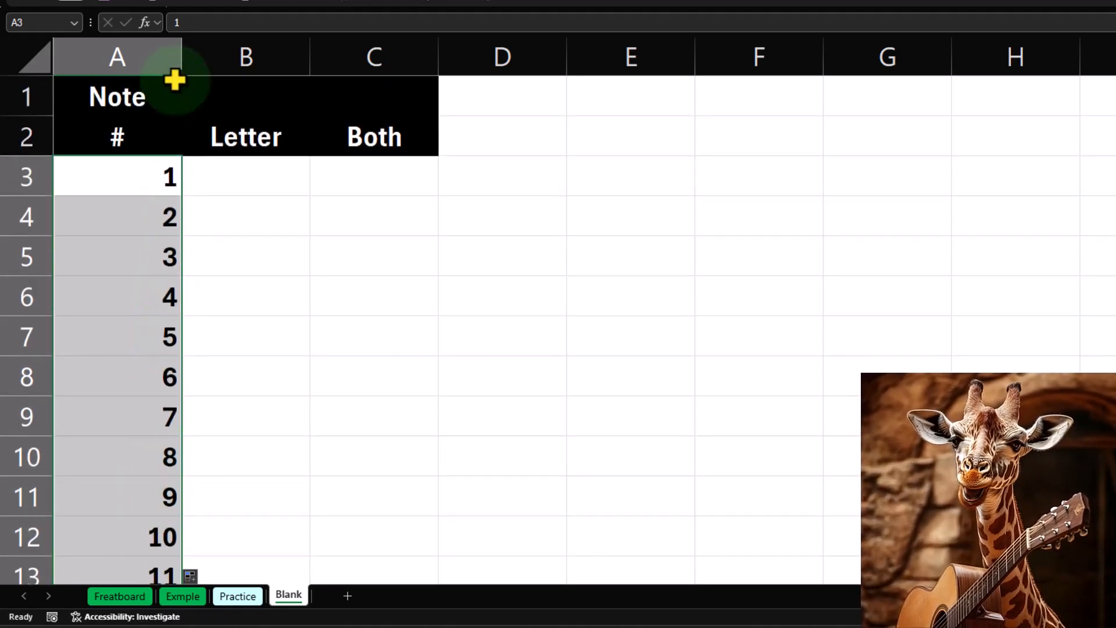
double_click(182, 47)
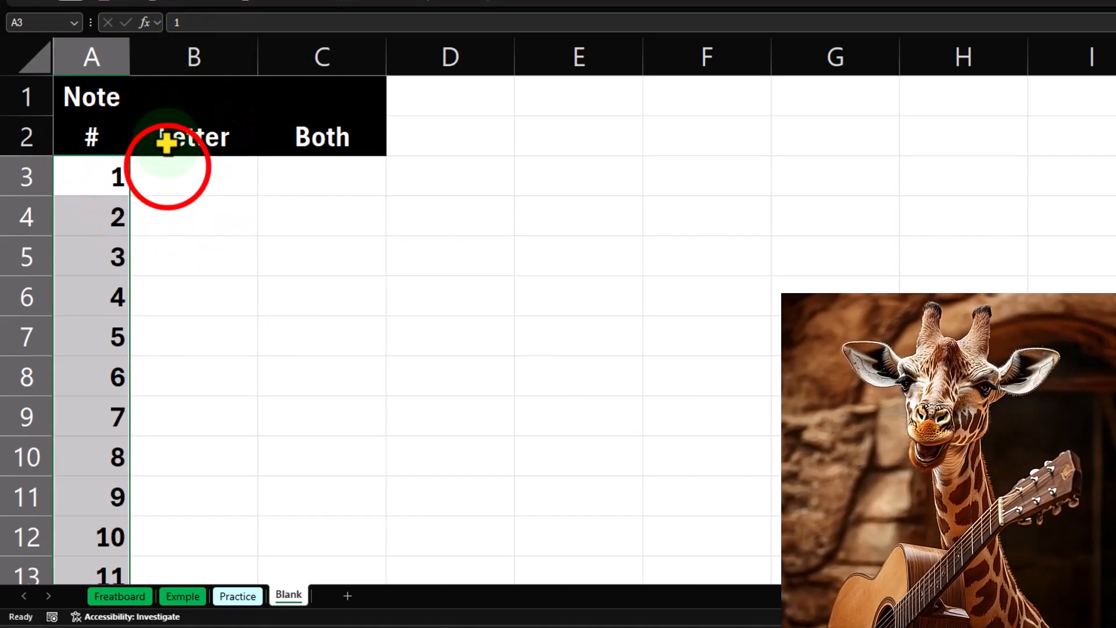
Enter the note letters A, ab, B and C in cells B3 to B6.
click(206, 176)
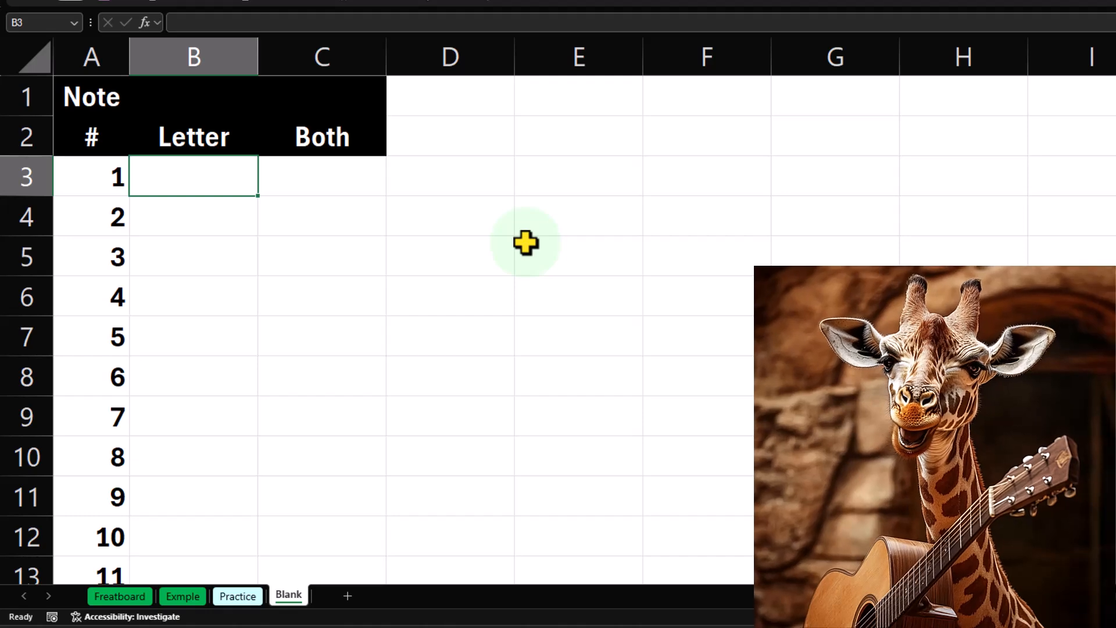
text(A)
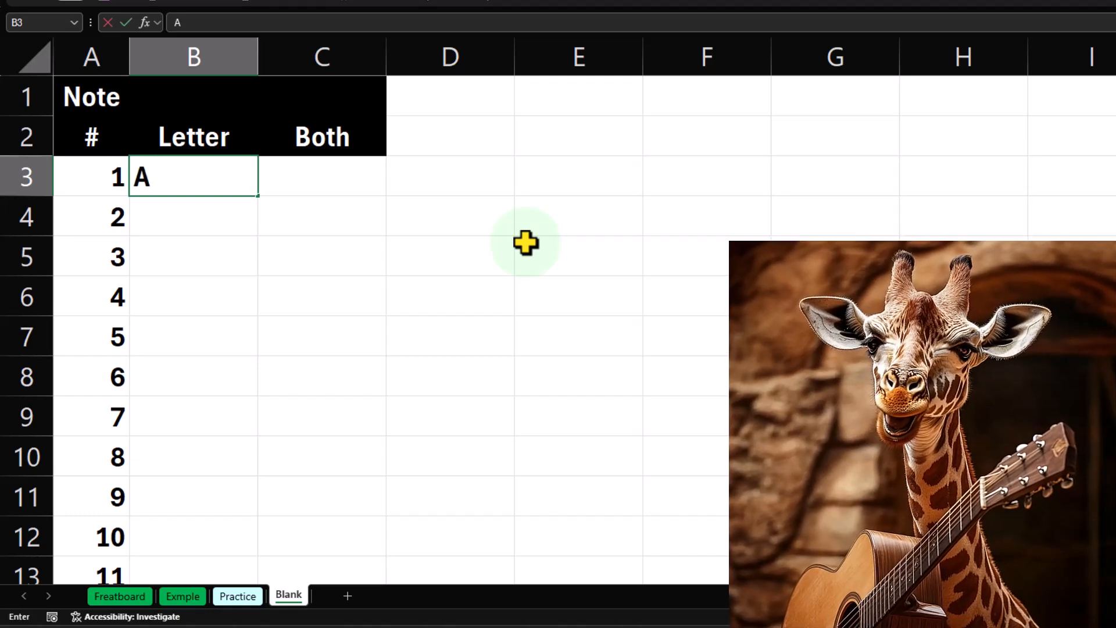
key(Return)
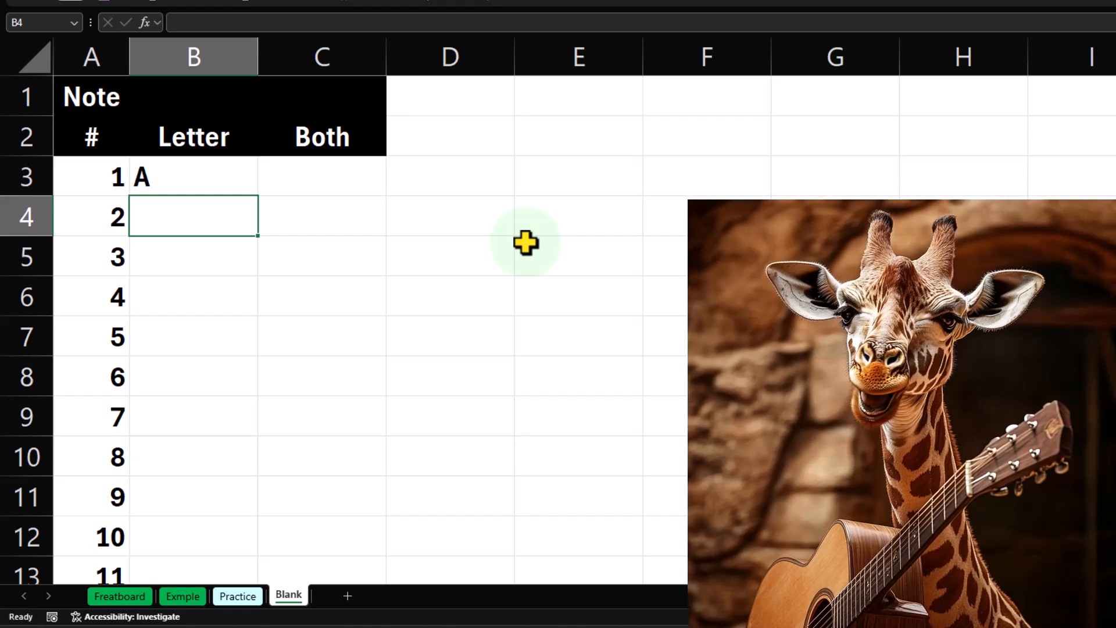
text(ab)
key(Return)
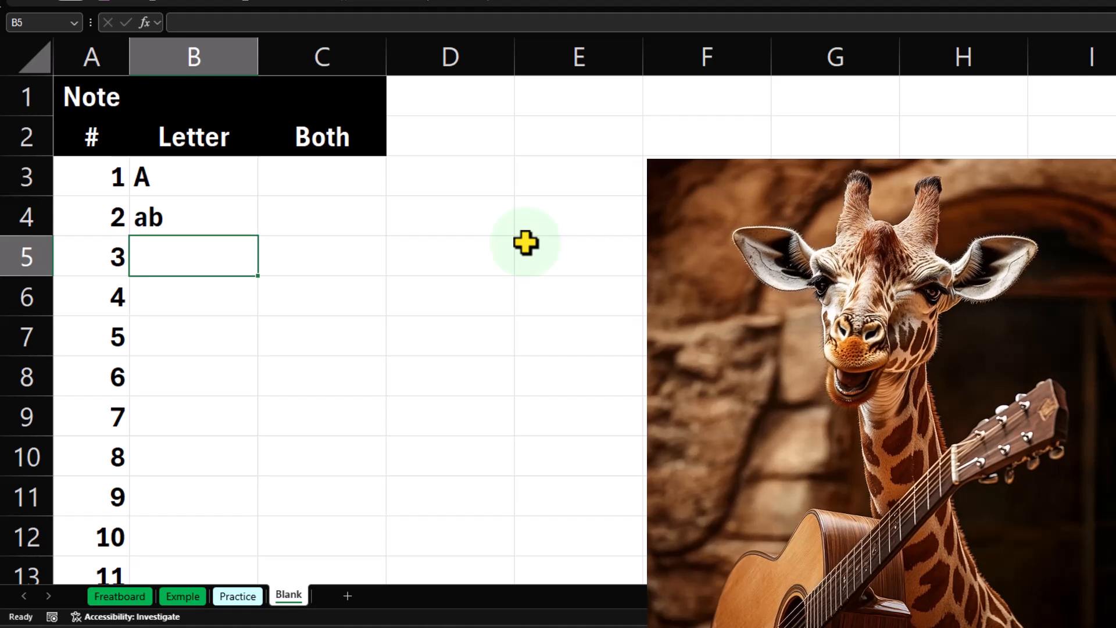
text(B)
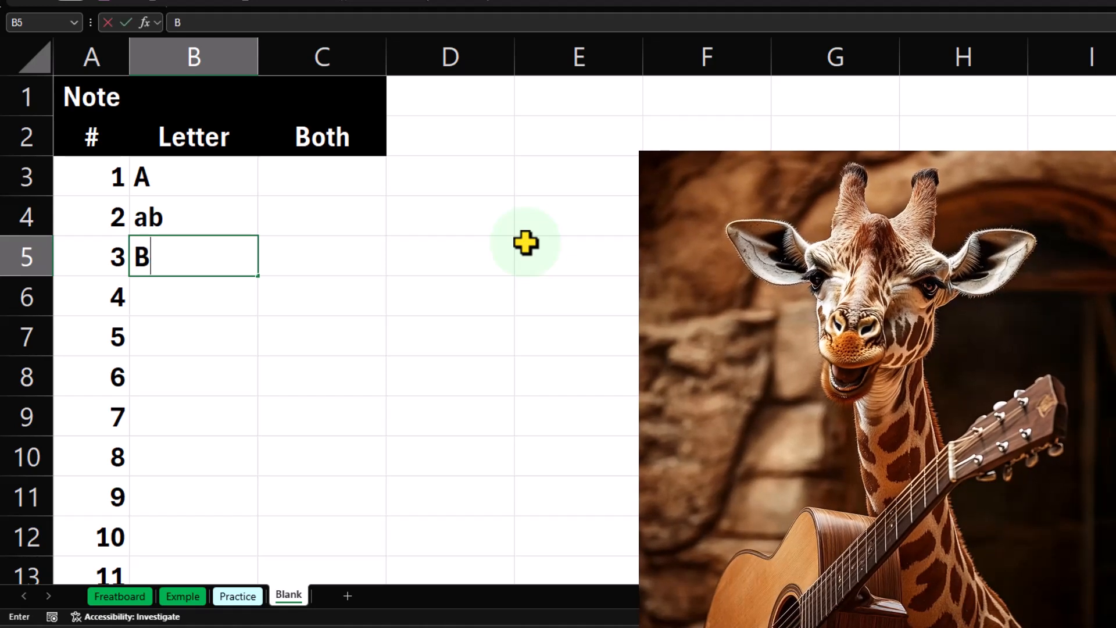
key(Return)
text(C)
key(Return)
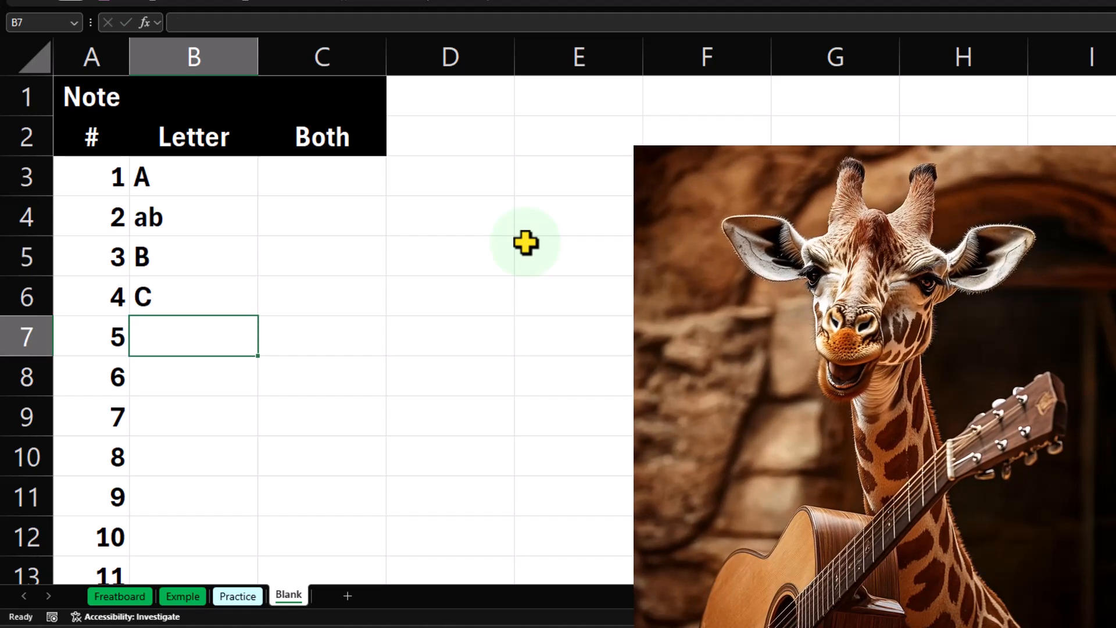
Continue the Letter column with cd, D, de and E in cells B7 to B10.
text(cd)
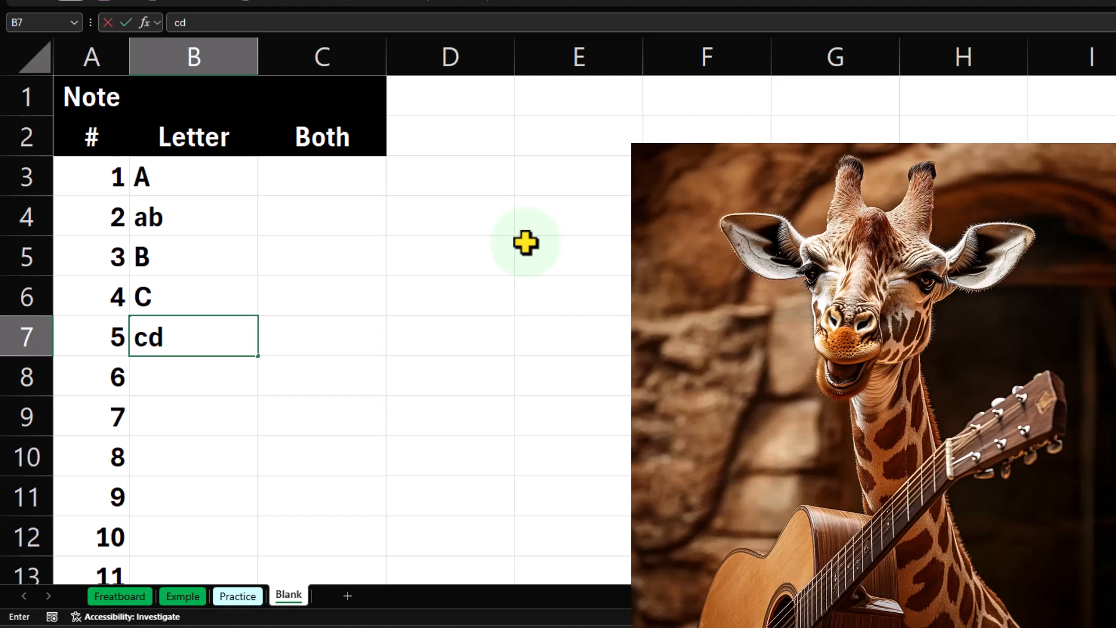
key(Return)
text(D)
key(Return)
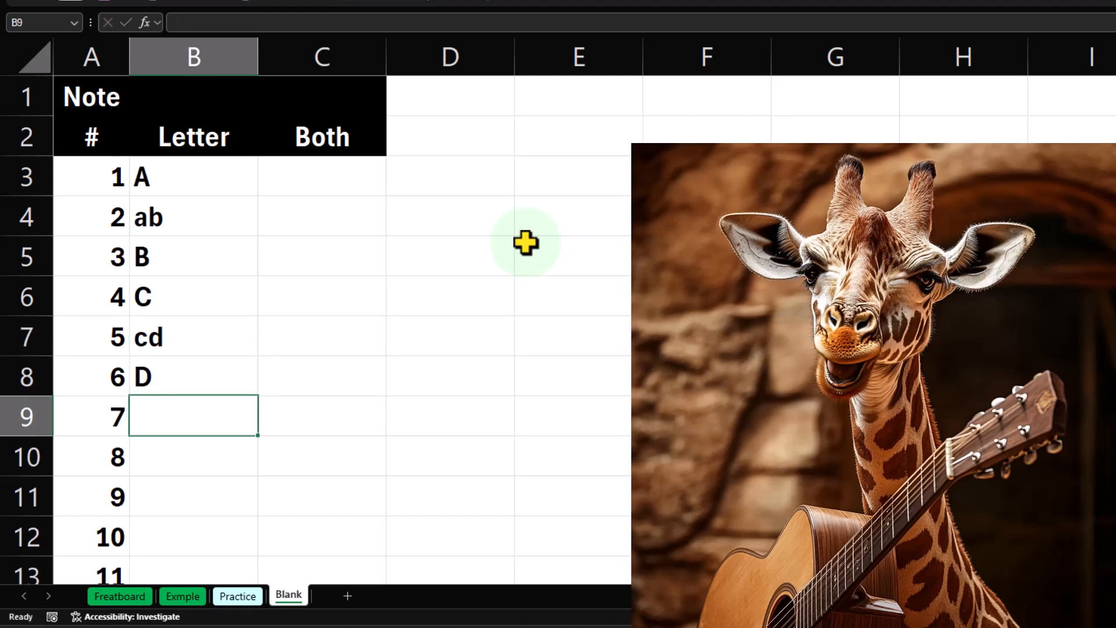
key(Return)
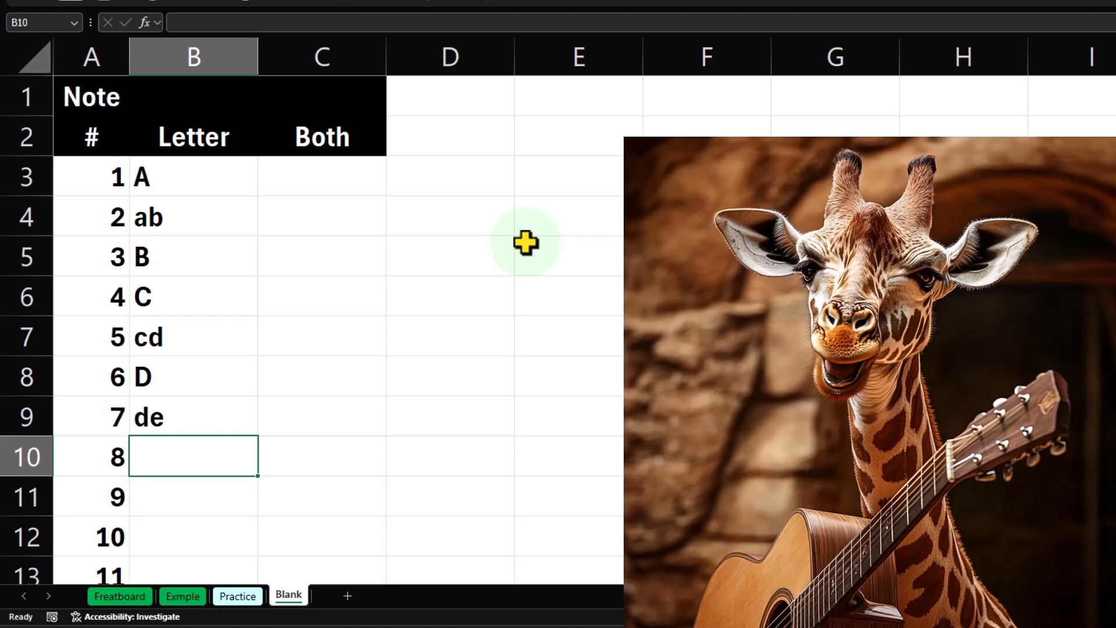
key(Up)
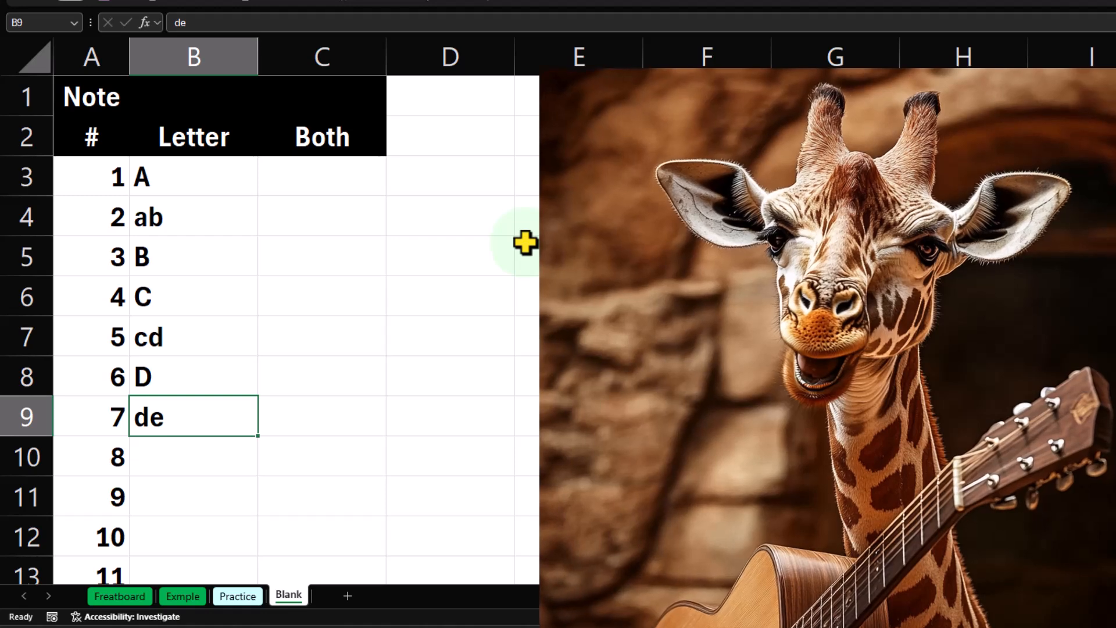
key(Down)
text(E)
key(Return)
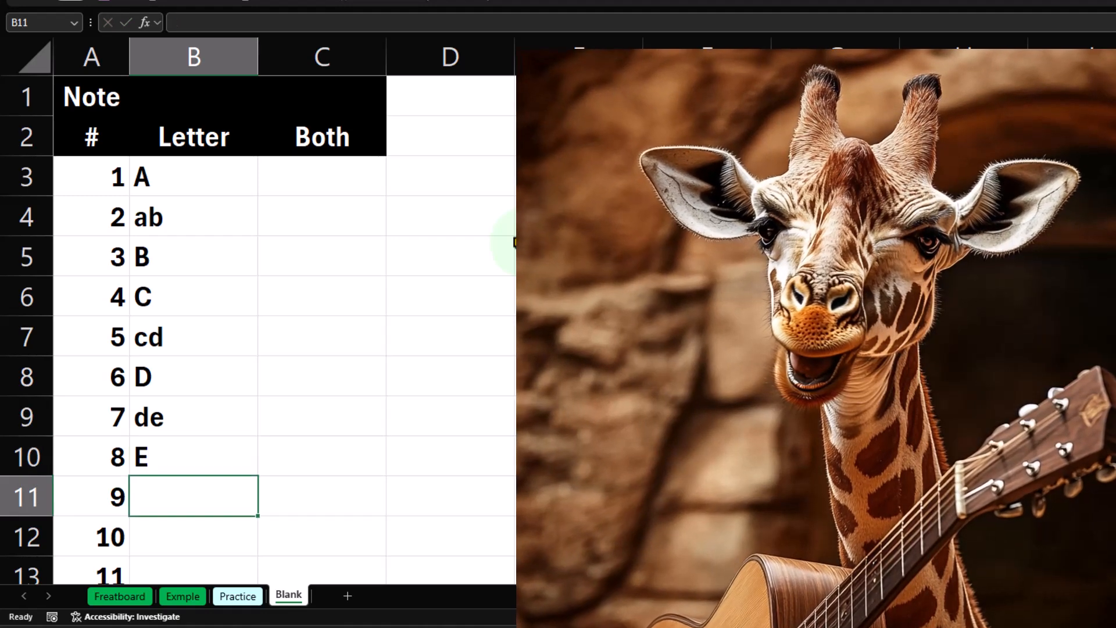
Finish the Letter column with F, fg, G and ga in cells B11 to B14.
text(F)
key(Return)
text(f)
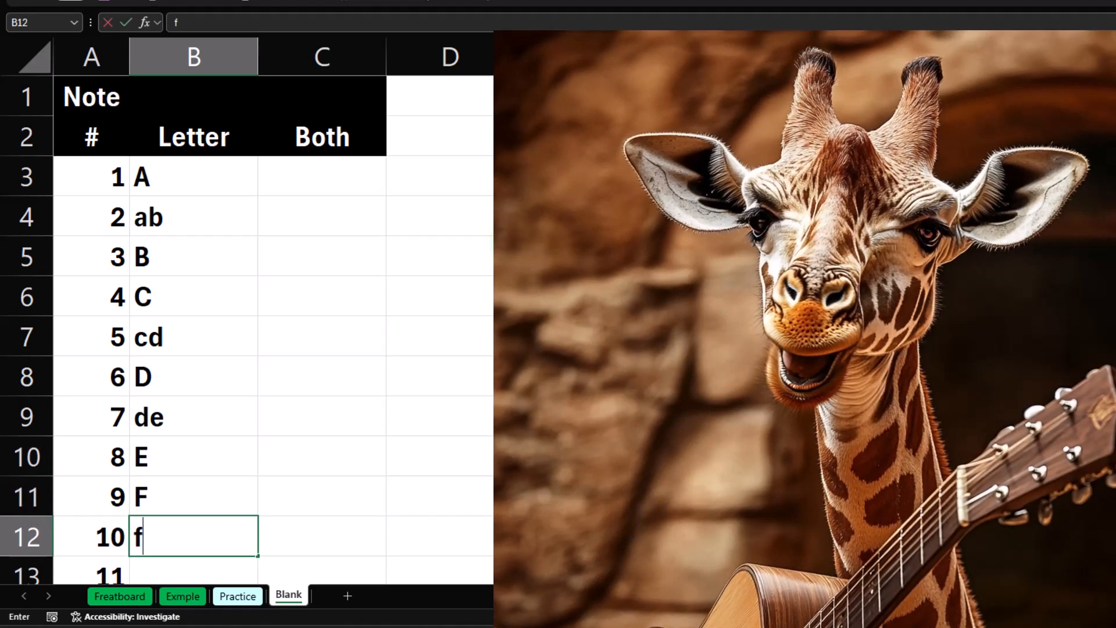
text(g)
key(Return)
text(G)
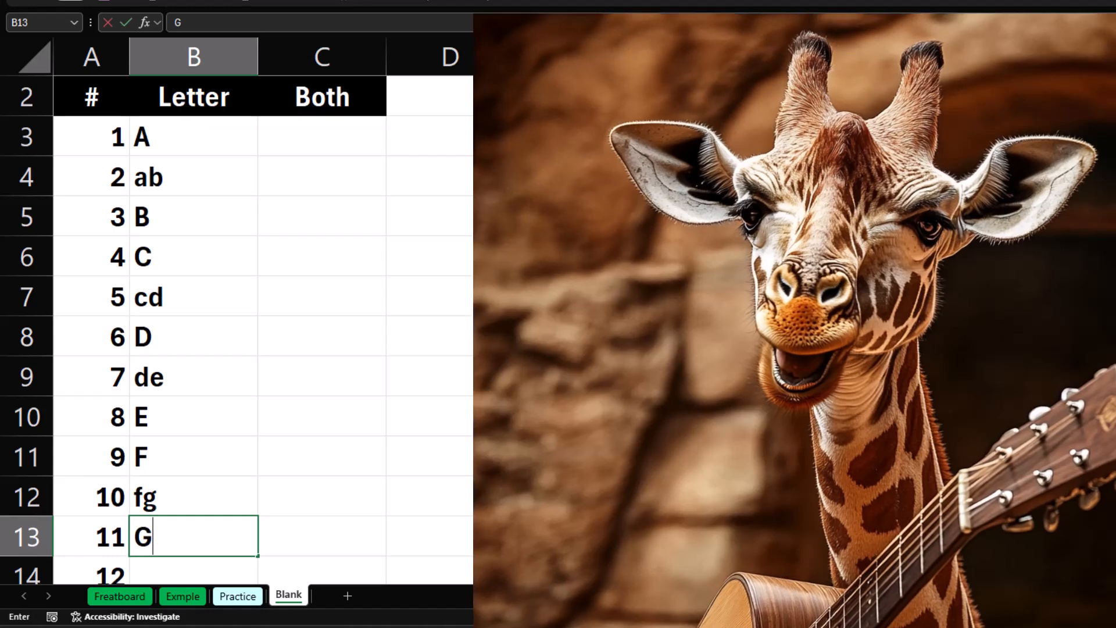
key(Return)
text(g)
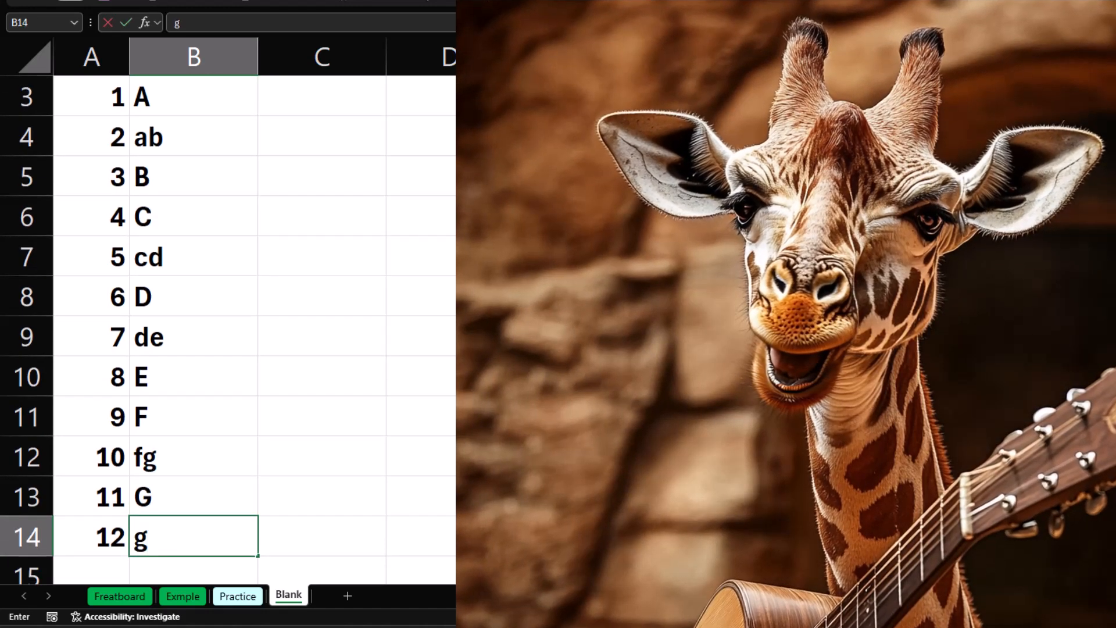
text(a)
key(ctrl+Return)
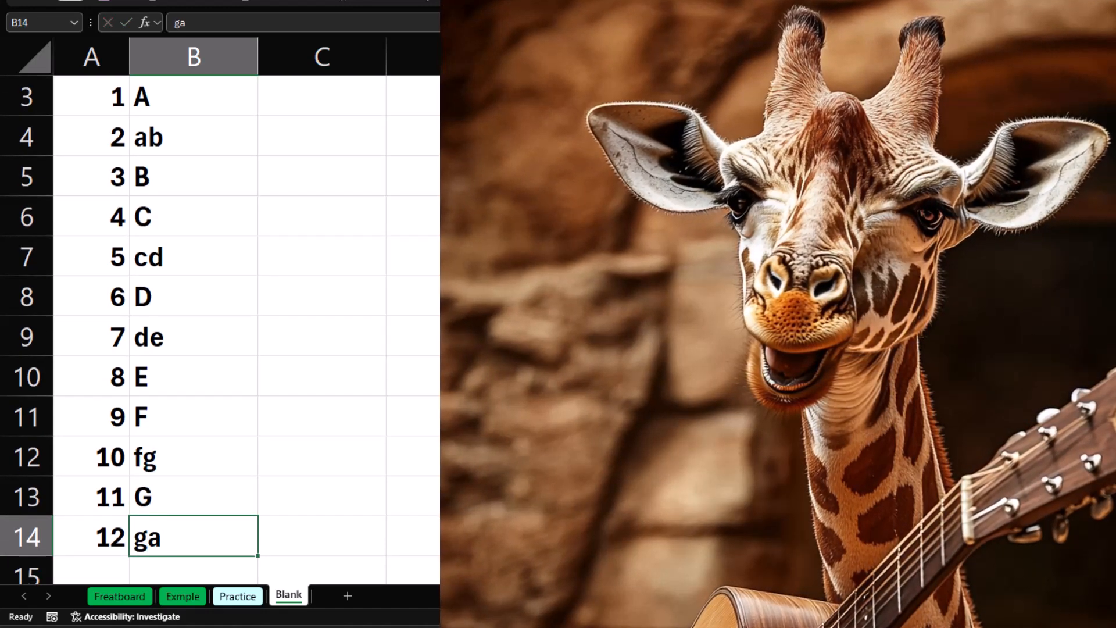
Make C3 the active cell and autofit the widths of columns B and C.
key(Down)
key(Up)
key(Up)
key(ctrl+Up)
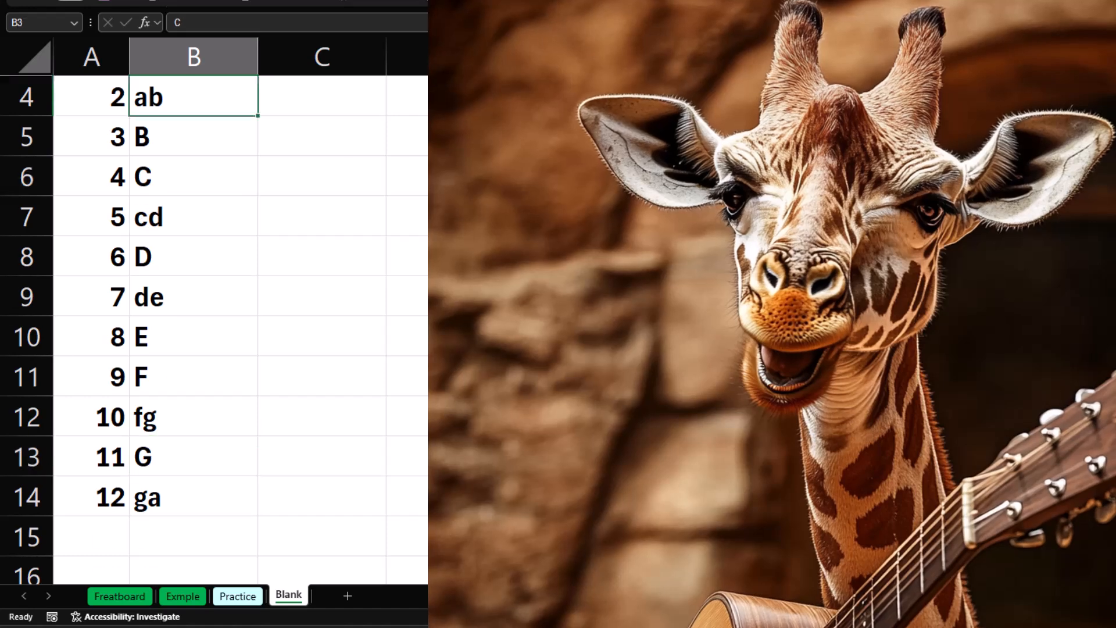
key(Up)
key(Up)
key(Down)
key(Down)
key(Right)
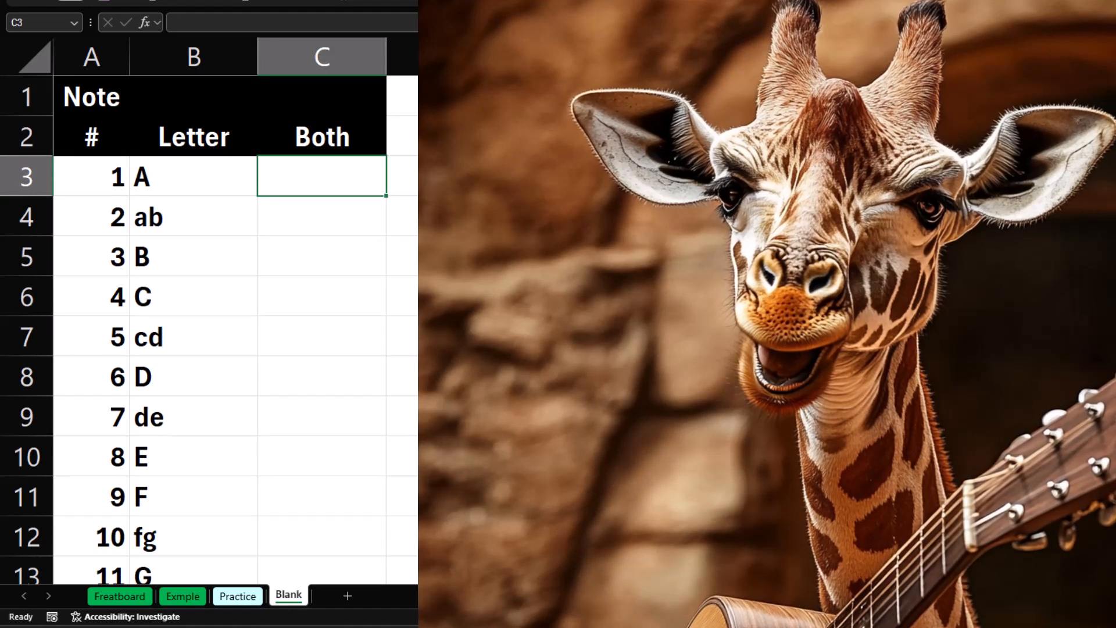
double_click(257, 52)
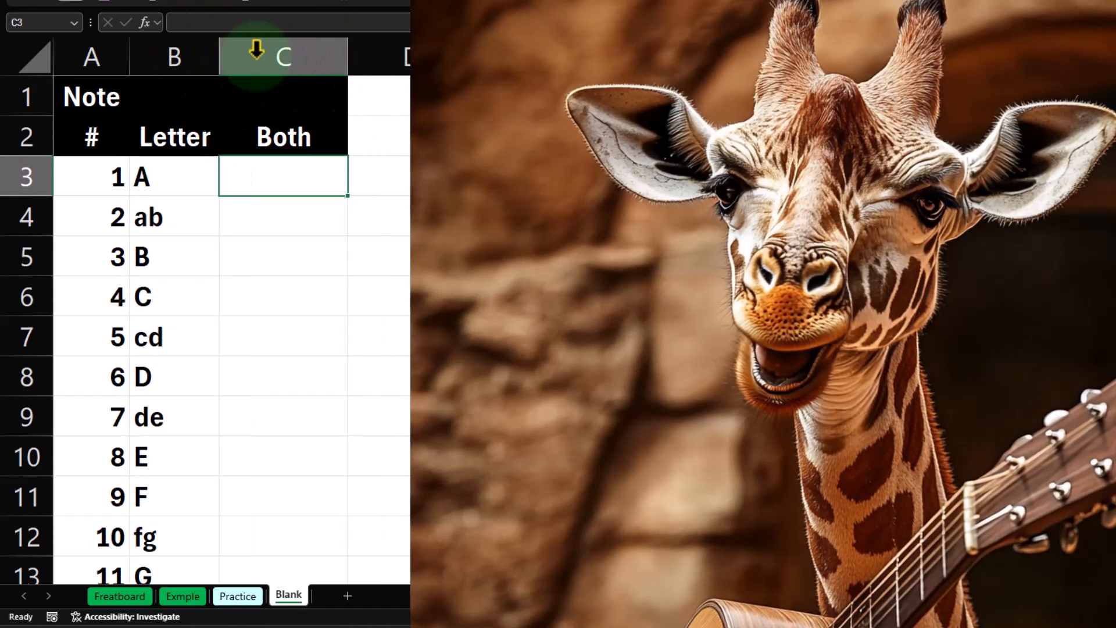
double_click(348, 63)
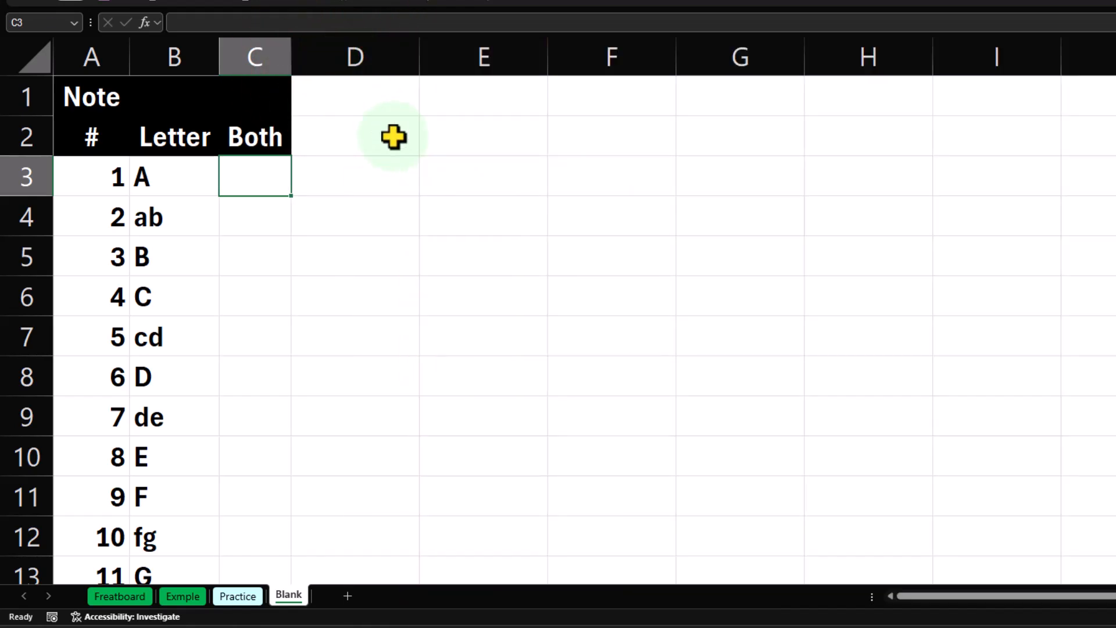
text(=)
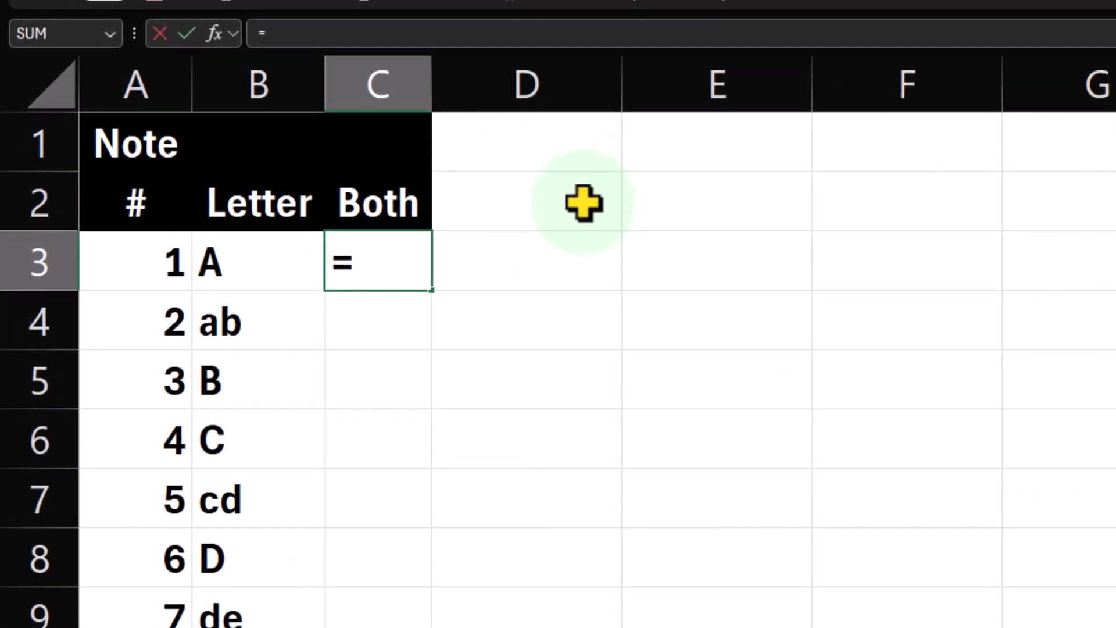
key(Left)
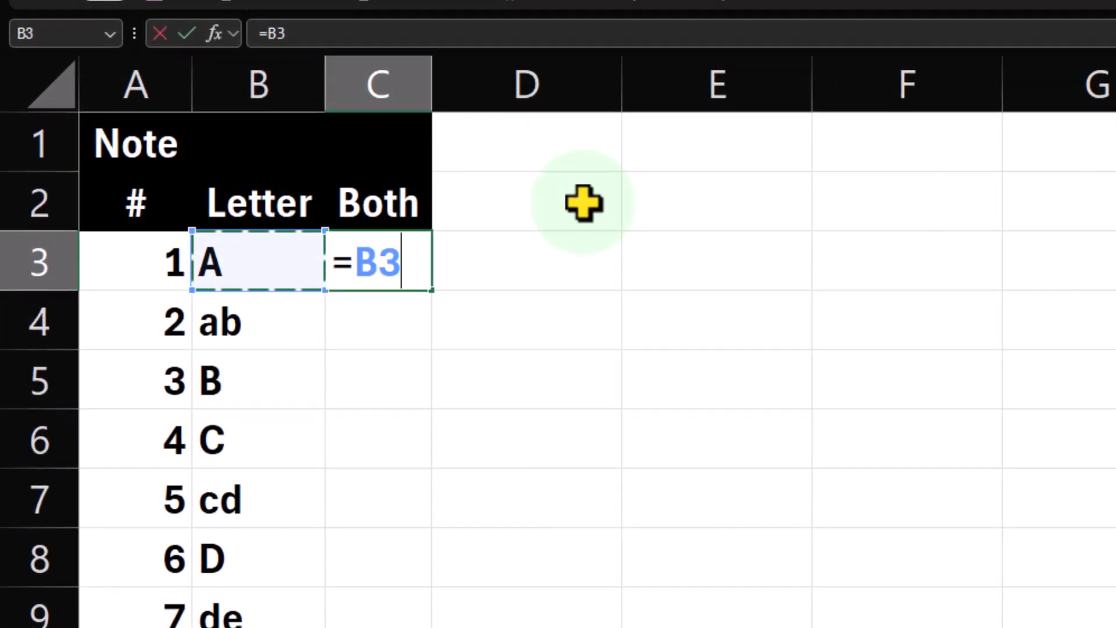
key(BackSpace)
key(BackSpace)
key(BackSpace)
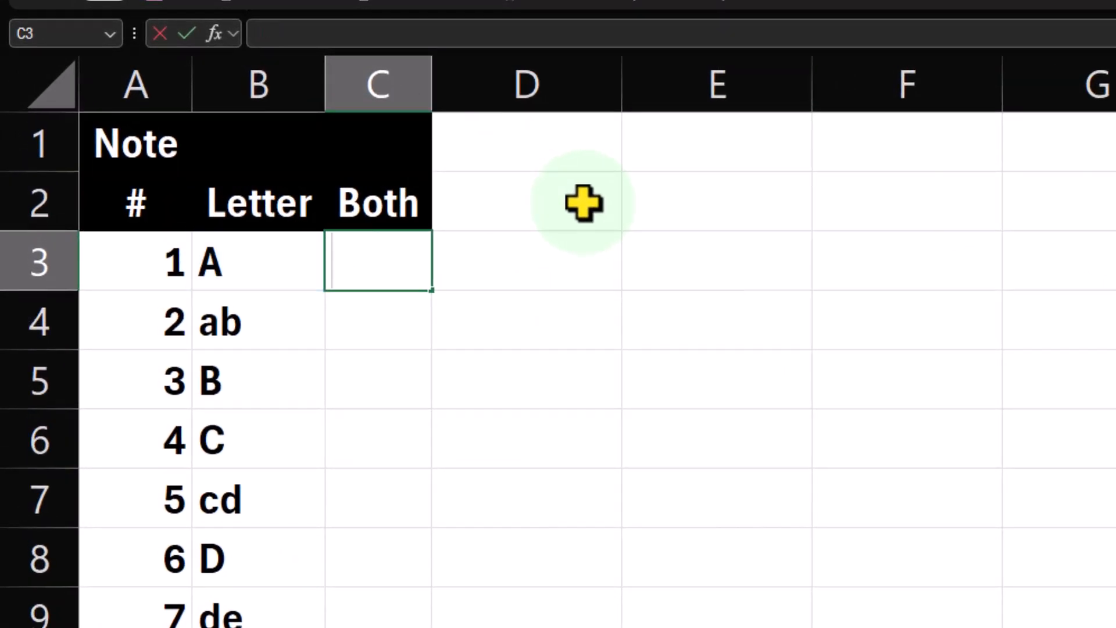
Enter the formula =B3&A3 in C3 to join the note letter and number.
key(Left)
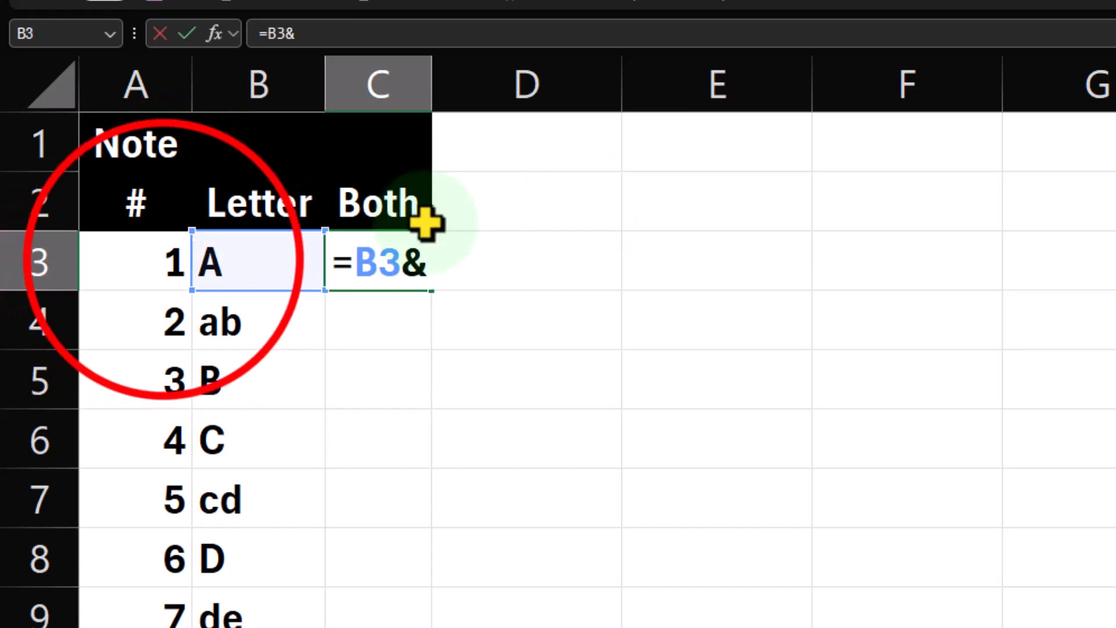
click(164, 261)
key(Return)
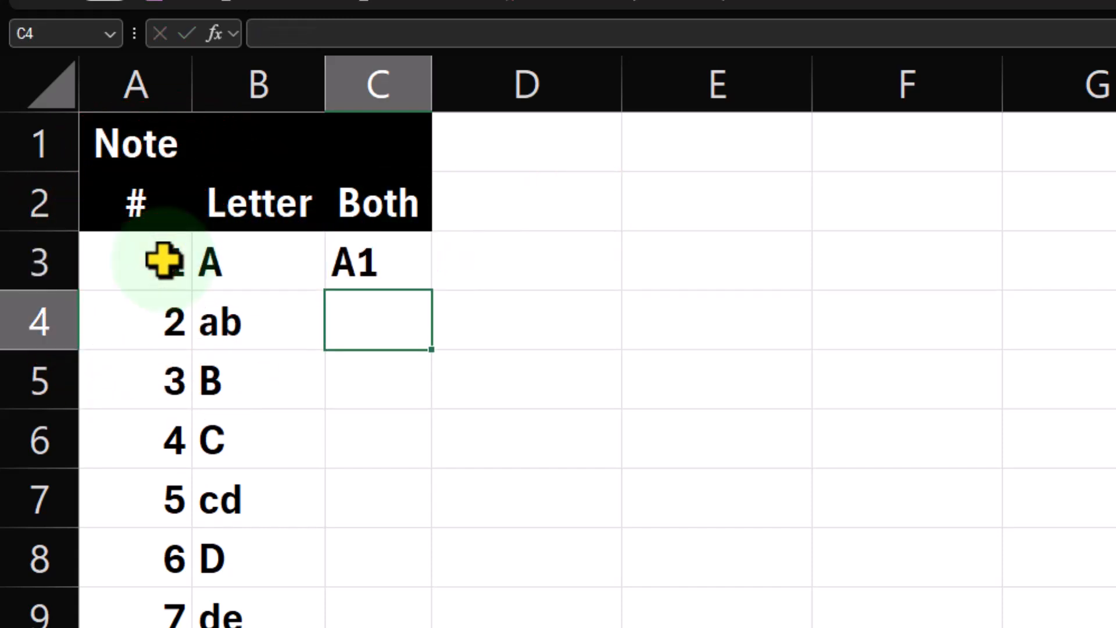
Fill the C3 formula down the Both column to C14.
click(399, 259)
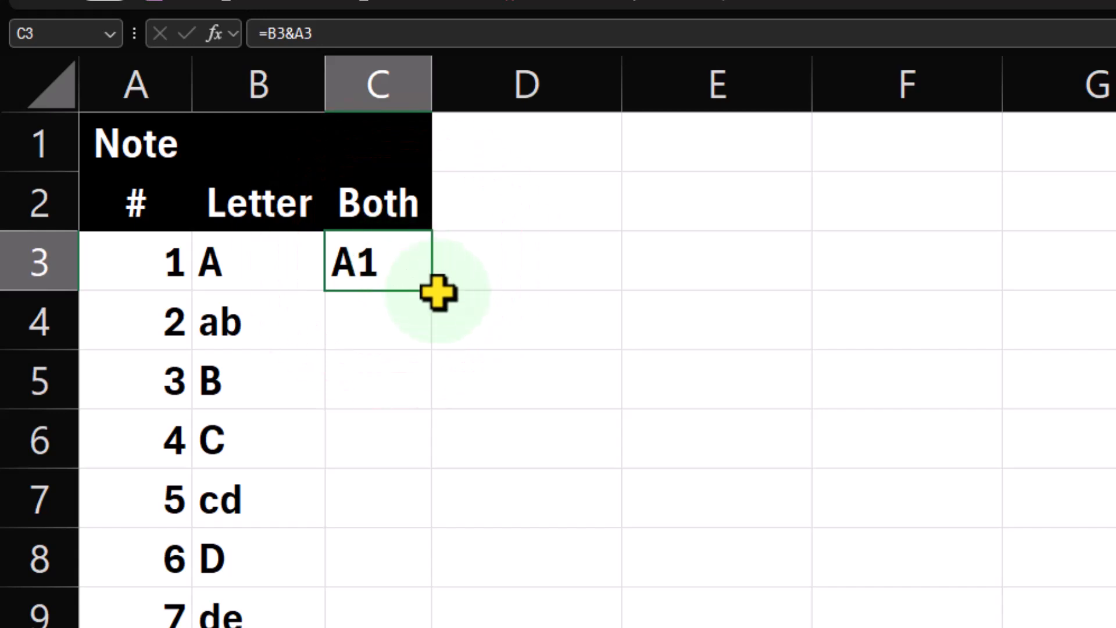
drag(437, 293, 425, 626)
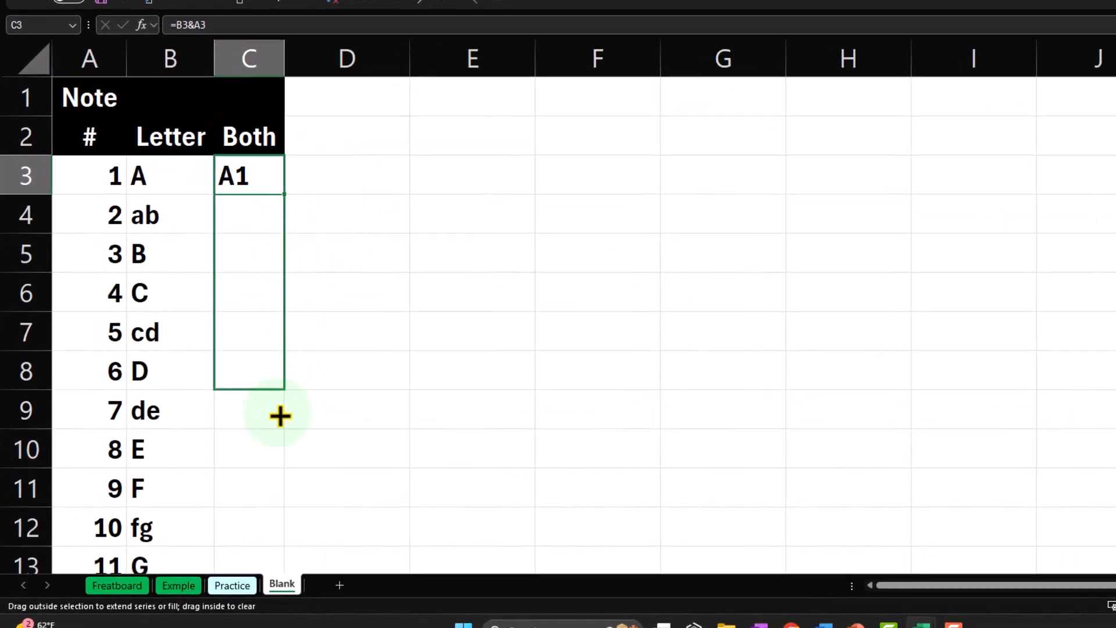
drag(280, 416, 264, 519)
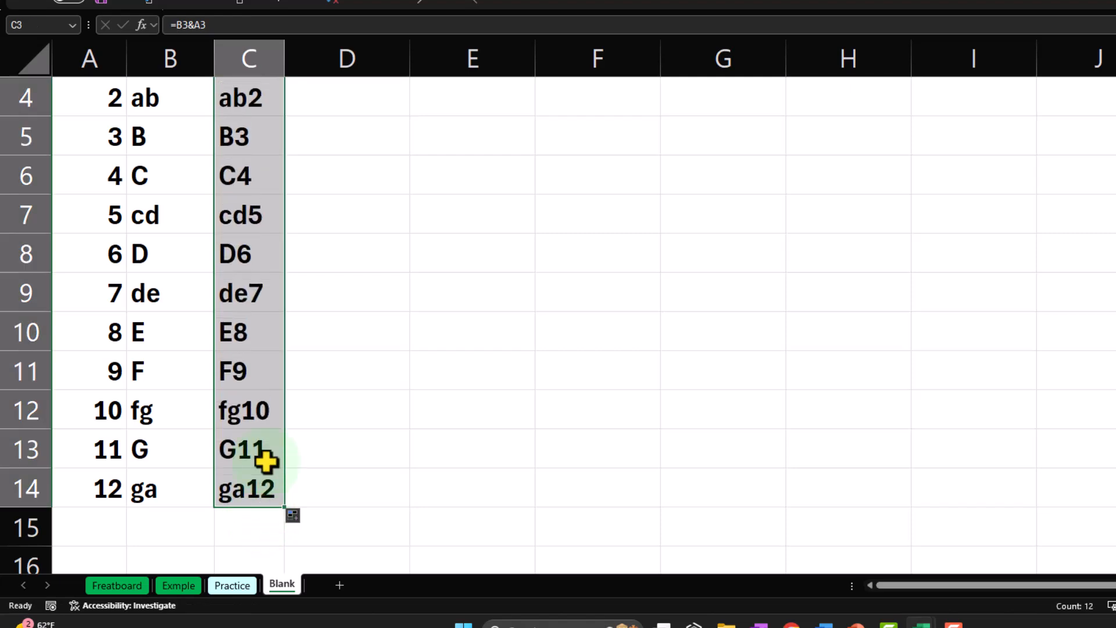
Enter the formula =A3 in A15 to restart the note series below the first twelve rows.
scroll(250, 378, down, 1)
click(107, 416)
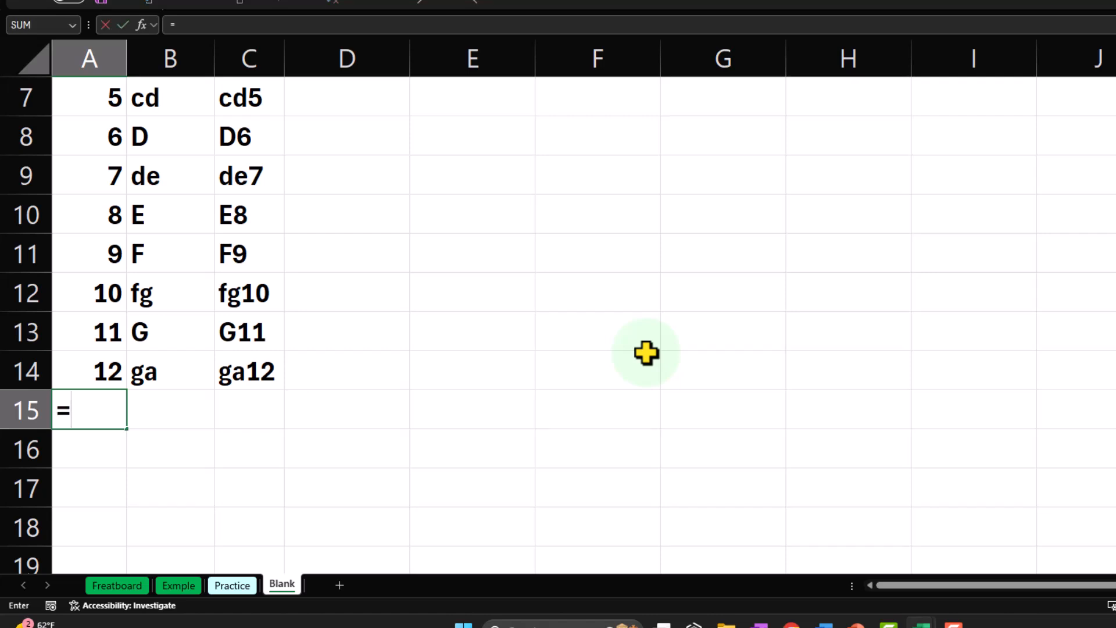
text(=)
key(Up)
key(Up)
key(Up)
key(Up)
key(Up)
key(Up)
key(Up)
key(Up)
key(Up)
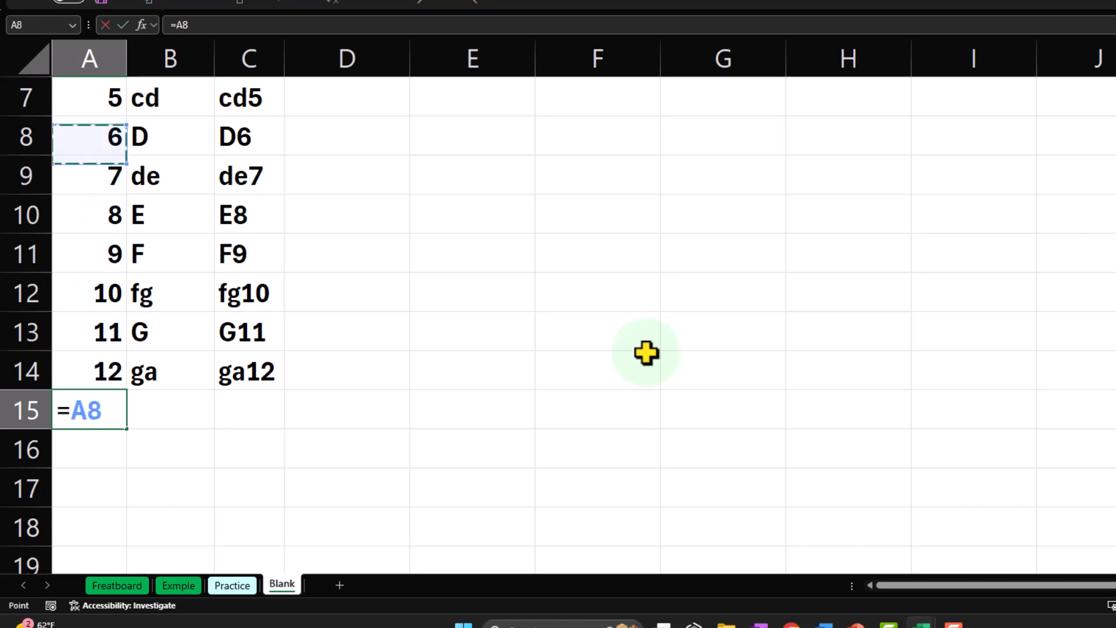
key(Up)
key(Up)
key(Up)
key(Up)
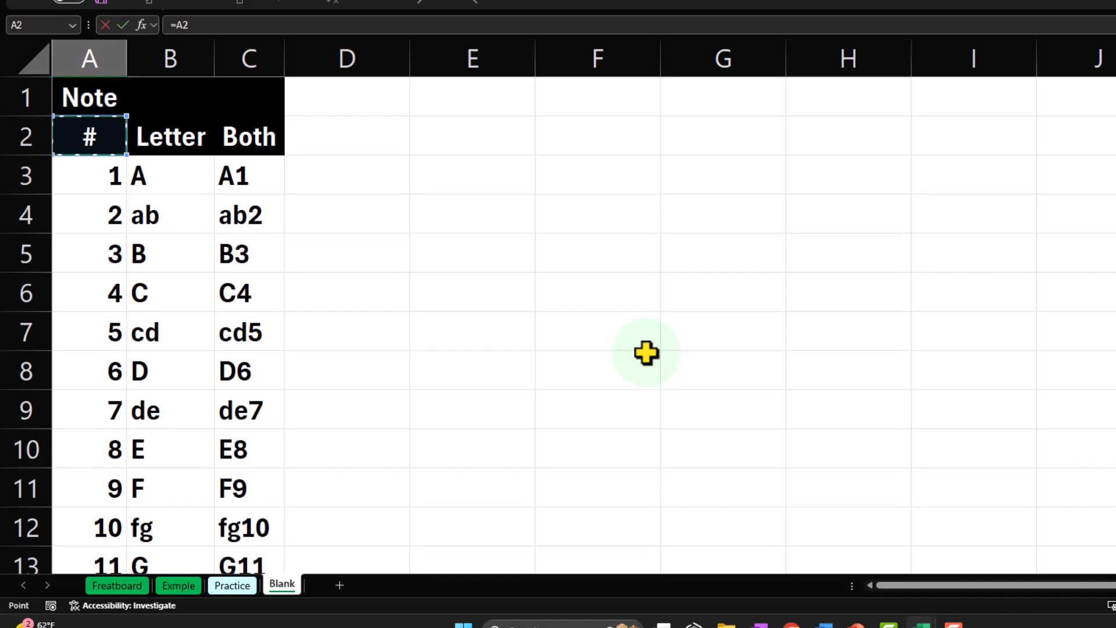
key(Down)
key(Return)
Fill the A15 formula across to C15.
click(120, 487)
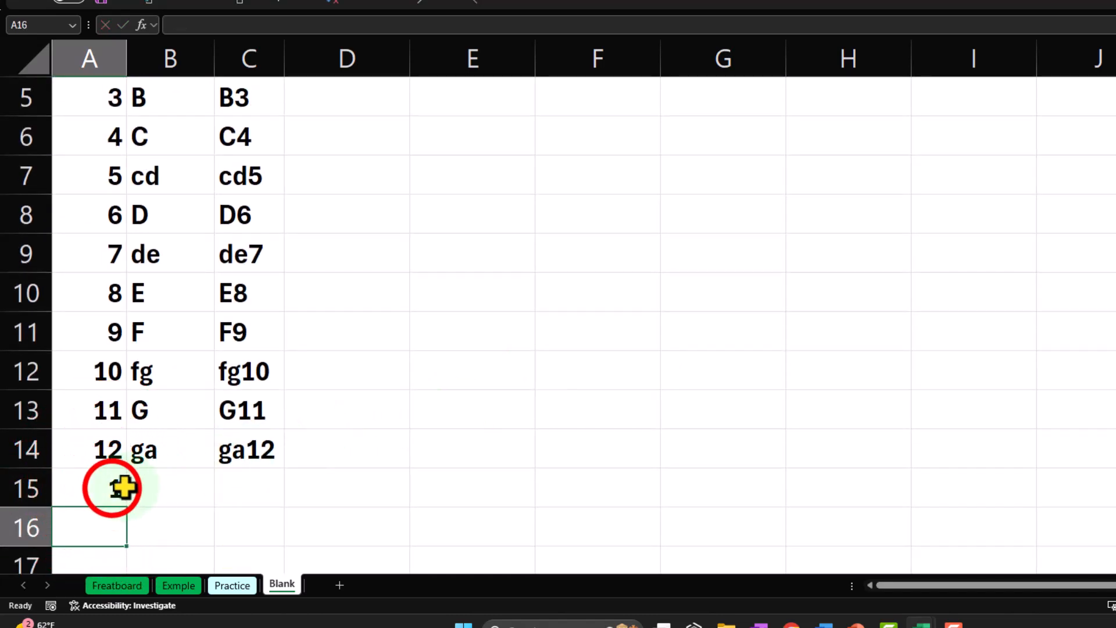
drag(127, 507, 268, 503)
scroll(282, 376, down, 2)
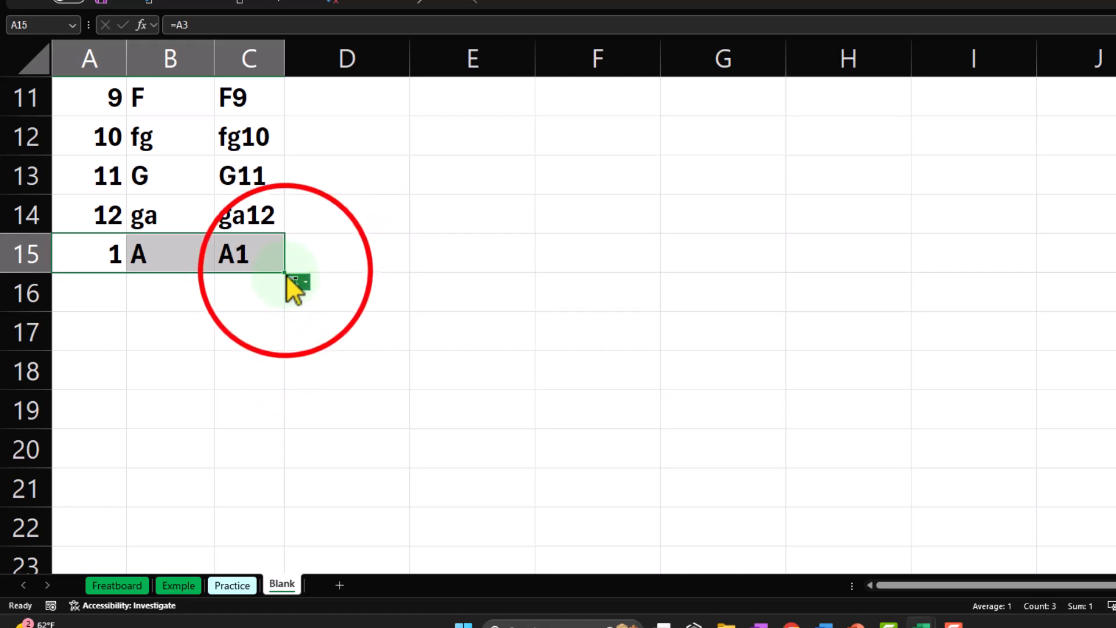
Fill the A15:C15 formulas down to row 26 to repeat the twelve notes.
drag(287, 275, 279, 510)
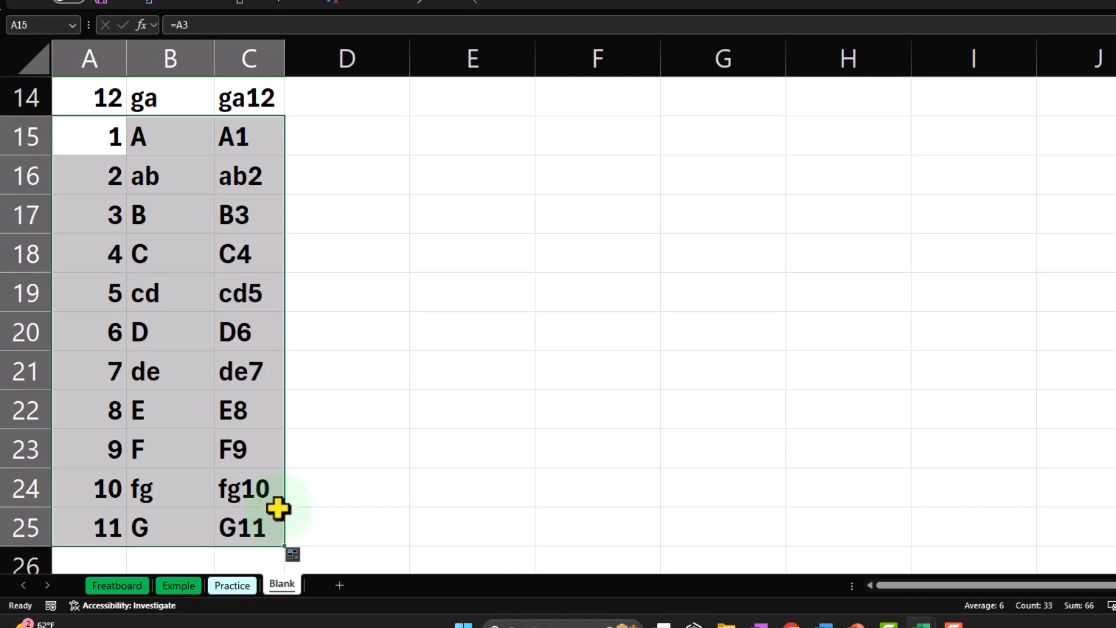
scroll(284, 499, down, 1)
click(289, 433)
mouse_move(289, 433)
mouse_down()
mouse_move(284, 458)
mouse_move(289, 451)
mouse_up()
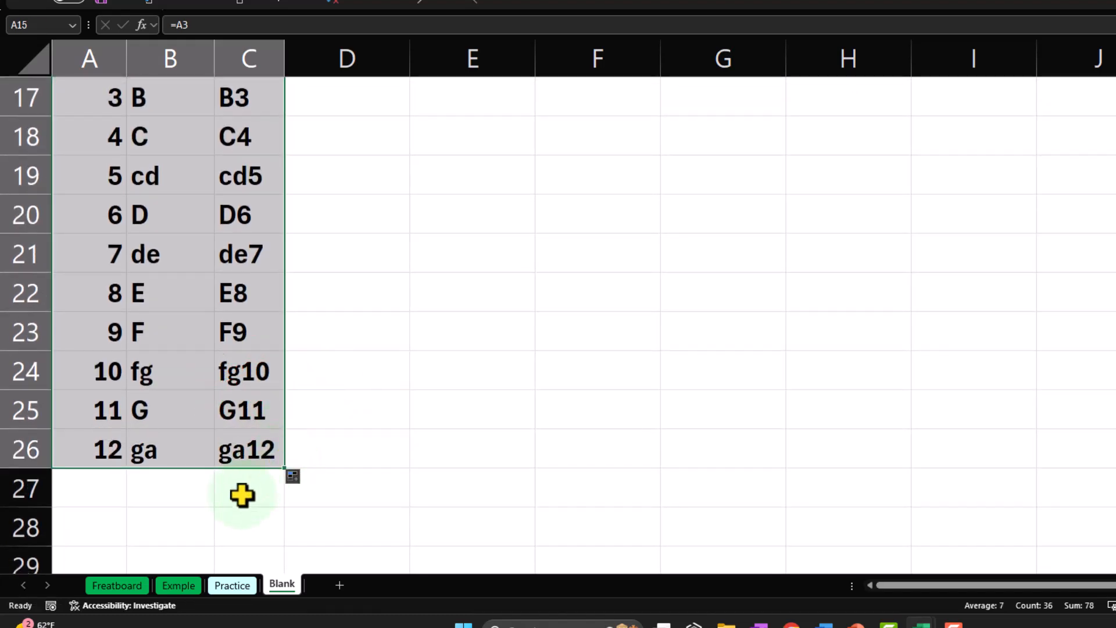
Apply all borders to the first twelve note rows, A3:C14.
scroll(242, 494, up, 5)
click(110, 137)
drag(103, 135, 222, 423)
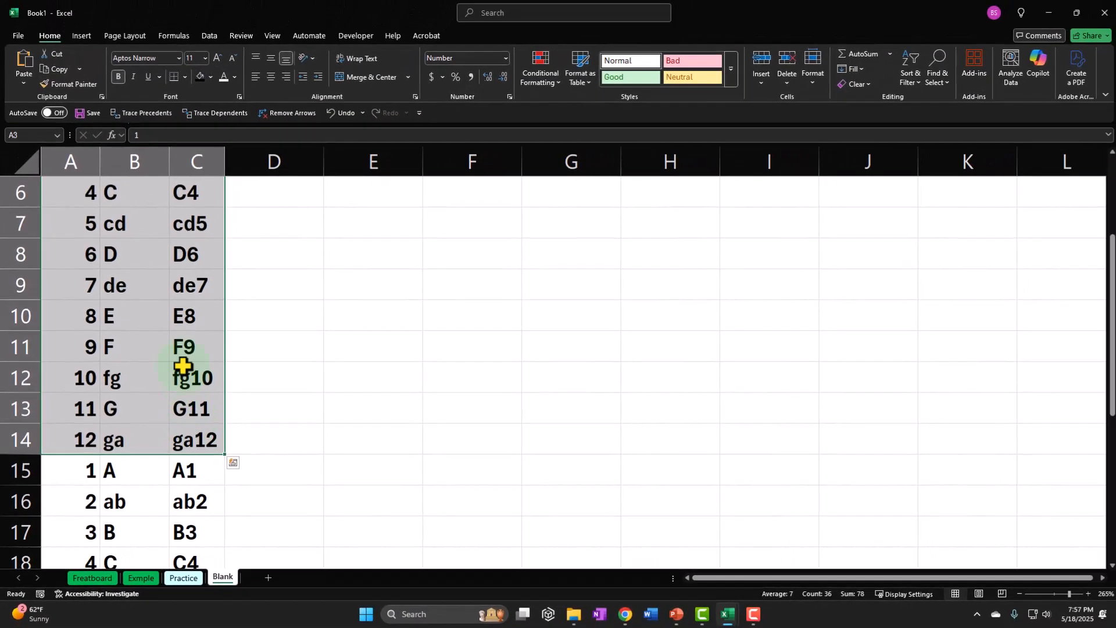
click(183, 77)
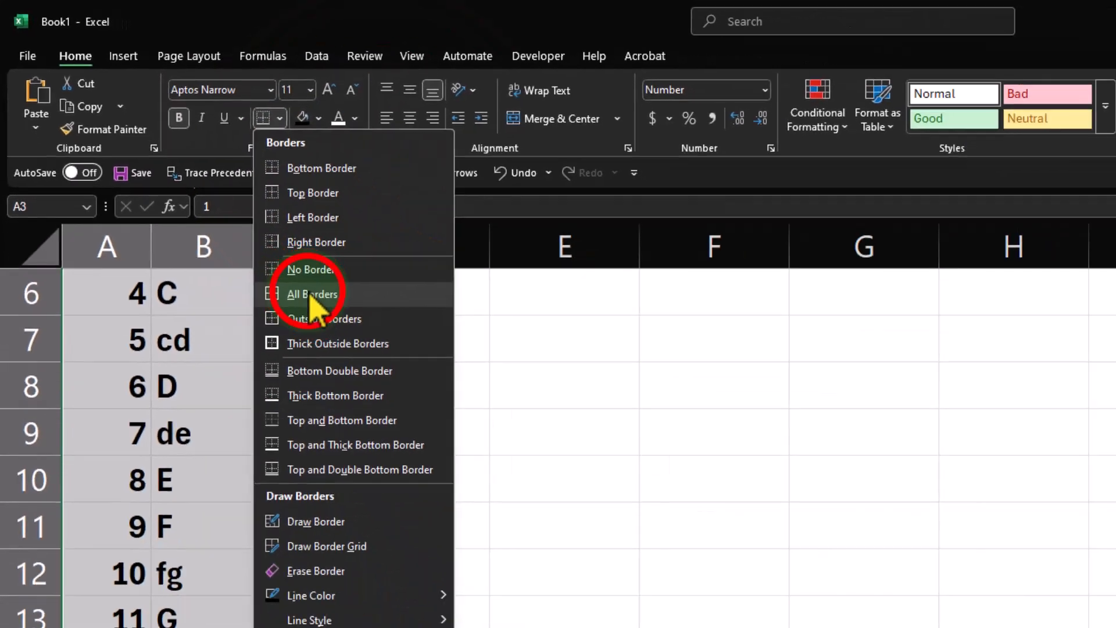
click(413, 392)
Fill the range A3:C14 with a light turquoise custom color from the standard color palette.
scroll(209, 204, up, 1)
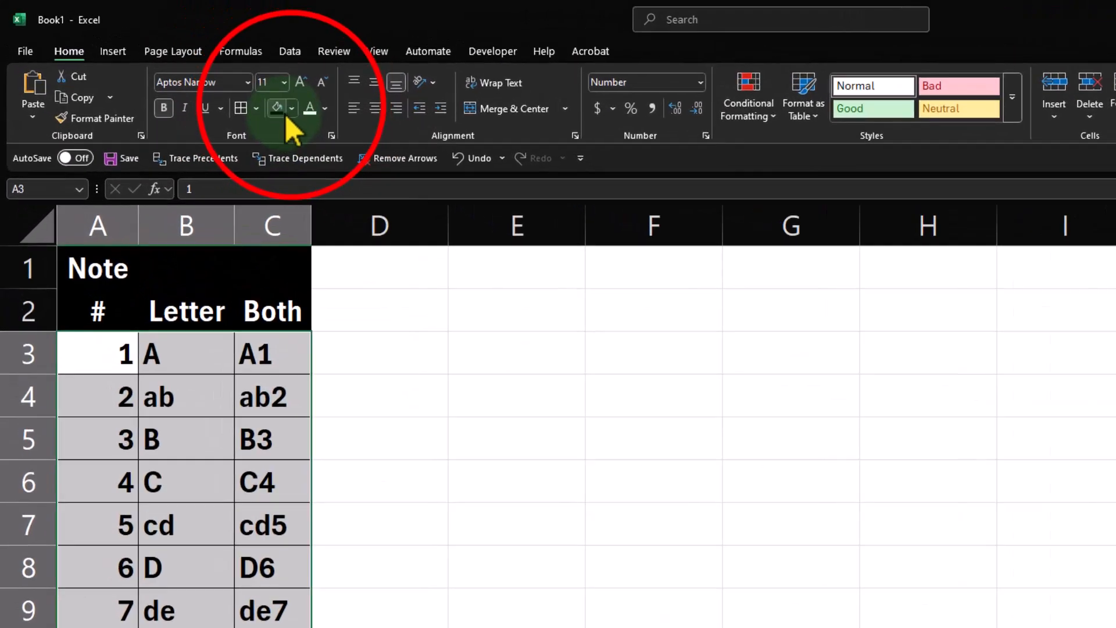
click(209, 78)
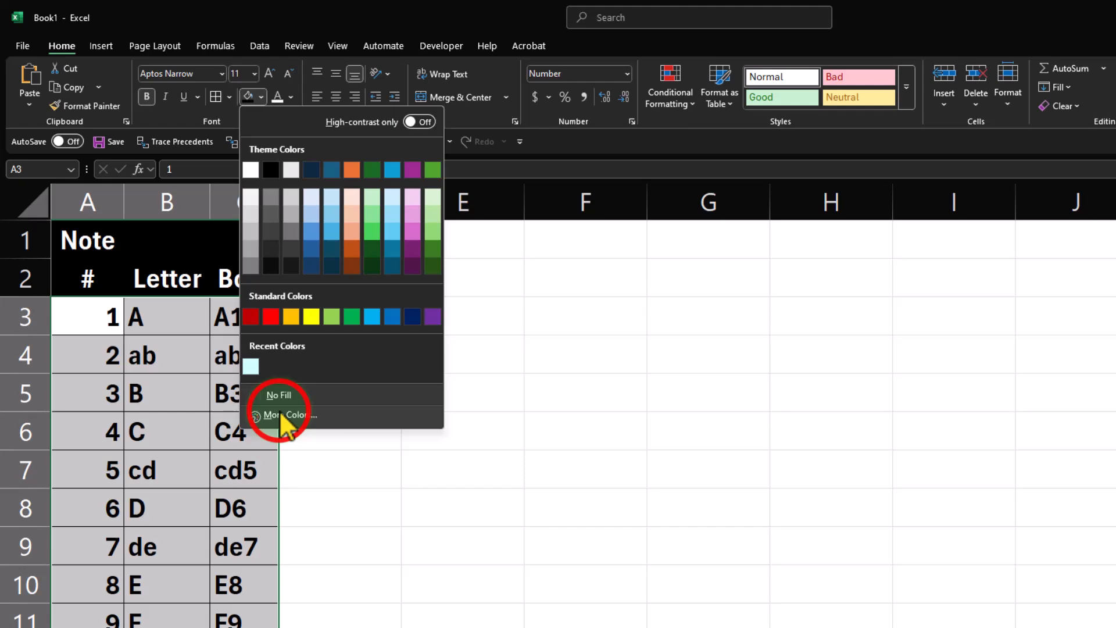
click(283, 414)
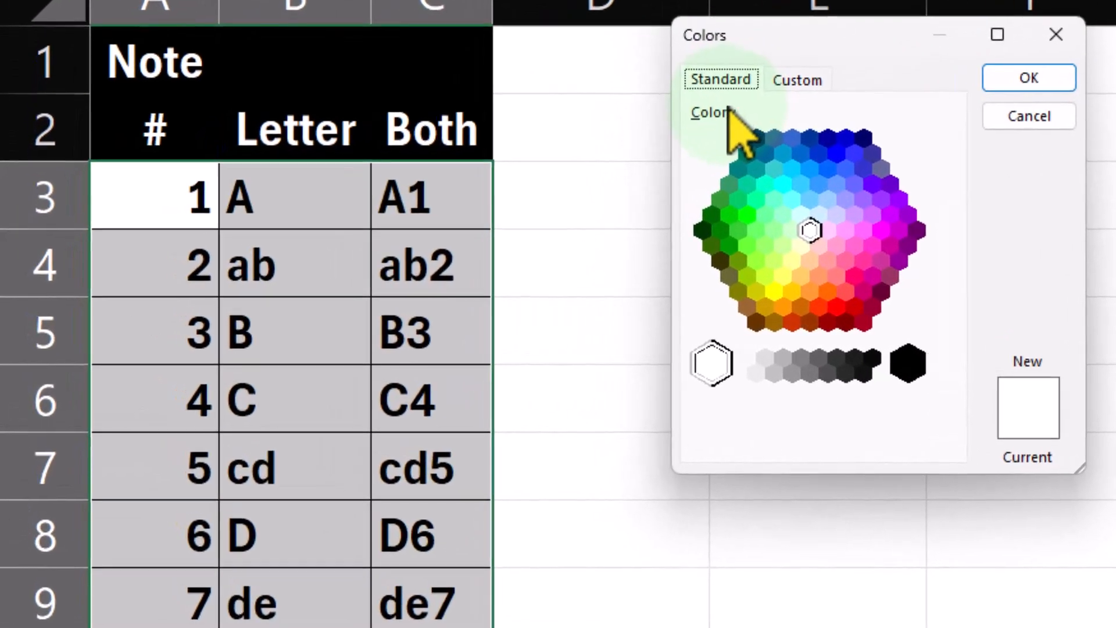
click(801, 215)
click(1049, 84)
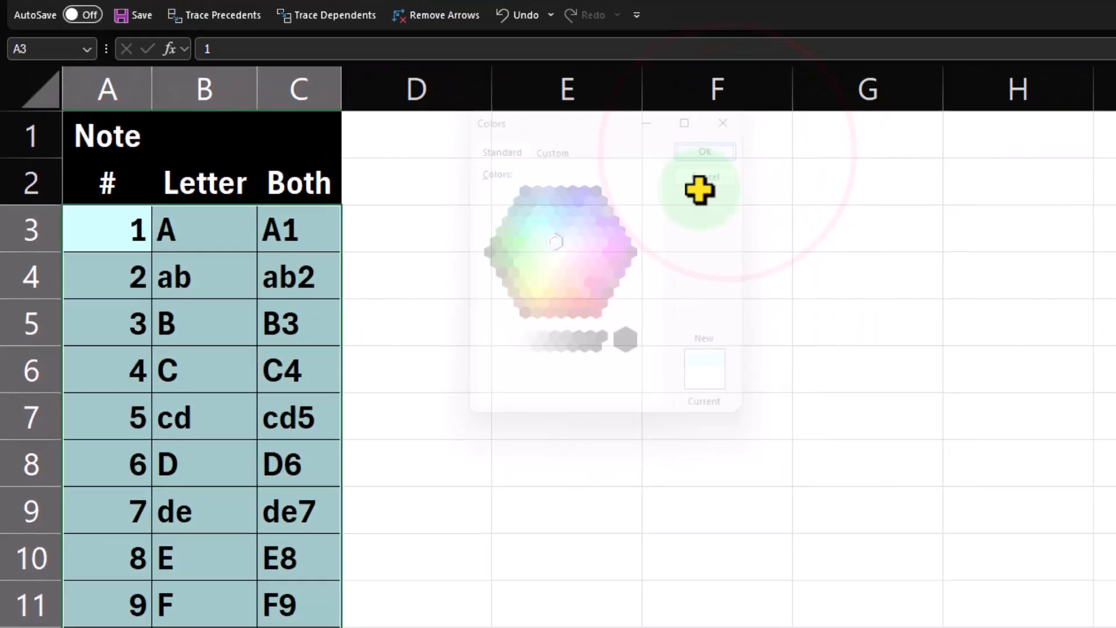
Add all borders to the repeated notes in A15:C26 and fill them with Green, Accent 6, Lighter 80%.
scroll(302, 349, down, 4)
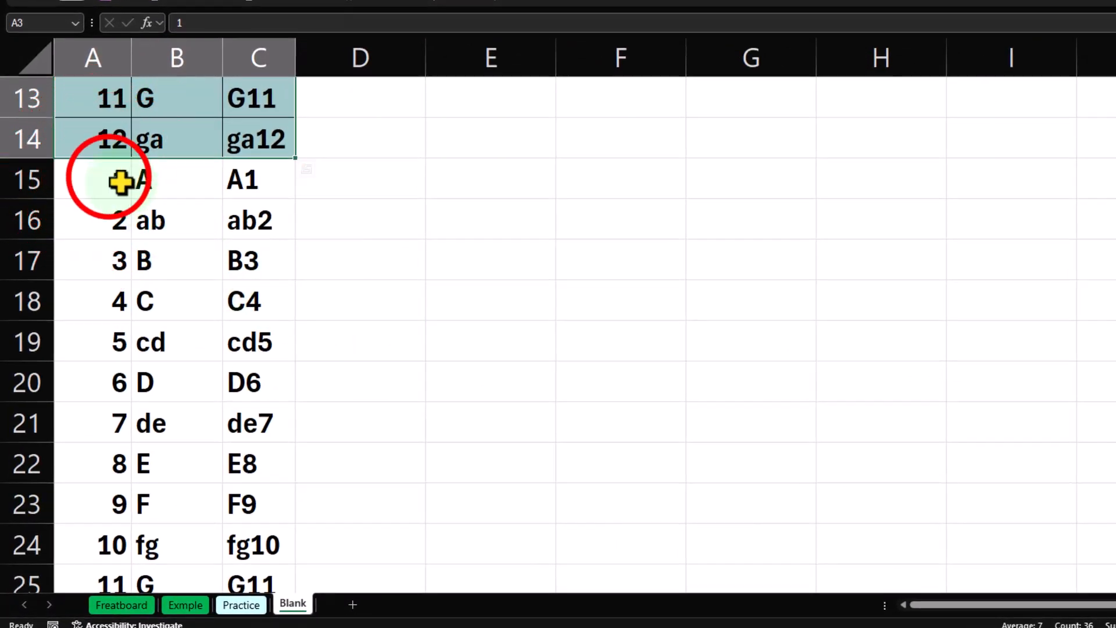
drag(121, 182, 238, 508)
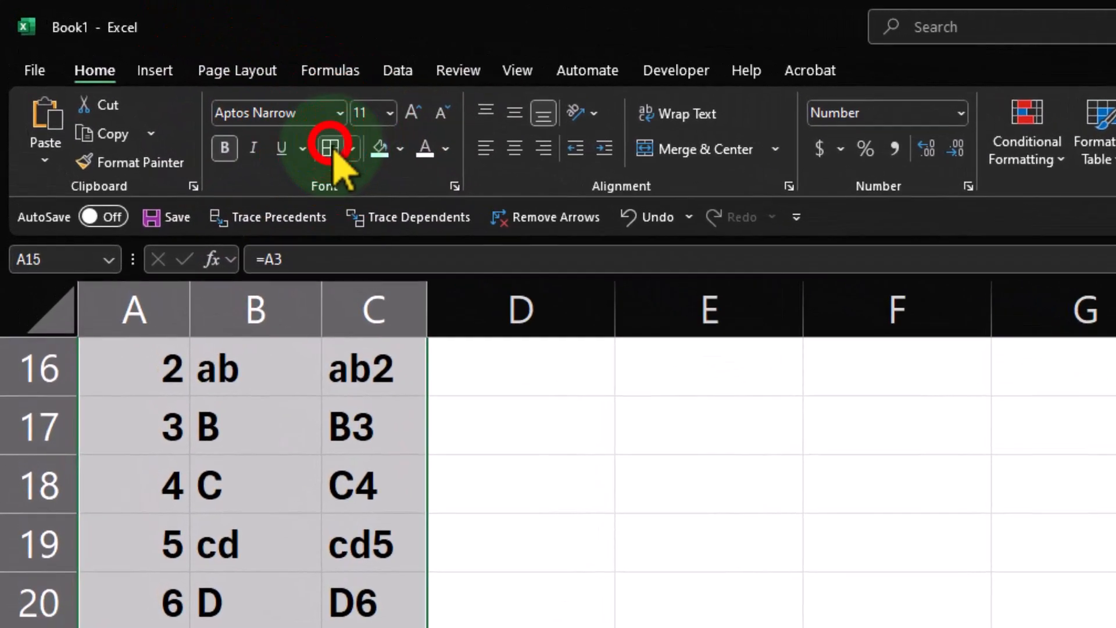
click(173, 78)
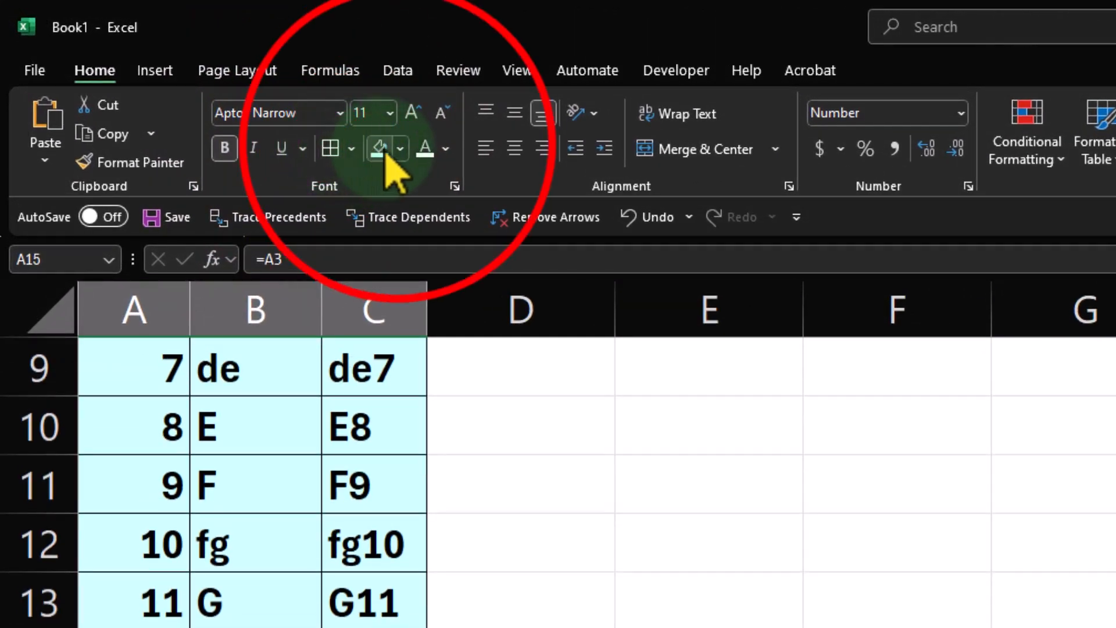
click(400, 149)
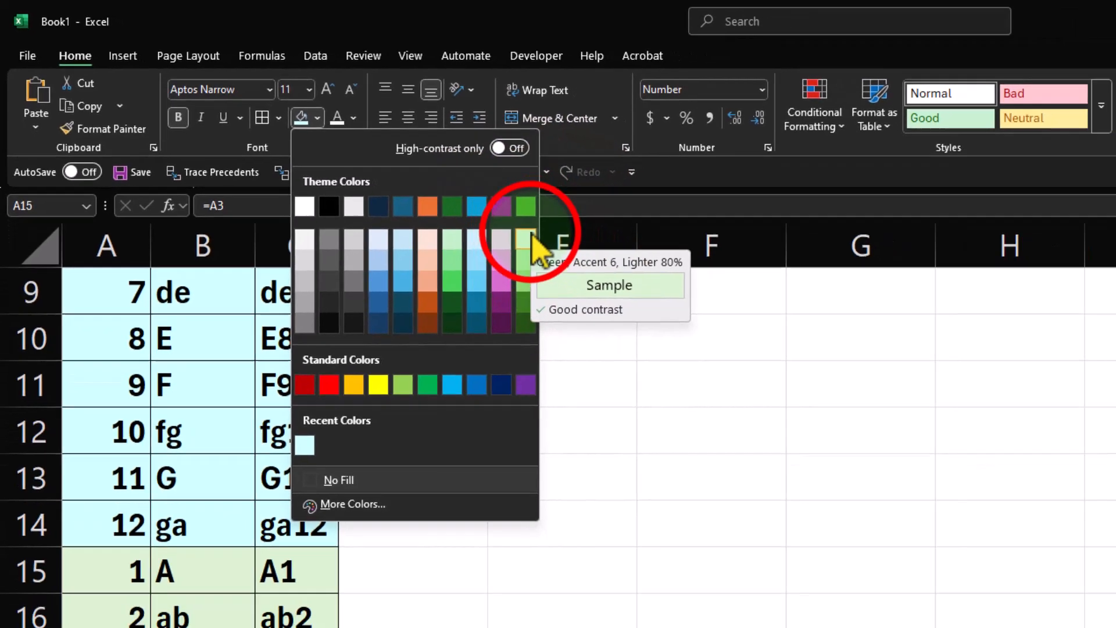
click(612, 276)
scroll(318, 302, up, 3)
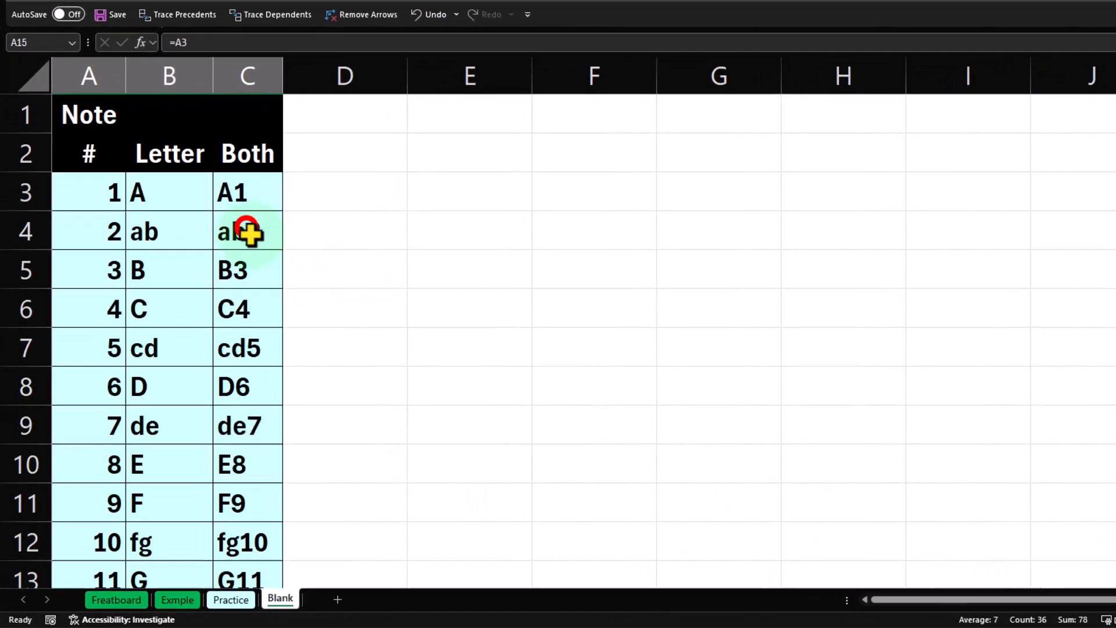
click(207, 271)
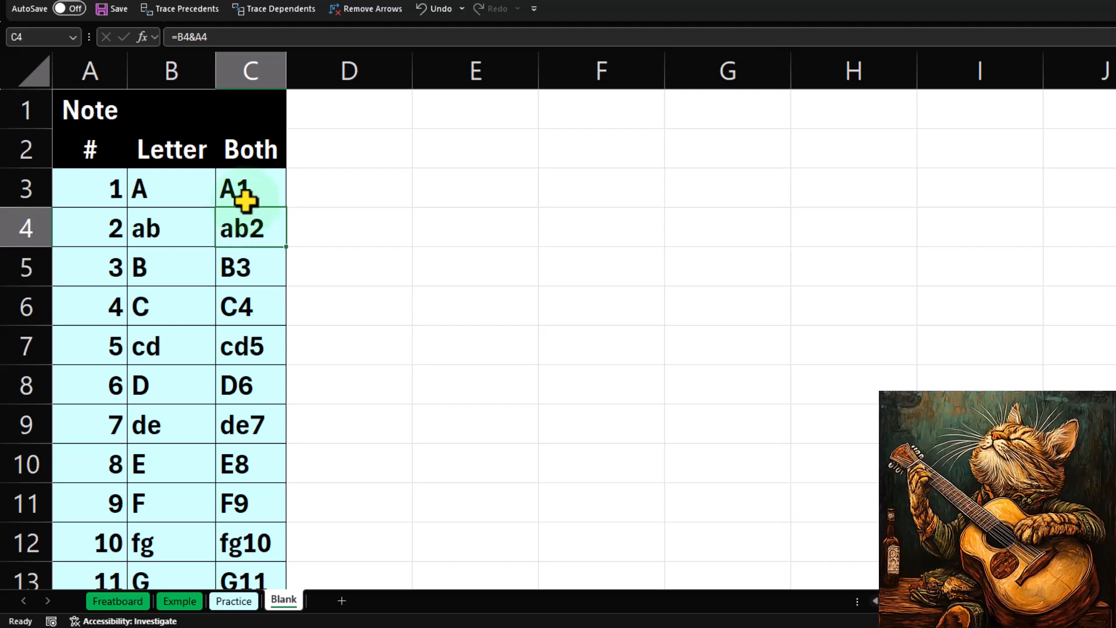
click(242, 308)
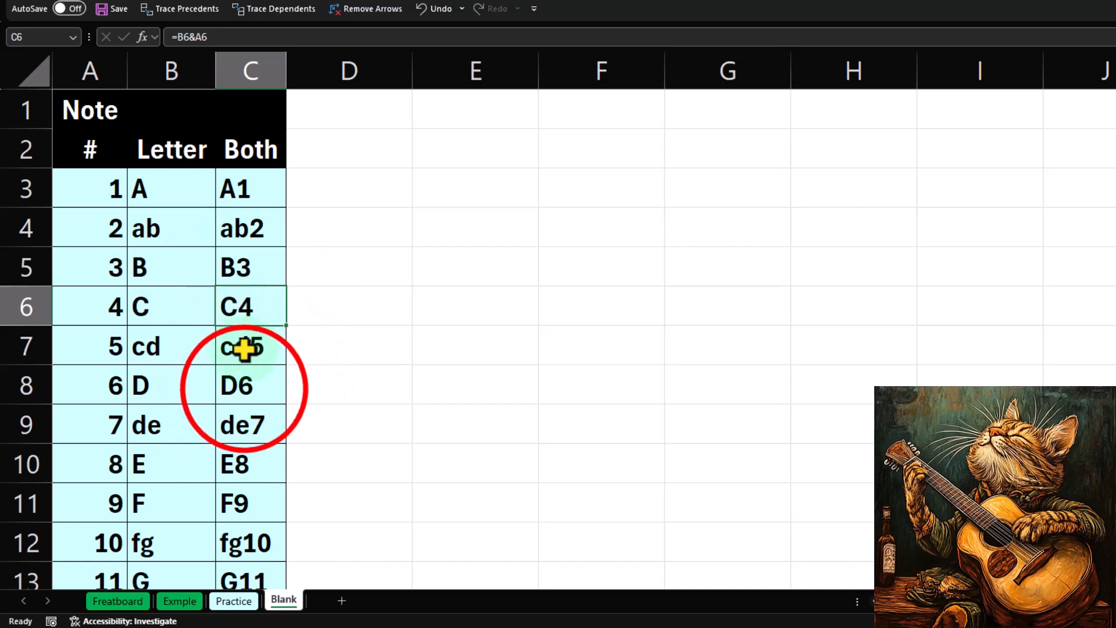
click(242, 387)
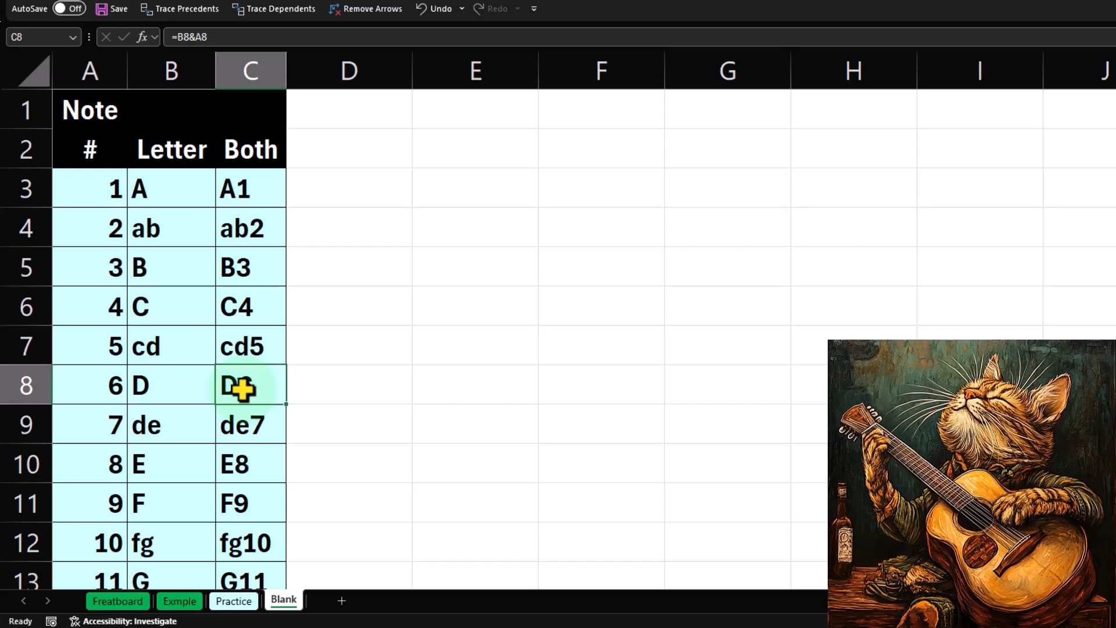
Narrow column D into a thin spacer and enter the heading Formula in E2.
drag(411, 63, 297, 57)
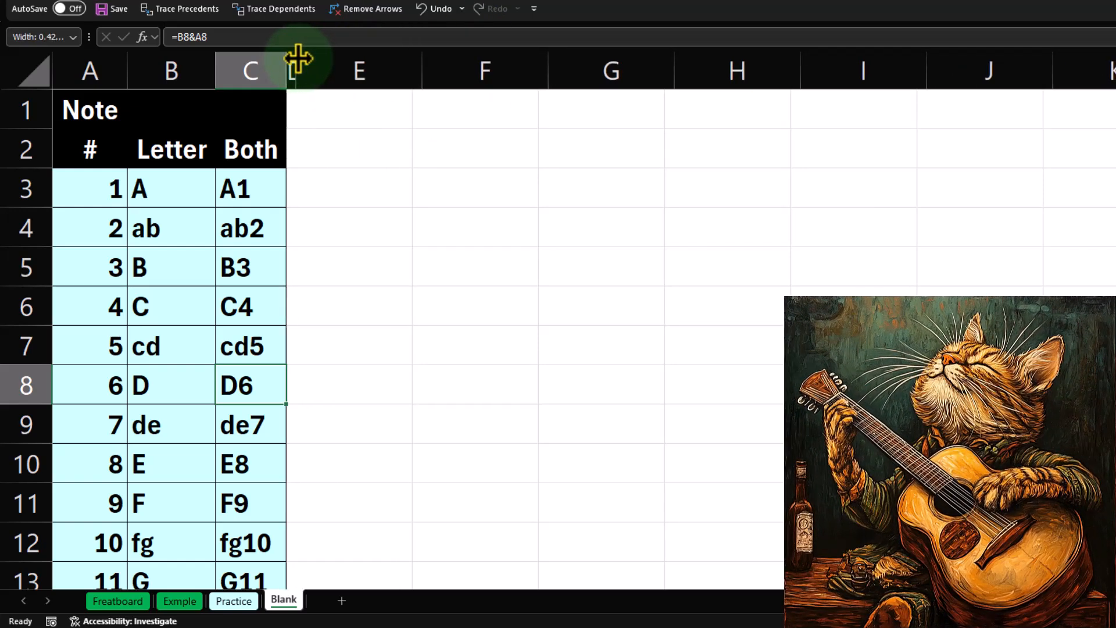
click(349, 139)
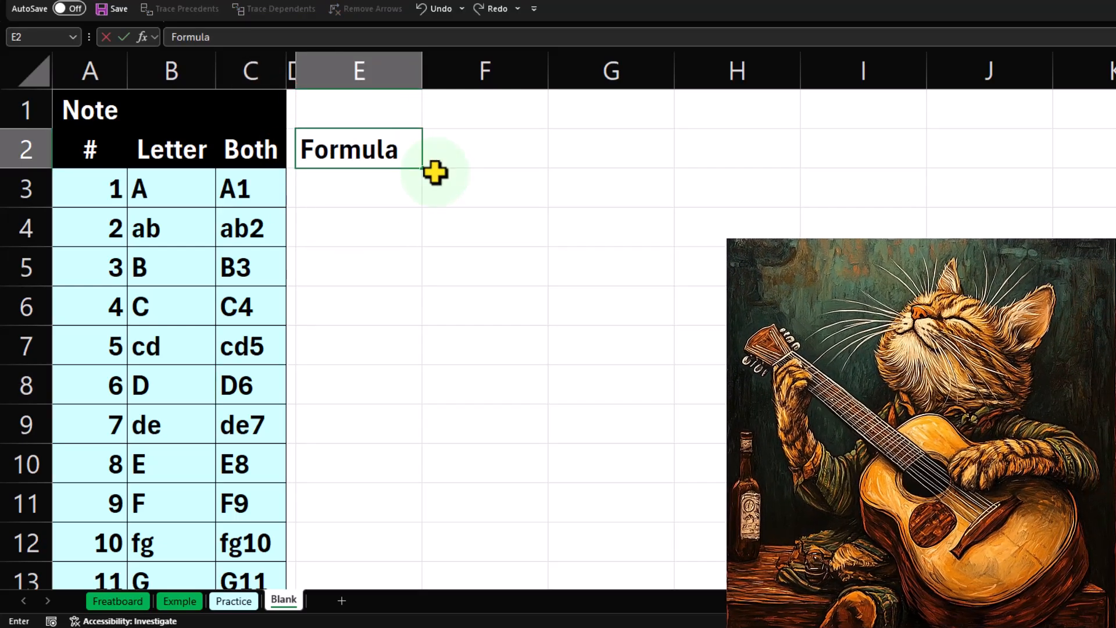
text(Formula)
key(Tab)
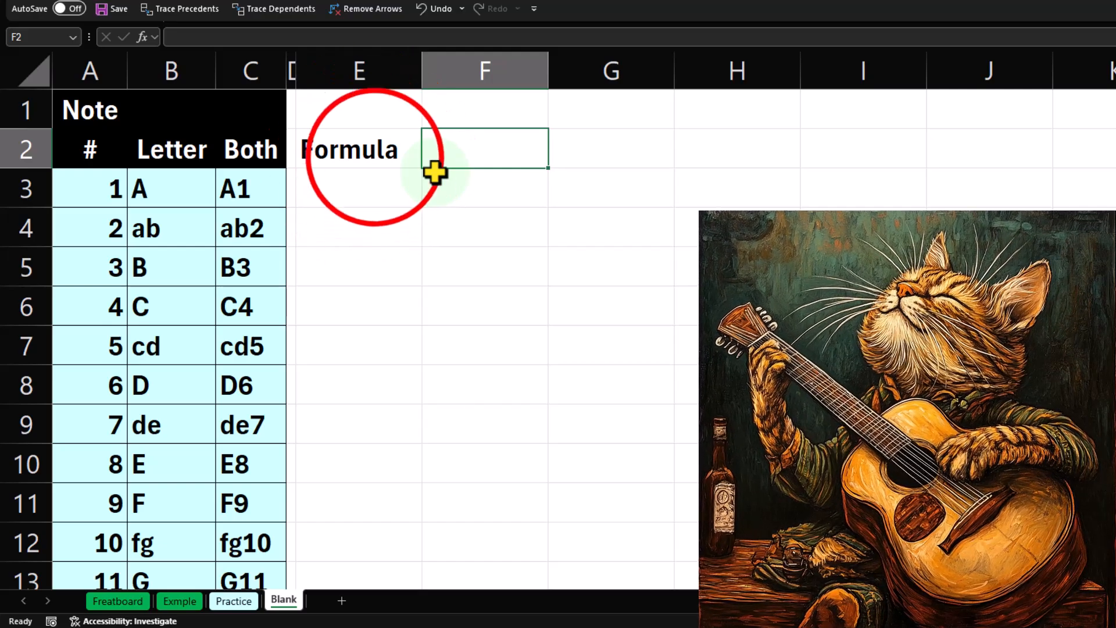
Move the Formula heading down to E3 and add the two-line heading Half in F2 and Steps in F3.
click(375, 159)
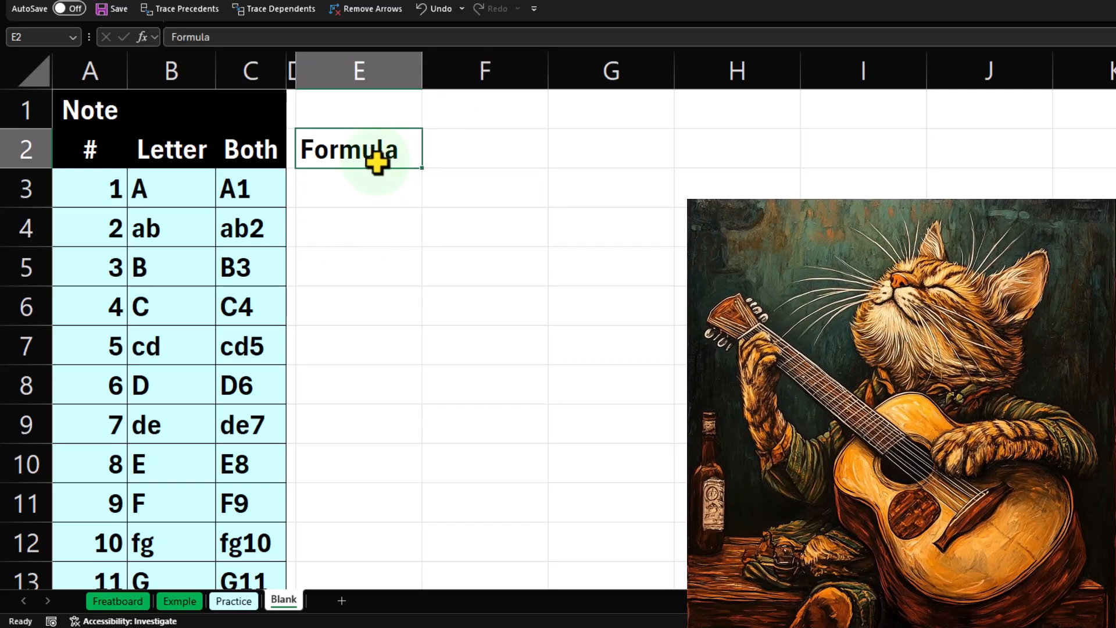
mouse_move(378, 164)
mouse_down()
mouse_move(379, 155)
mouse_move(386, 182)
mouse_move(378, 171)
mouse_up()
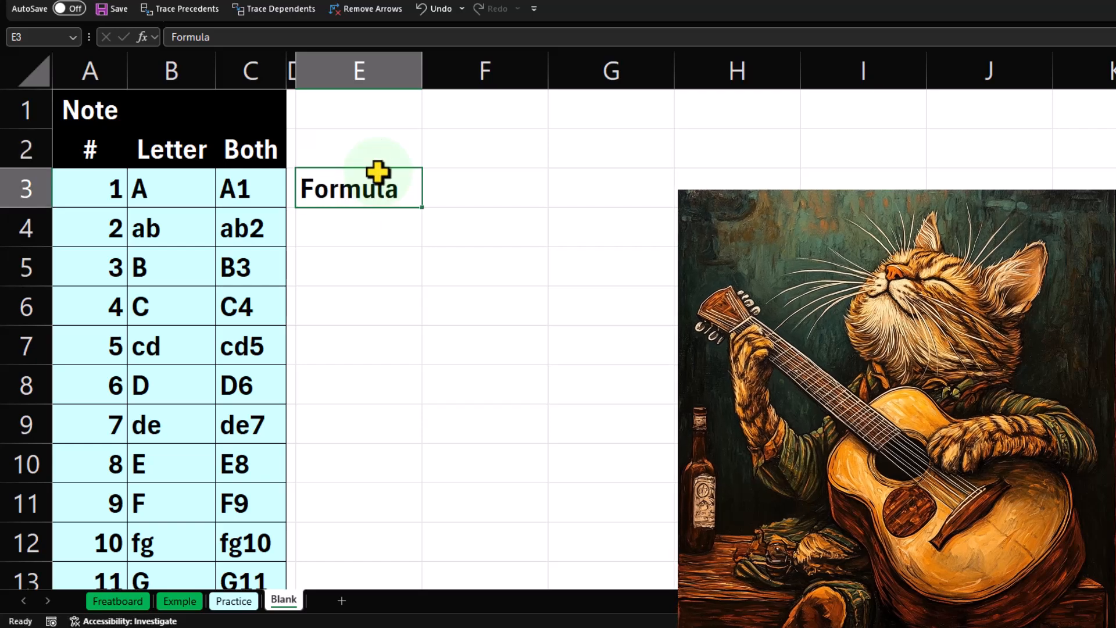
click(439, 164)
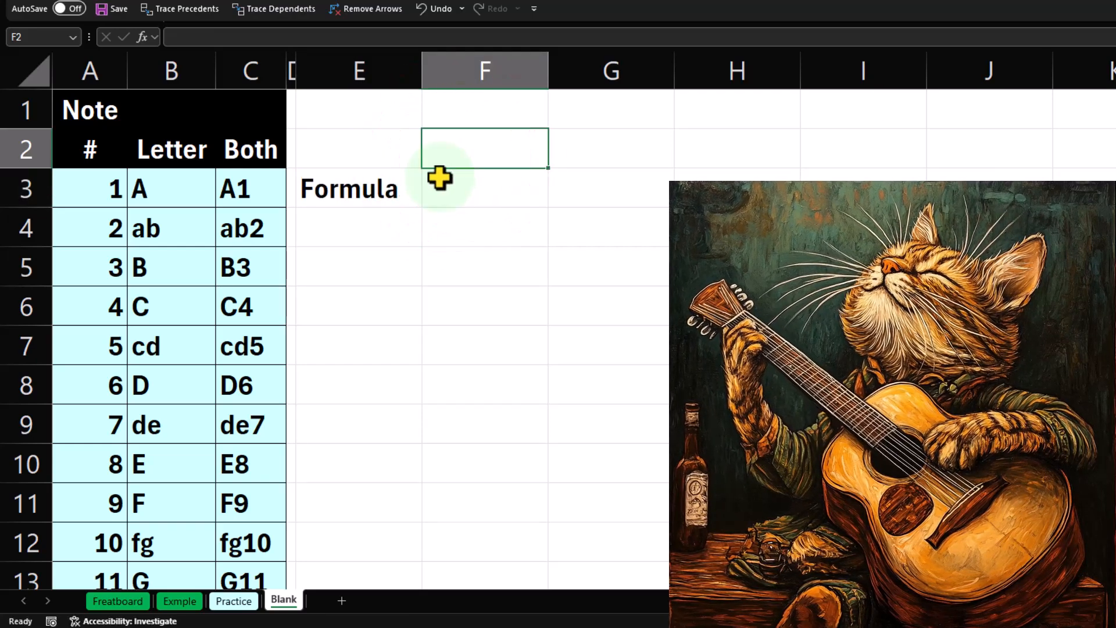
text(Half)
key(Return)
text(St)
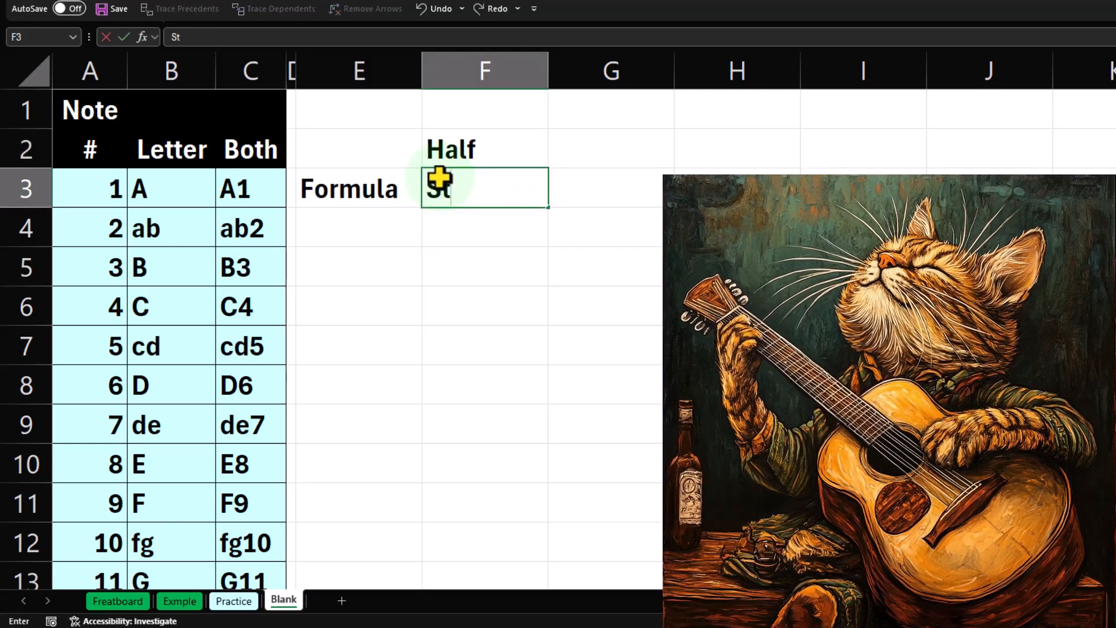
text(eps)
key(Return)
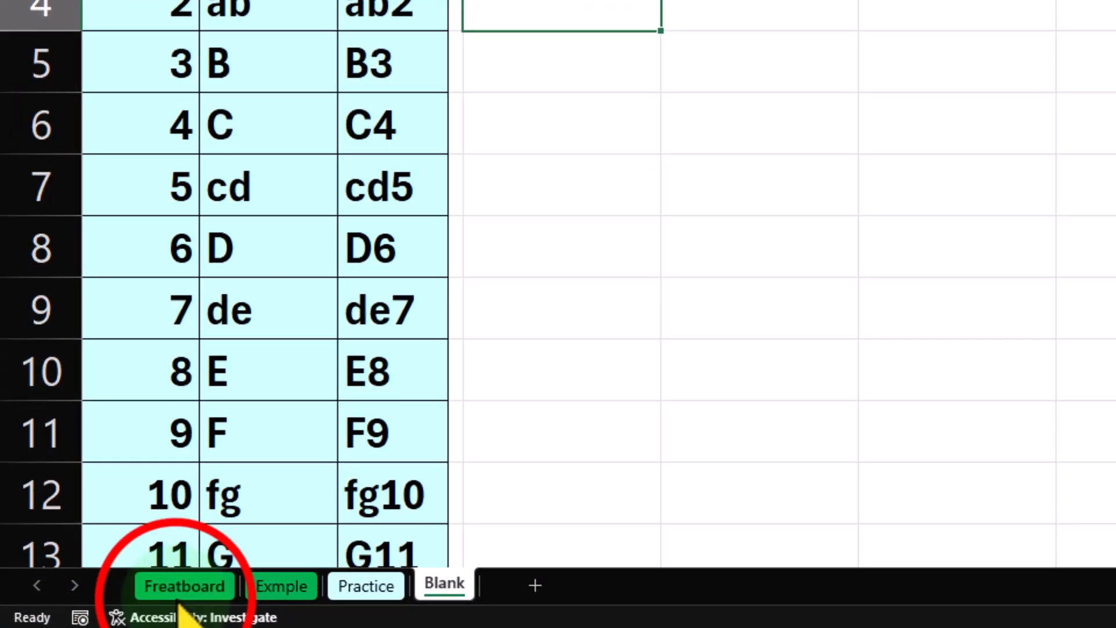
On the Freatboard sheet, examine the fret spacing between the notes in row 2, including the step from B3 to C4.
click(118, 600)
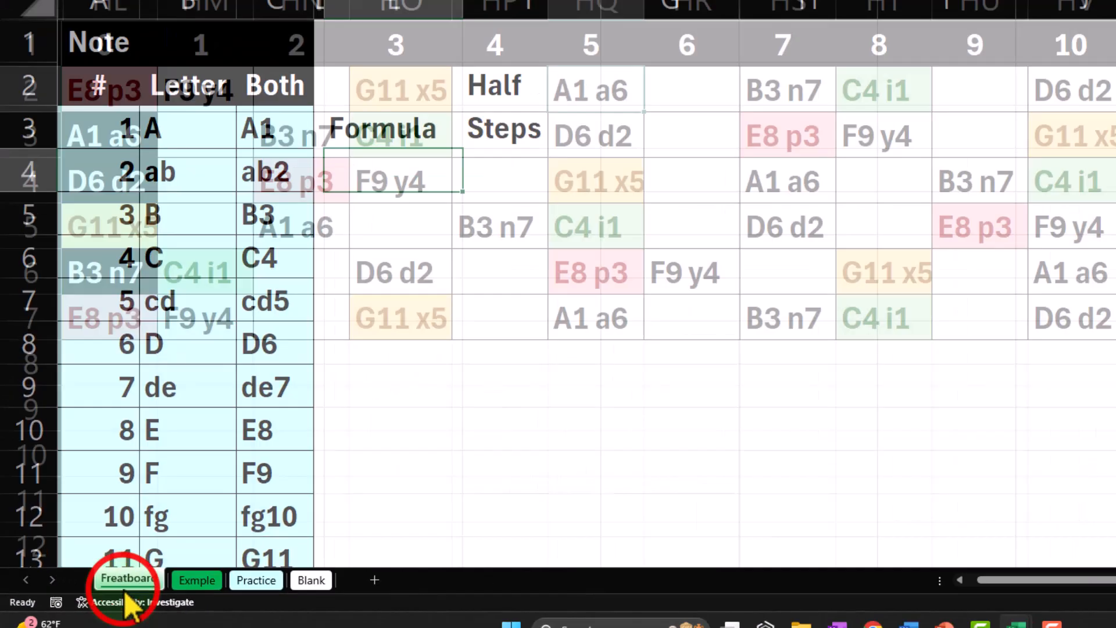
click(419, 97)
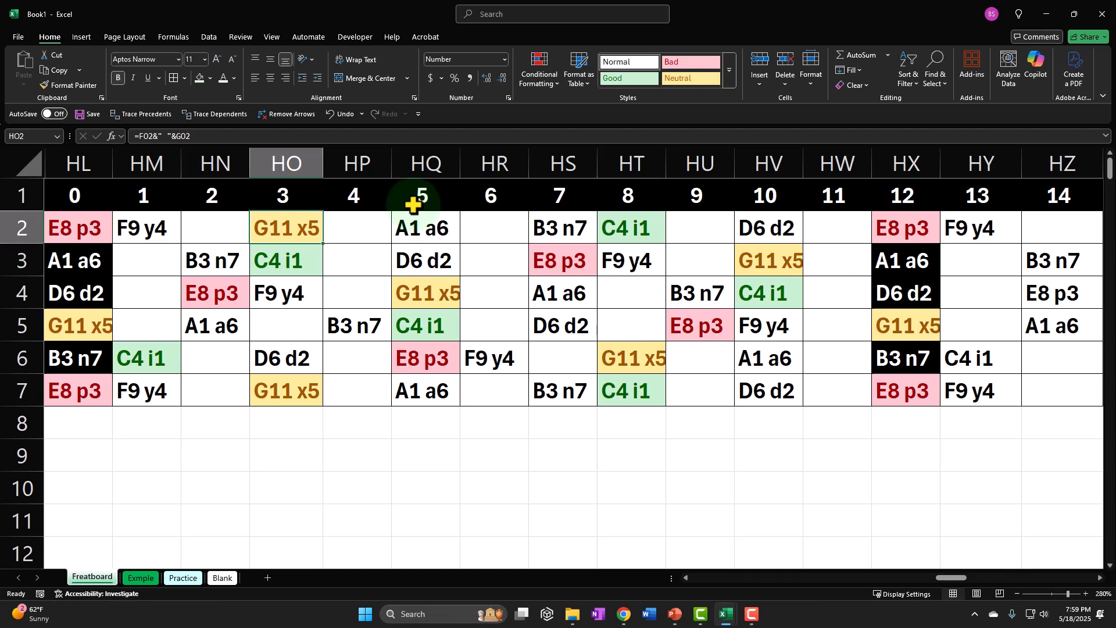
click(269, 230)
click(399, 216)
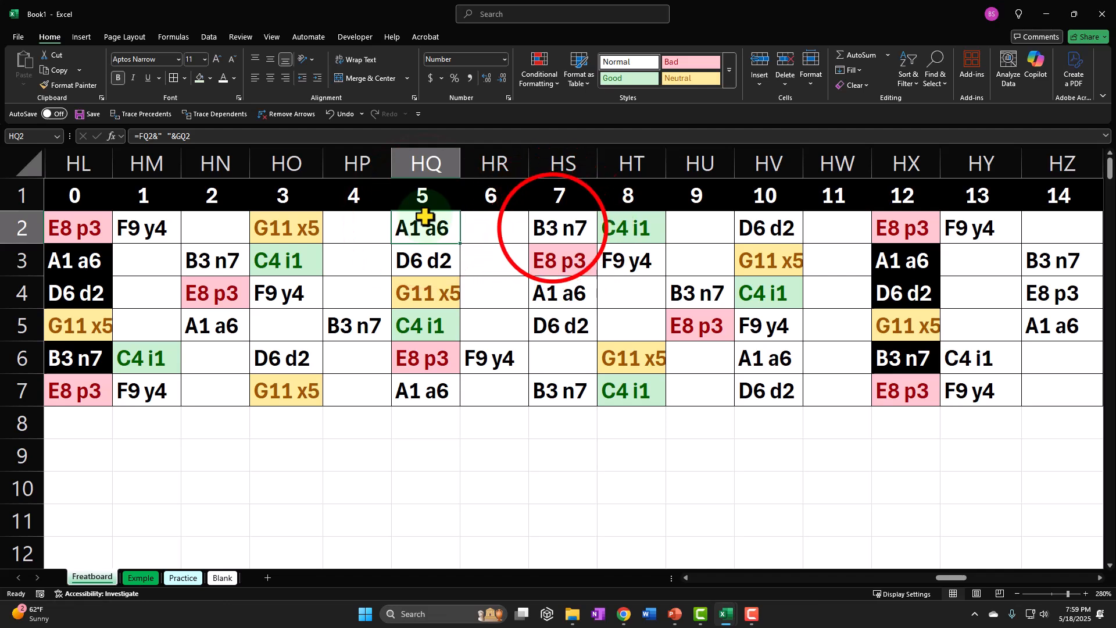
click(551, 227)
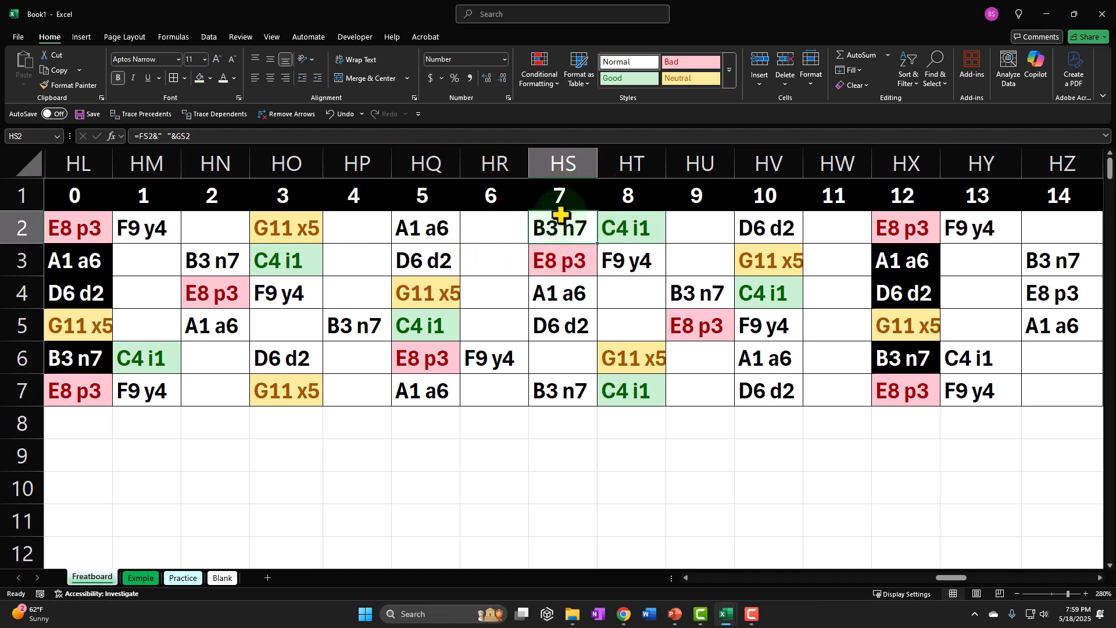
click(697, 225)
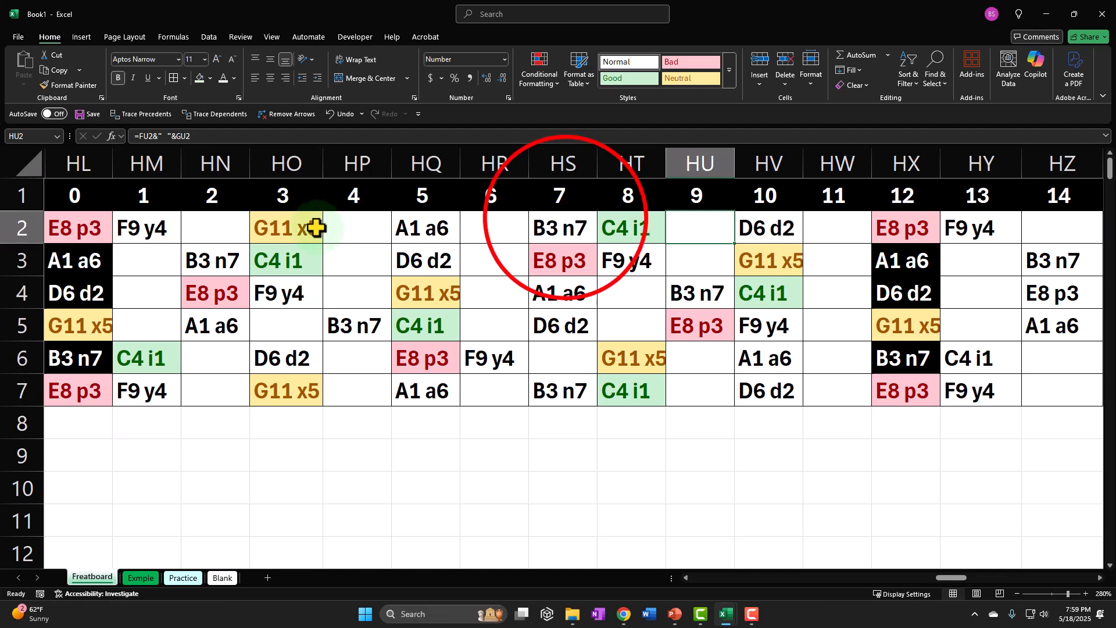
drag(561, 218, 601, 218)
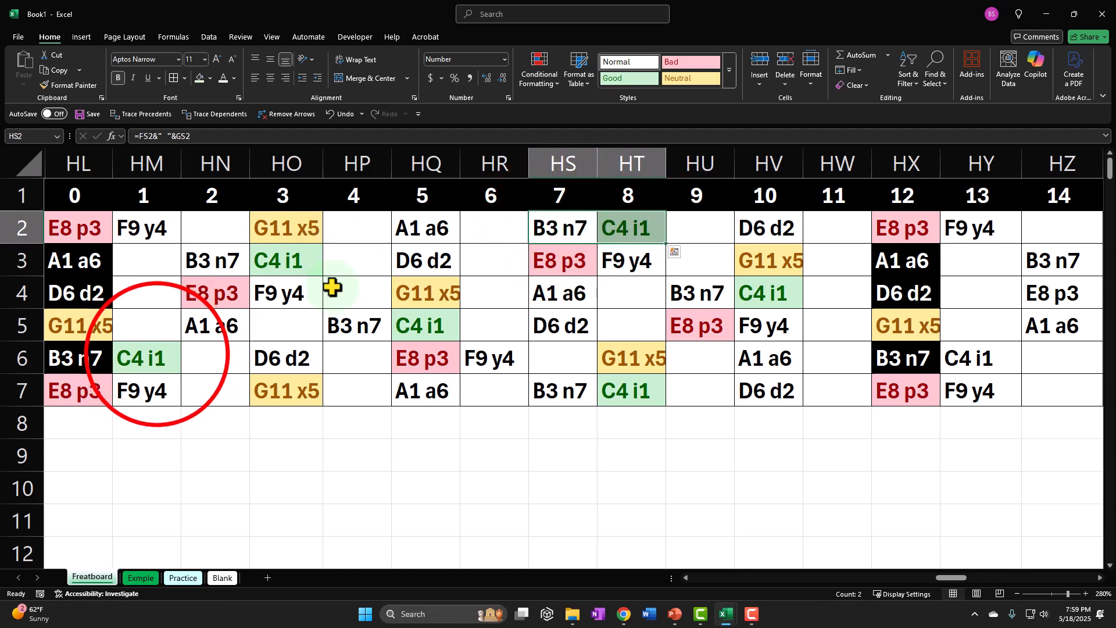
Trace the notes in row 6 fret by fret from C4 at fret 1 to C4 at fret 13.
click(156, 355)
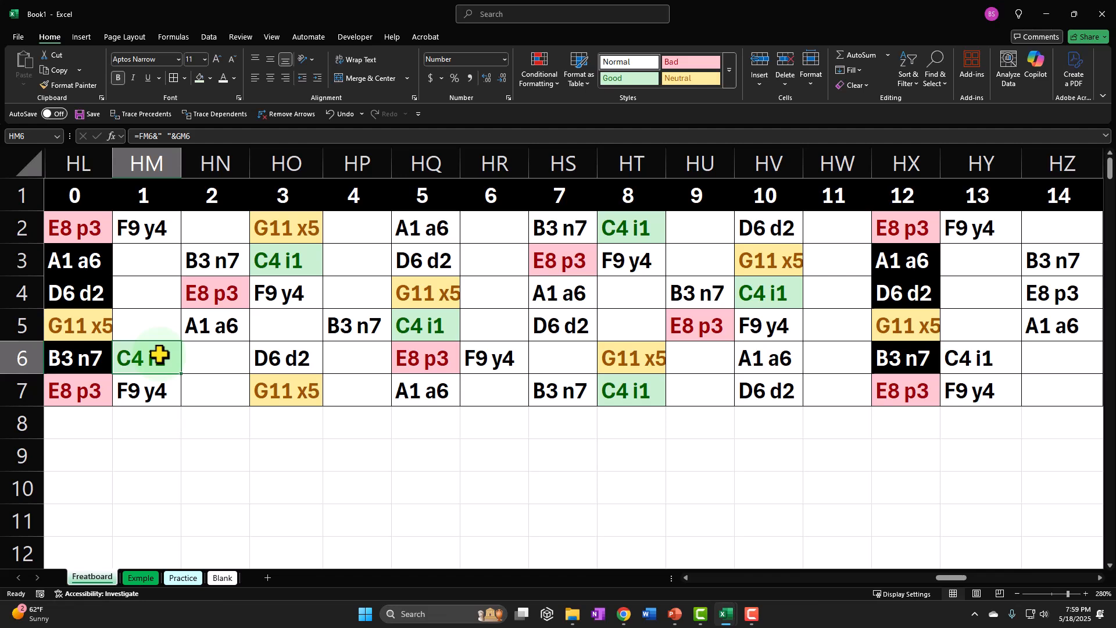
click(224, 354)
click(277, 349)
click(372, 353)
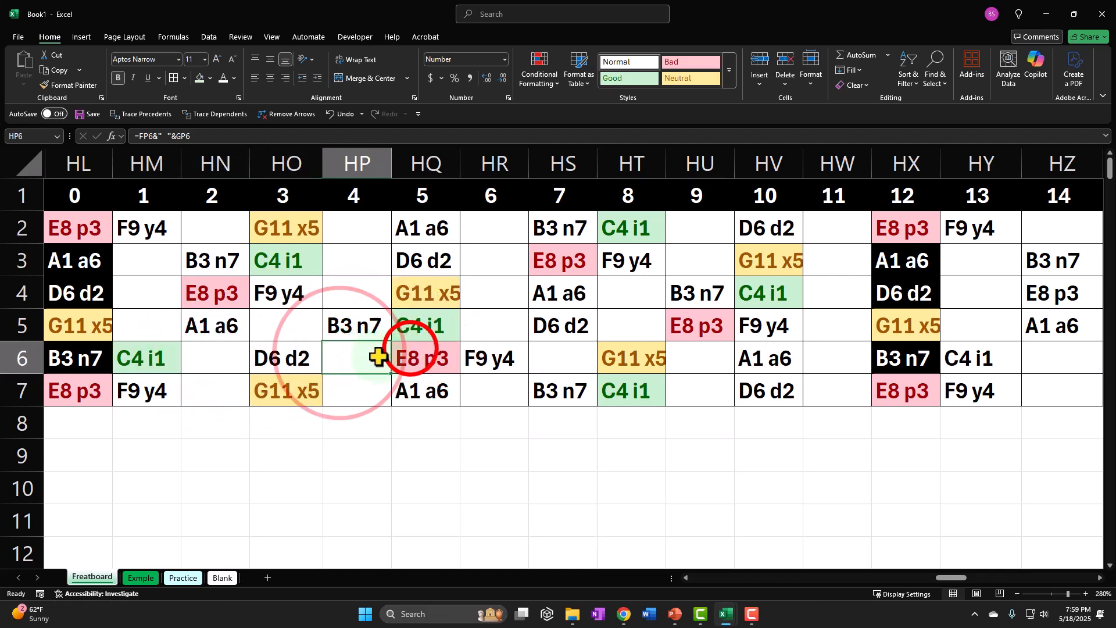
click(401, 350)
click(487, 352)
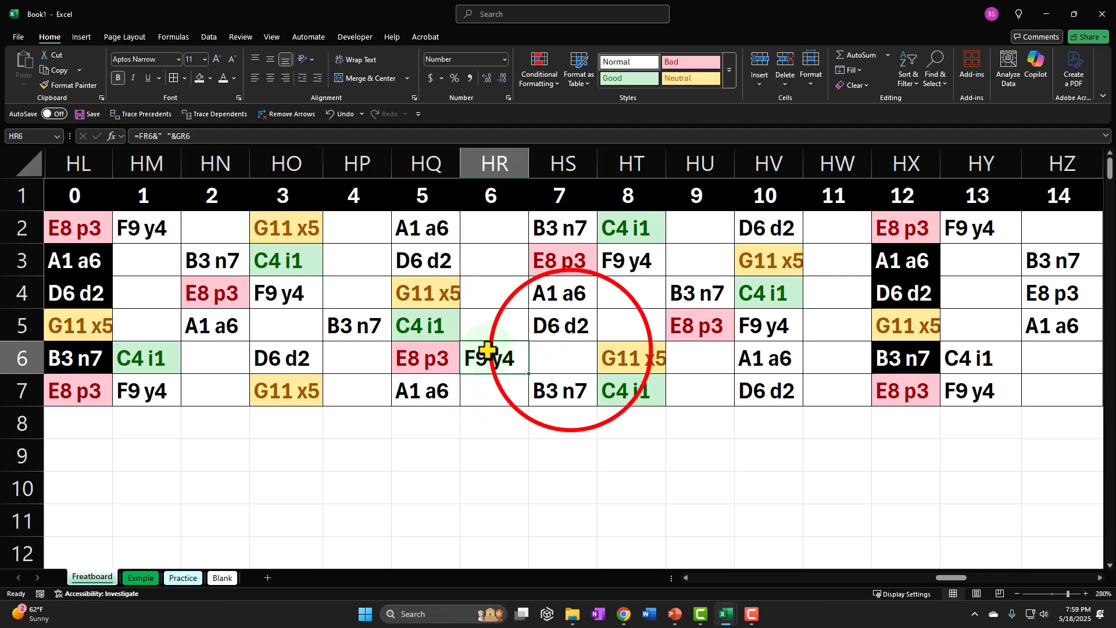
click(584, 352)
click(627, 351)
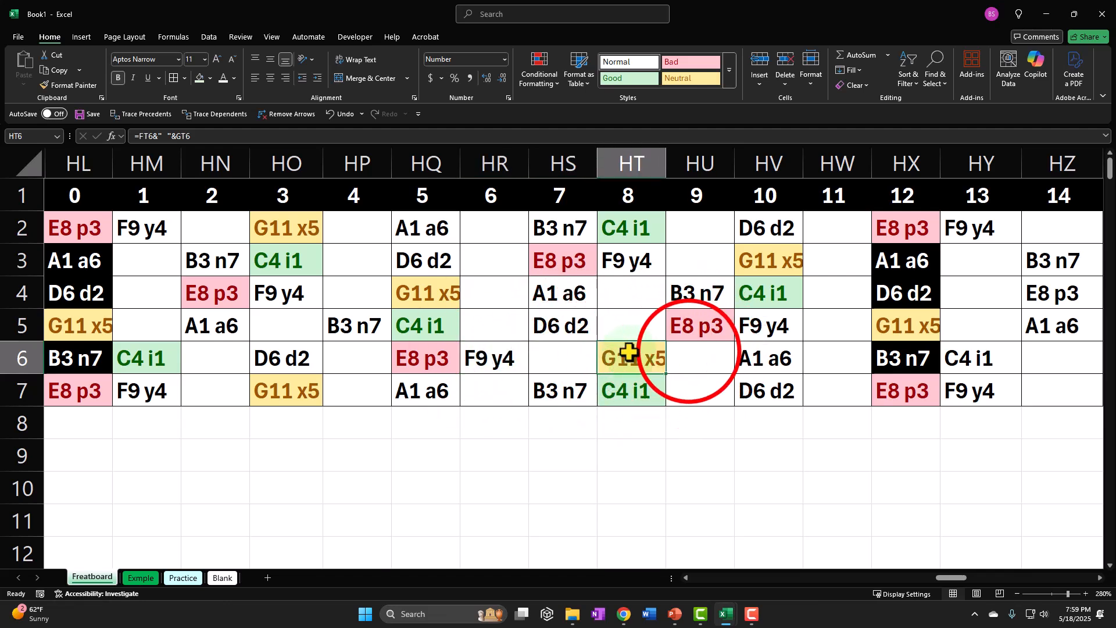
click(694, 352)
click(753, 353)
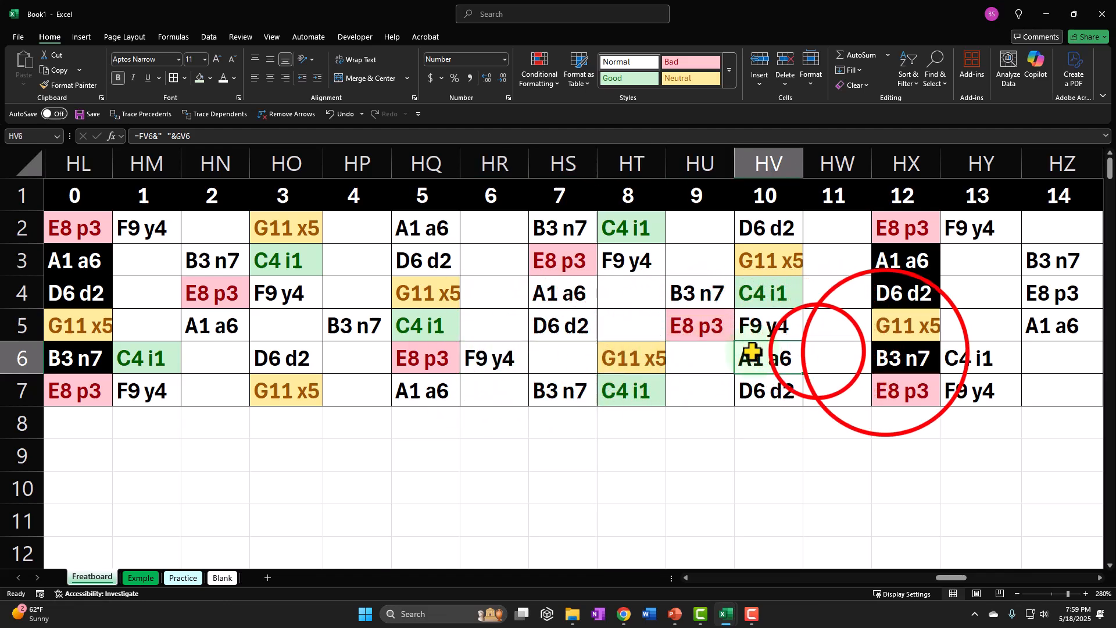
click(825, 353)
click(884, 353)
click(967, 357)
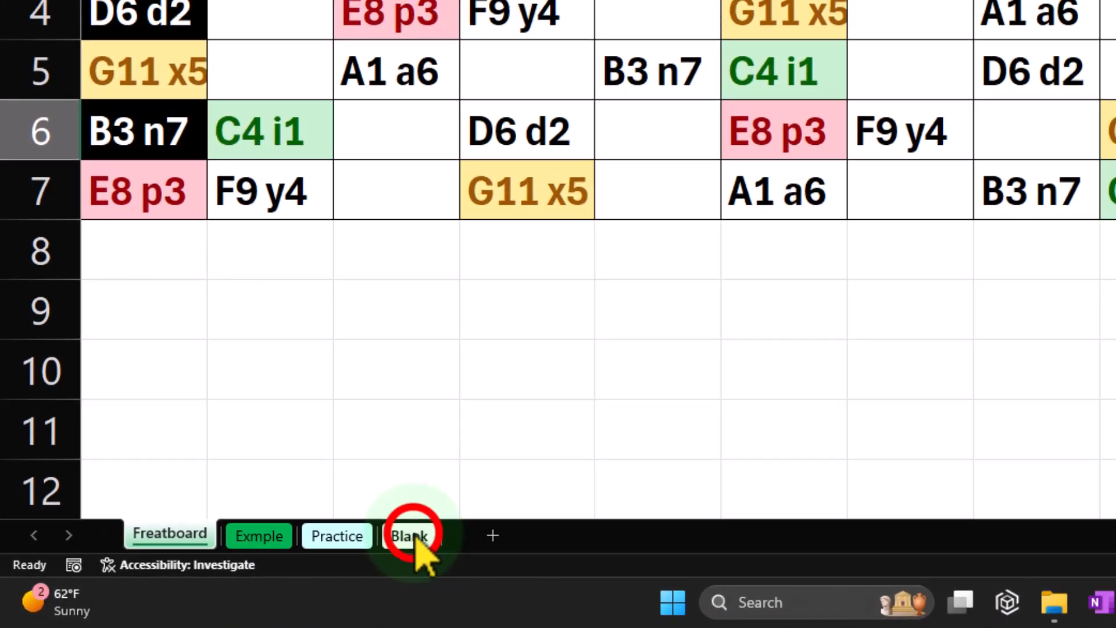
On the Blank sheet, enter the major scale pattern W, W, h, W, W, W, h down cells E4 to E10.
click(336, 553)
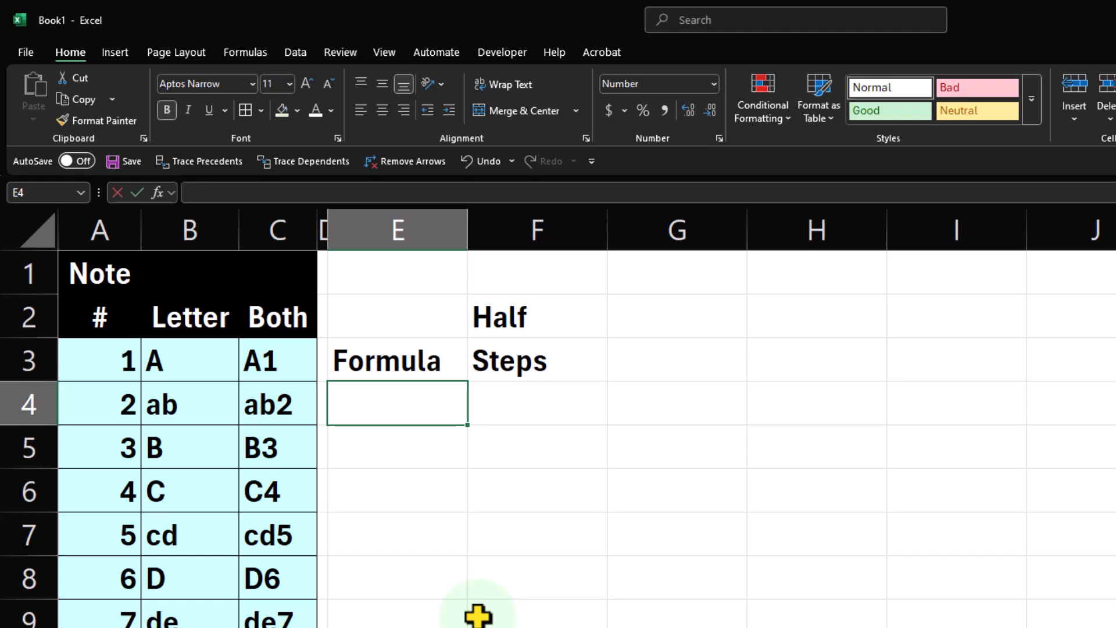
text(W)
key(Return)
text(W)
key(Return)
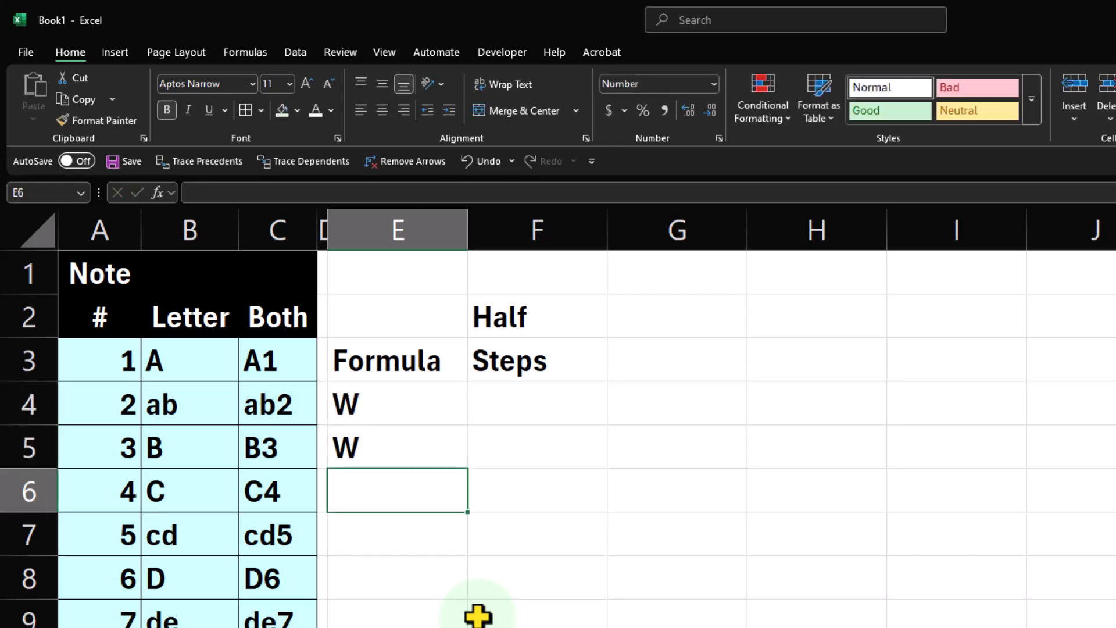
text(h)
key(Return)
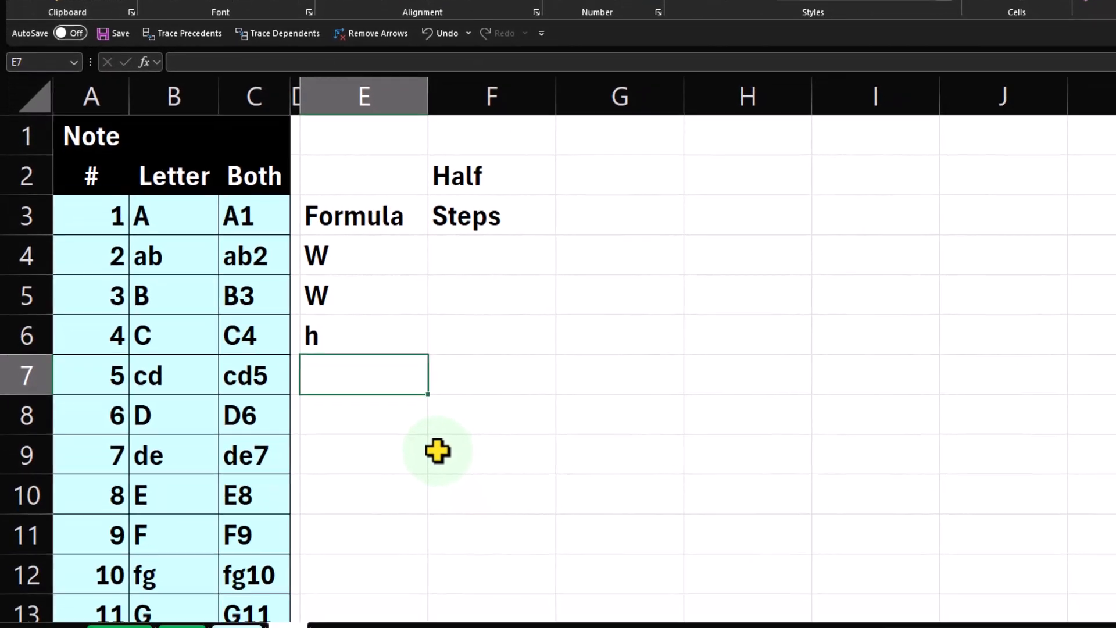
text(W)
key(Return)
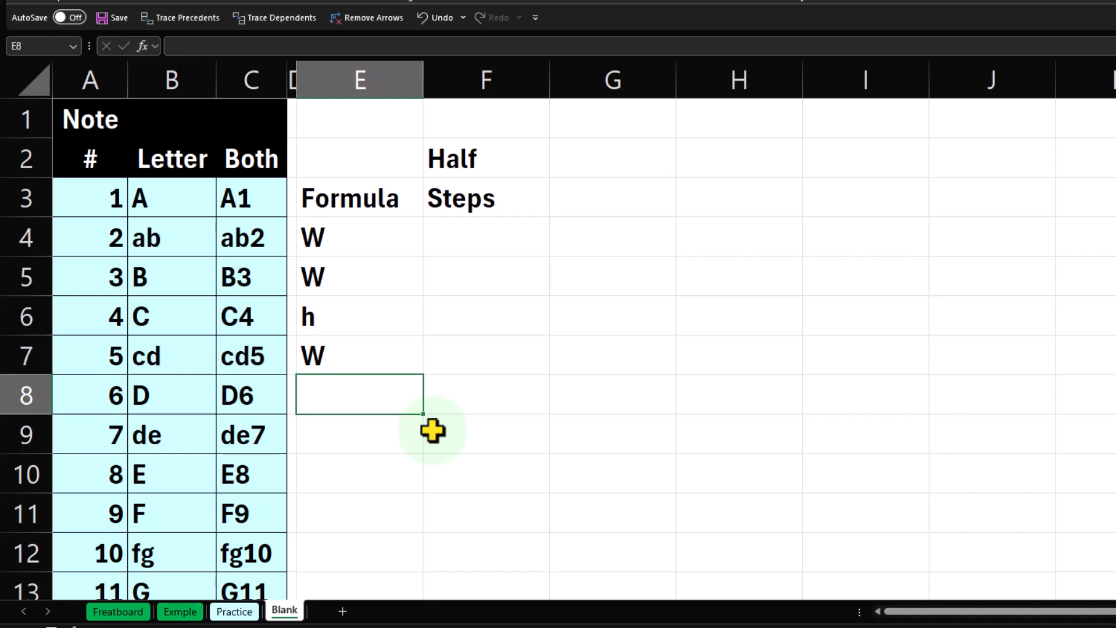
text(W)
key(Return)
text(W)
key(Return)
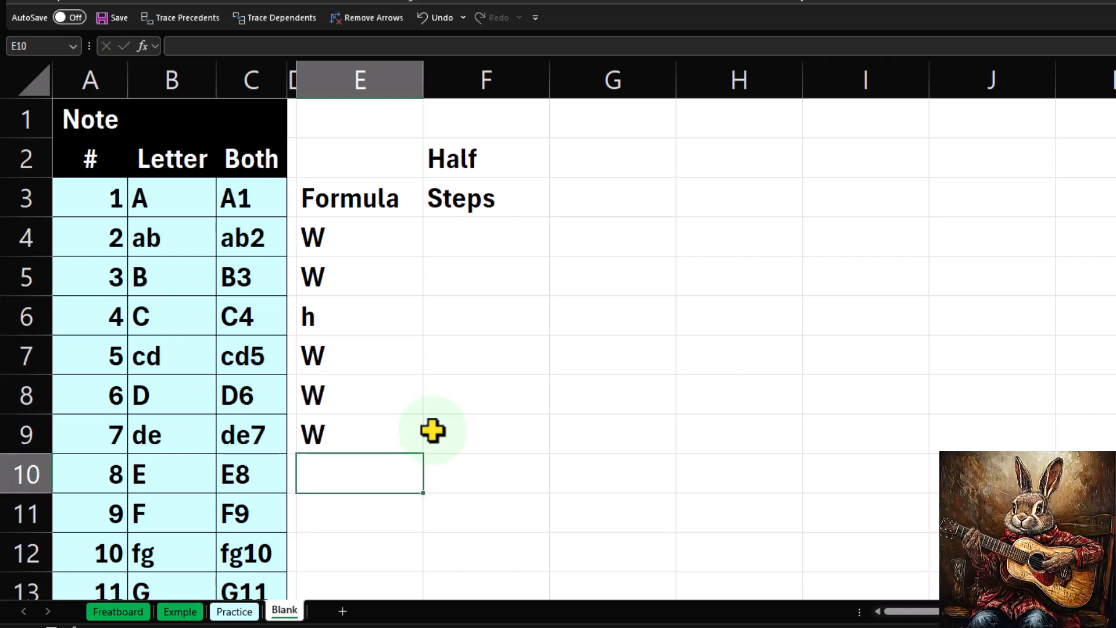
text(h)
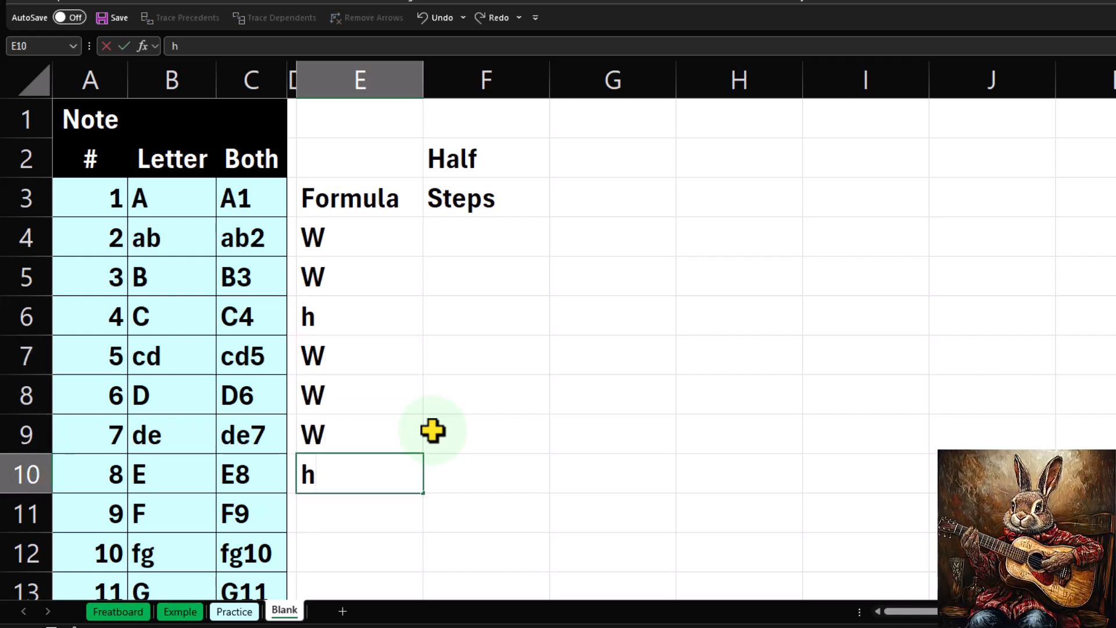
key(Return)
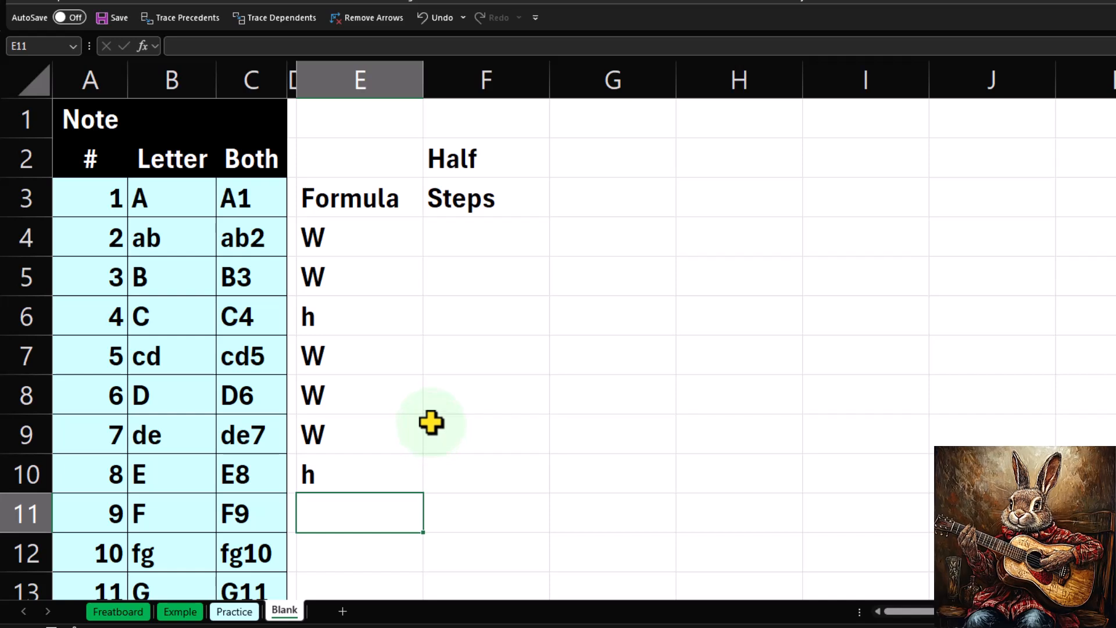
Enter the half-step values 2, 2, 1, 2, 2, 2, 1 down cells F4 to F10.
click(466, 240)
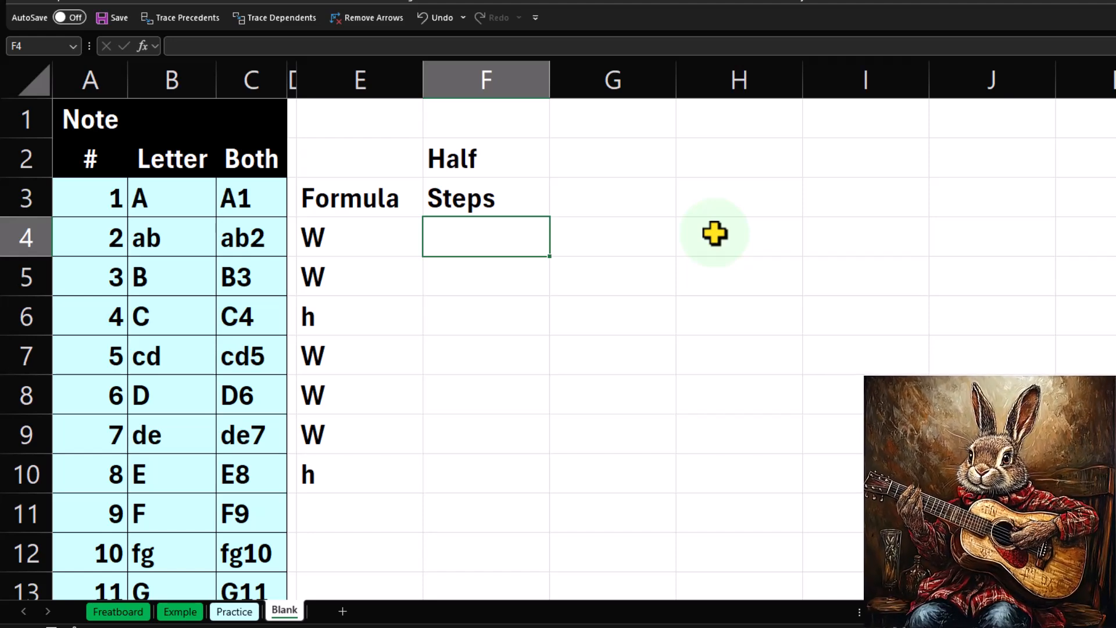
text(2)
key(Return)
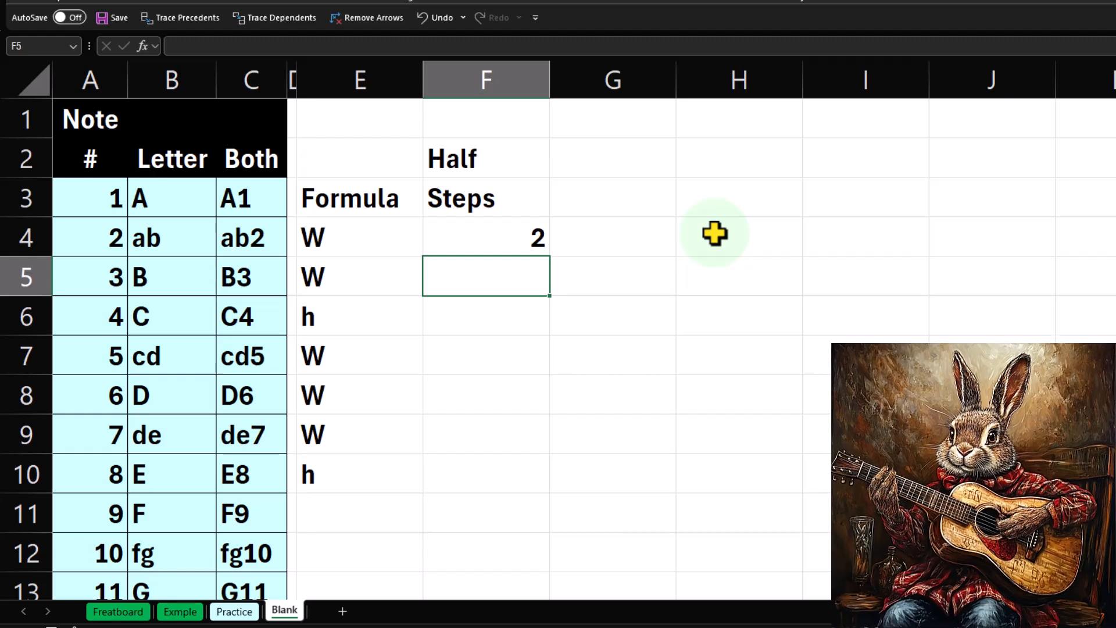
text(2)
key(Return)
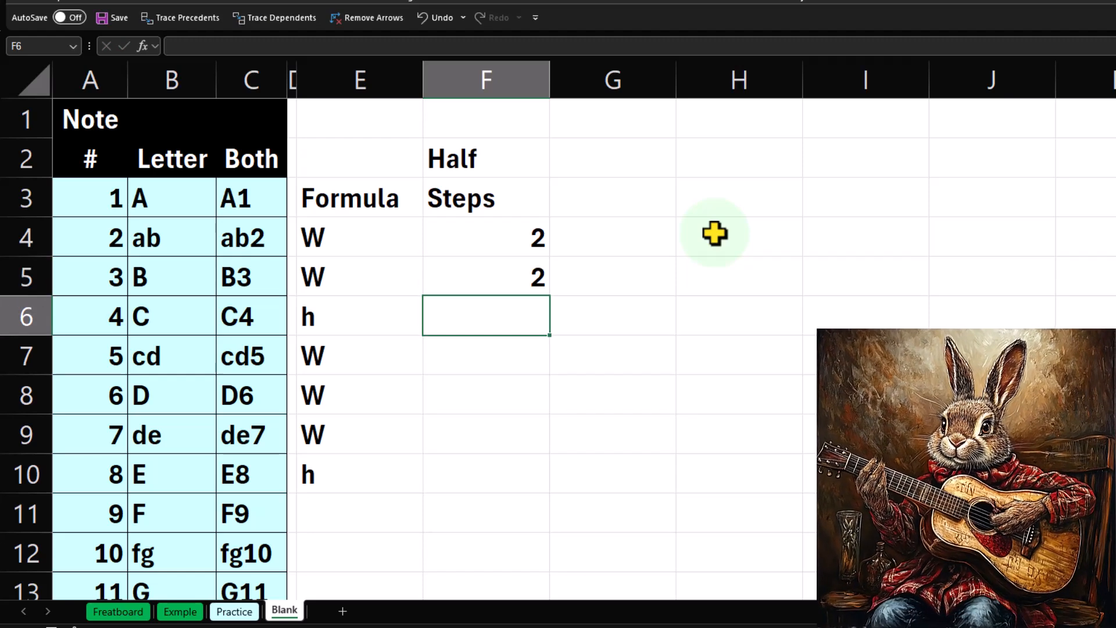
text(1)
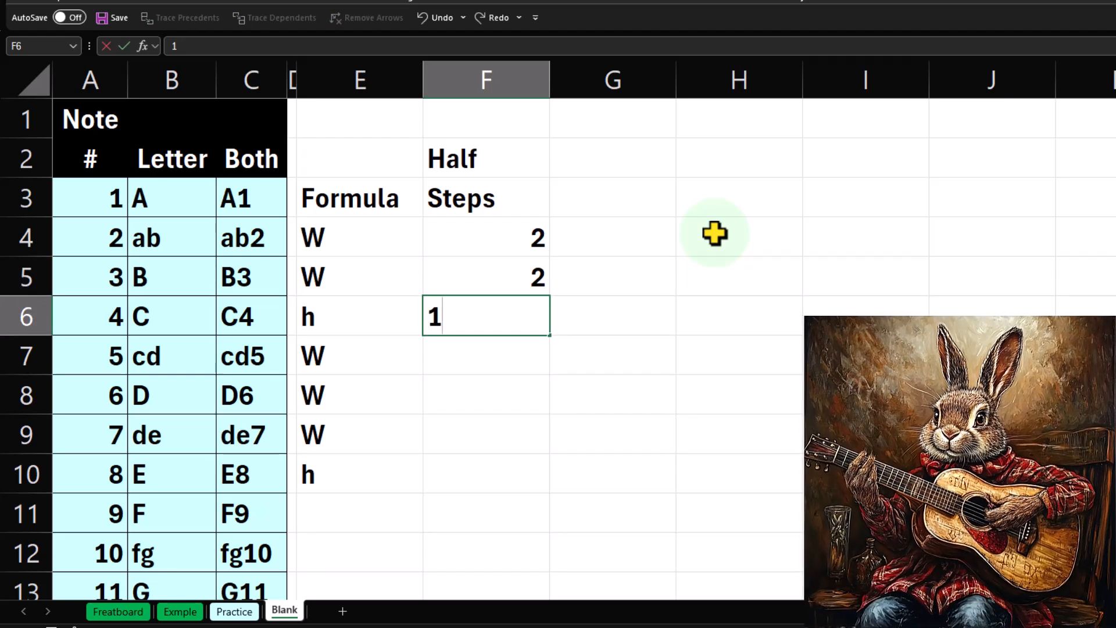
key(Return)
text(2)
key(Return)
text(2)
key(Return)
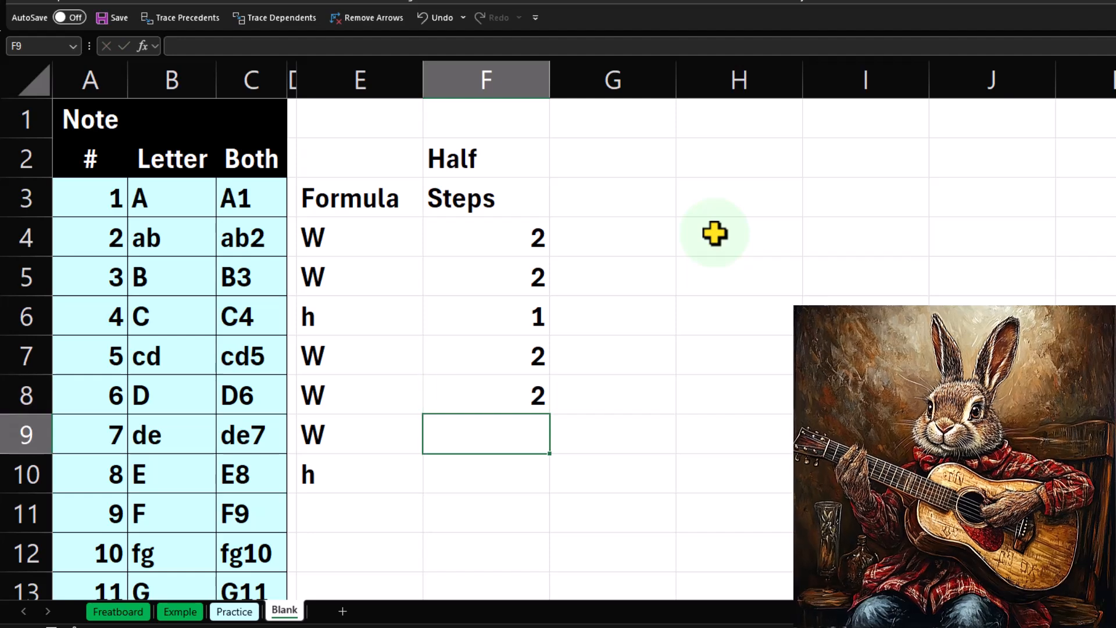
text(2)
key(Return)
text(1)
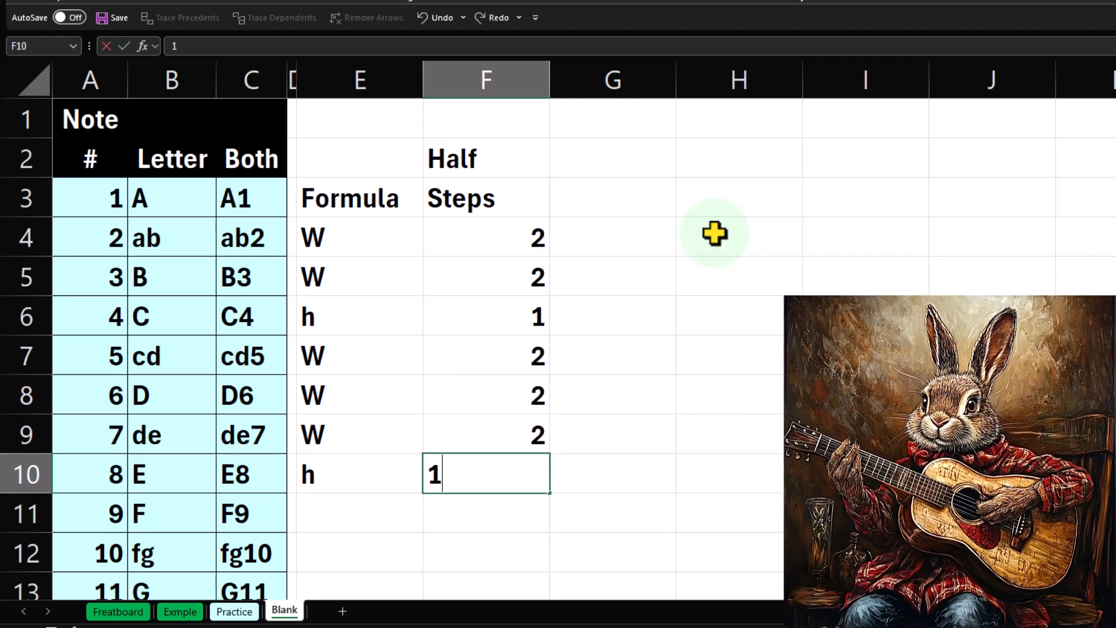
key(Return)
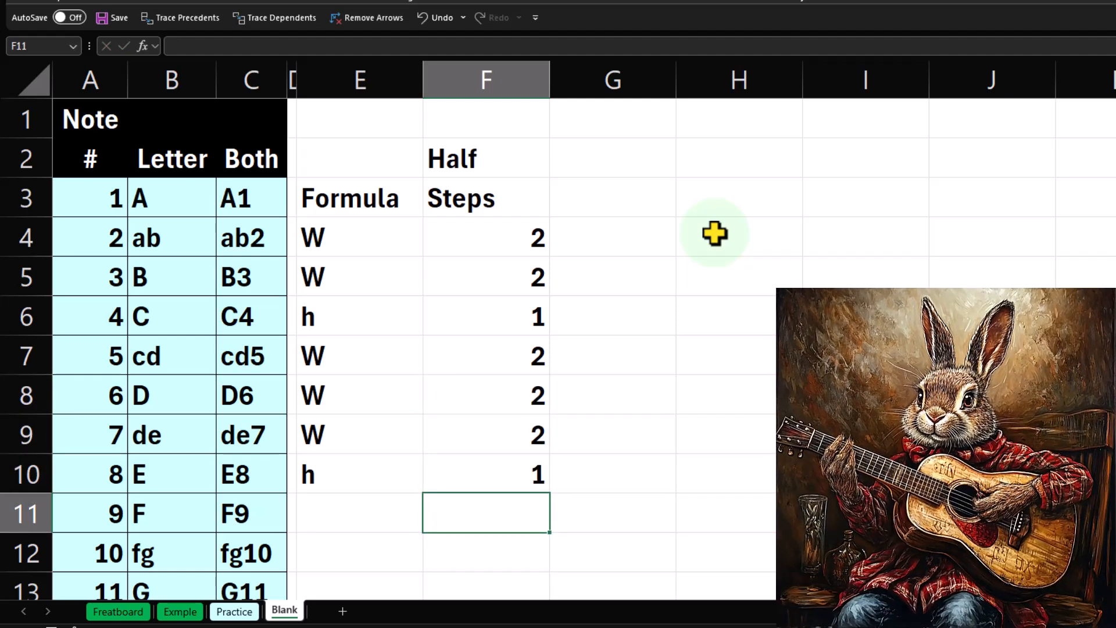
Enter the formula =E4 in E11 to restart the scale pattern below its first pass.
scroll(714, 234, down, 1)
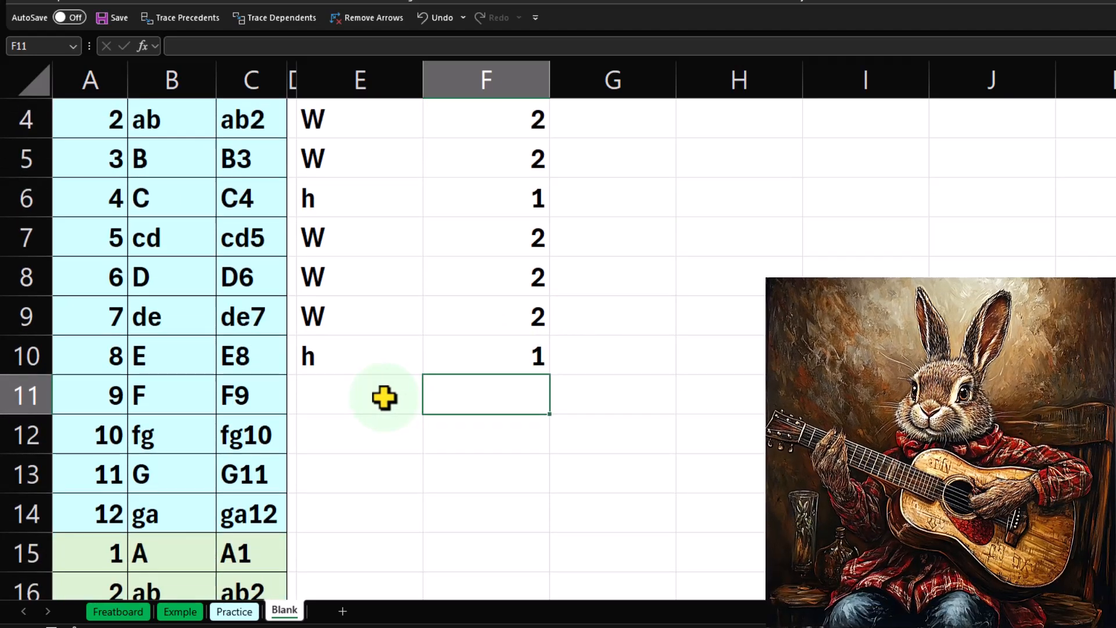
scroll(381, 396, up, 1)
scroll(381, 395, down, 1)
click(369, 391)
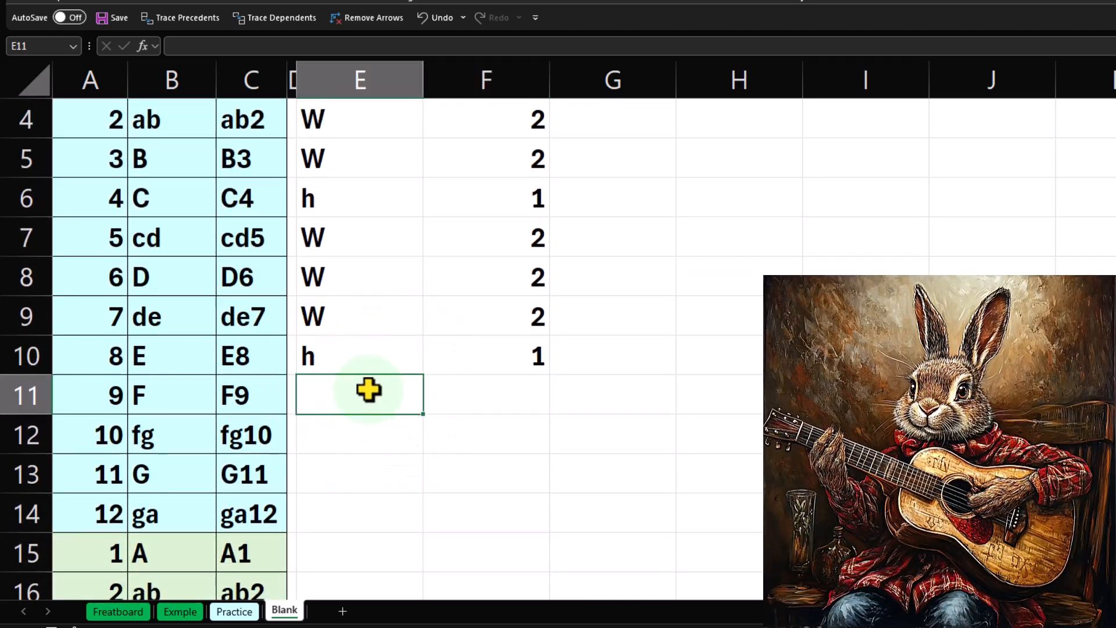
text(=)
key(Up)
key(Up)
key(Up)
key(Up)
key(Up)
key(Up)
key(Up)
key(Up)
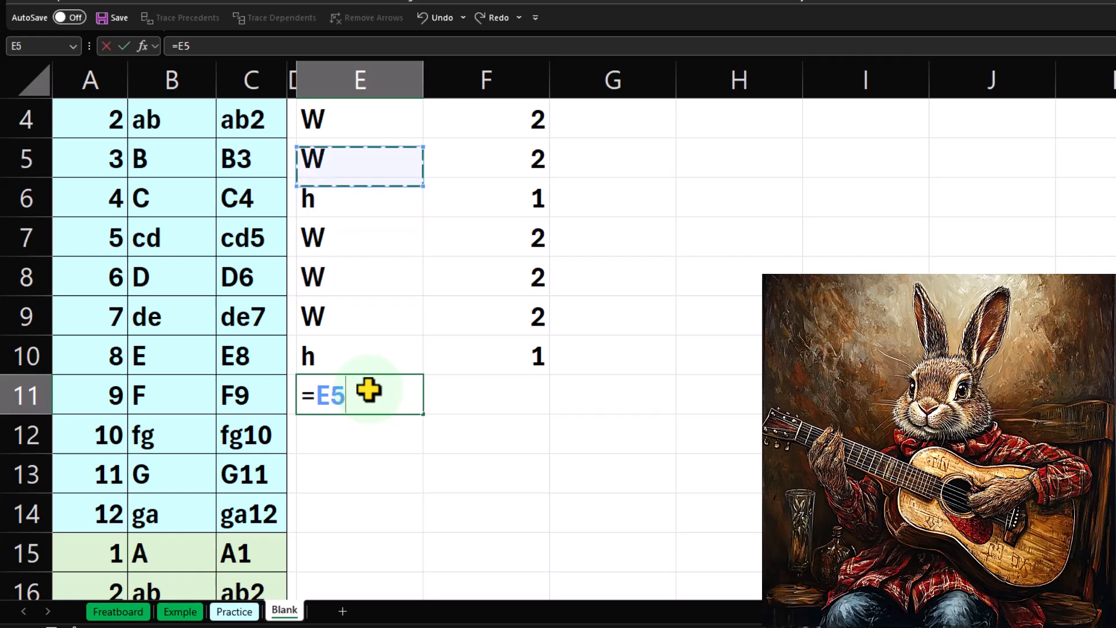
key(Down)
key(Return)
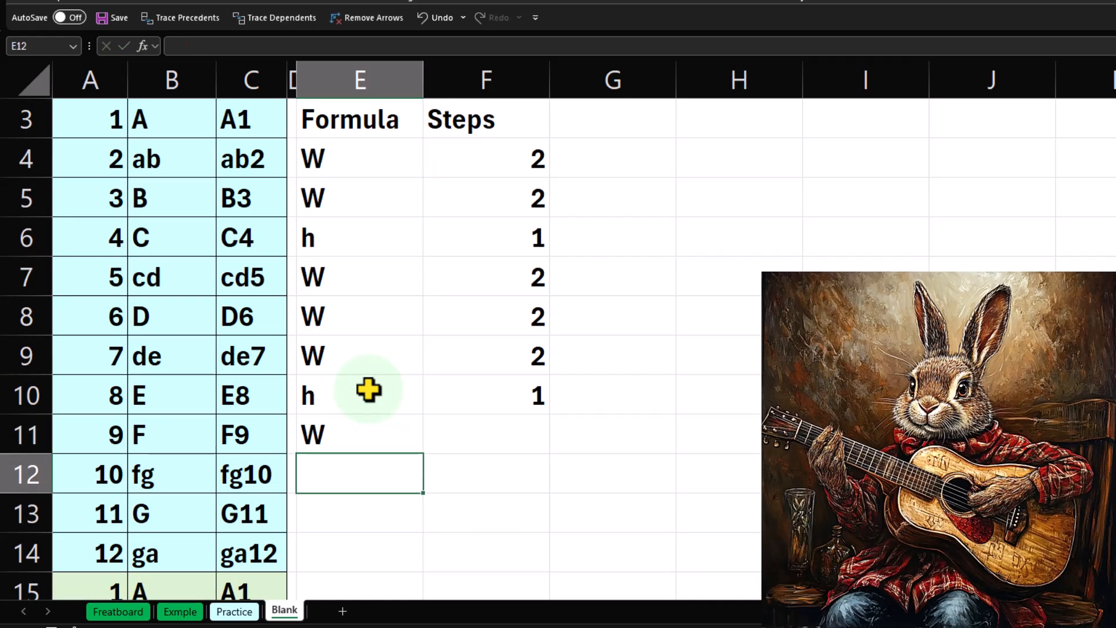
Fill the E11 formula across to F11 and down to row 19, and clear the surplus cells E18:F19.
key(Right)
key(Up)
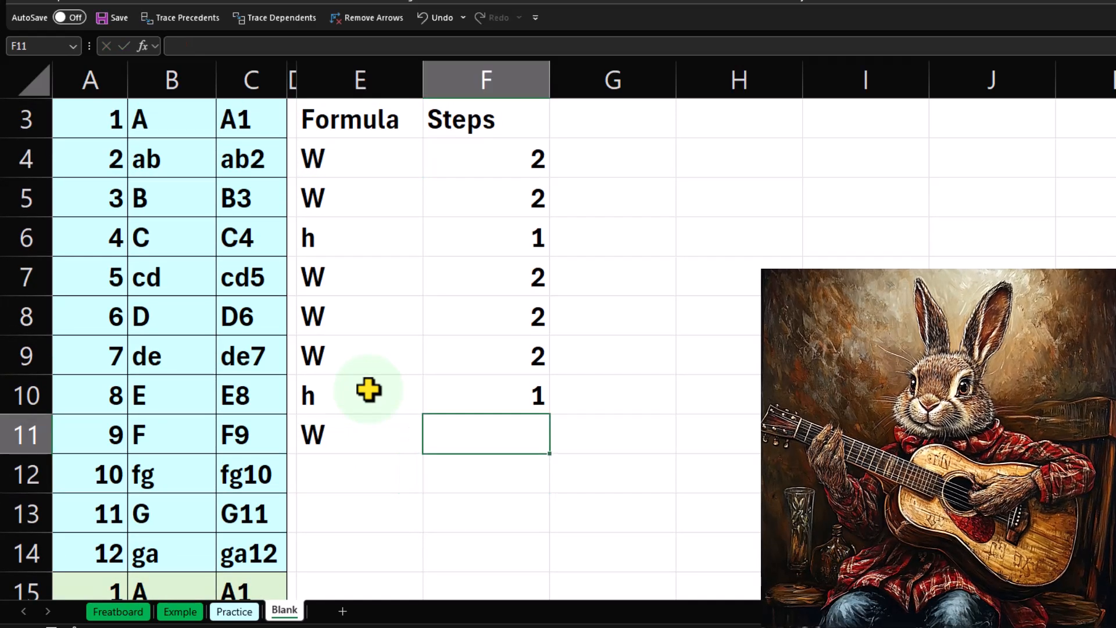
click(374, 438)
drag(424, 453, 544, 554)
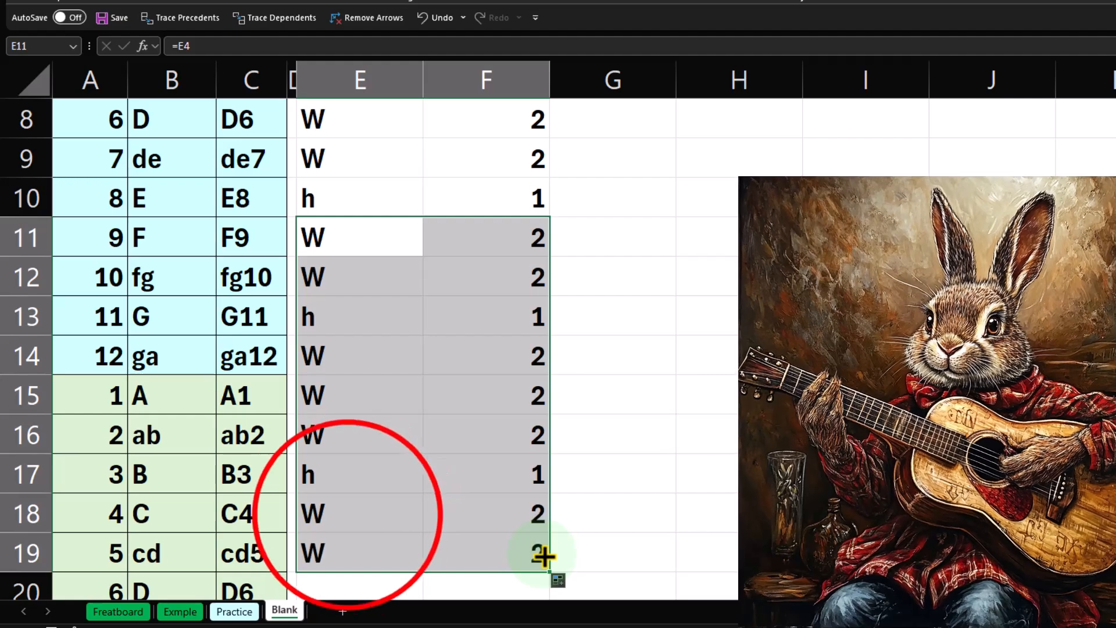
drag(349, 516, 496, 536)
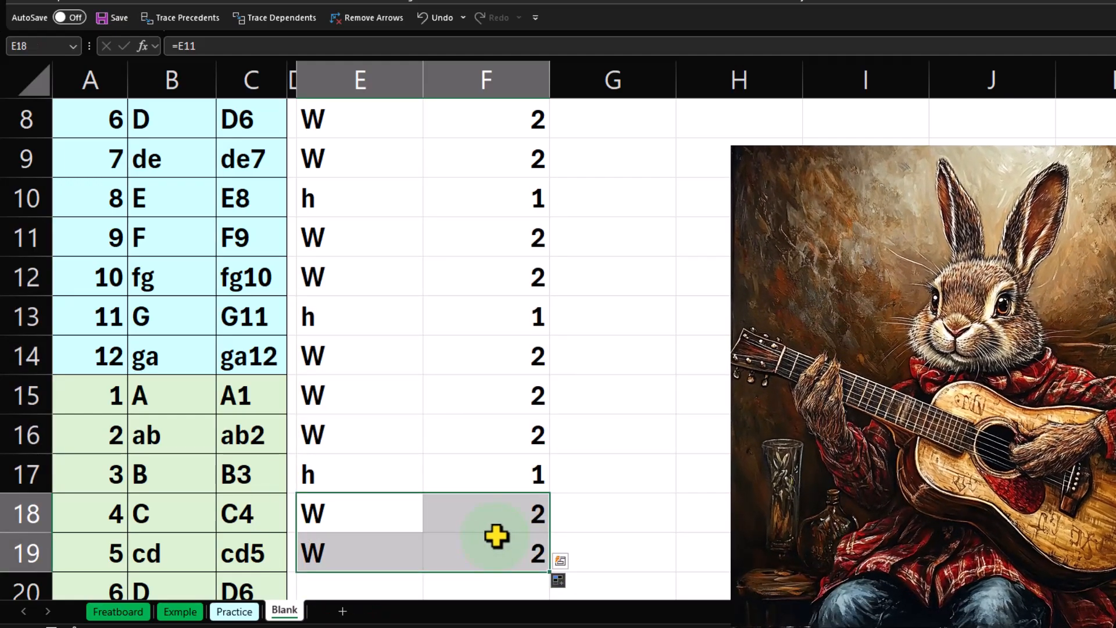
key(Delete)
Give the first pattern block E4:F10 the recently used light cyan fill and cell borders.
scroll(486, 511, up, 2)
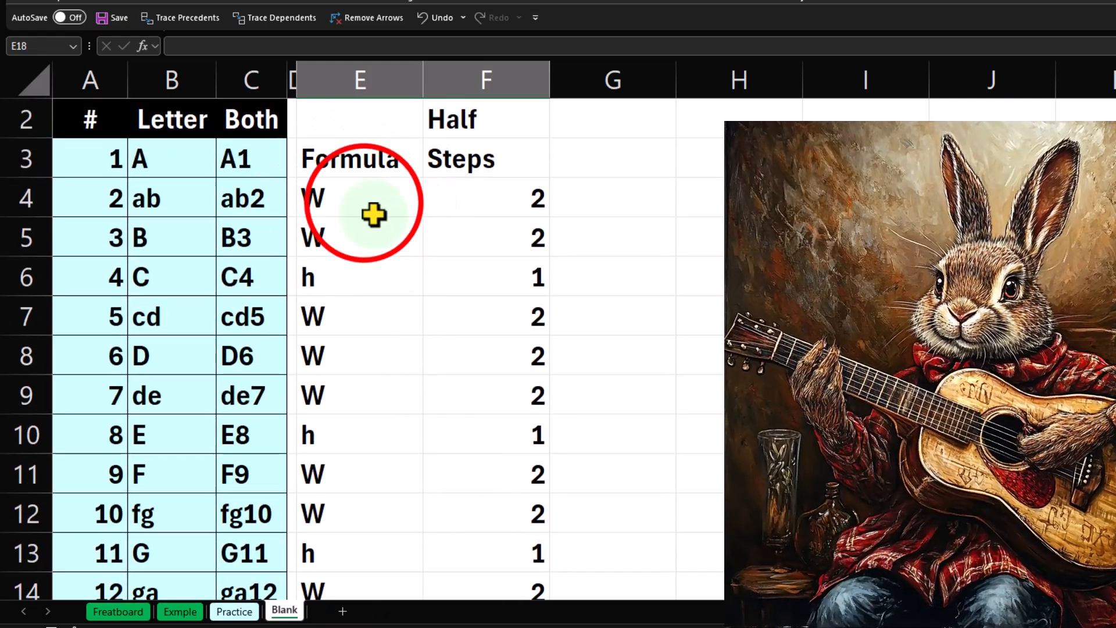
drag(373, 215, 506, 414)
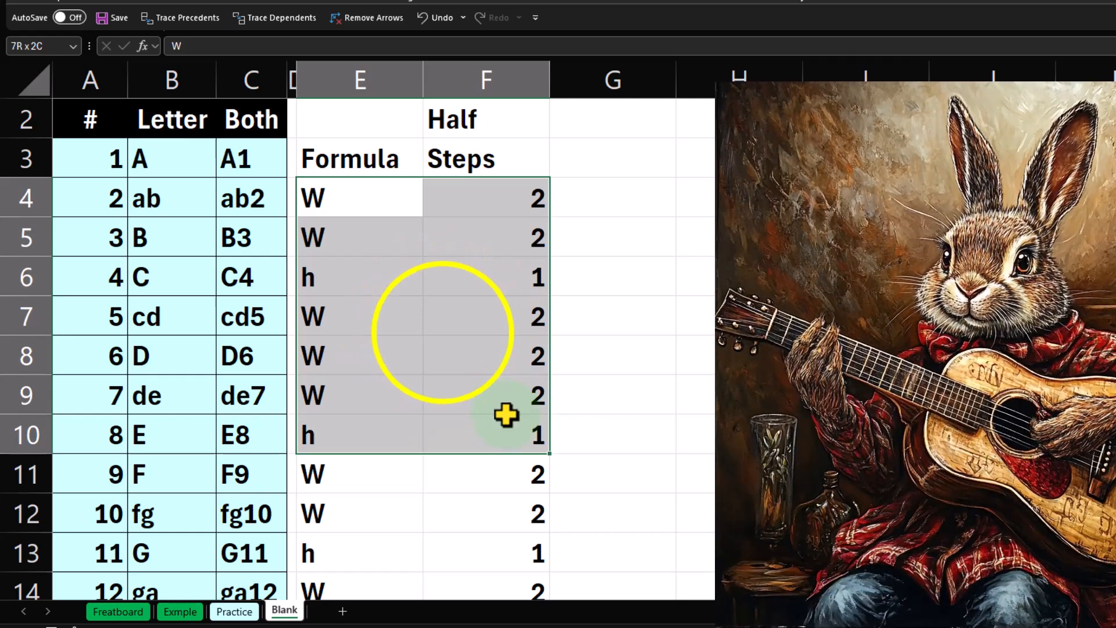
right_click(441, 332)
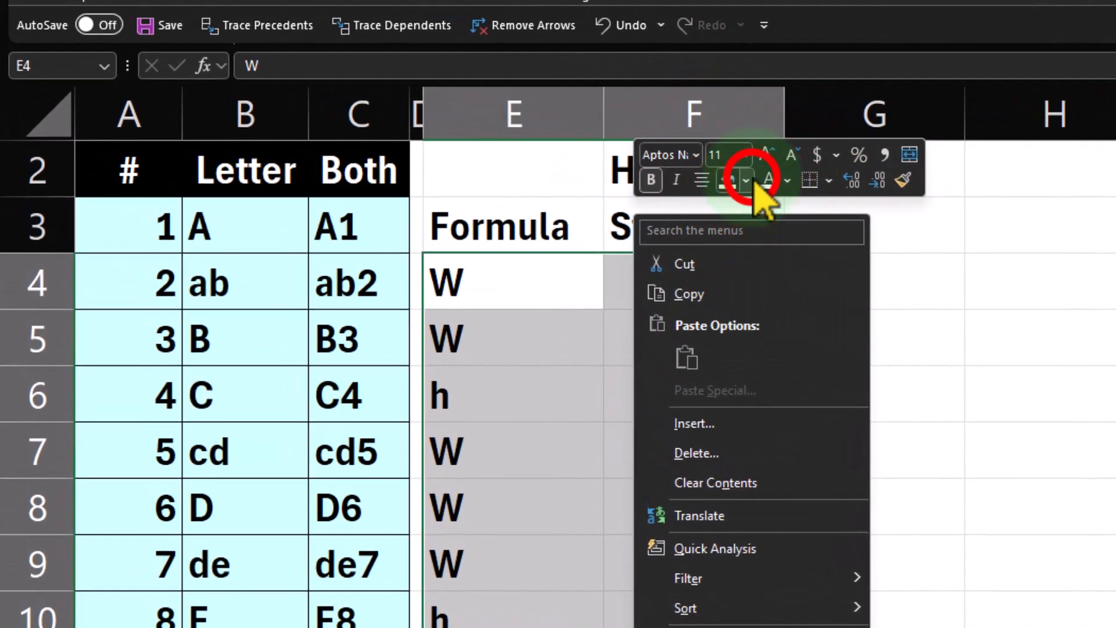
click(523, 126)
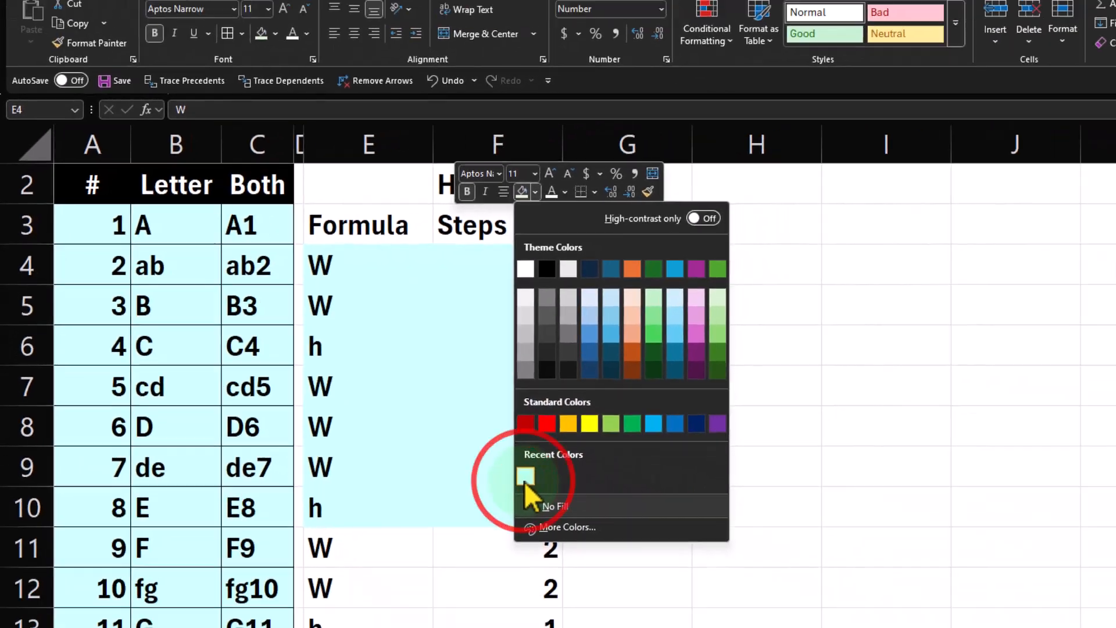
click(733, 577)
click(200, 78)
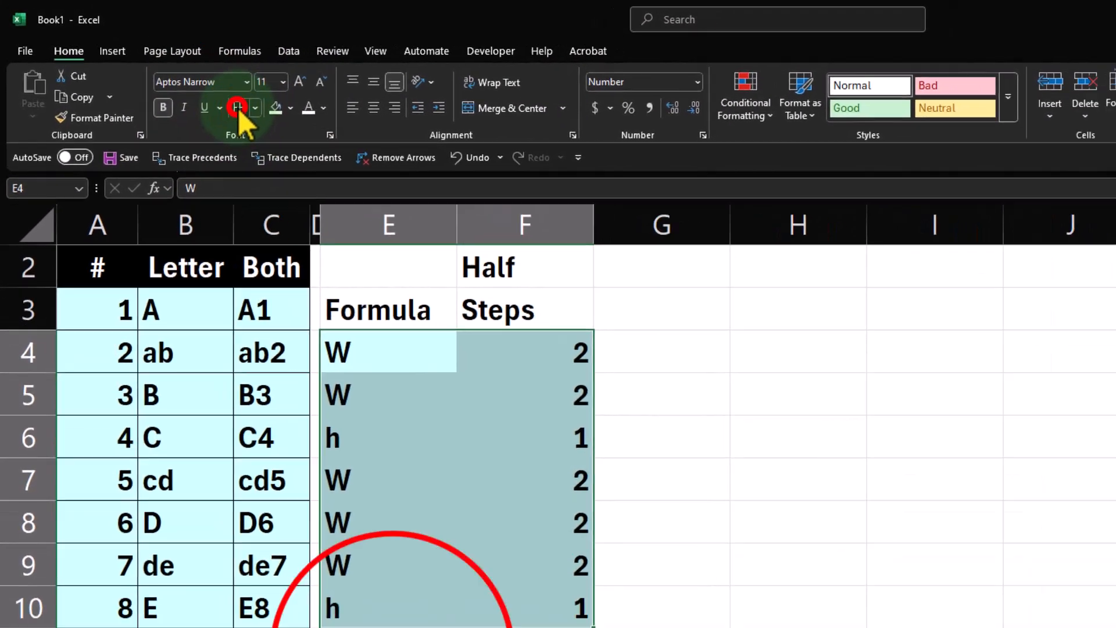
Give the repeated pattern block E11:F17 cell borders and the lightest green theme fill.
click(299, 477)
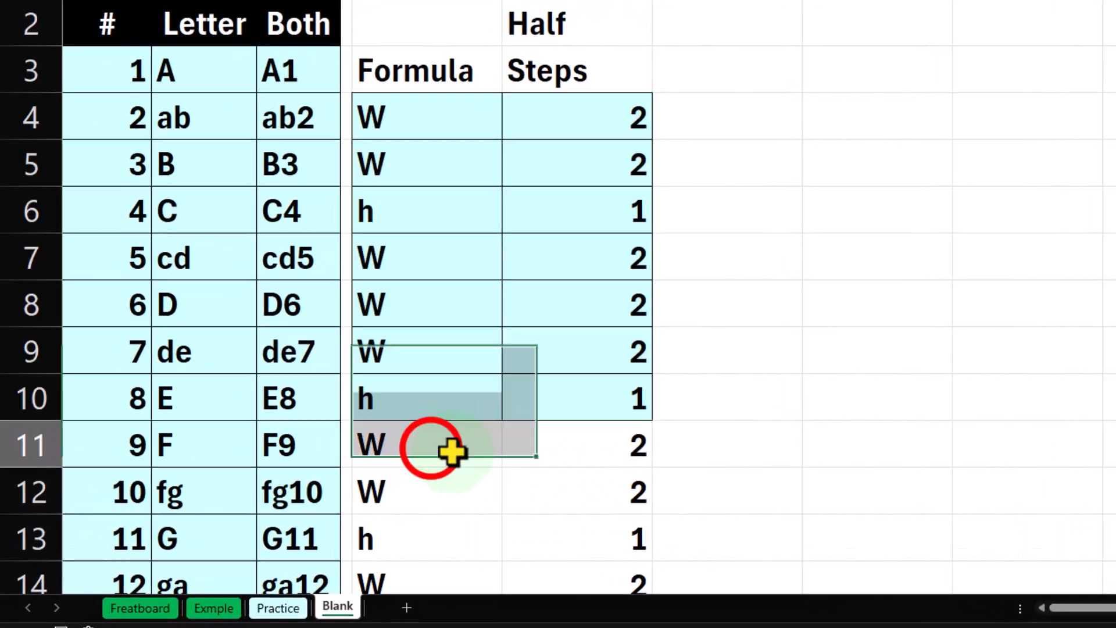
drag(451, 450, 544, 488)
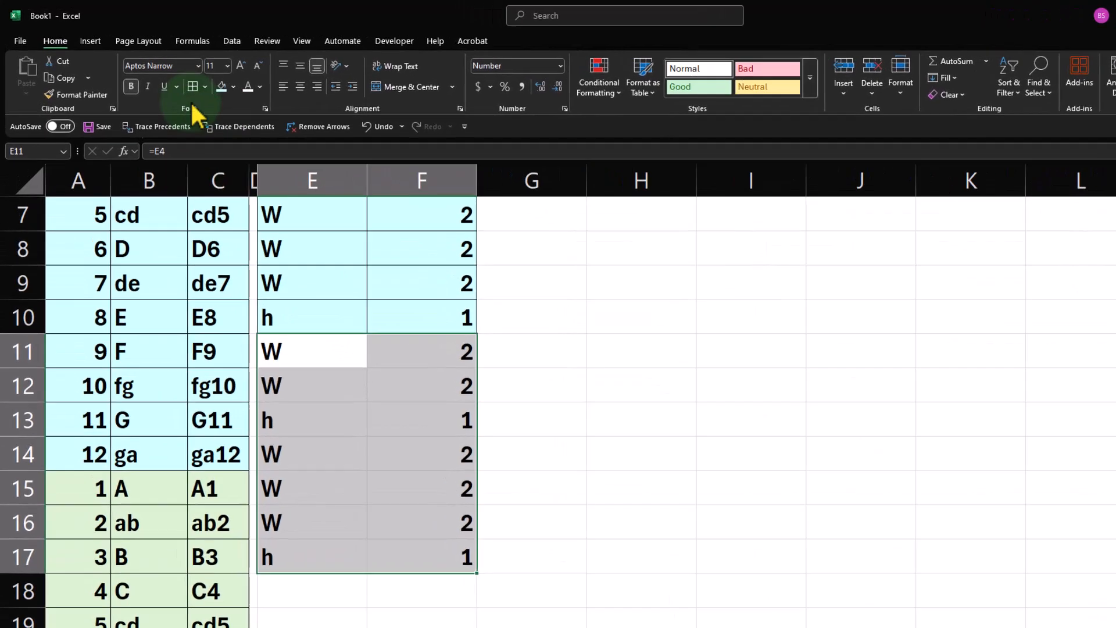
click(228, 0)
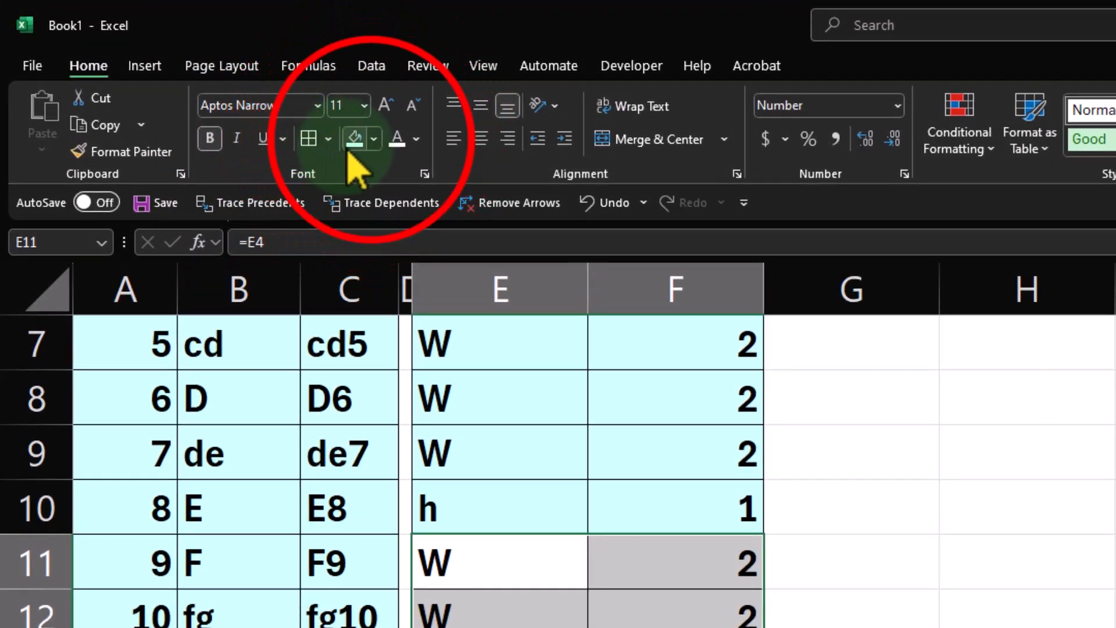
click(373, 138)
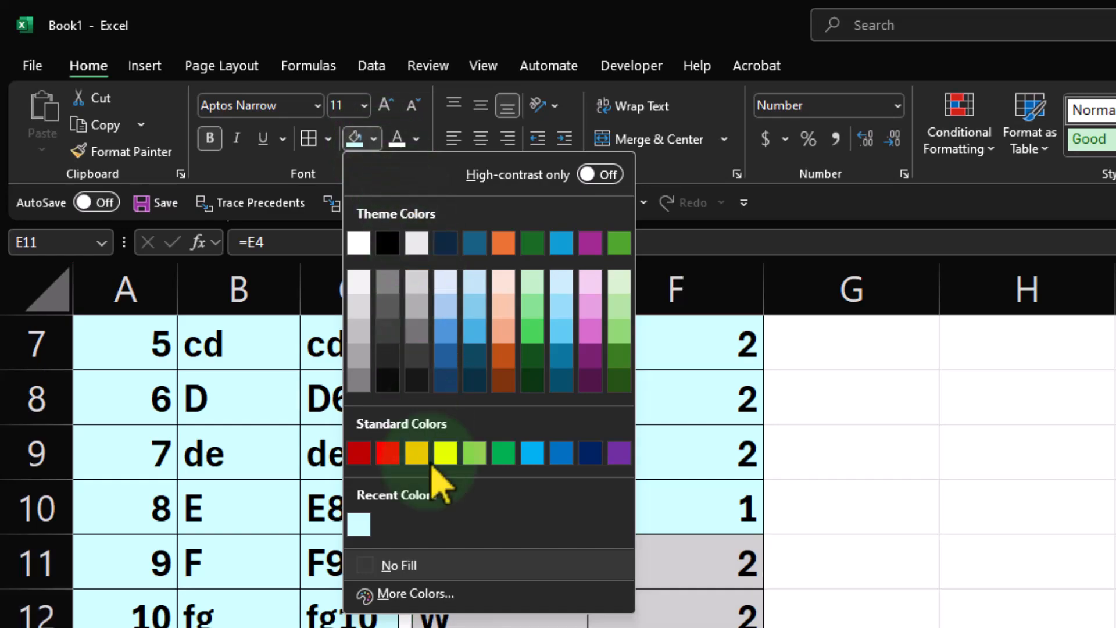
click(619, 303)
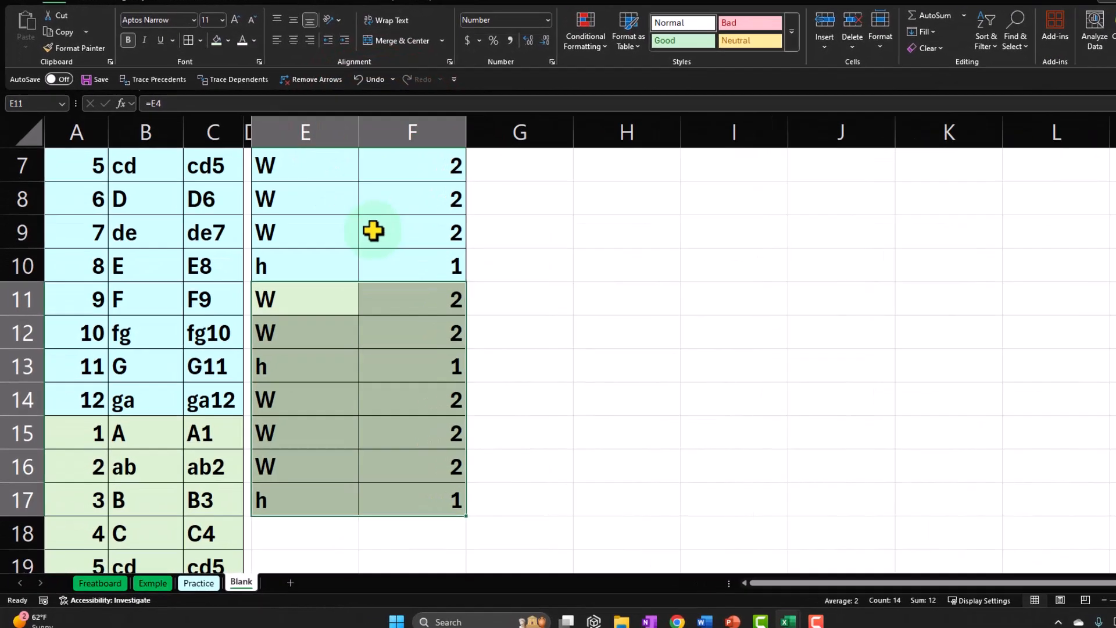
Format the header block E1:F3 with a black fill, white font and centered text.
scroll(633, 437, up, 2)
drag(347, 153, 440, 188)
drag(351, 117, 458, 183)
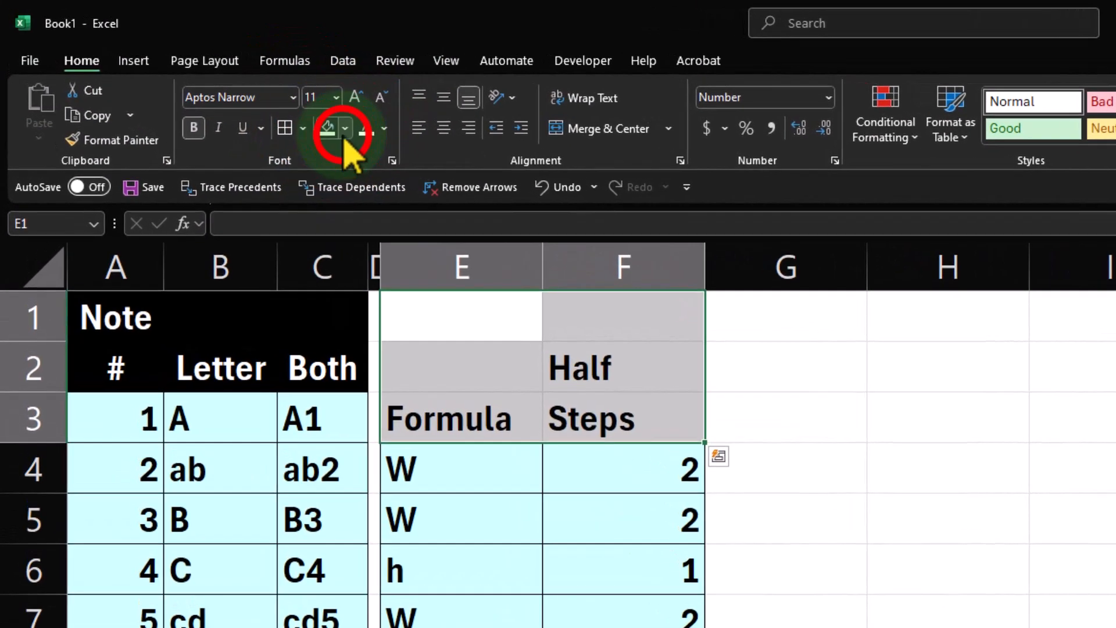
click(211, 79)
click(391, 244)
click(399, 139)
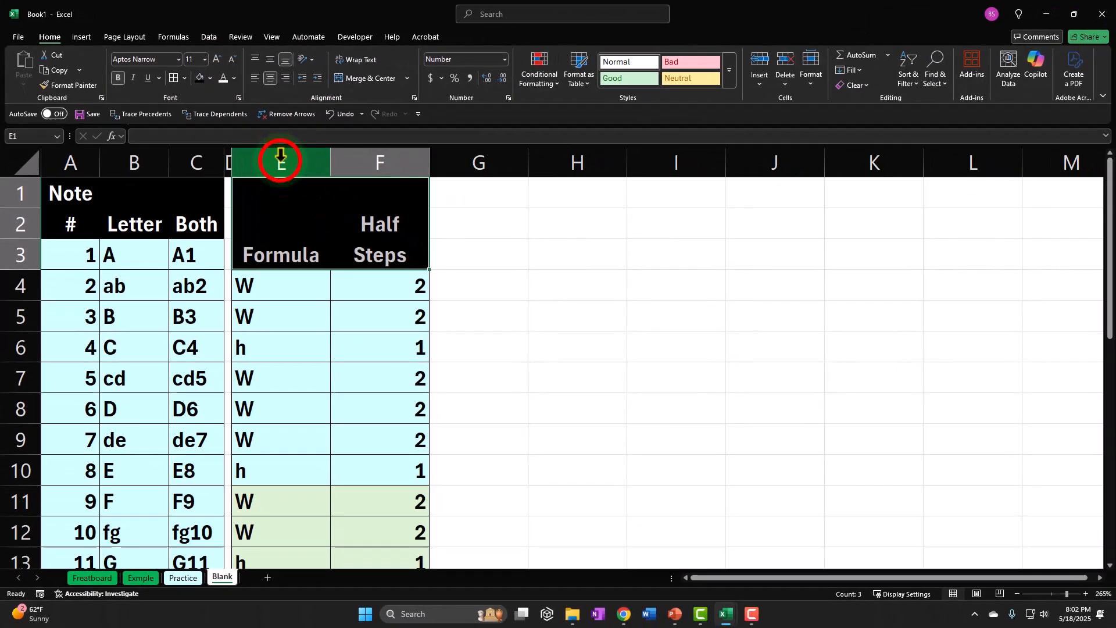
AutoFit the widths of columns E and F to their contents.
drag(494, 289, 622, 293)
drag(355, 157, 357, 157)
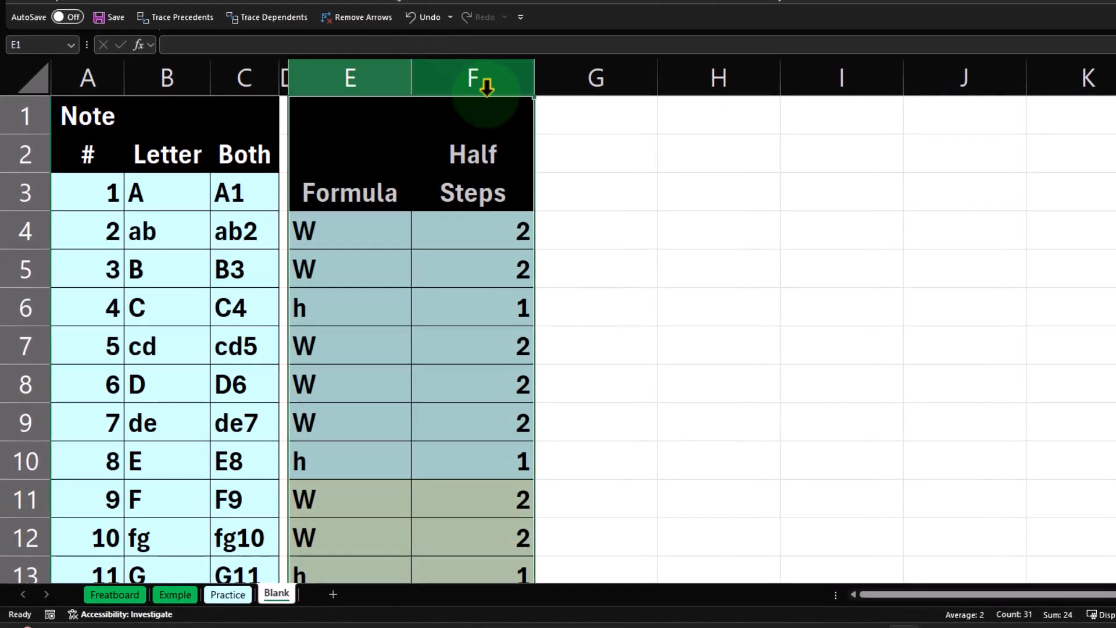
double_click(437, 155)
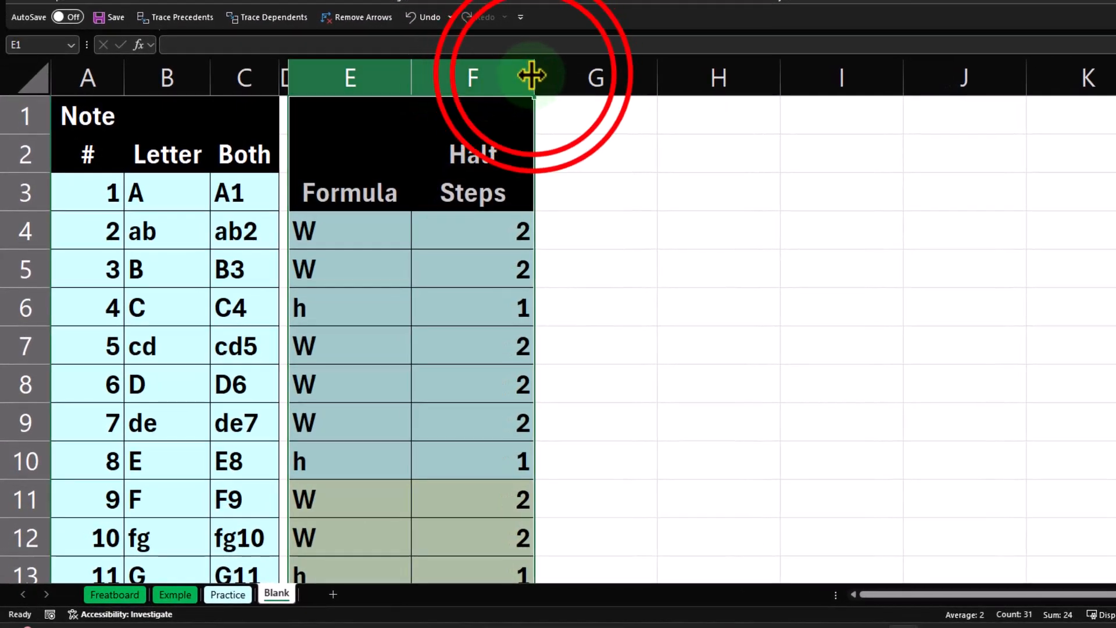
double_click(531, 76)
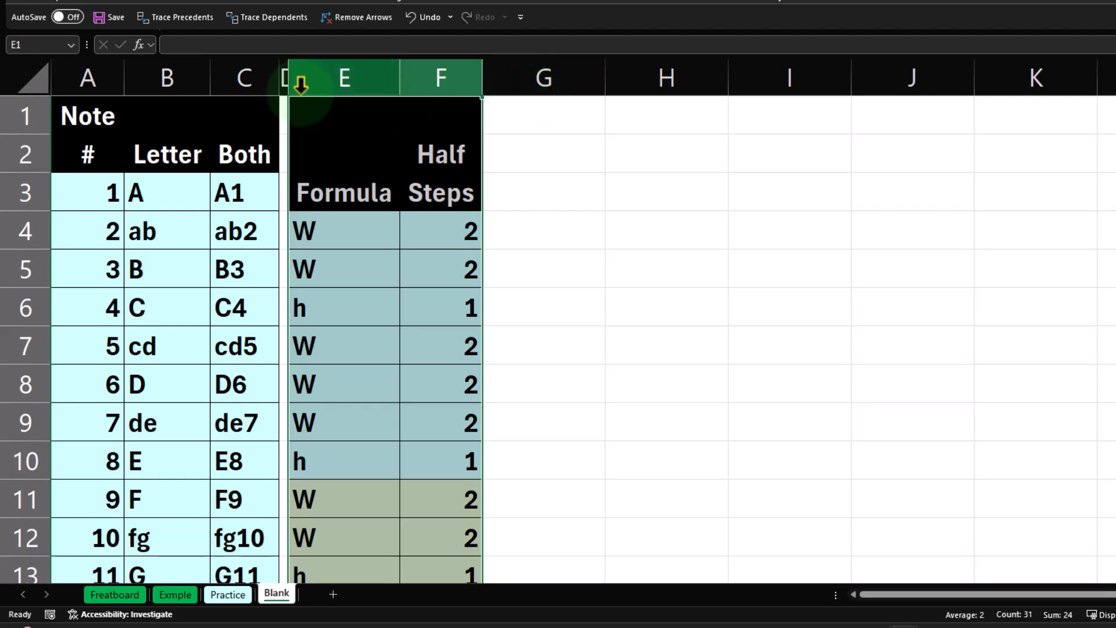
Copy the narrow spacer formatting of column D to column G with Format Painter.
click(283, 57)
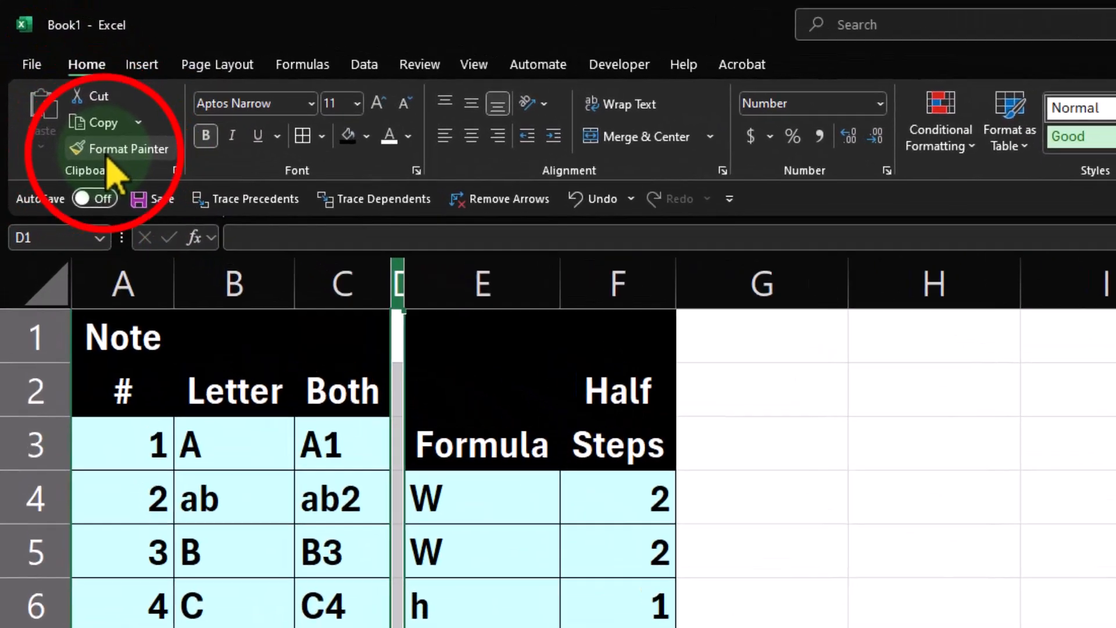
click(116, 153)
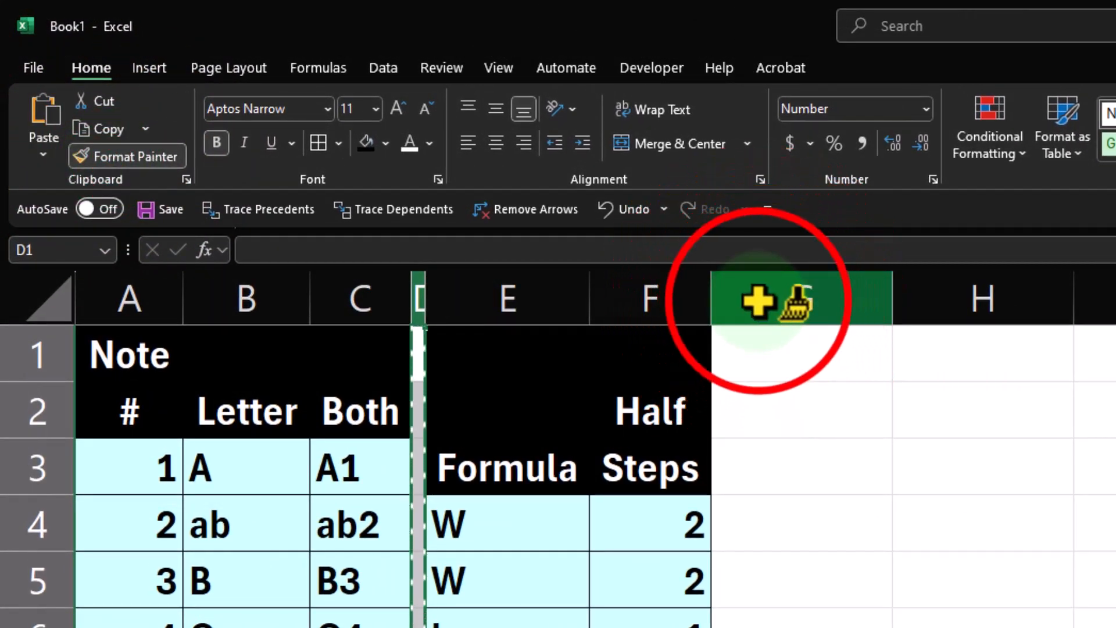
click(758, 300)
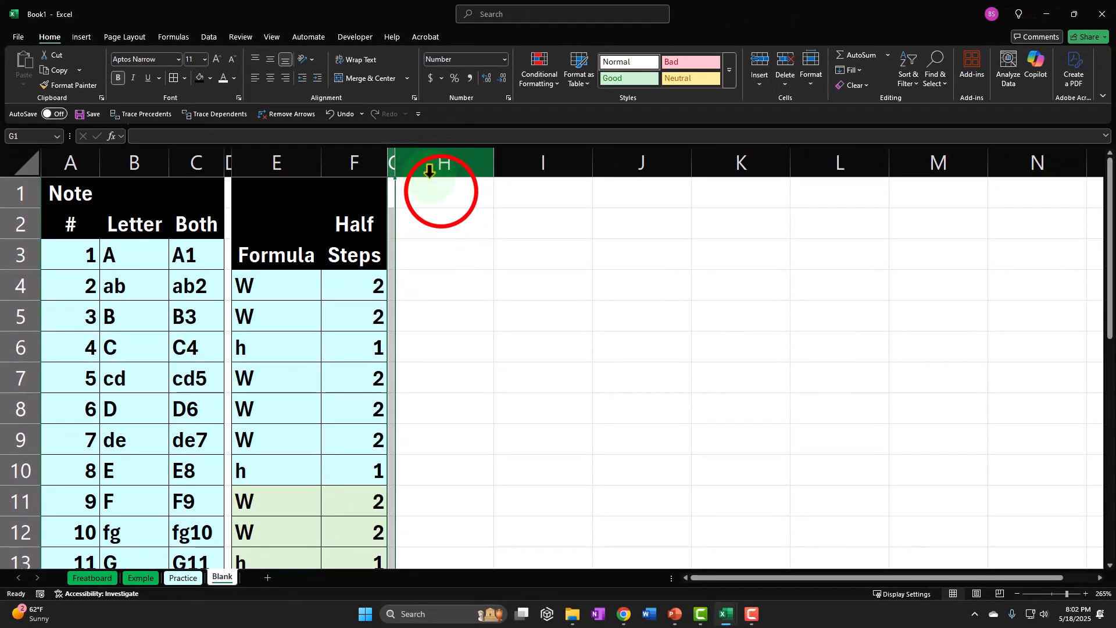
Enter the three-row heading Relative, Scale, Positions in cells H1:H3.
click(441, 190)
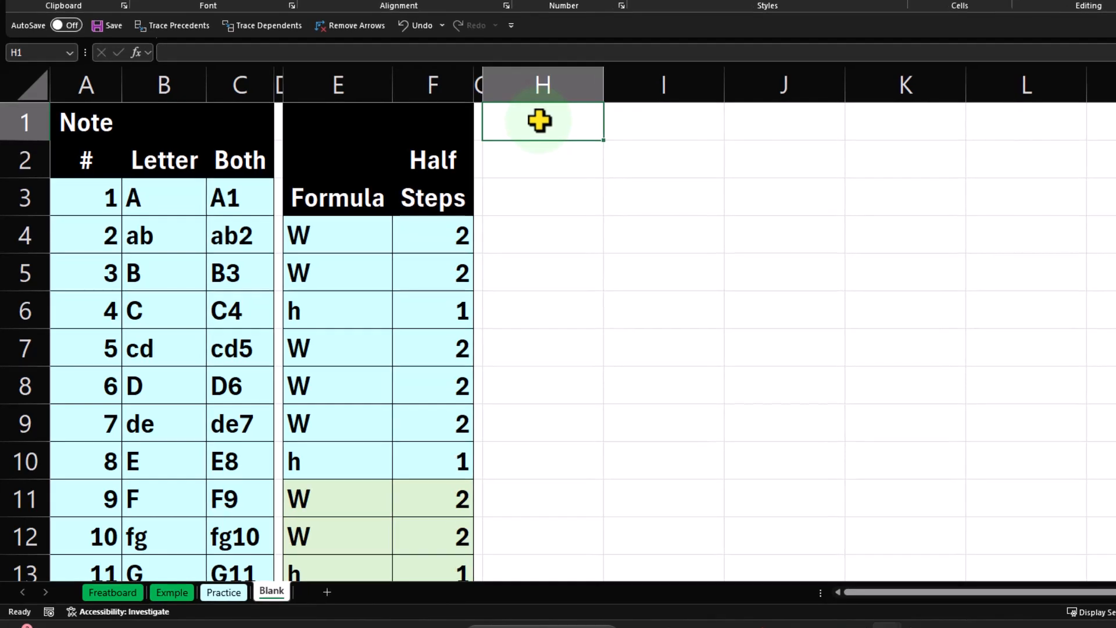
text(Relativ)
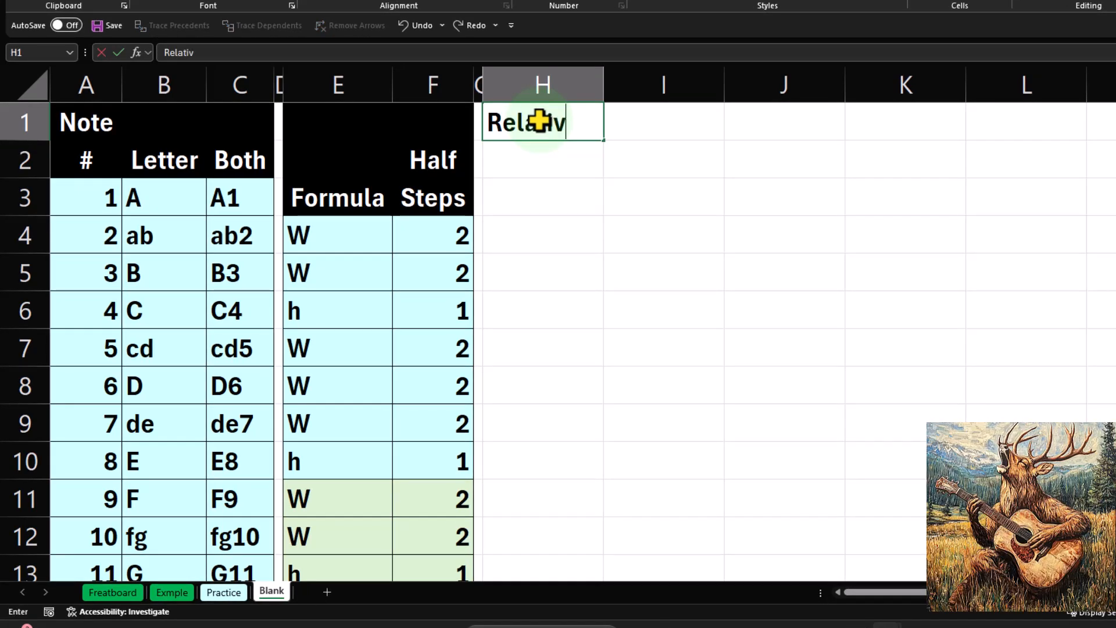
text(e)
key(Return)
text(Scale)
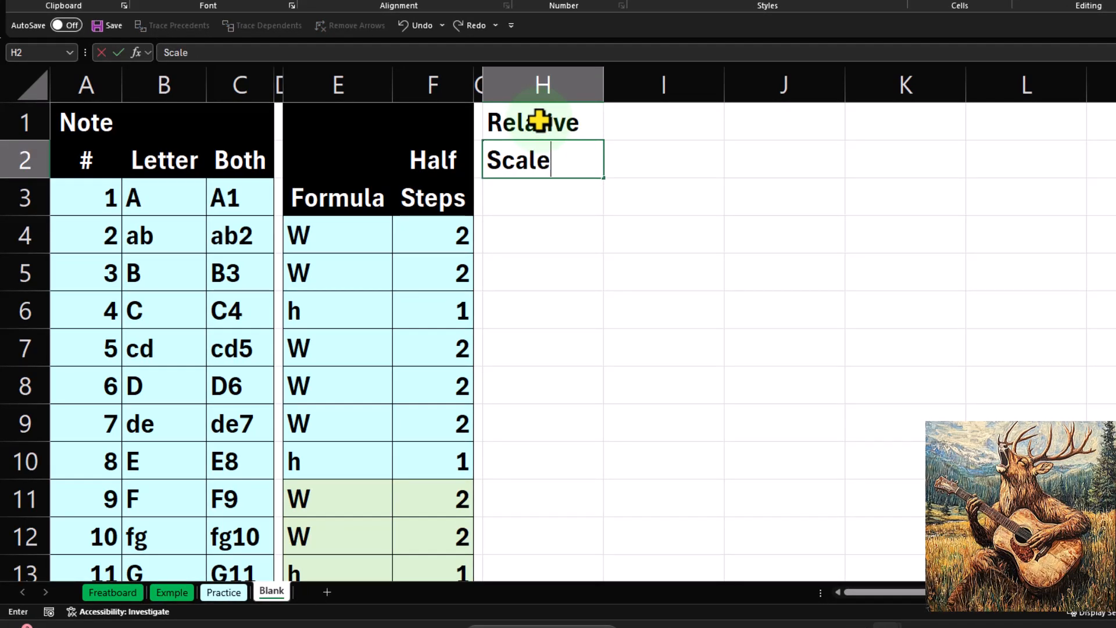
key(Return)
text(Pos)
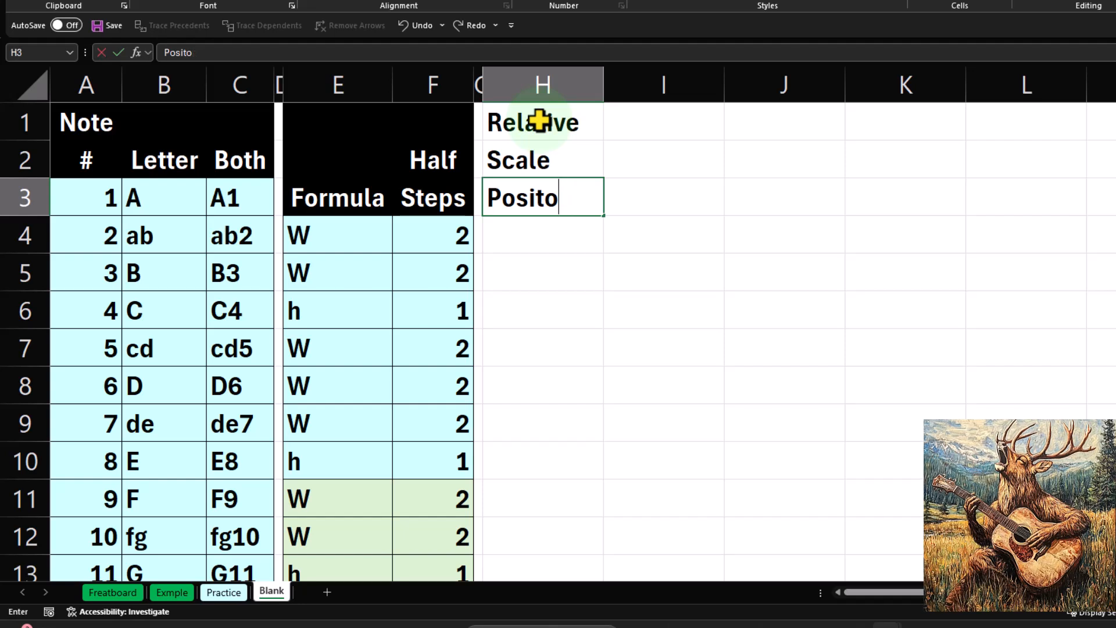
text(ition)
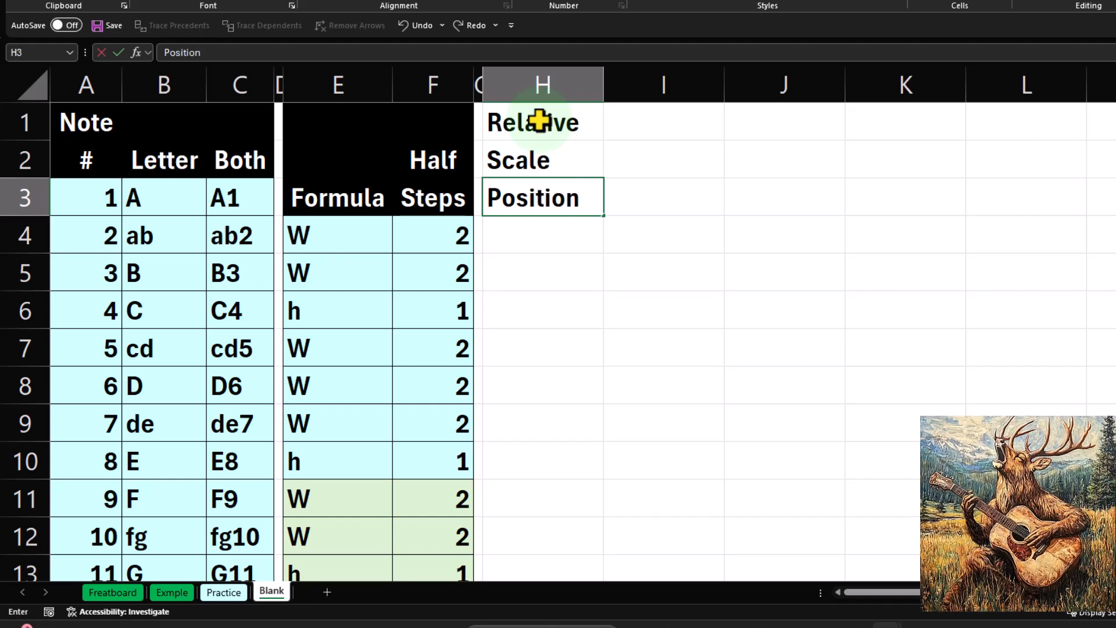
text(s)
key(Return)
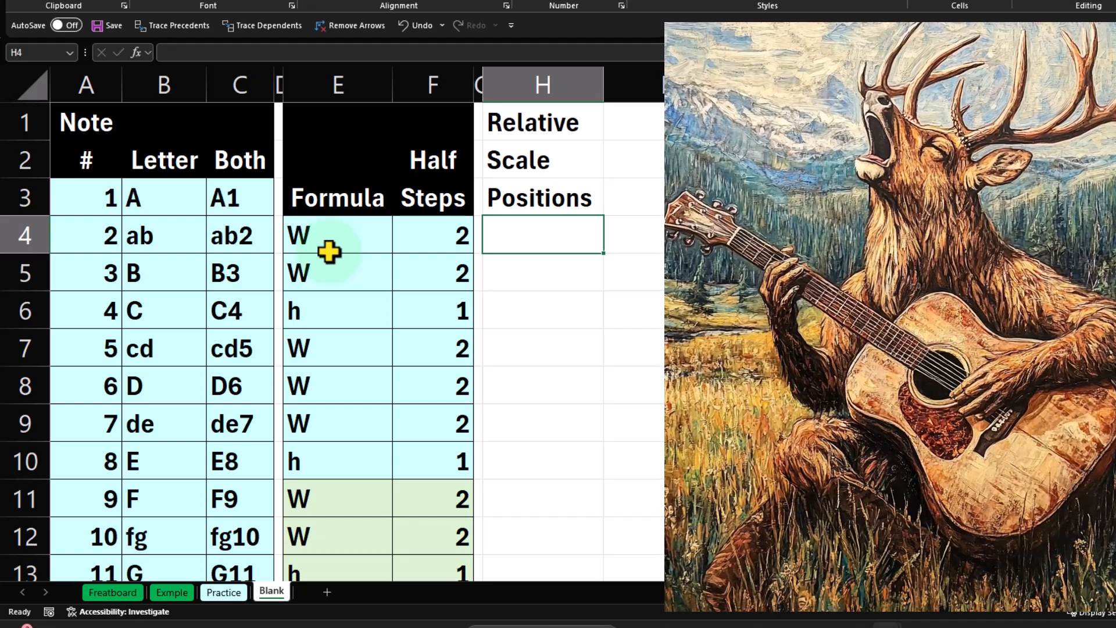
Number the scale positions 1 through 7 in cells H4:H10.
text(1)
key(Return)
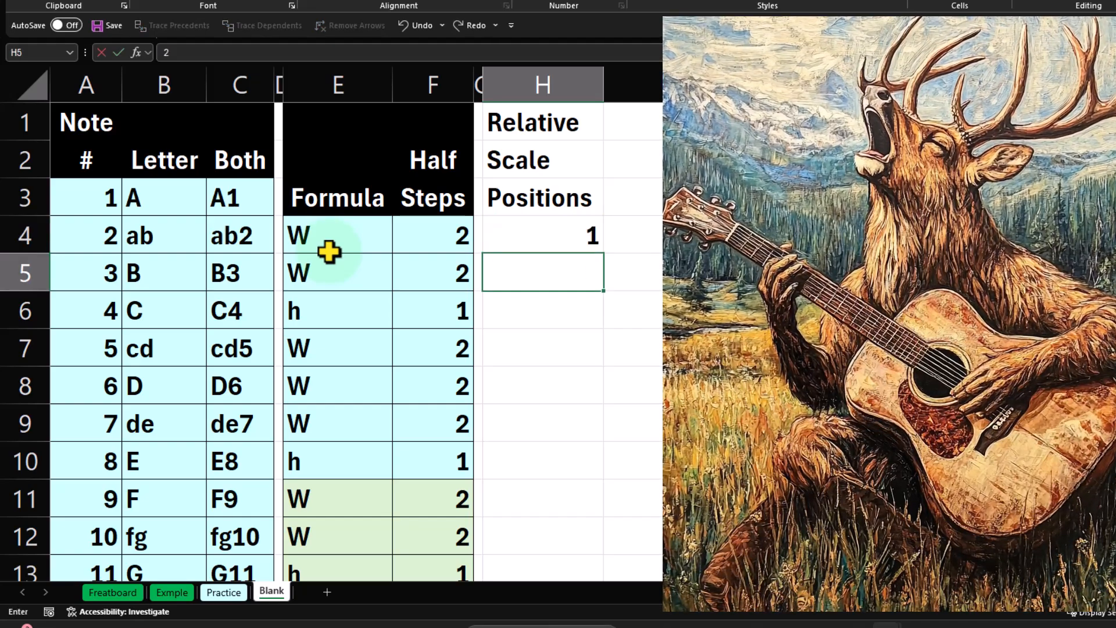
text(2)
key(Return)
text(3)
key(Return)
text(4)
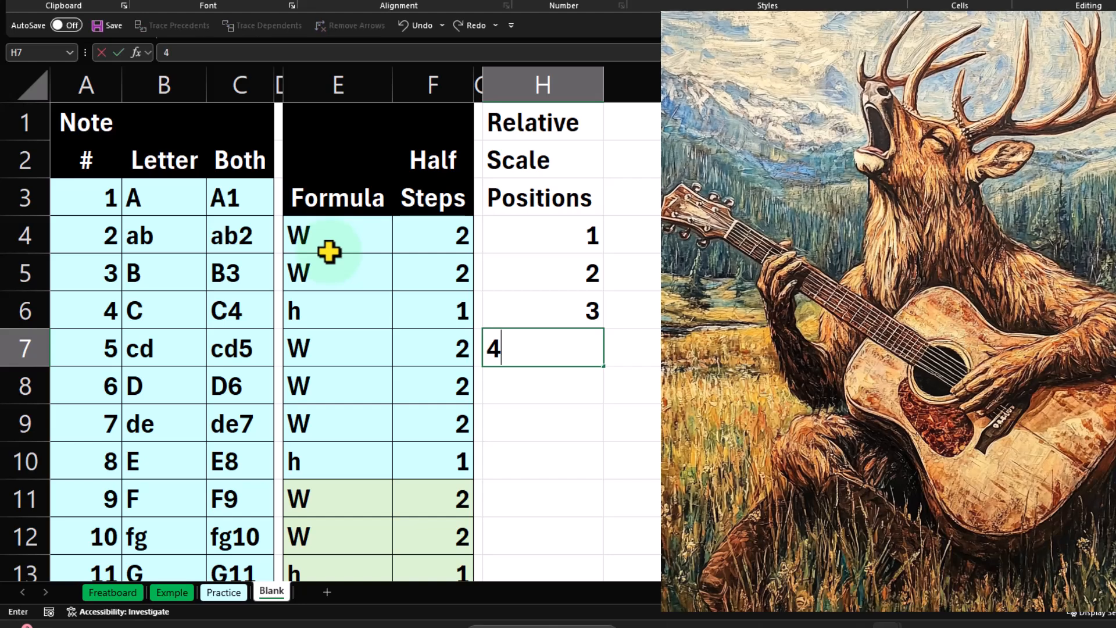
key(Return)
text(5)
key(Return)
text(6)
key(Return)
text(7)
key(Return)
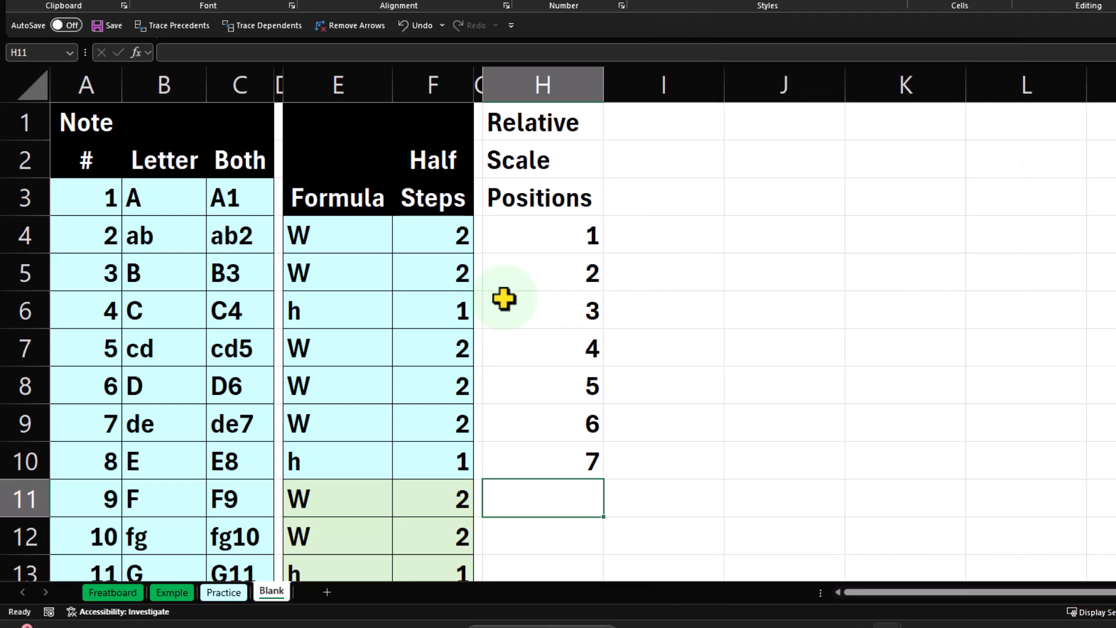
Format the heading cells H1:H3 with a black fill, white font and centered text.
drag(557, 125, 546, 188)
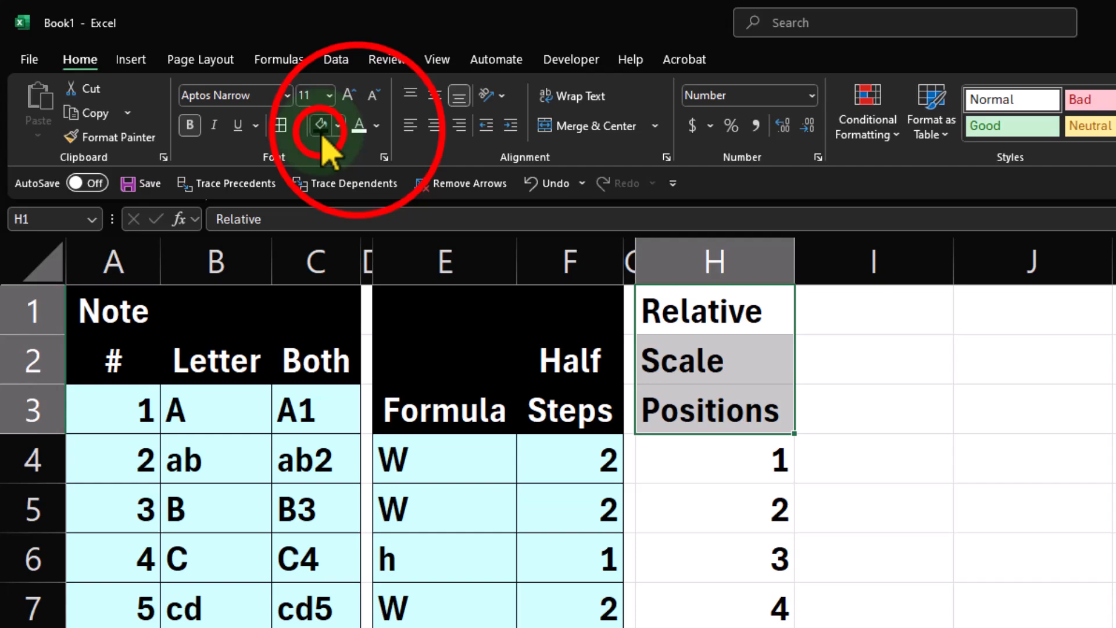
click(221, 86)
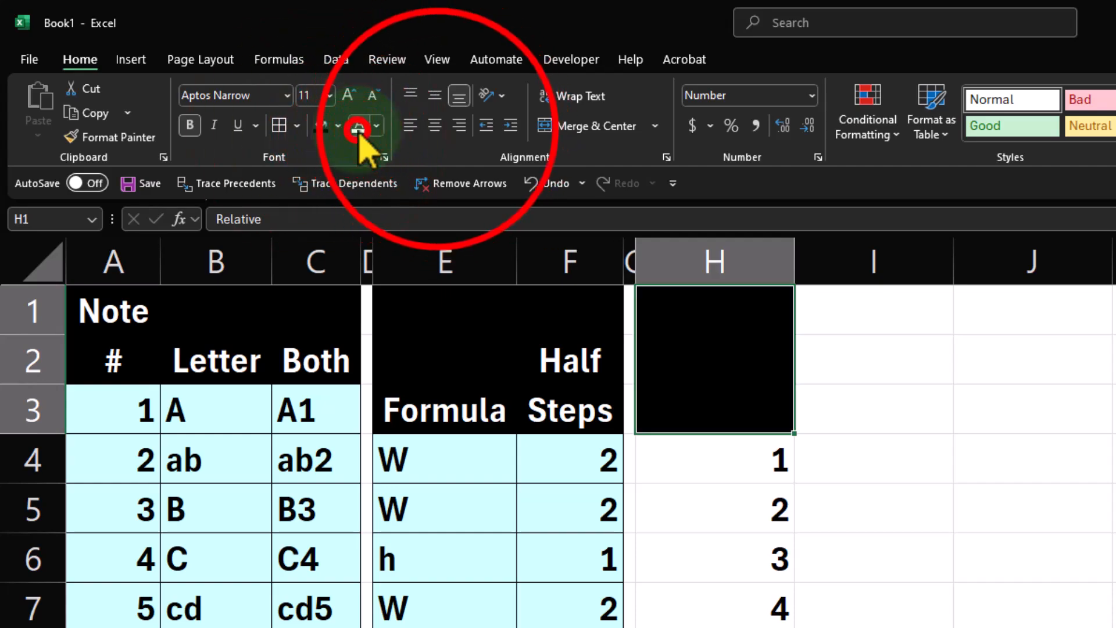
click(247, 87)
click(438, 129)
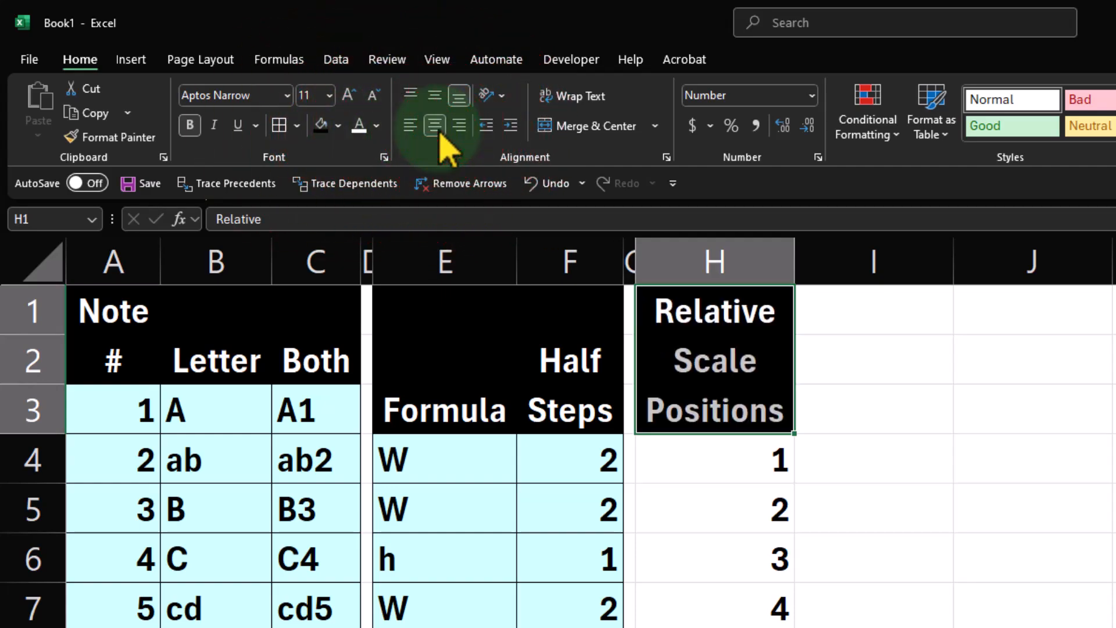
Enter the column heading Formula in cell I3.
click(845, 398)
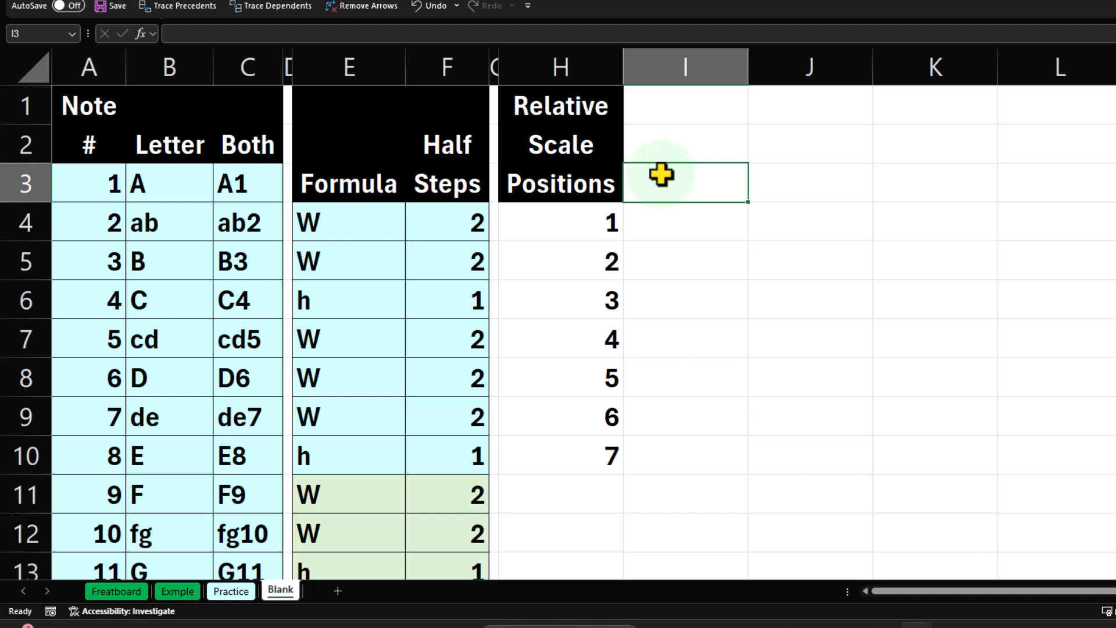
text(For)
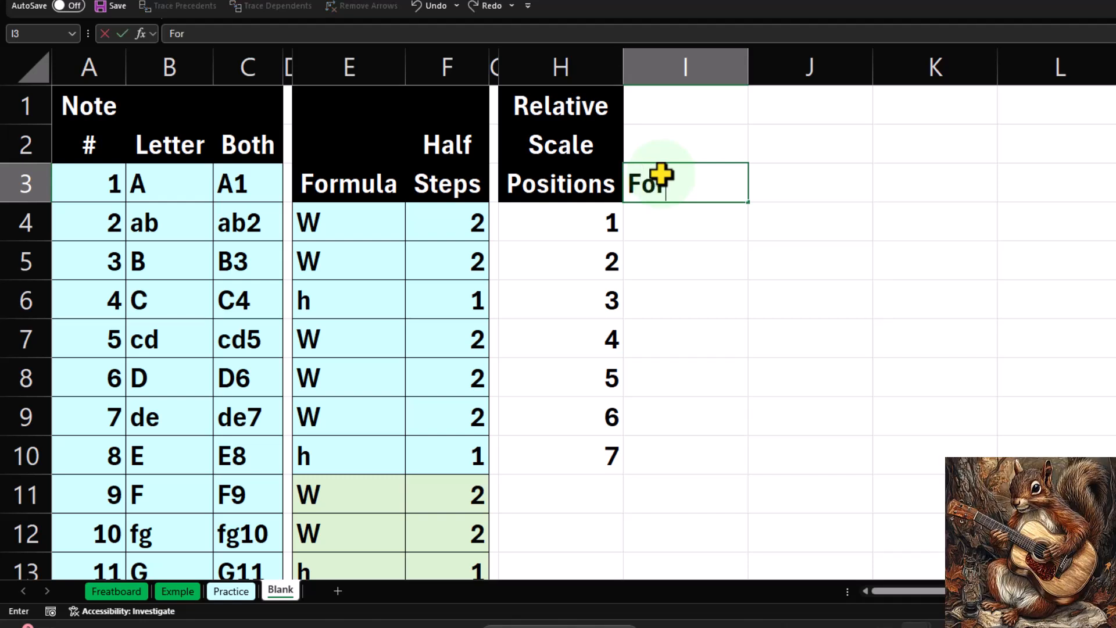
key(BackSpace)
key(BackSpace)
text(ormula)
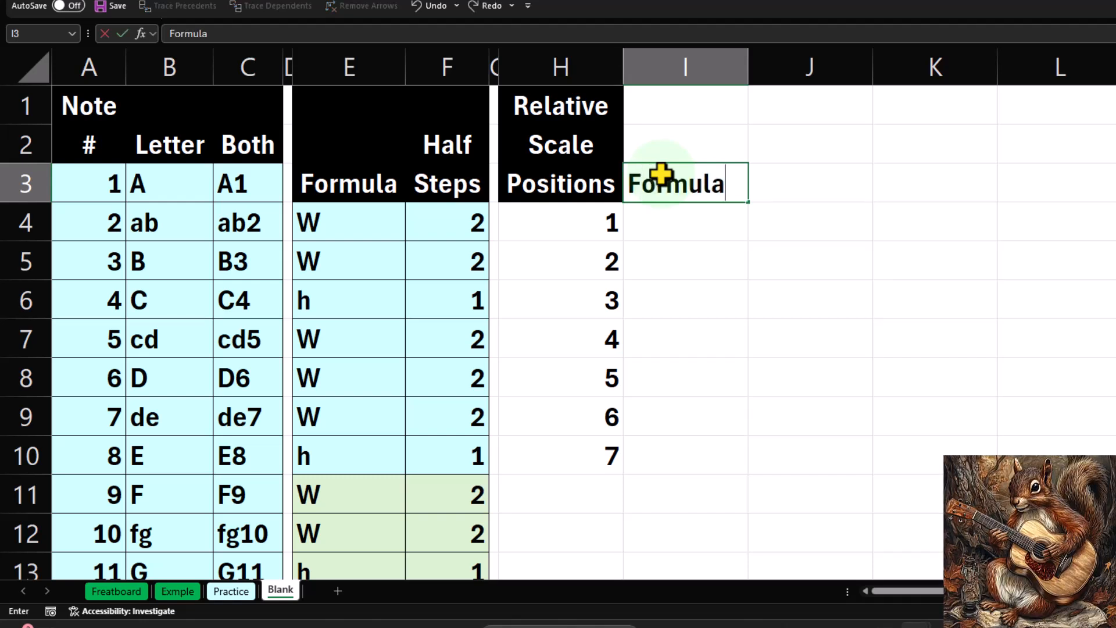
key(Return)
Link cell I4 to the first step of the scale pattern with the formula =E4.
text(=)
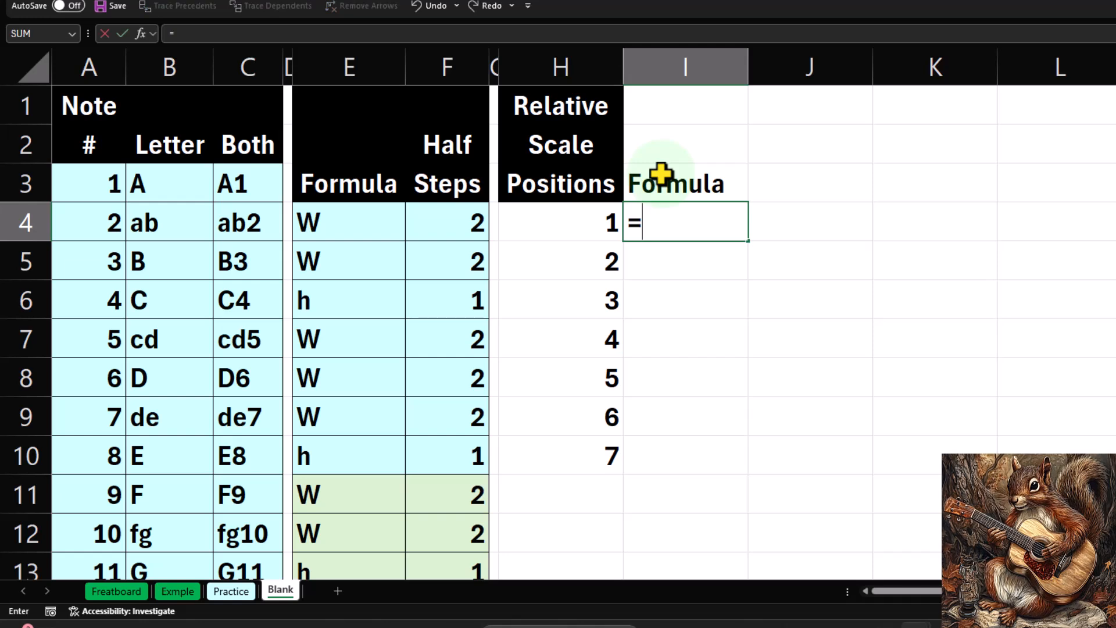
key(Left)
key(Left)
key(Left)
key(Left)
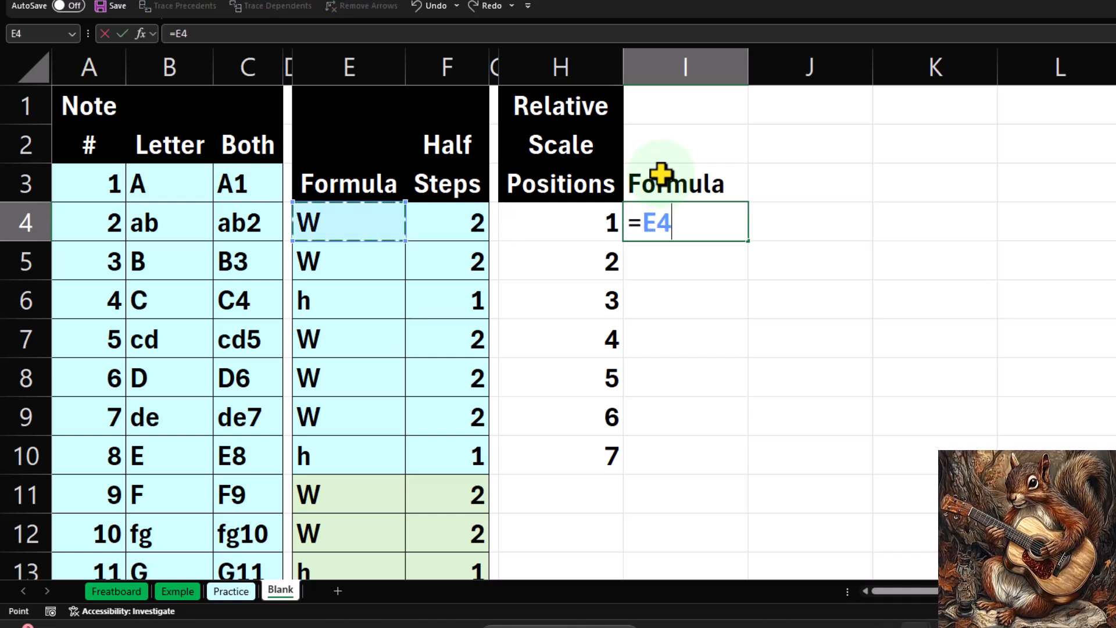
key(Return)
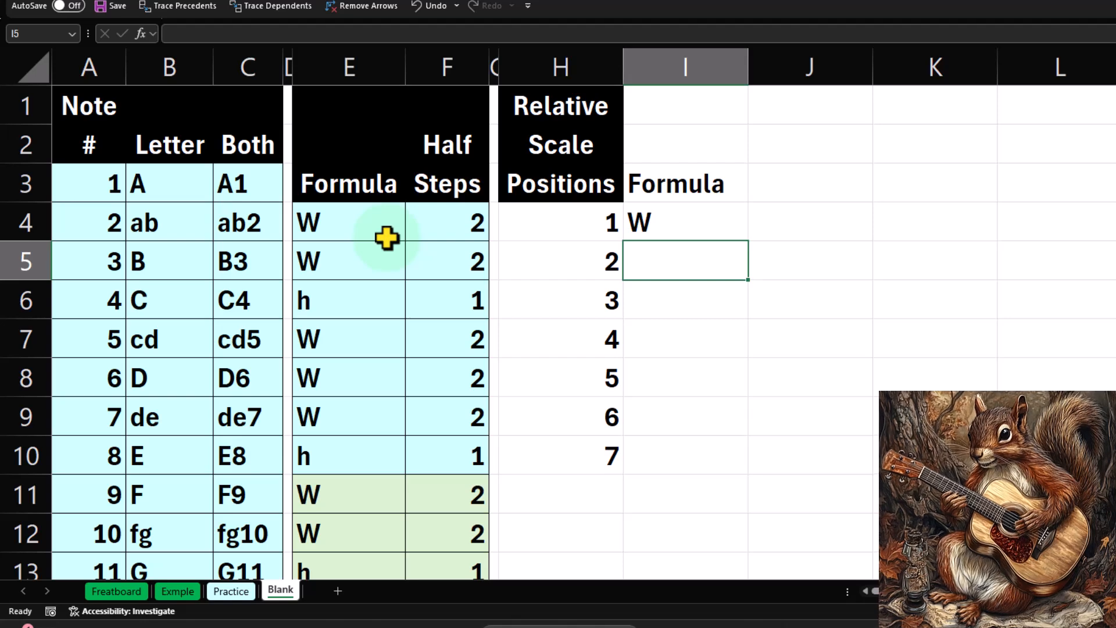
Fill the formula in I4 down through I10, alongside the seven scale positions.
click(419, 255)
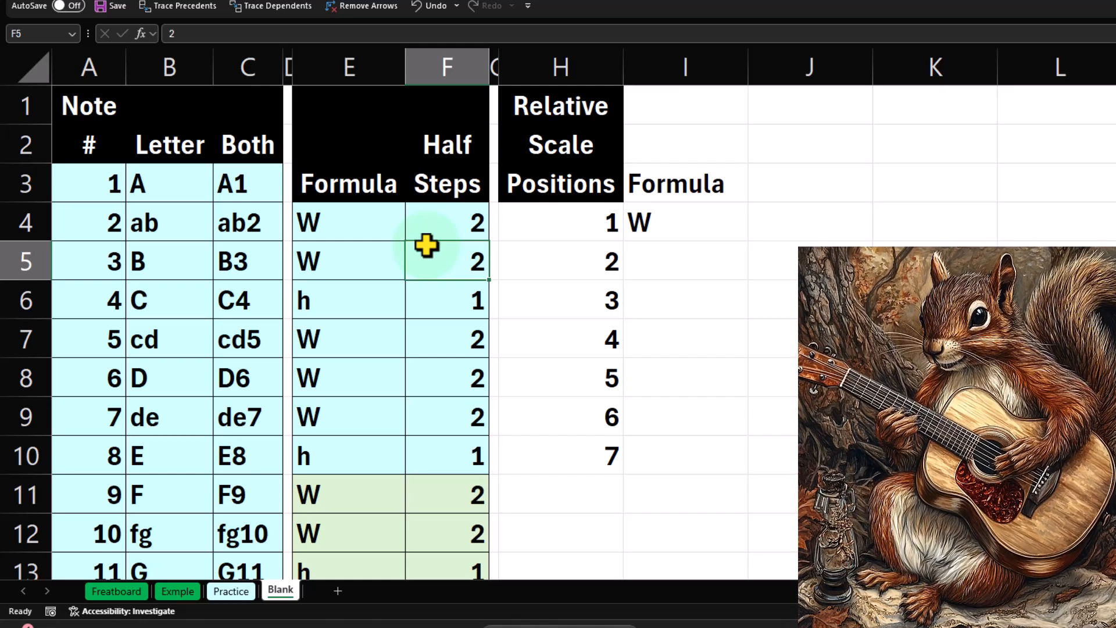
drag(341, 221, 360, 529)
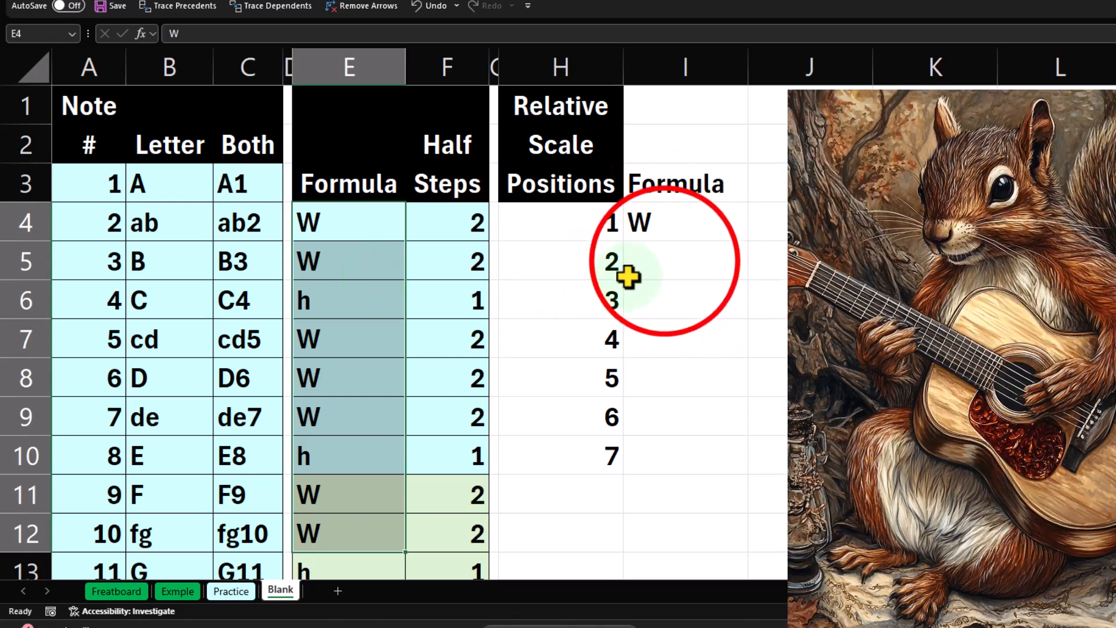
click(671, 233)
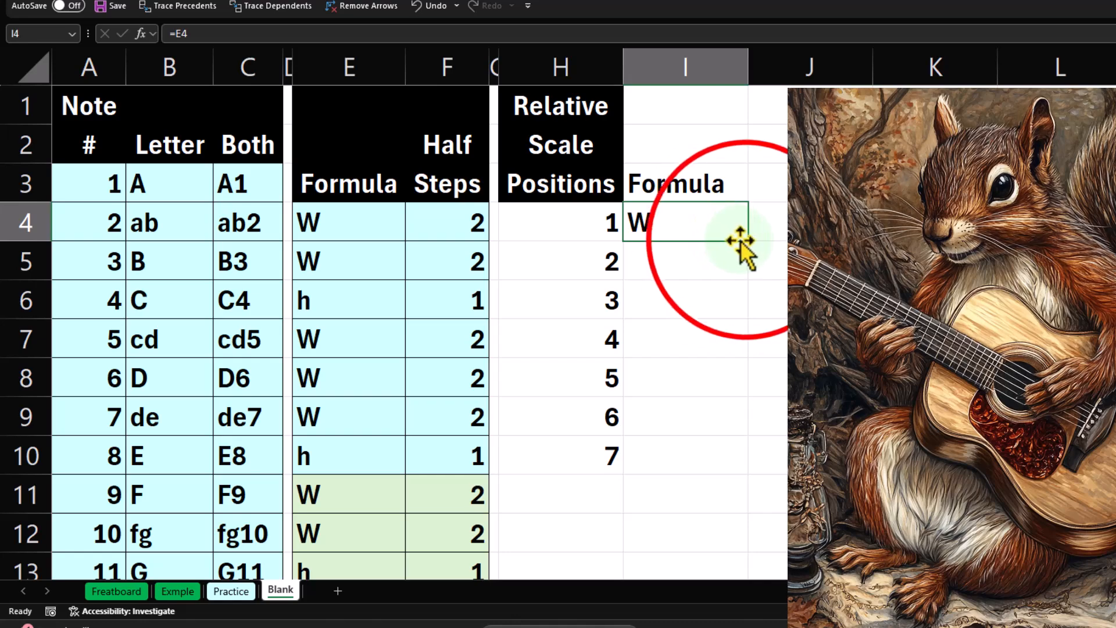
drag(748, 241, 718, 459)
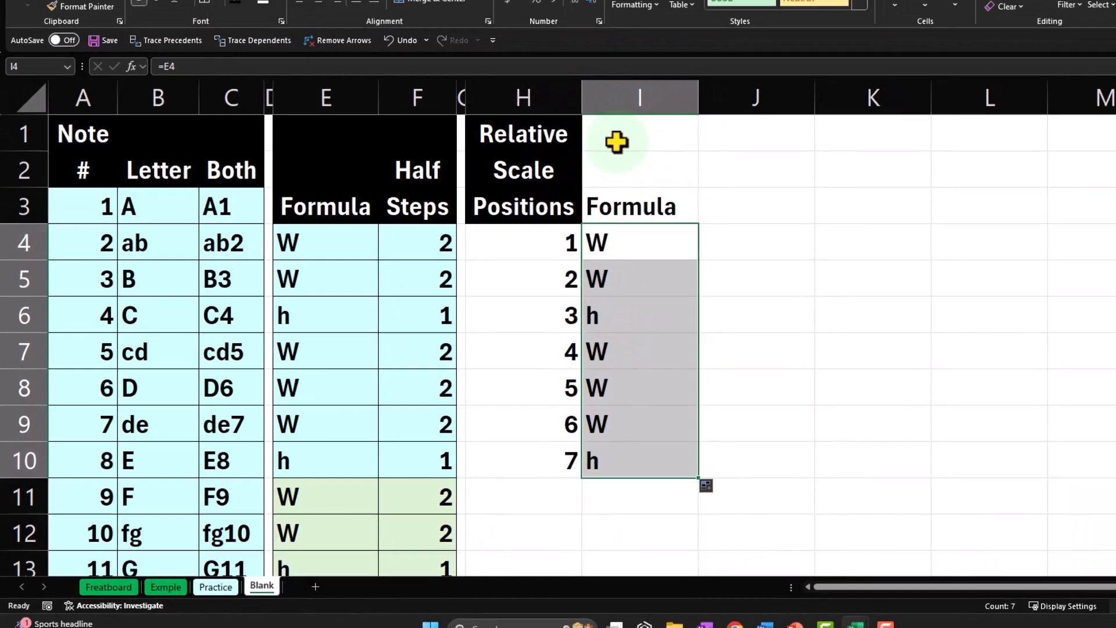
Give the header cells I1:I3 a black fill and white font, and enter the heading Roman in J3.
drag(657, 106, 671, 174)
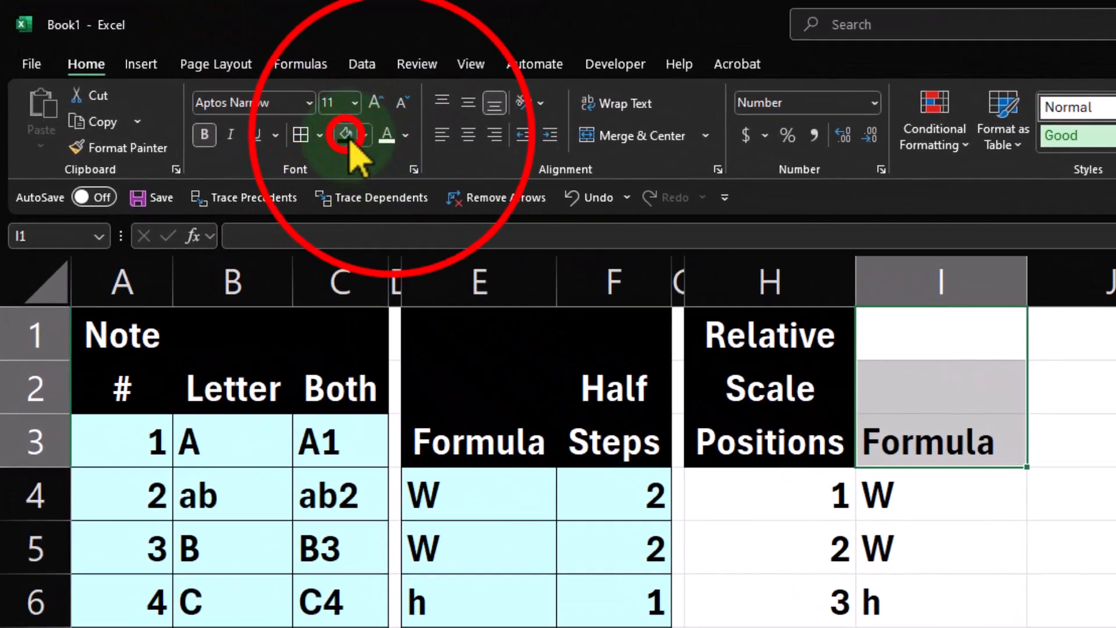
click(273, 107)
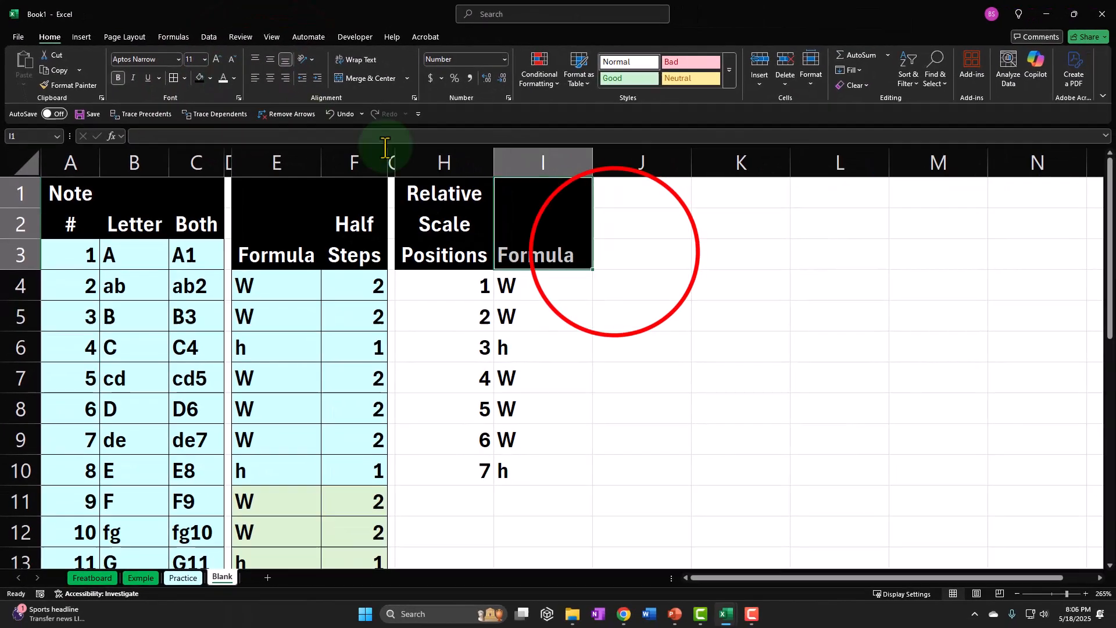
click(615, 250)
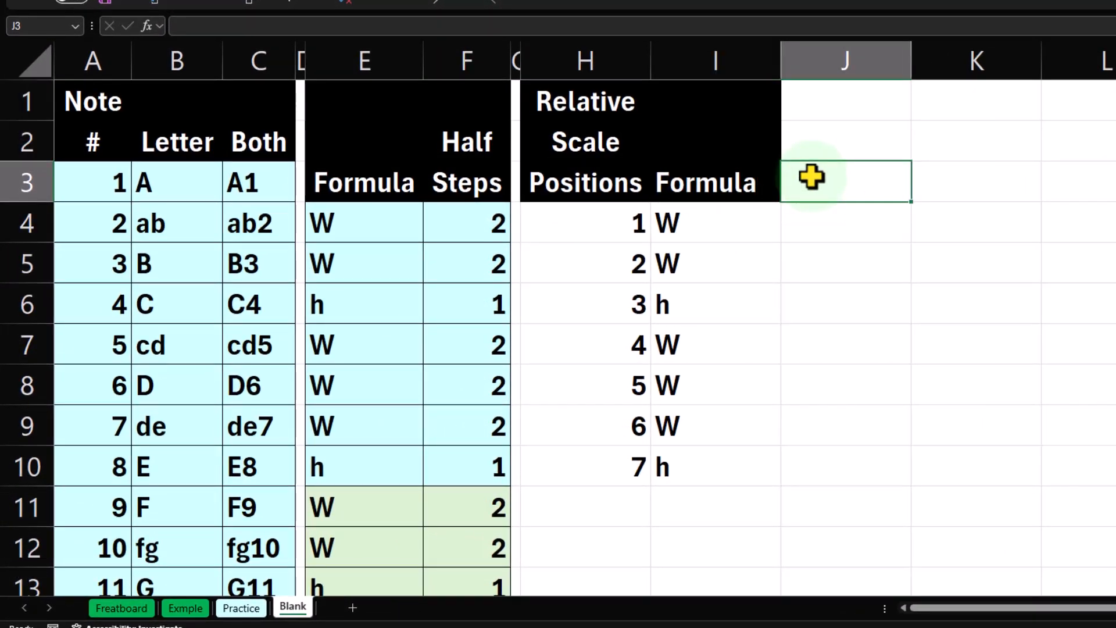
text(Roman)
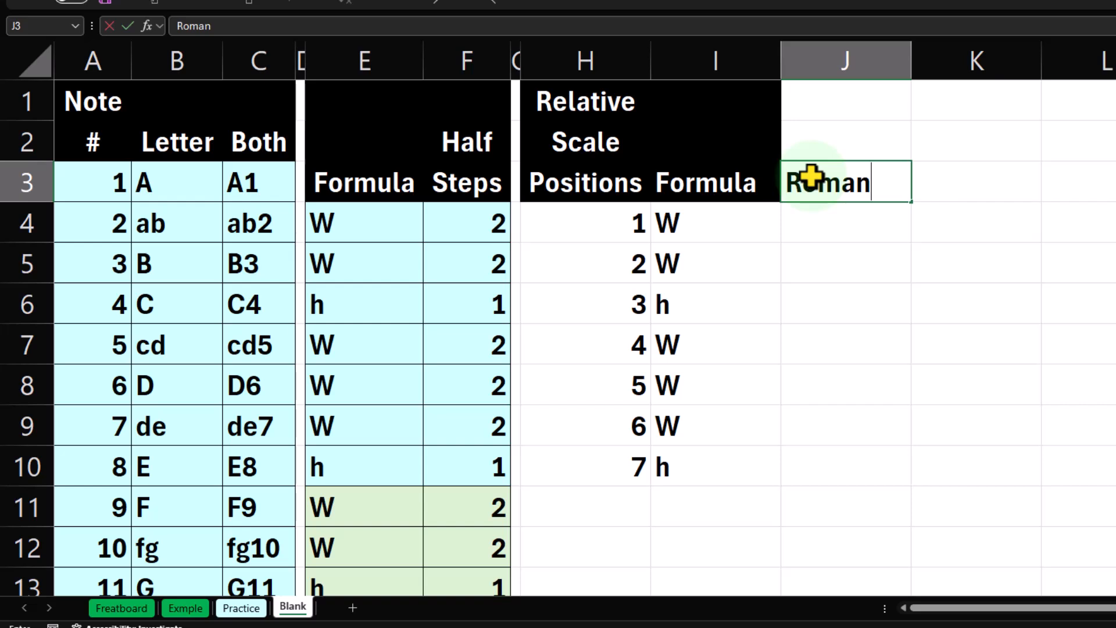
key(Return)
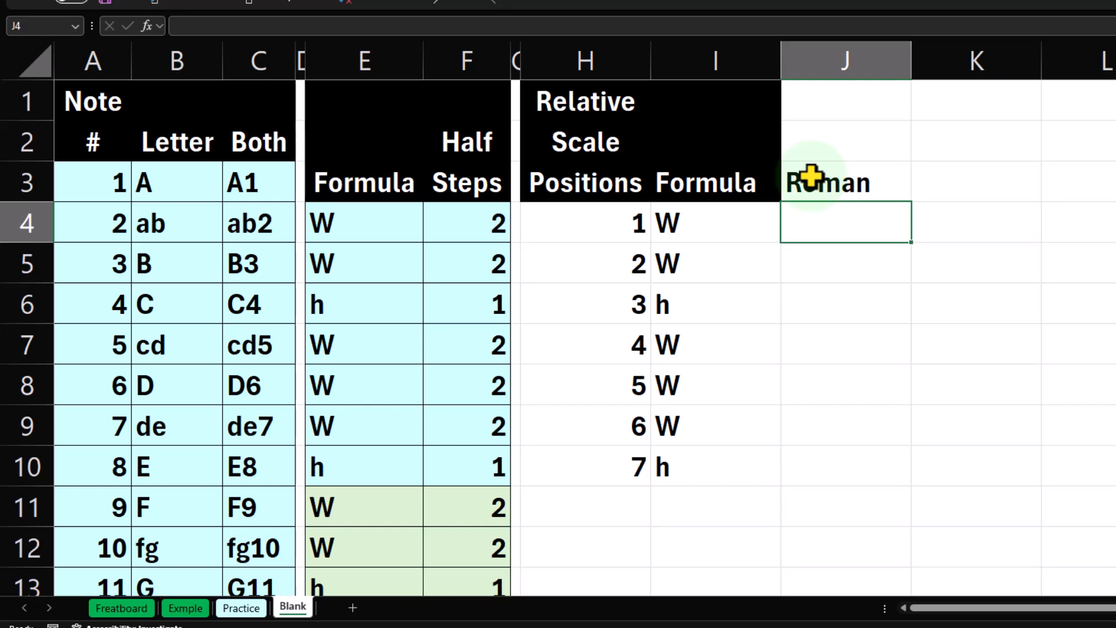
Convert the first relative scale position to a Roman numeral in J4 with the formula =ROMAN(H4).
drag(578, 217, 582, 454)
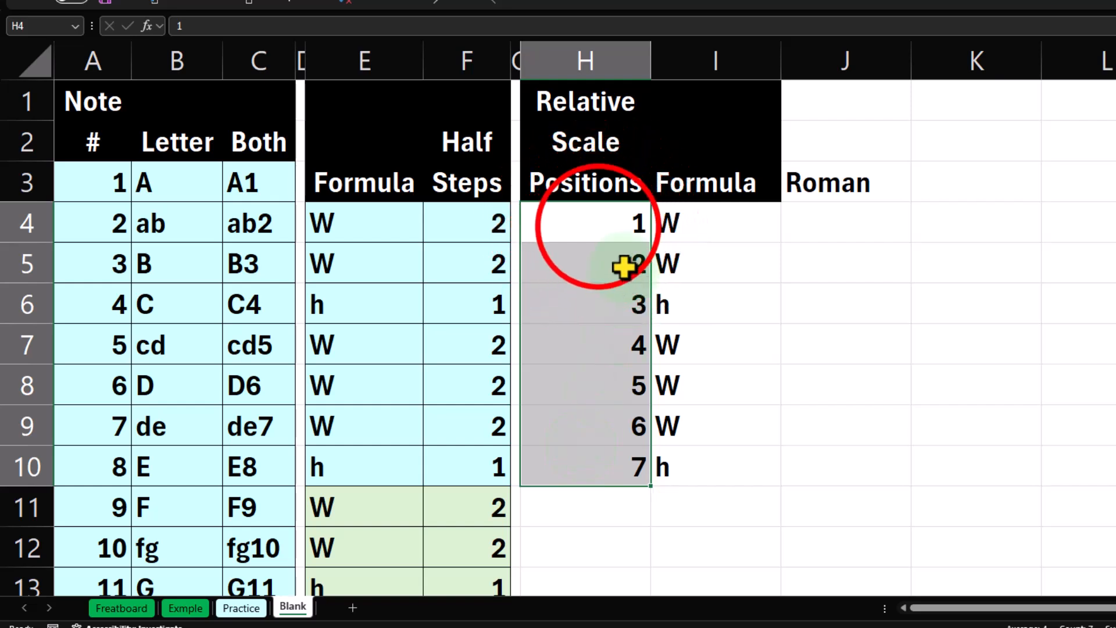
drag(598, 225, 610, 455)
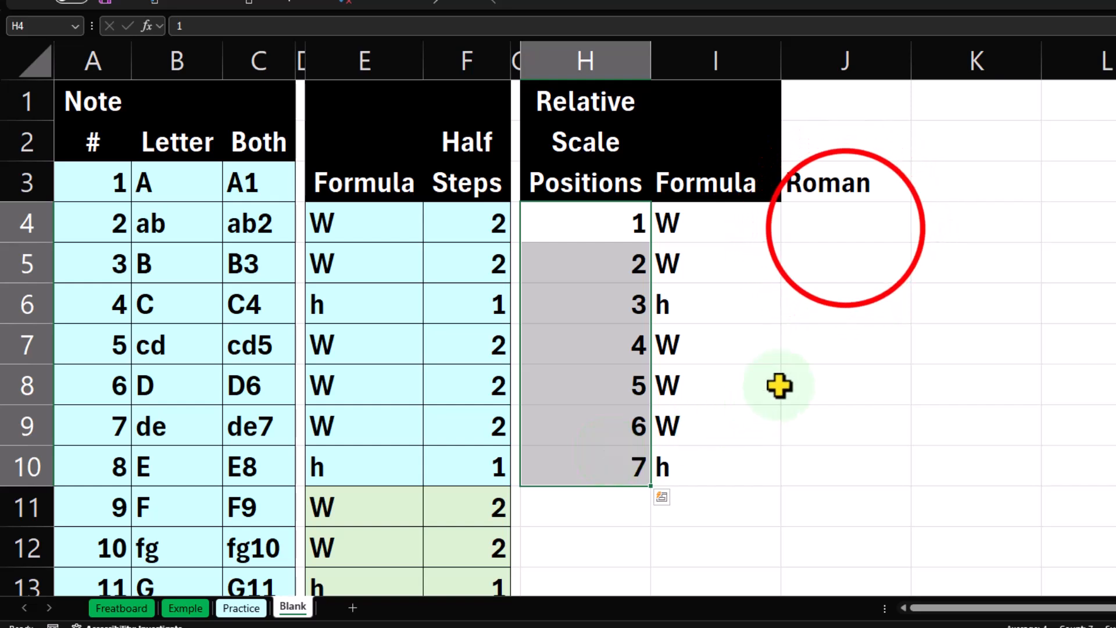
click(848, 227)
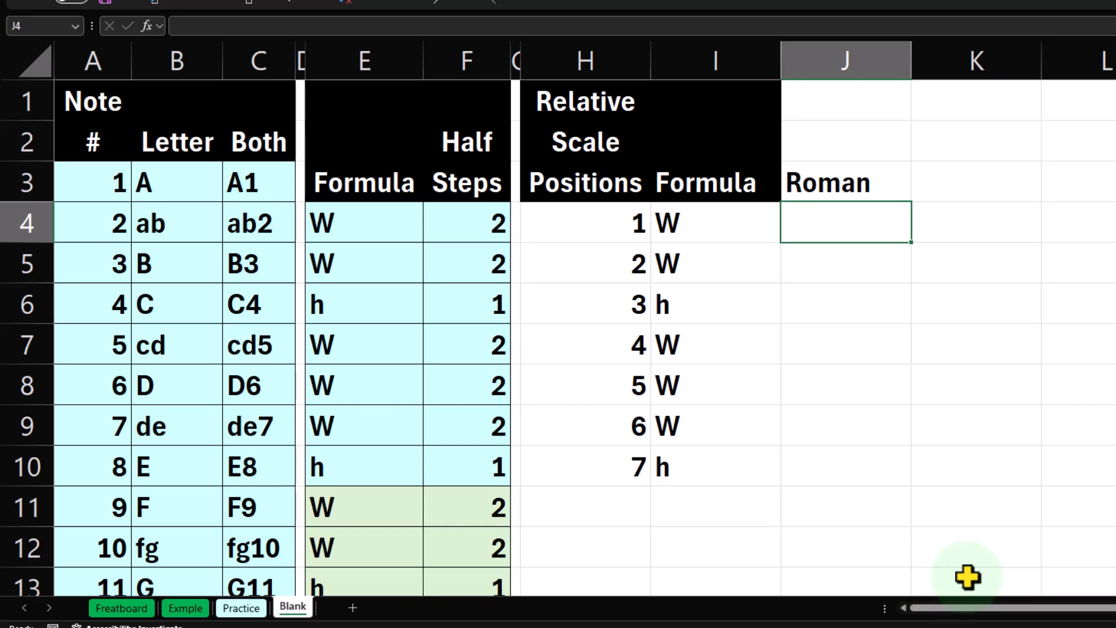
text(=ro)
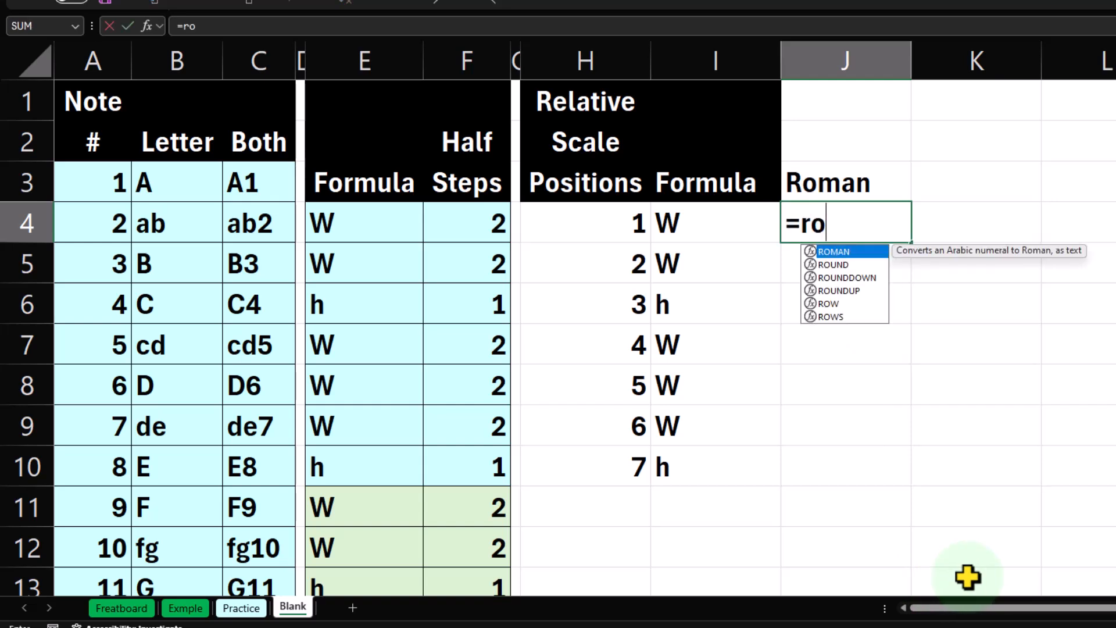
text(m)
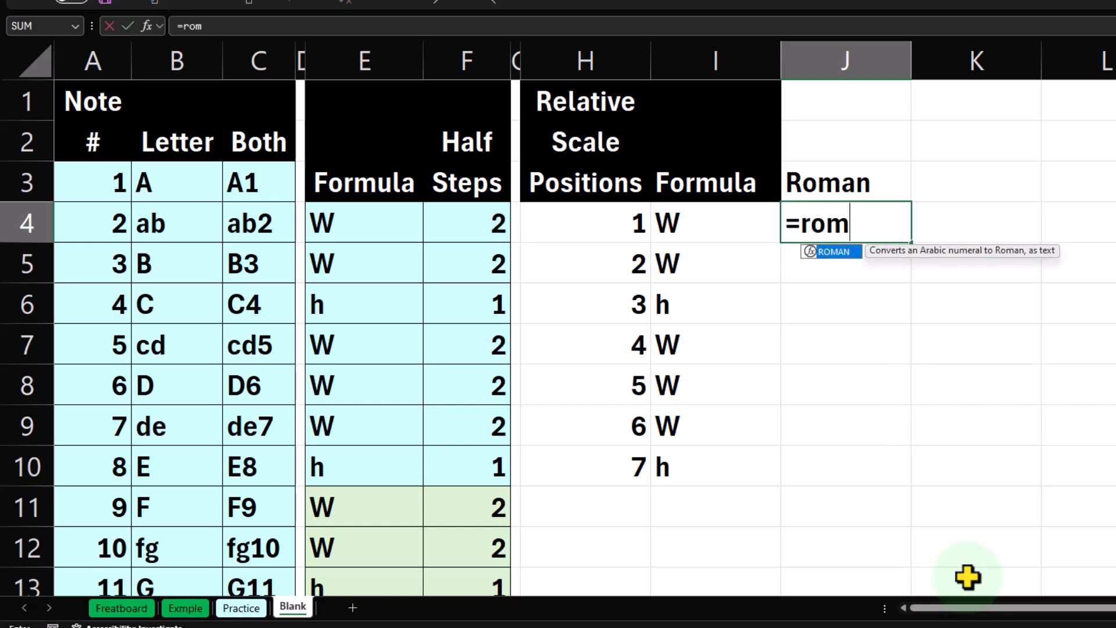
key(Tab)
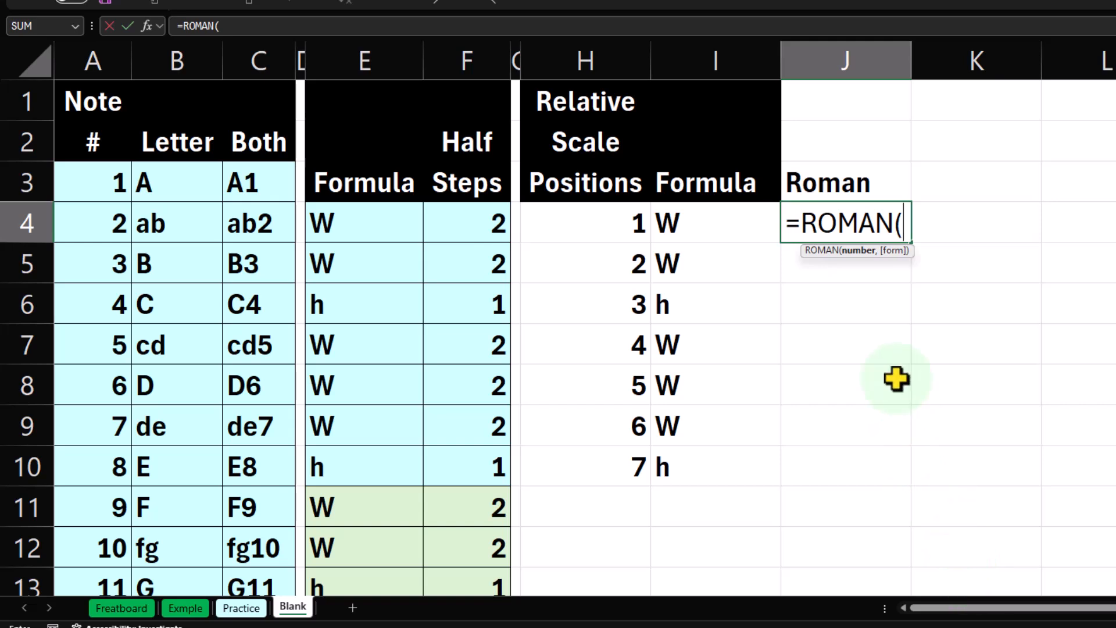
click(622, 232)
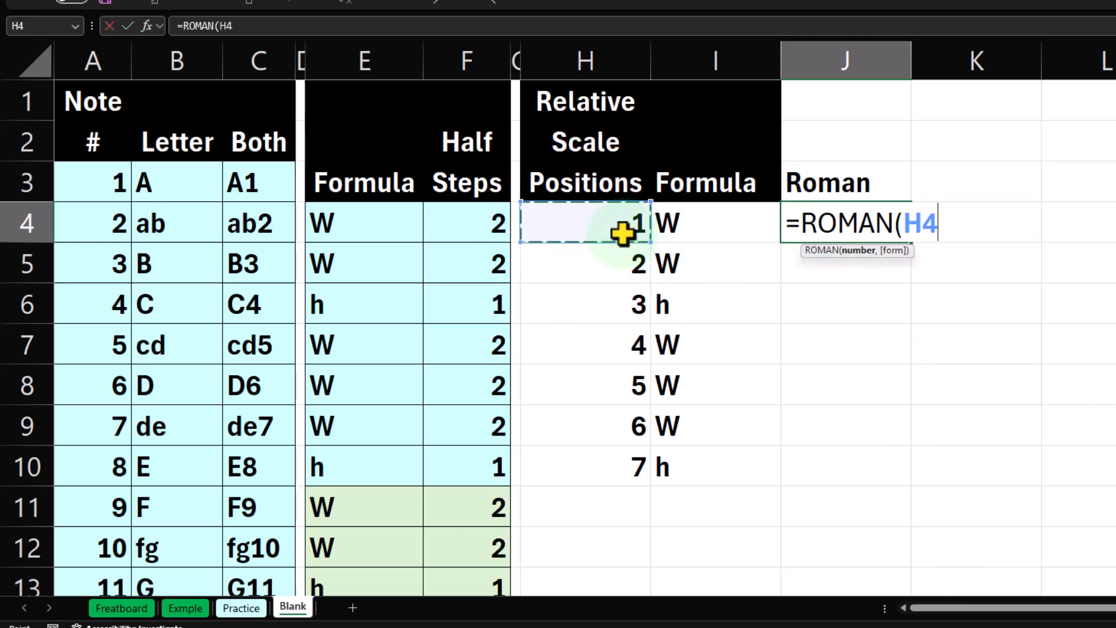
key(Return)
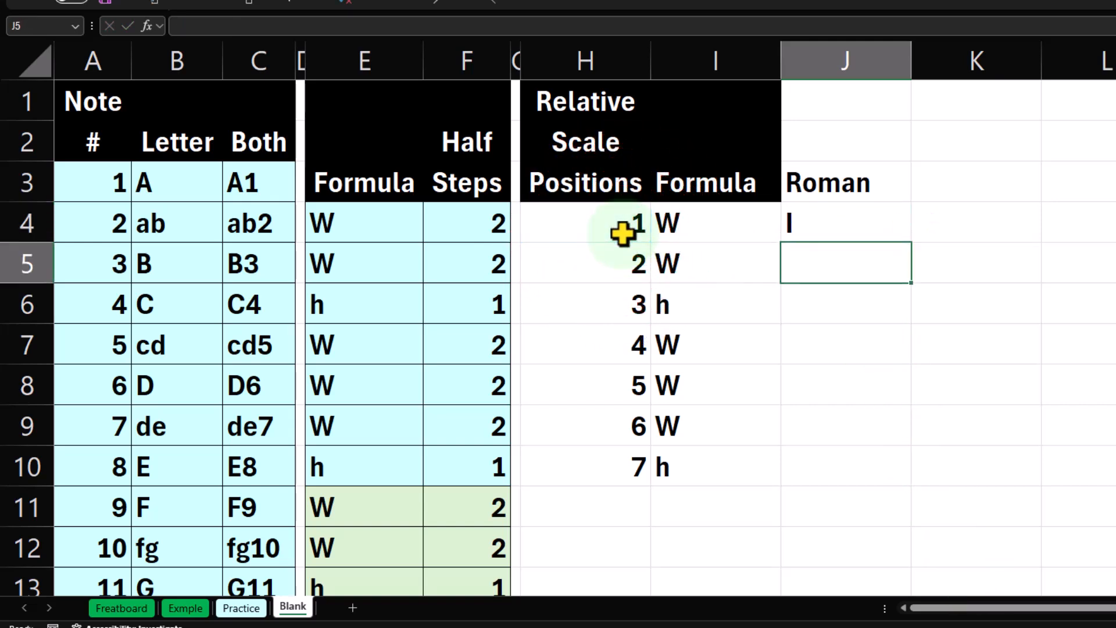
Fill the ROMAN formula in J4 down through J10, alongside the seven scale positions.
click(860, 220)
drag(916, 241, 893, 466)
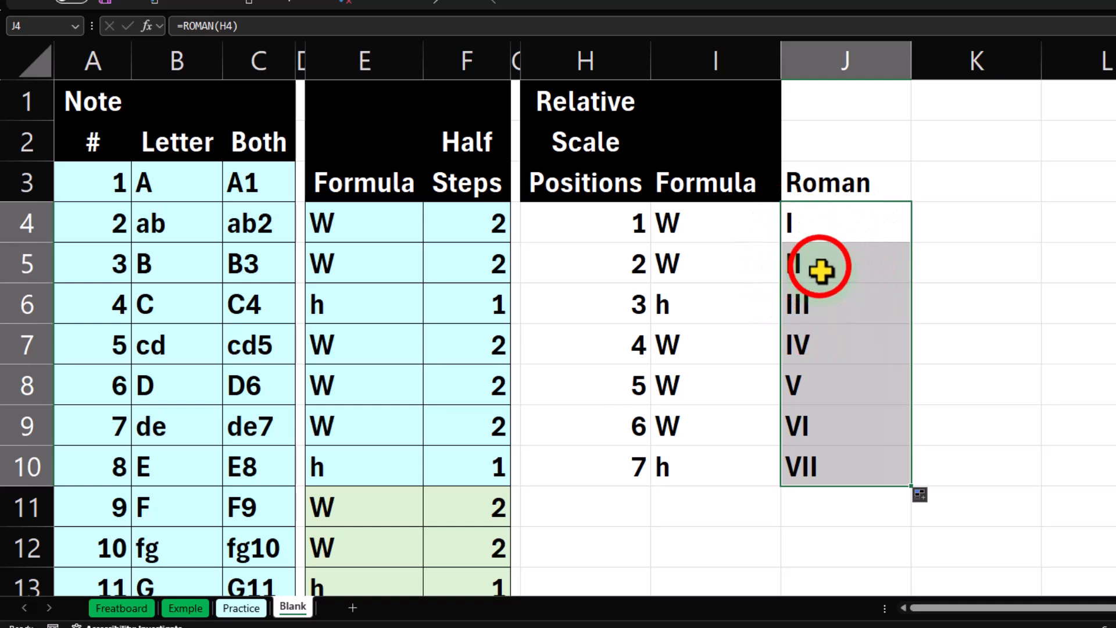
drag(820, 270, 822, 296)
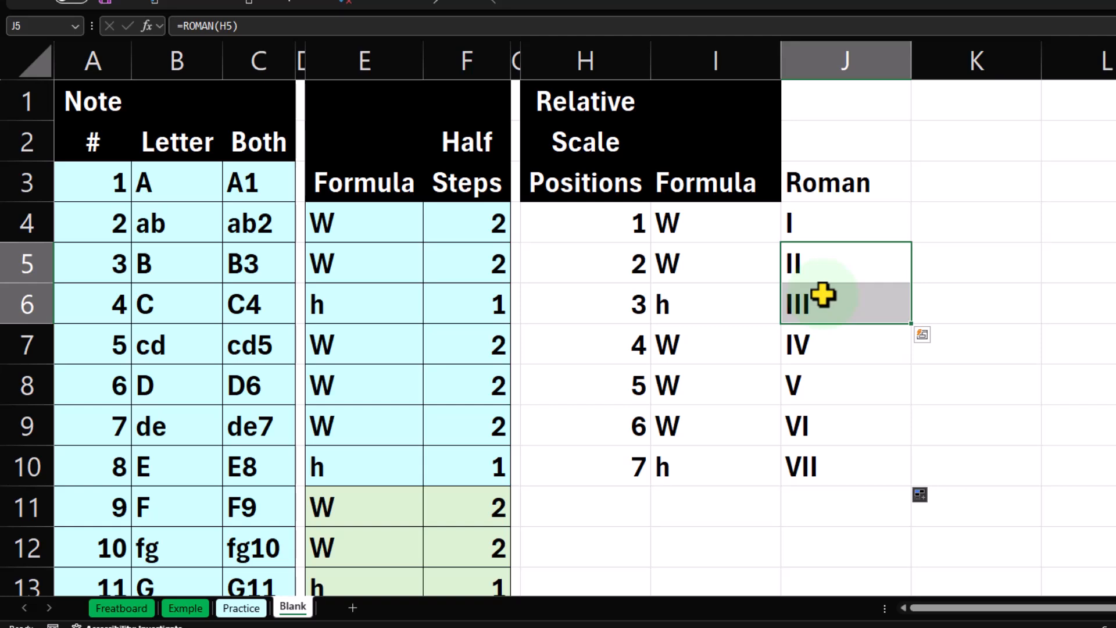
Make the second position's Roman numeral lowercase by changing the formula in J5 to =LOWER(ROMAN(H5)).
click(825, 264)
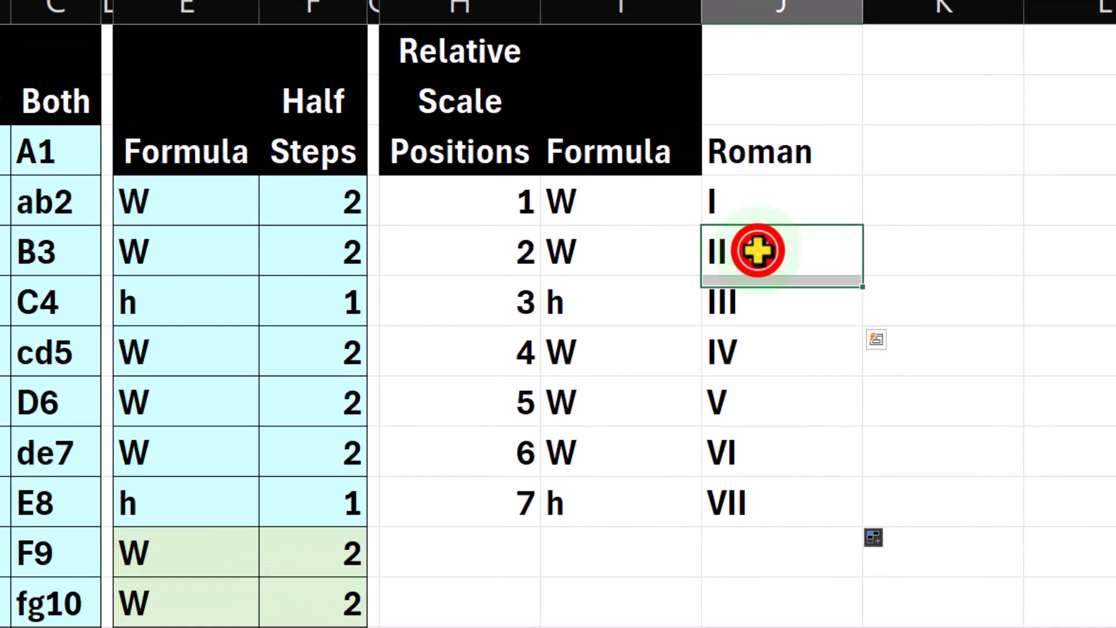
double_click(758, 251)
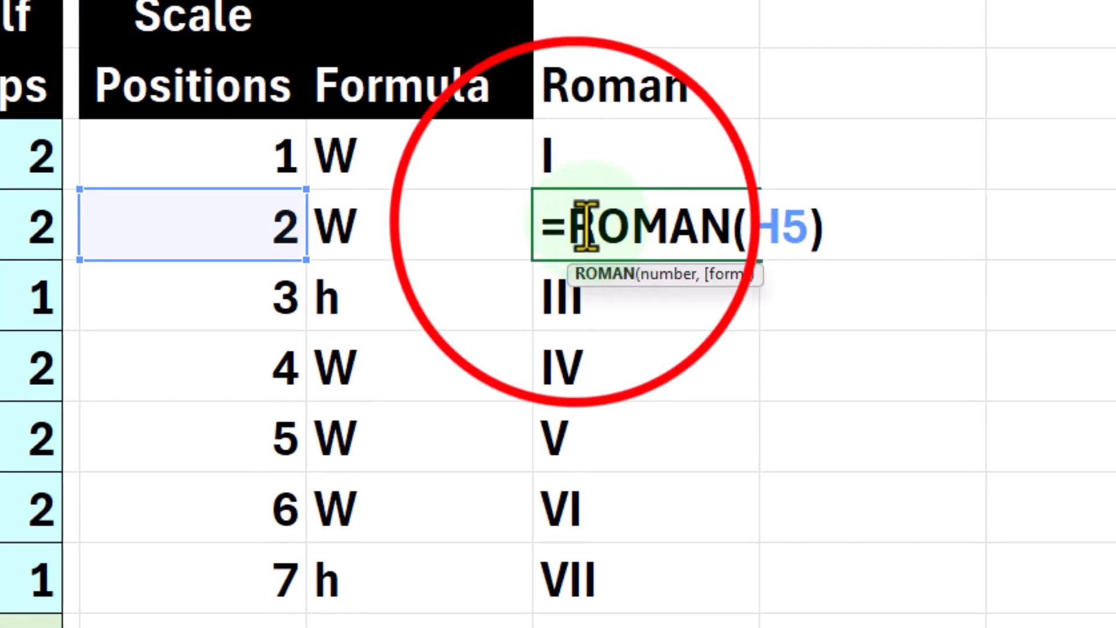
click(731, 250)
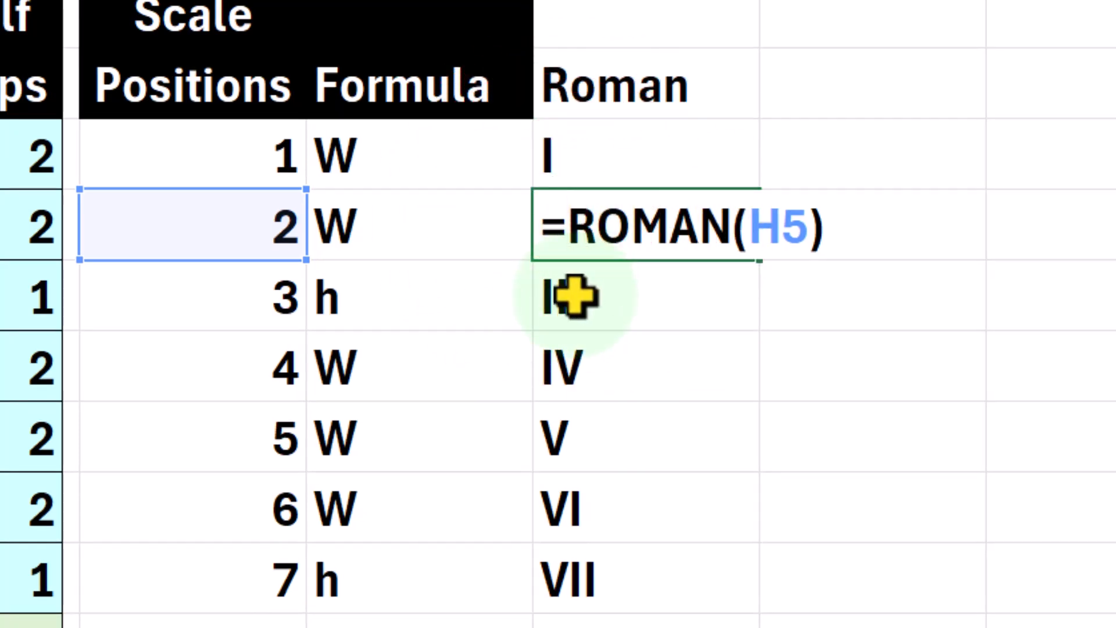
text(lowe4r)
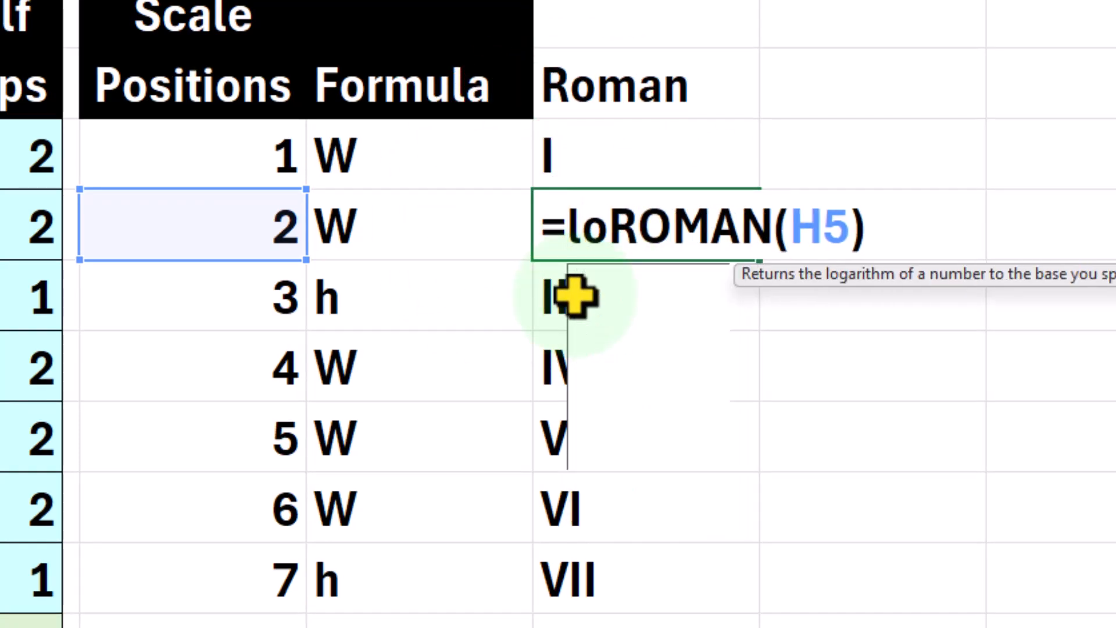
key(BackSpace)
key(BackSpace)
key(Tab)
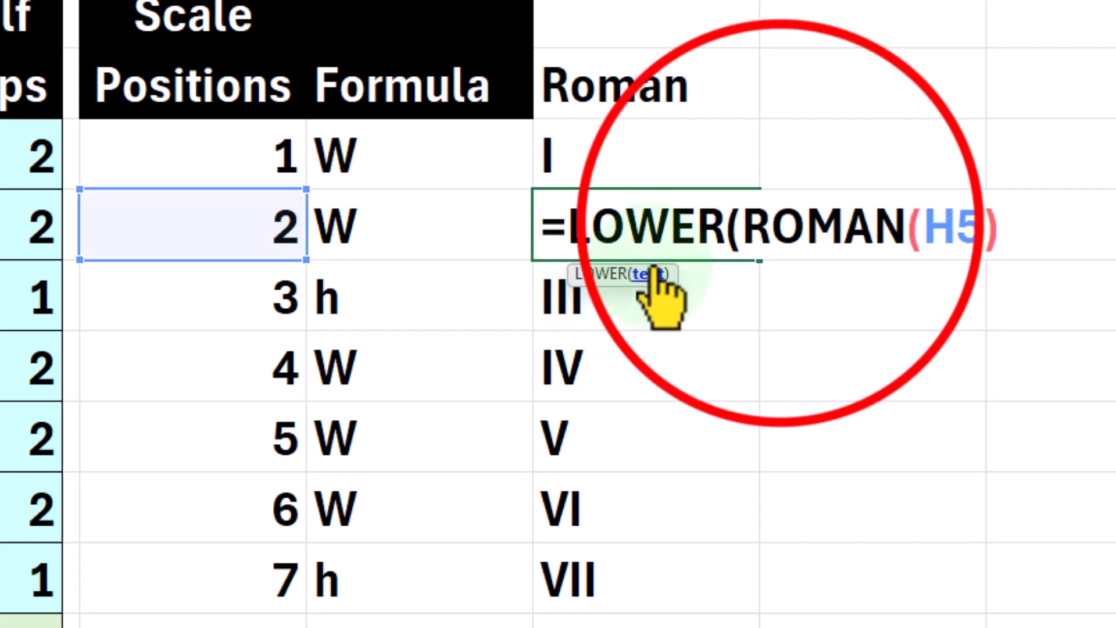
click(1014, 224)
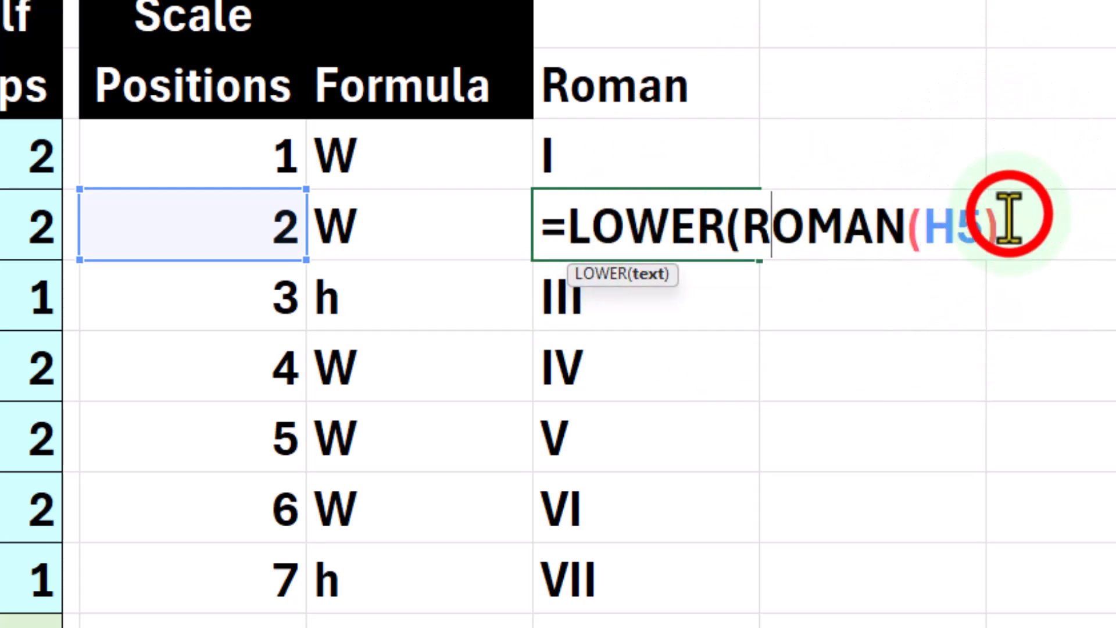
text())
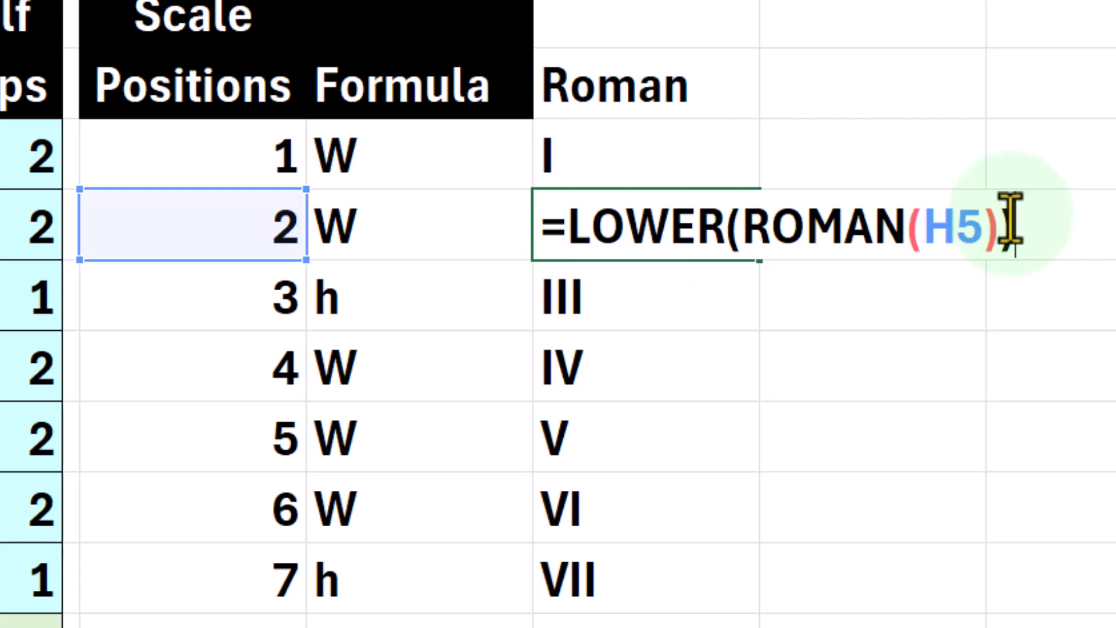
key(Return)
Wrap the third position's formula in J6 with LOWER so it reads =LOWER(ROMAN(H6)).
click(593, 289)
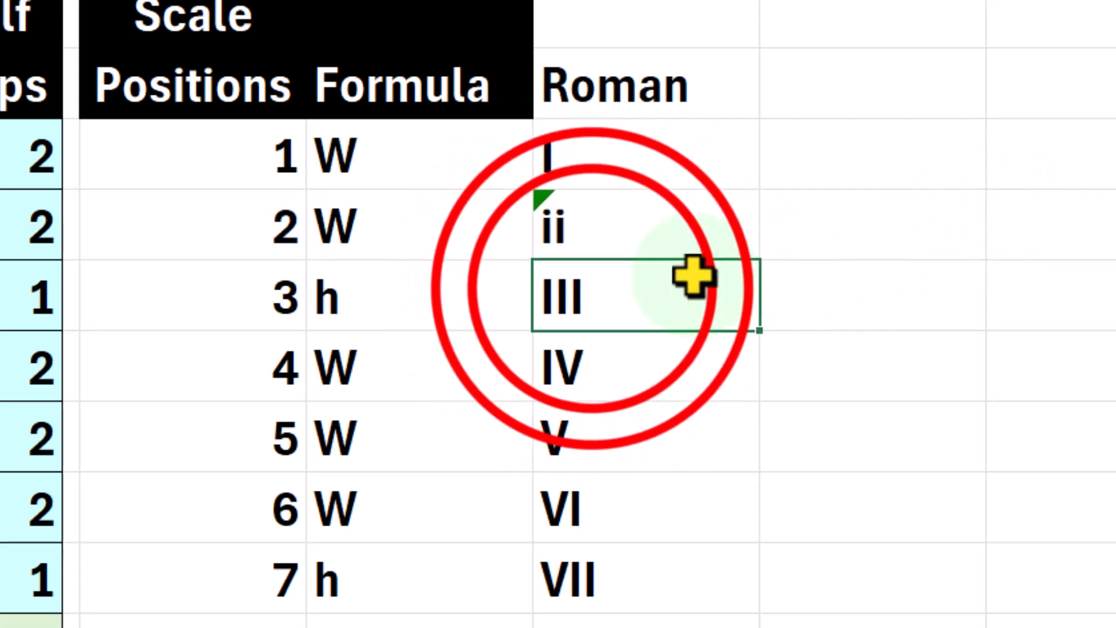
double_click(593, 289)
click(568, 291)
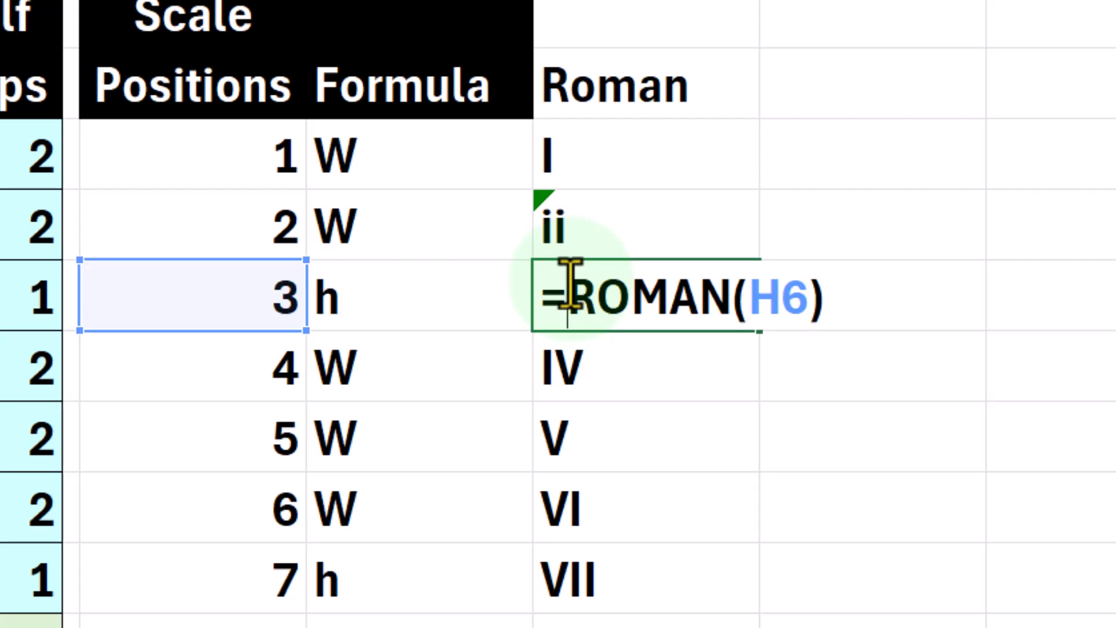
text(Low)
key(Tab)
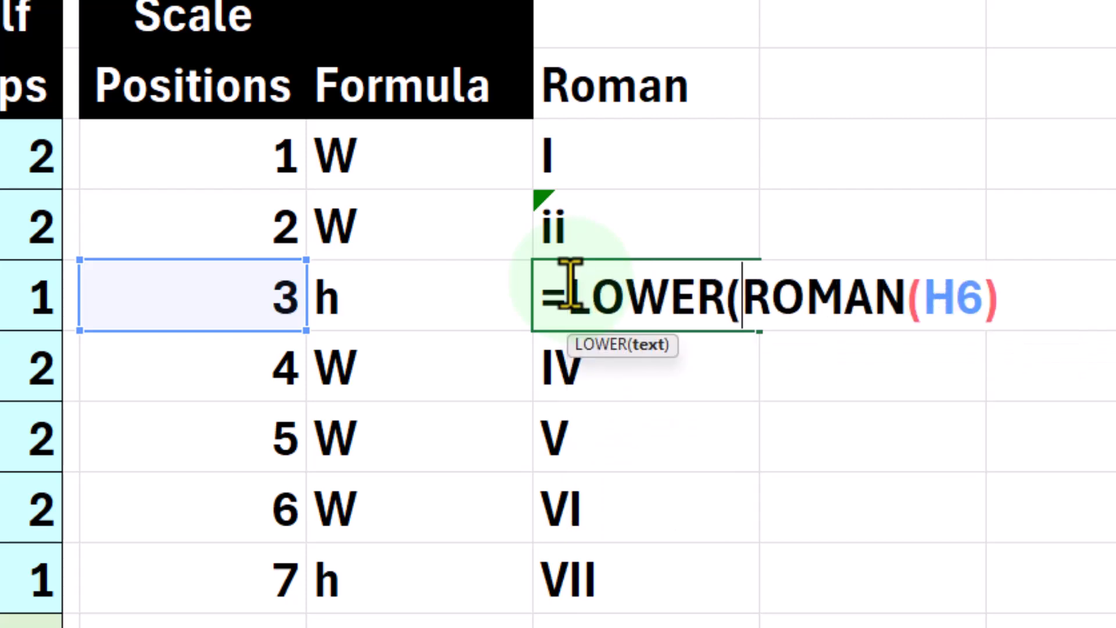
click(1004, 290)
text())
key(Return)
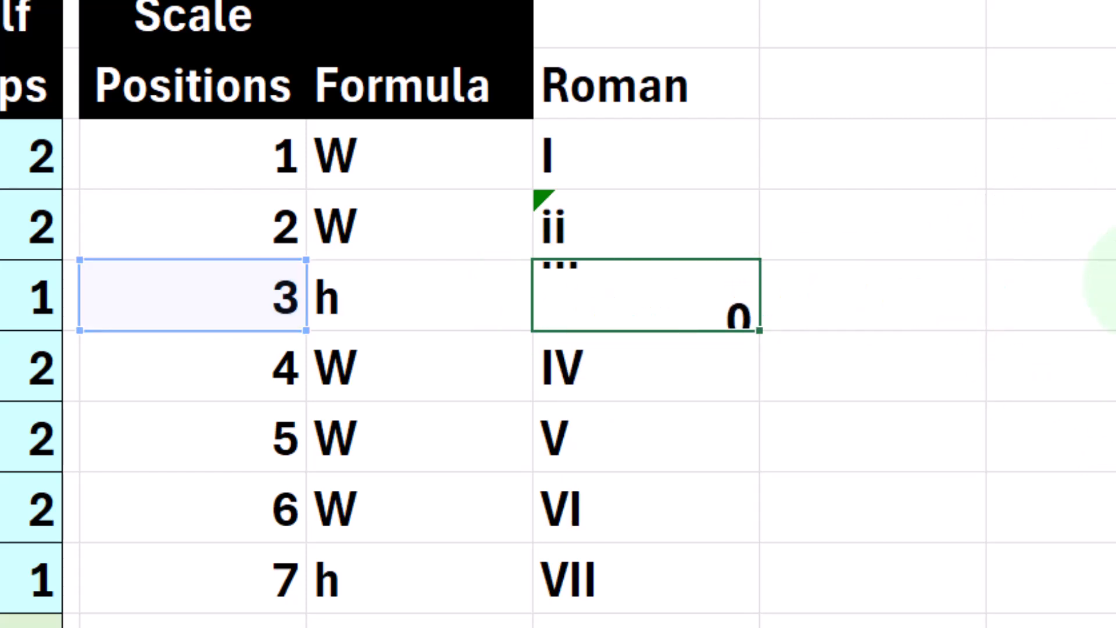
Change the sixth position's Roman numeral formula in J9 to =LOWER(ROMAN(H9)).
double_click(635, 513)
click(569, 512)
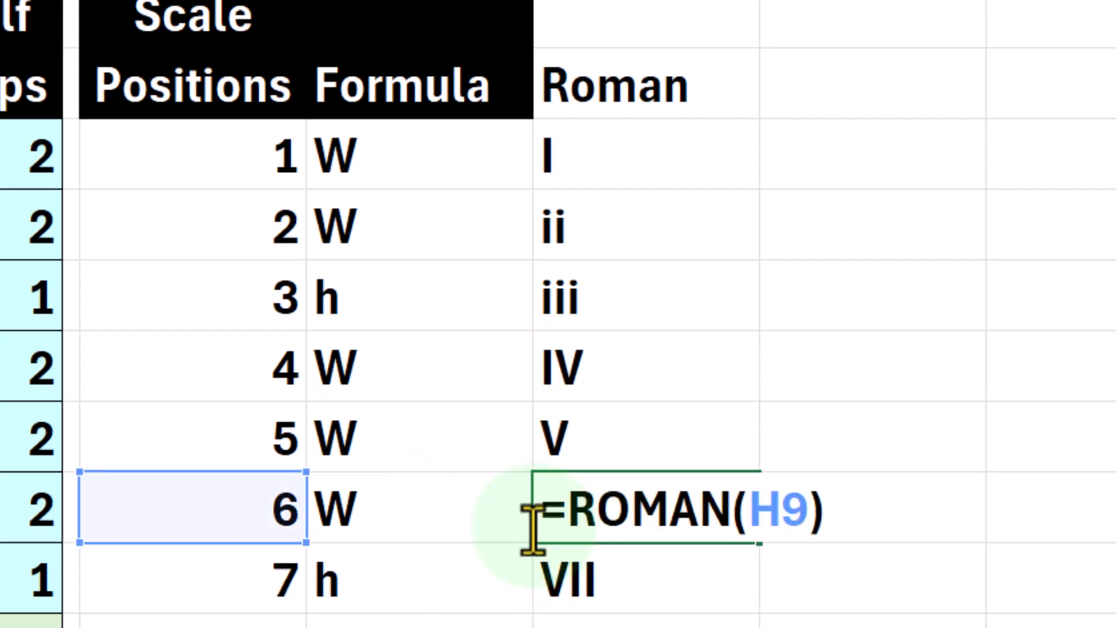
text(lowe)
key(Tab)
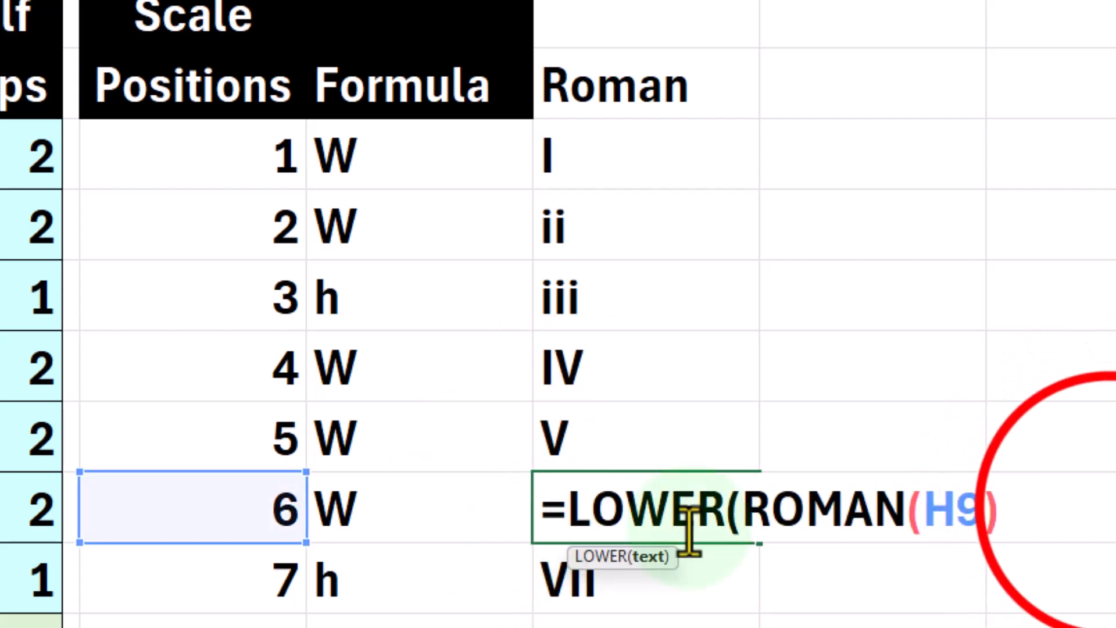
click(1105, 512)
text())
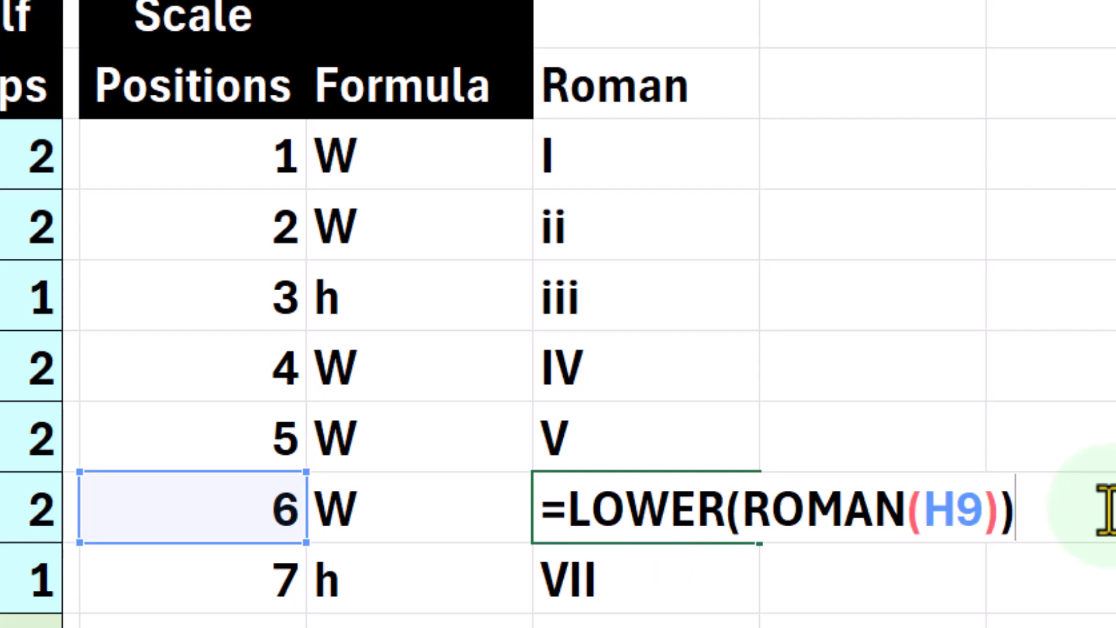
key(Return)
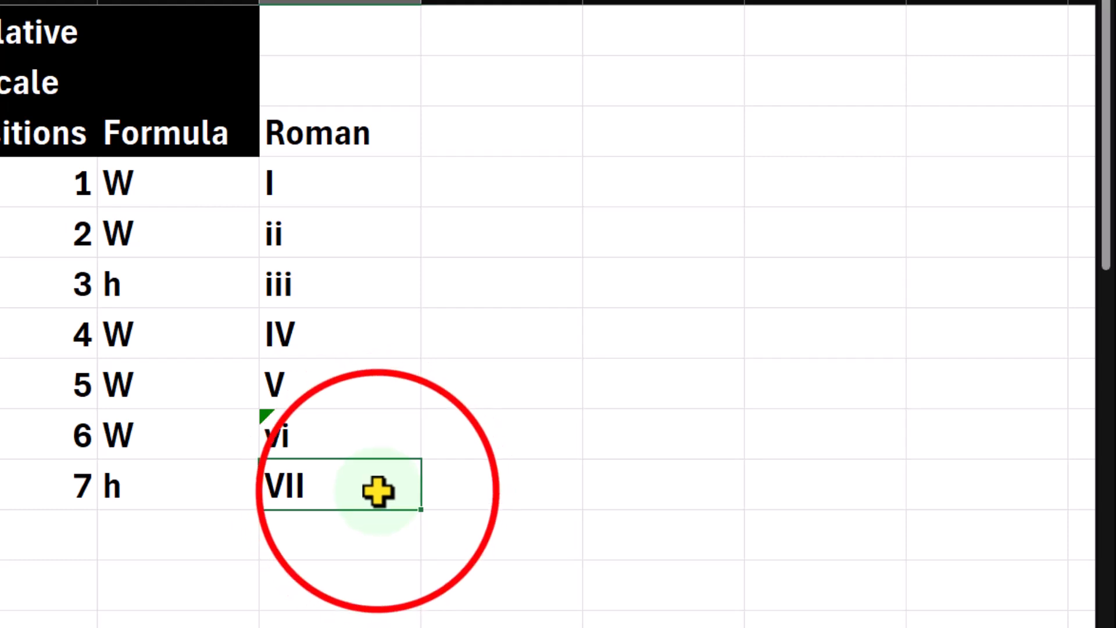
Open the seventh position's Roman numeral formula in J10 for editing.
double_click(378, 492)
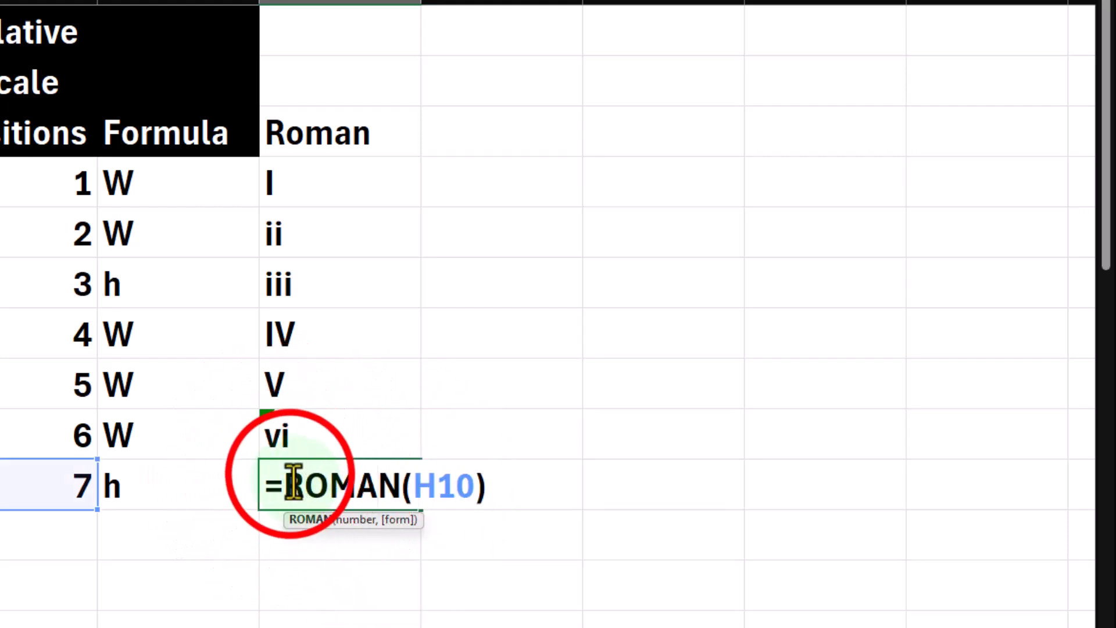
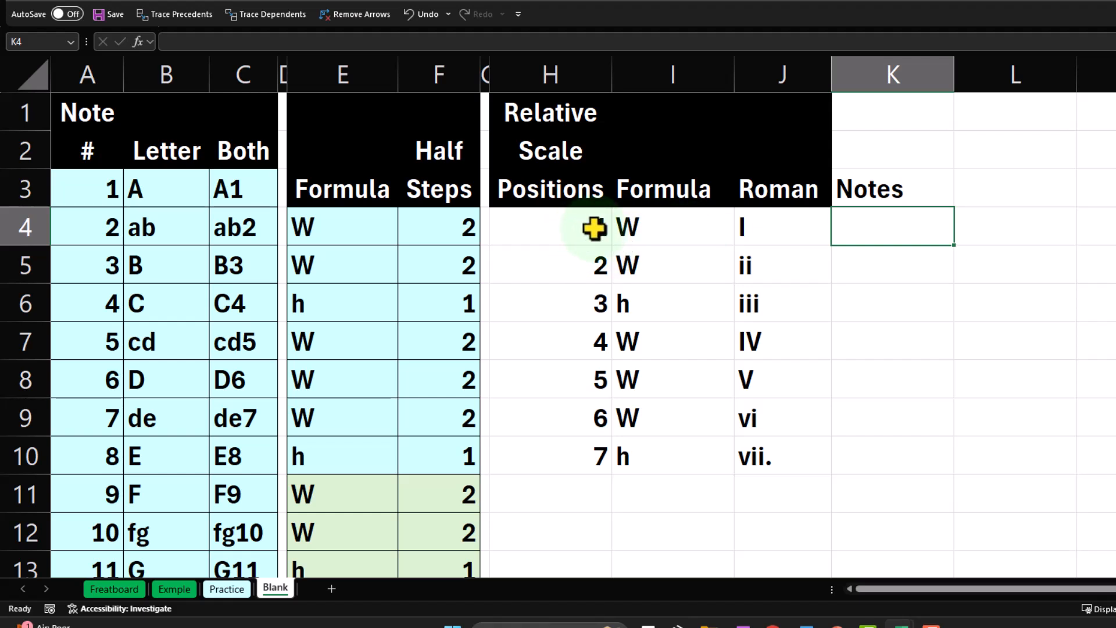
Link the first position's formula cell I4 to its half-step value with =F4.
key(ctrl)
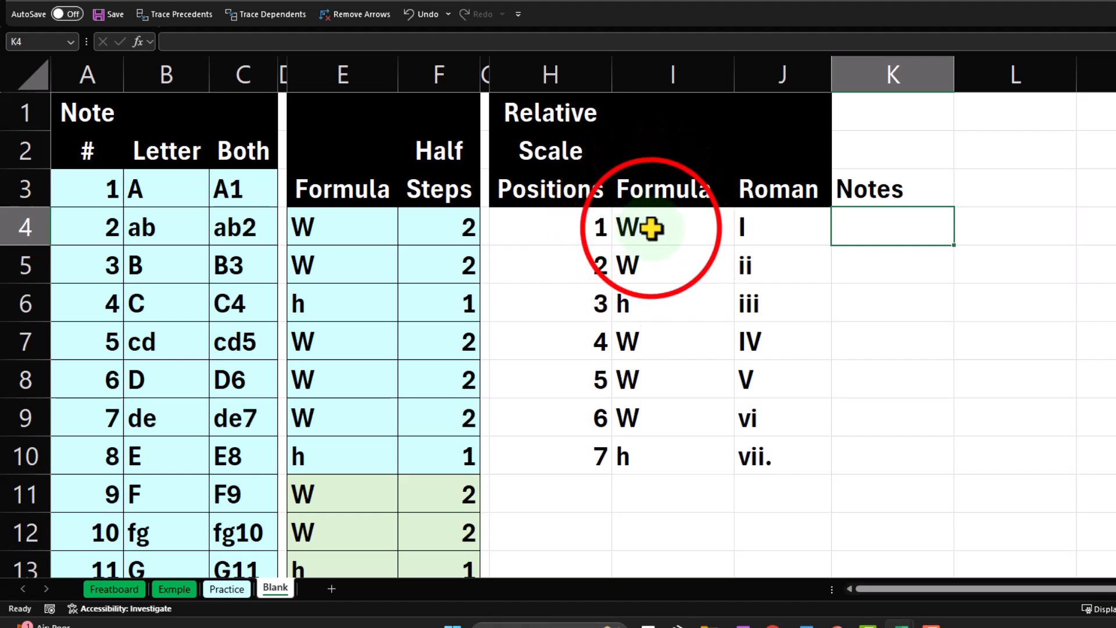
click(650, 228)
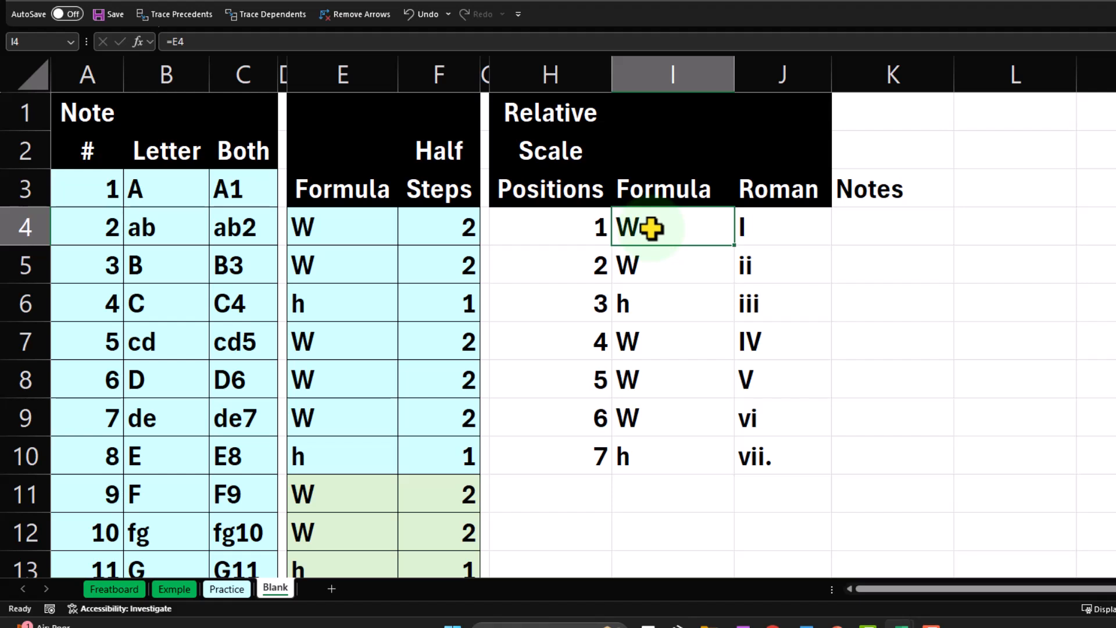
text(=)
key(Left)
key(Left)
key(Left)
key(ctrl)
key(Return)
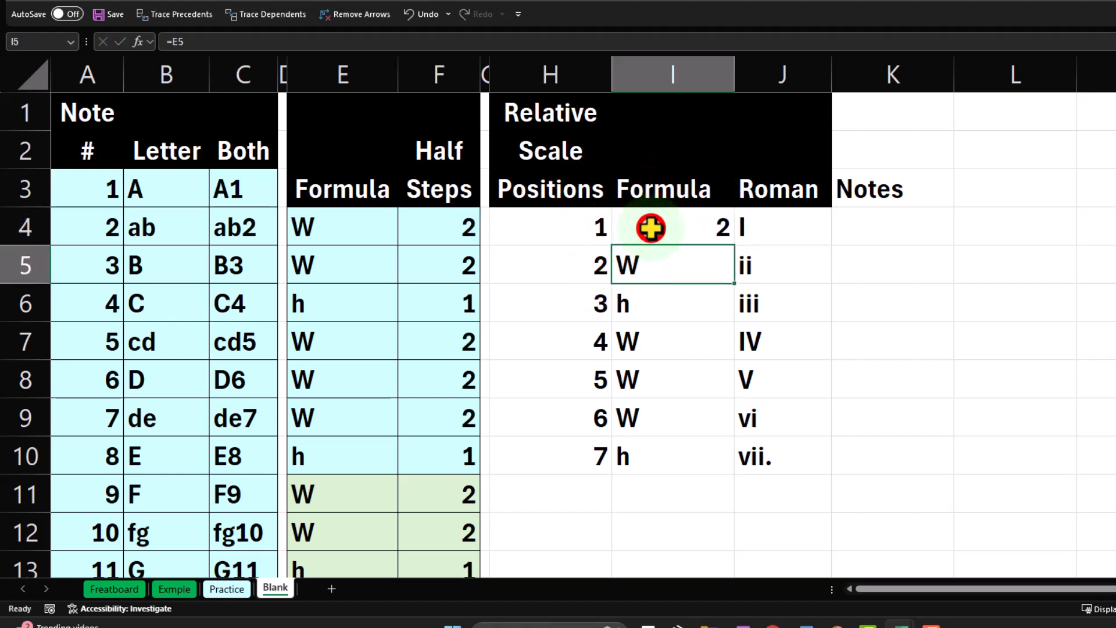
Fill the I4 half-step link down through I10 and check the copied references.
click(651, 228)
drag(733, 245, 717, 458)
click(690, 219)
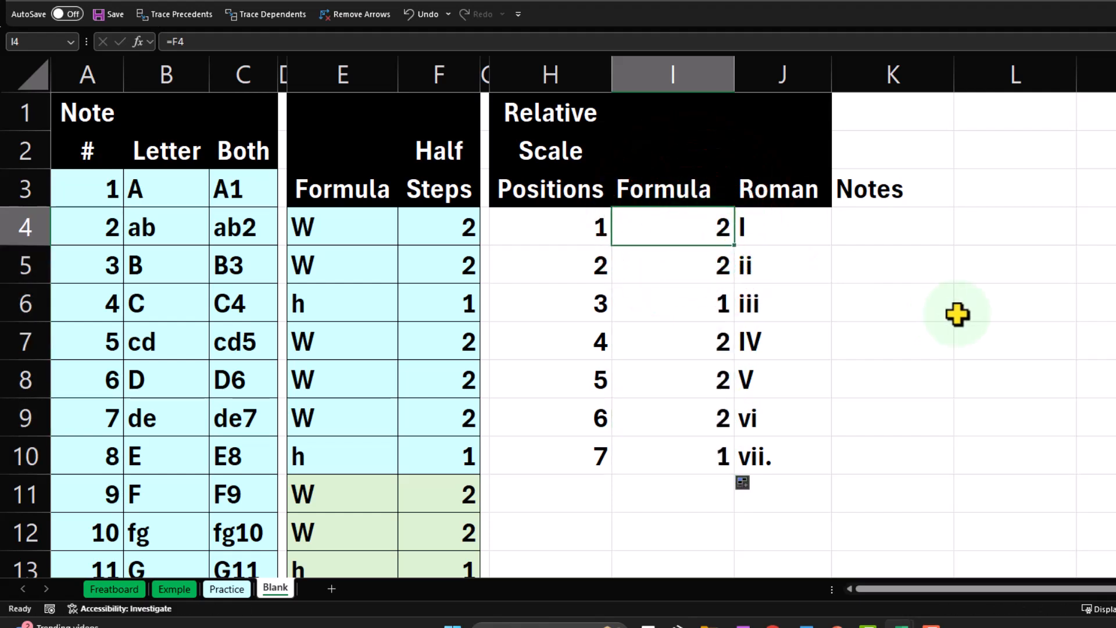
key(Down)
key(Down)
key(Down)
key(Down)
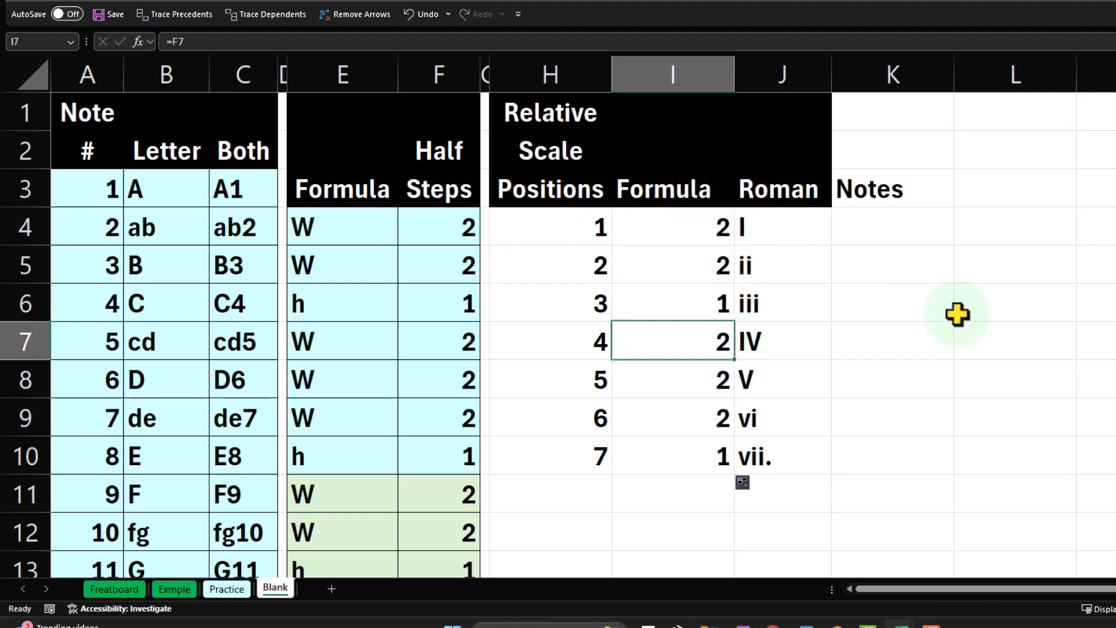
key(Down)
key(Down)
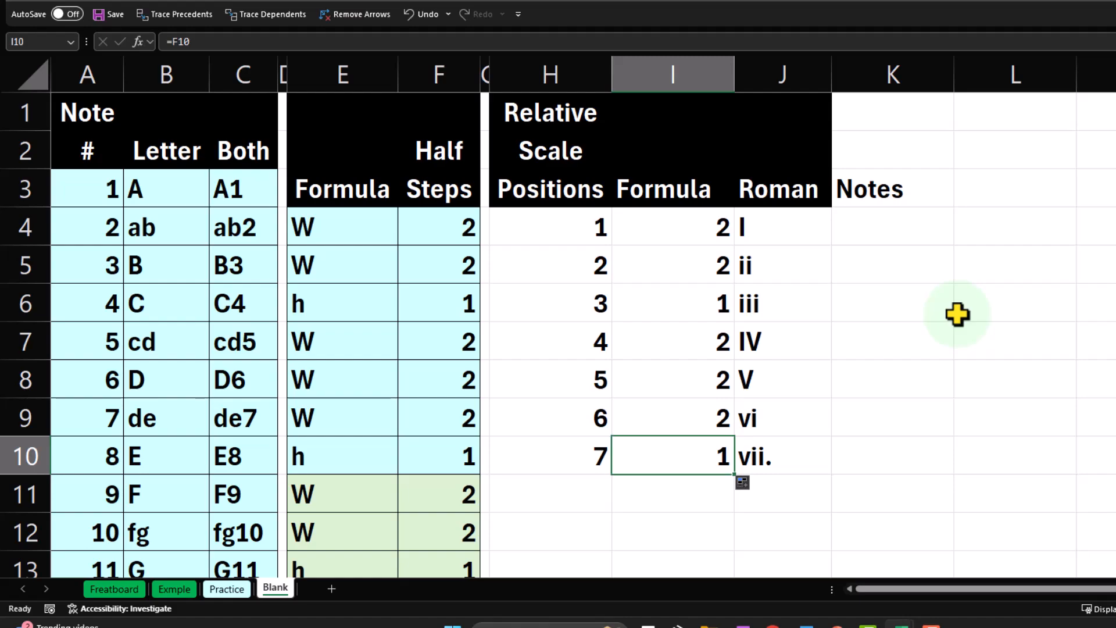
Format the Notes header block K1:K3 with black fill, centered alignment and white text.
drag(889, 112, 880, 181)
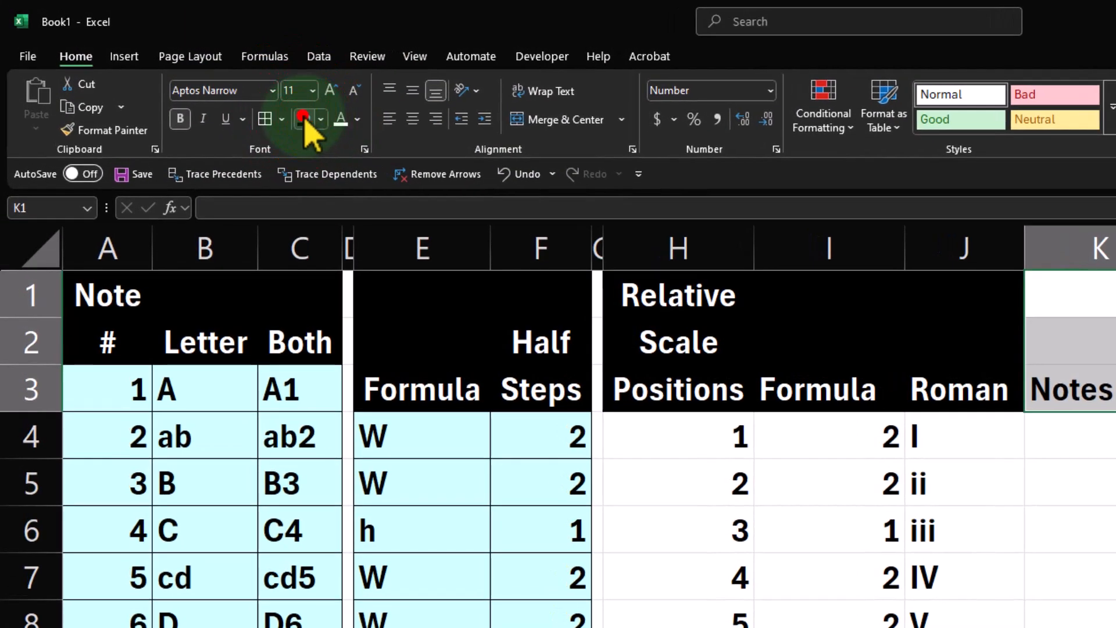
click(200, 77)
click(414, 120)
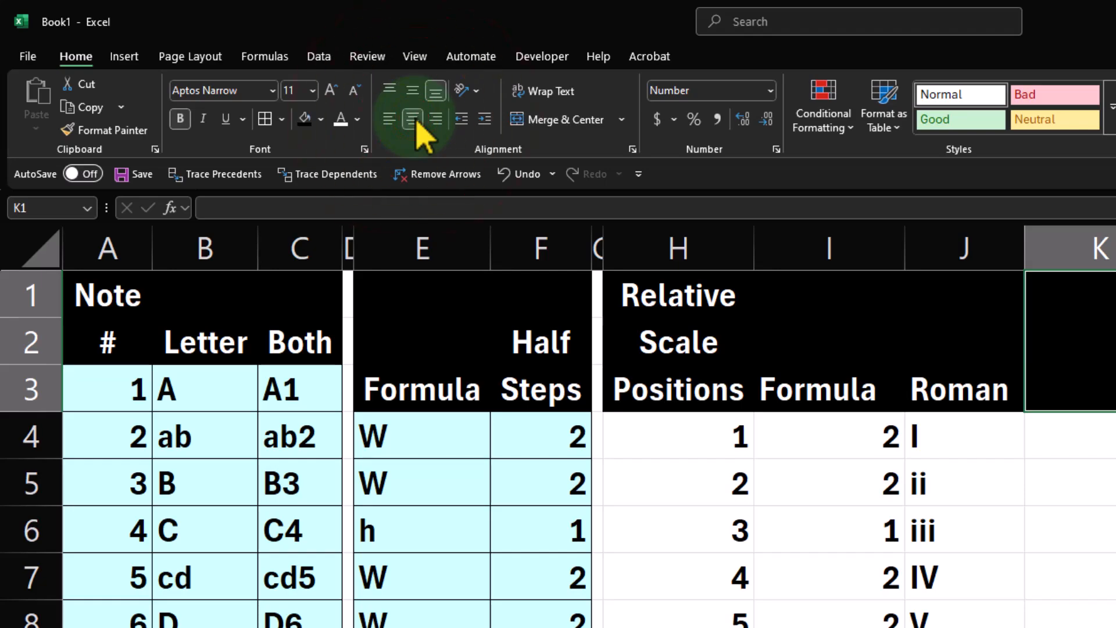
click(341, 118)
Try linking the first Notes cell, K4, to the note letter in B6 with =B6.
click(1087, 447)
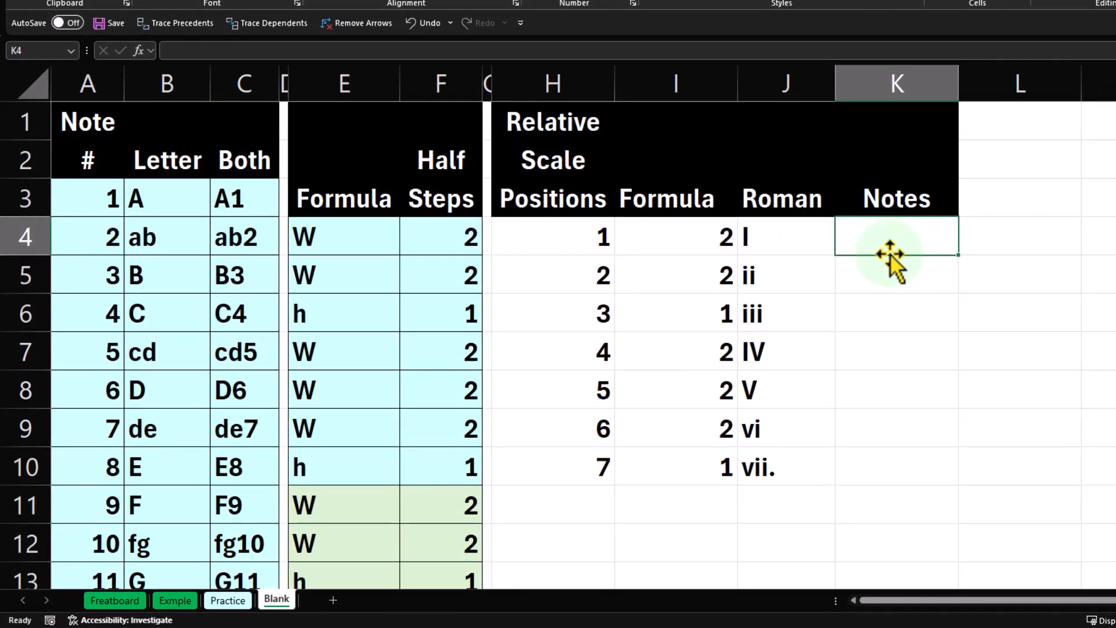
text(=)
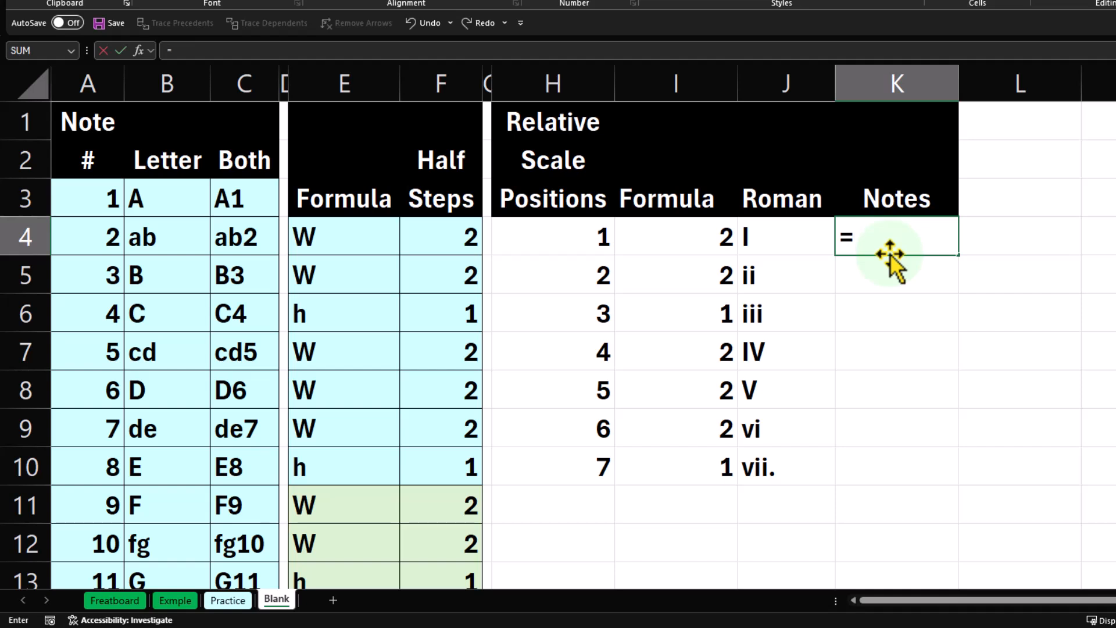
key(Left)
key(Left)
key(Left)
key(Left)
key(Left)
key(Left)
key(Left)
key(Left)
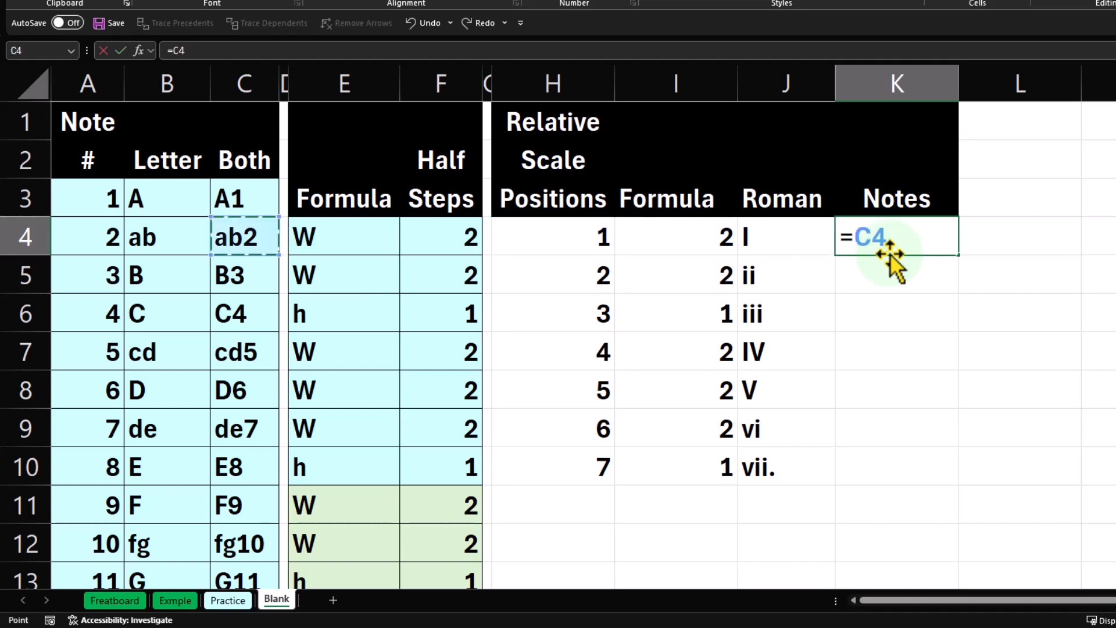
key(Down)
key(Down)
key(Left)
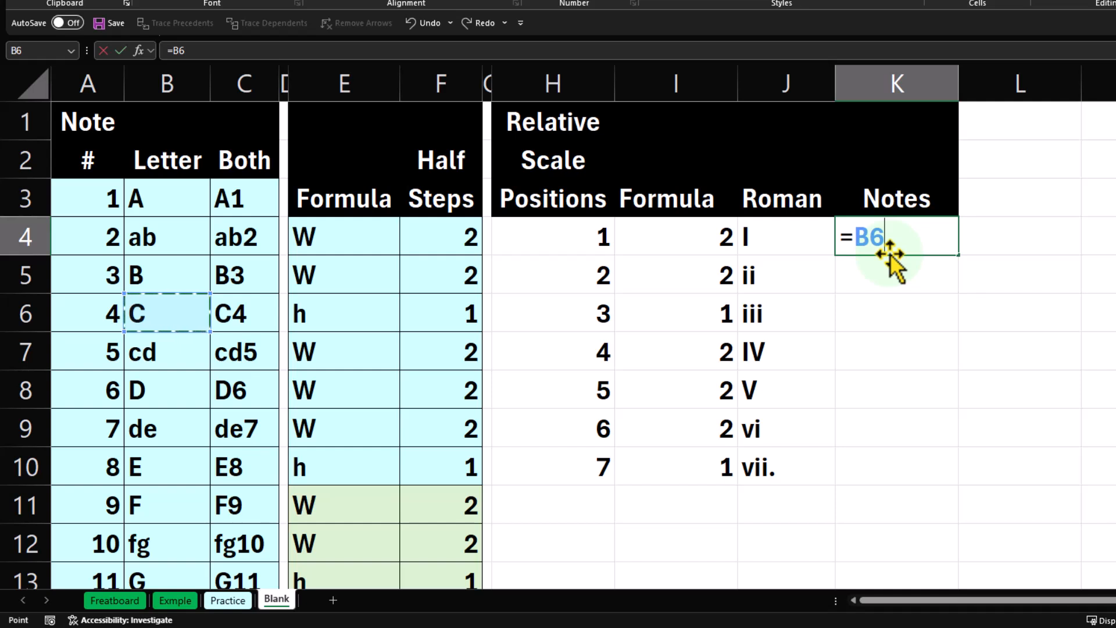
key(Return)
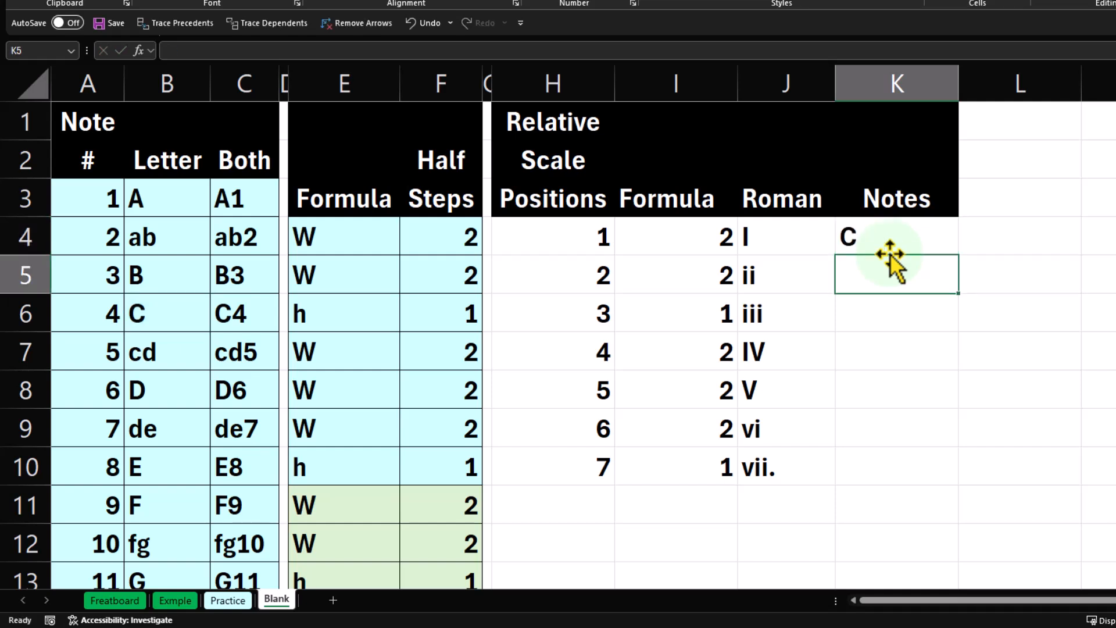
click(902, 230)
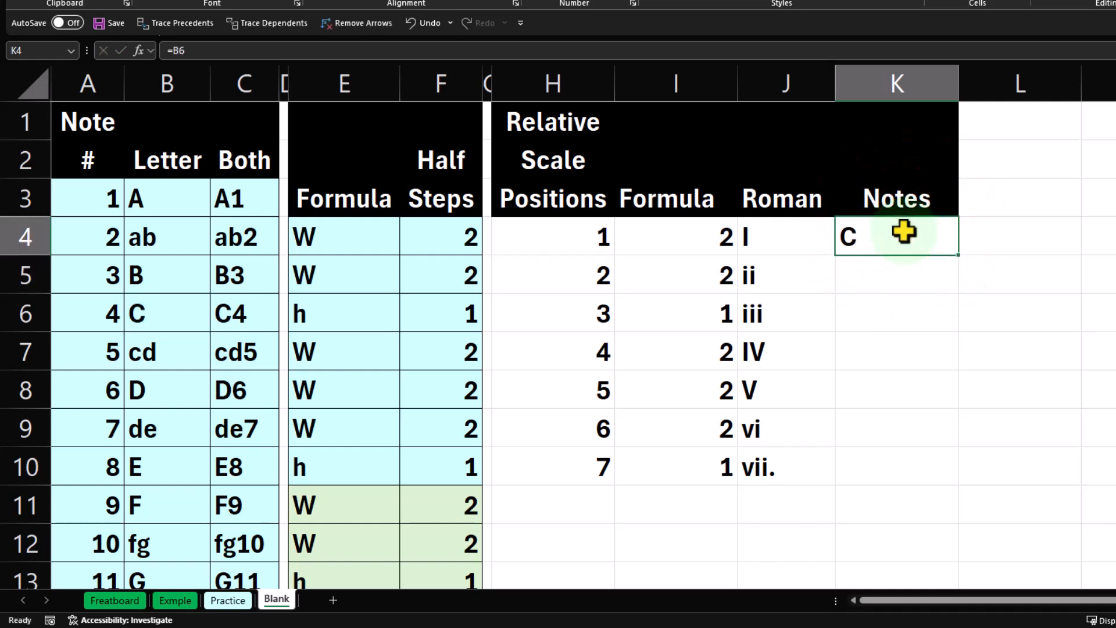
key(Delete)
Enter 4 as the starting note number in K2, above the Notes heading.
key(Up)
key(Up)
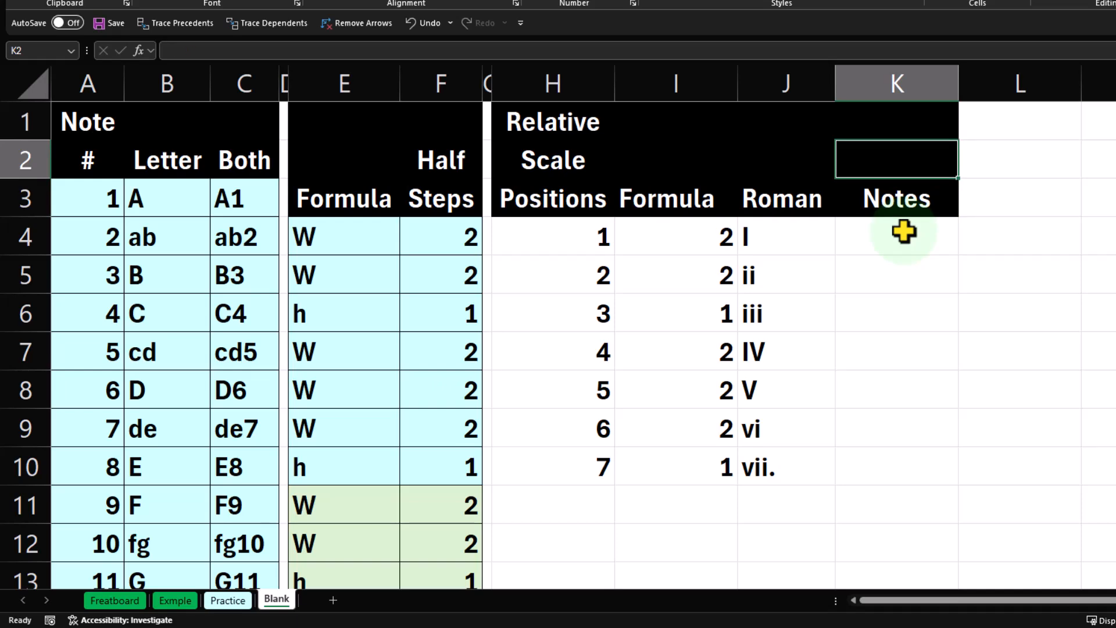
text(4)
key(Return)
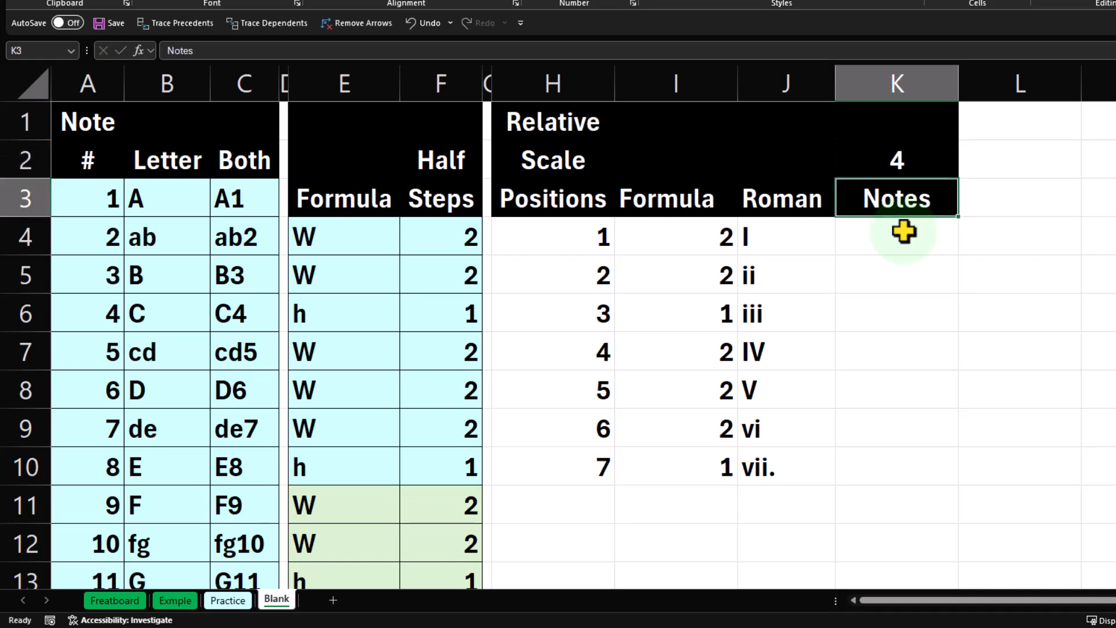
Give the starting note cell K2 a yellow fill and black text.
key(Up)
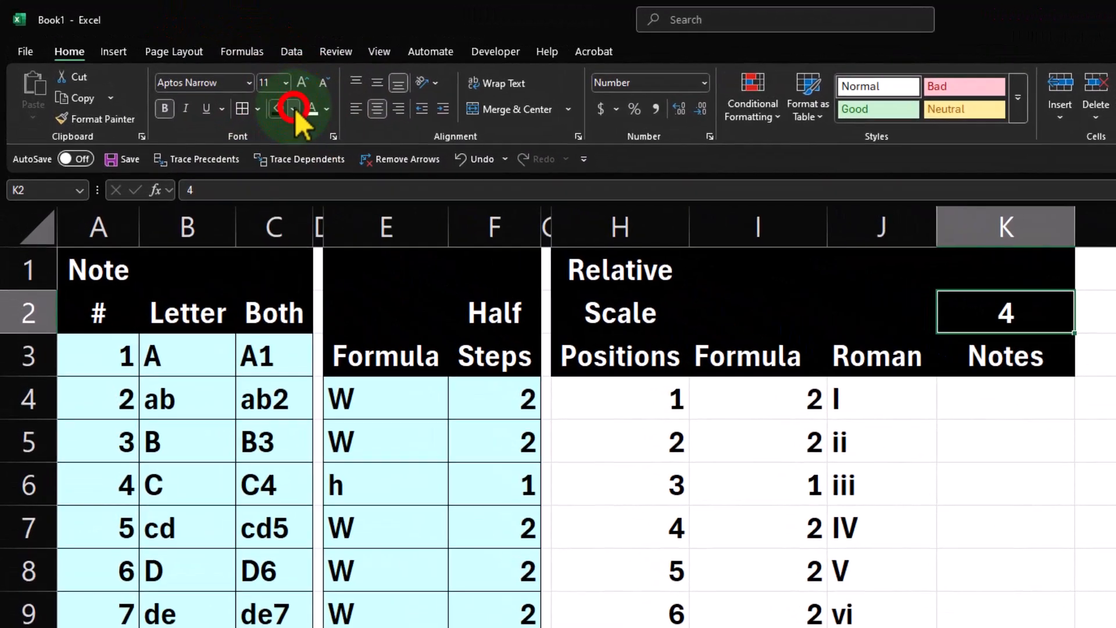
click(211, 77)
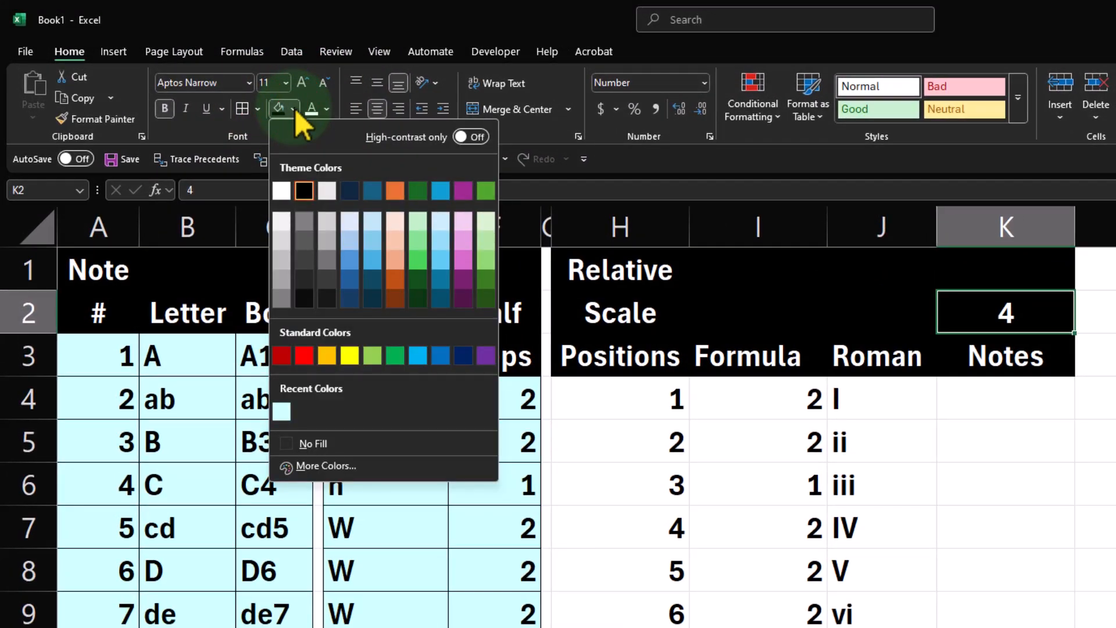
click(352, 357)
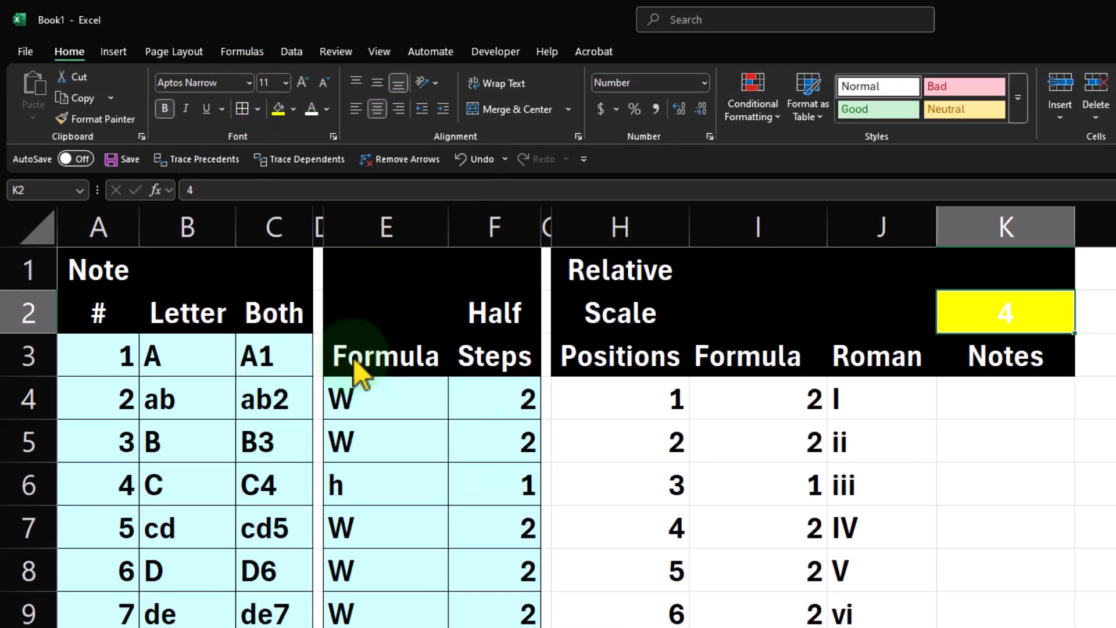
click(327, 108)
click(337, 217)
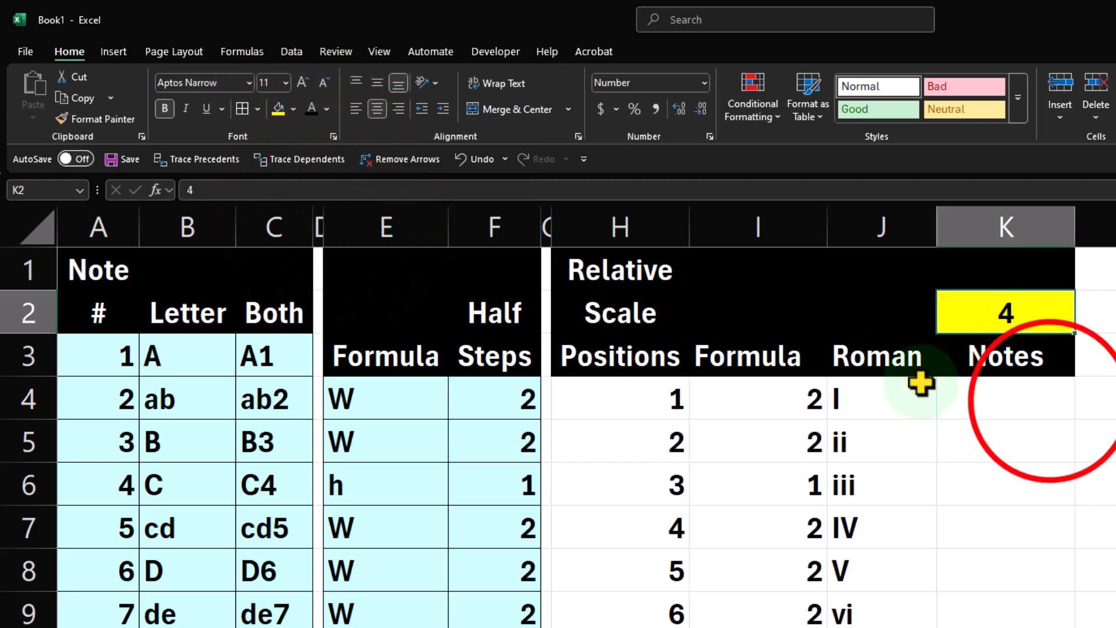
Link the first position's note in K4 to the starting note number with =K2.
click(1059, 406)
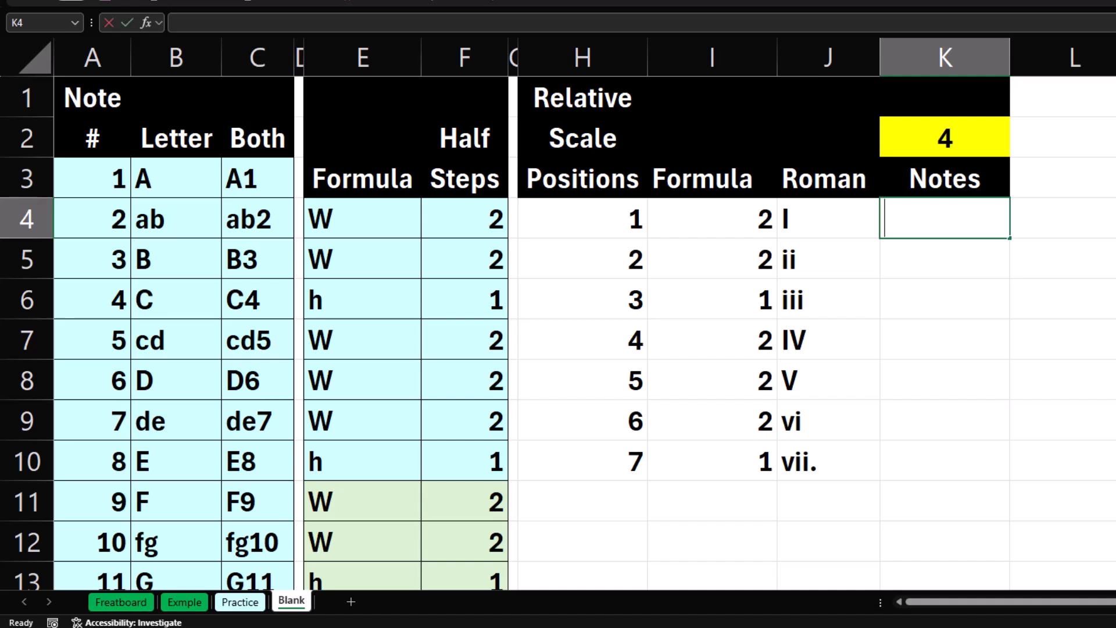
text(=)
key(Up)
key(Up)
key(Return)
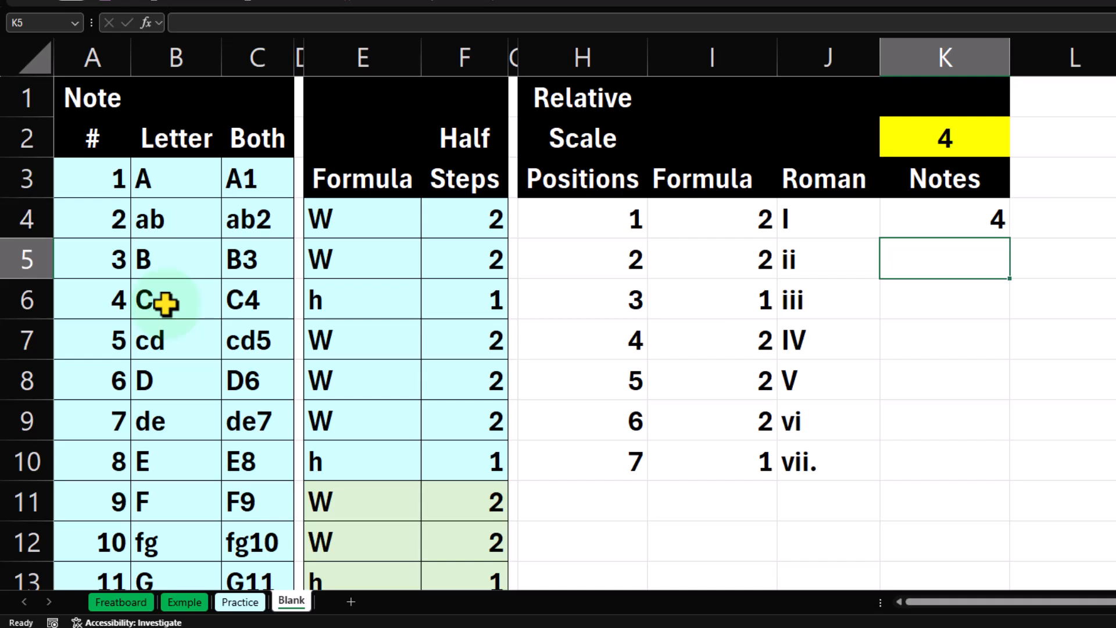
Examine the scale positions in H4:H10 alongside the half-step values in columns F and I.
click(719, 228)
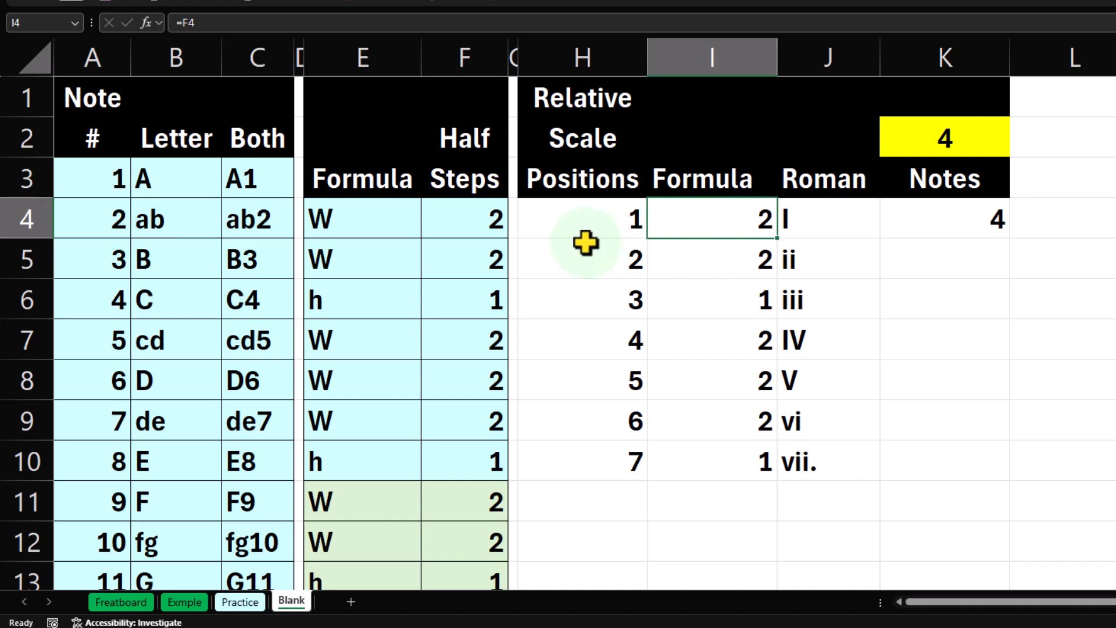
drag(582, 240, 570, 448)
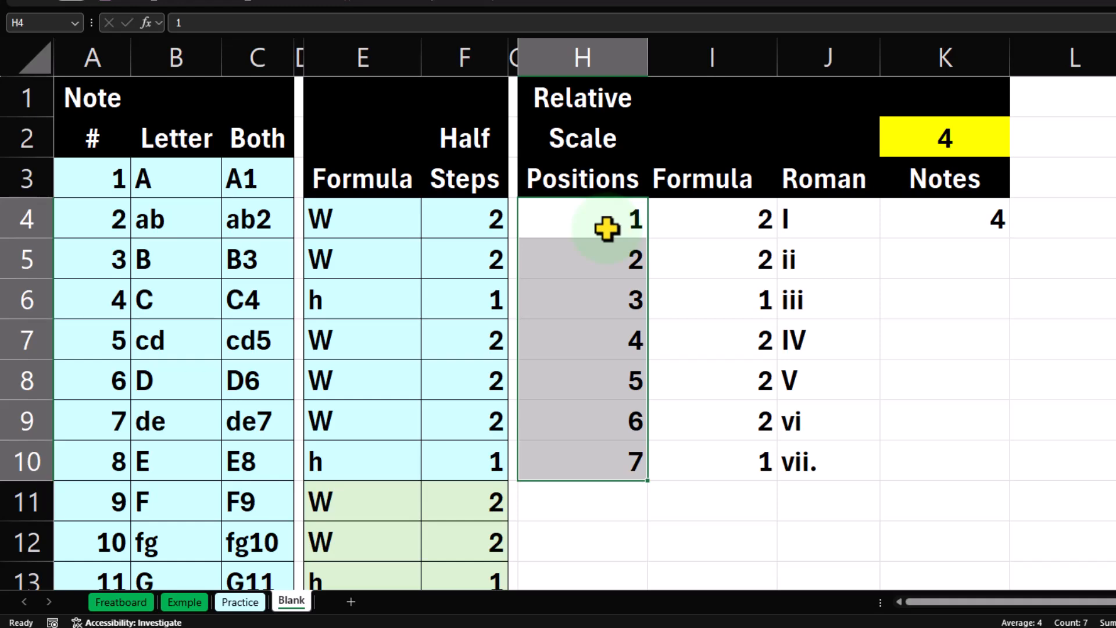
drag(985, 178, 902, 492)
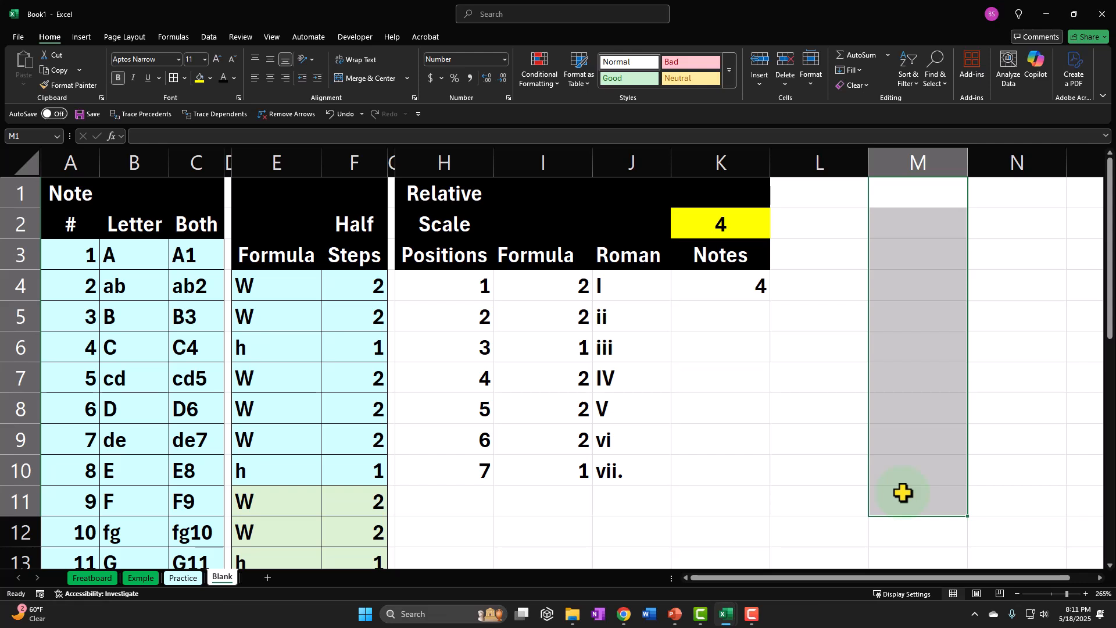
drag(917, 426, 917, 492)
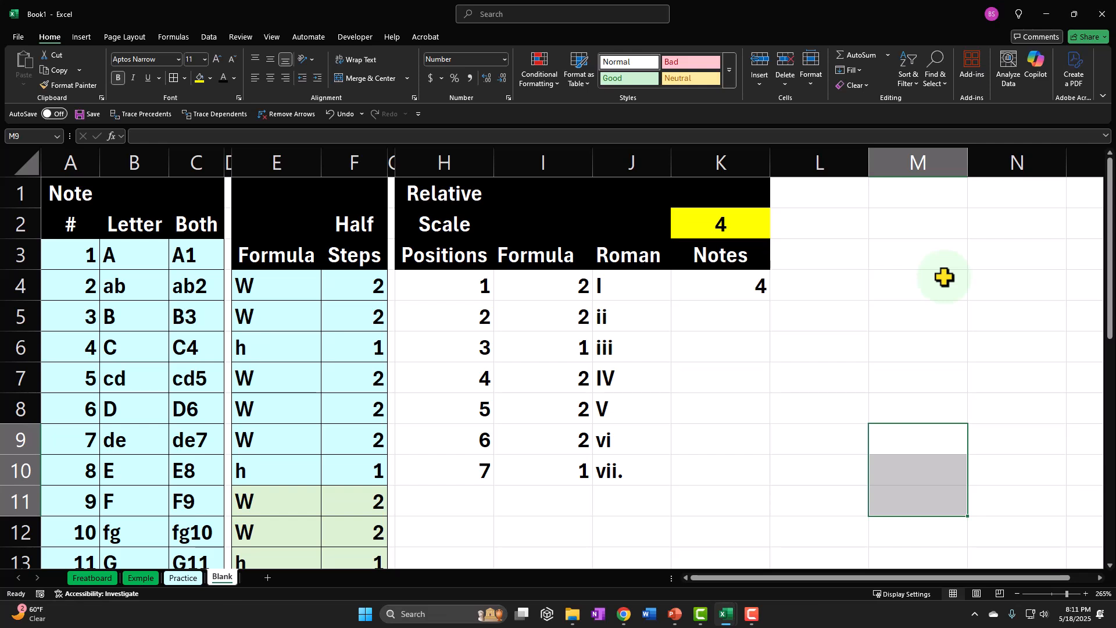
click(948, 444)
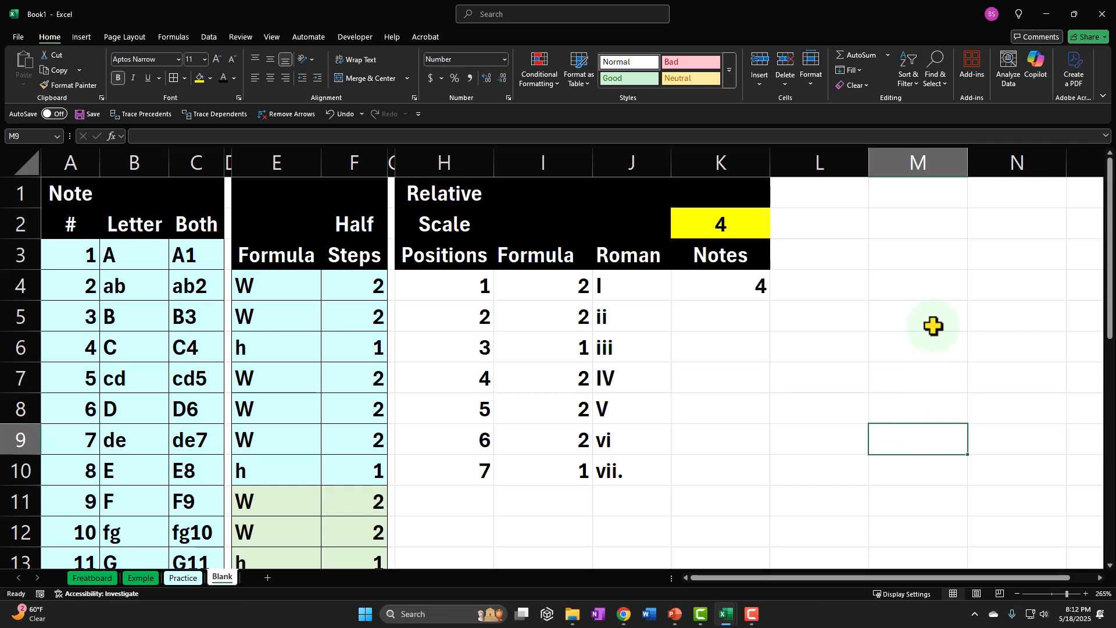
click(457, 292)
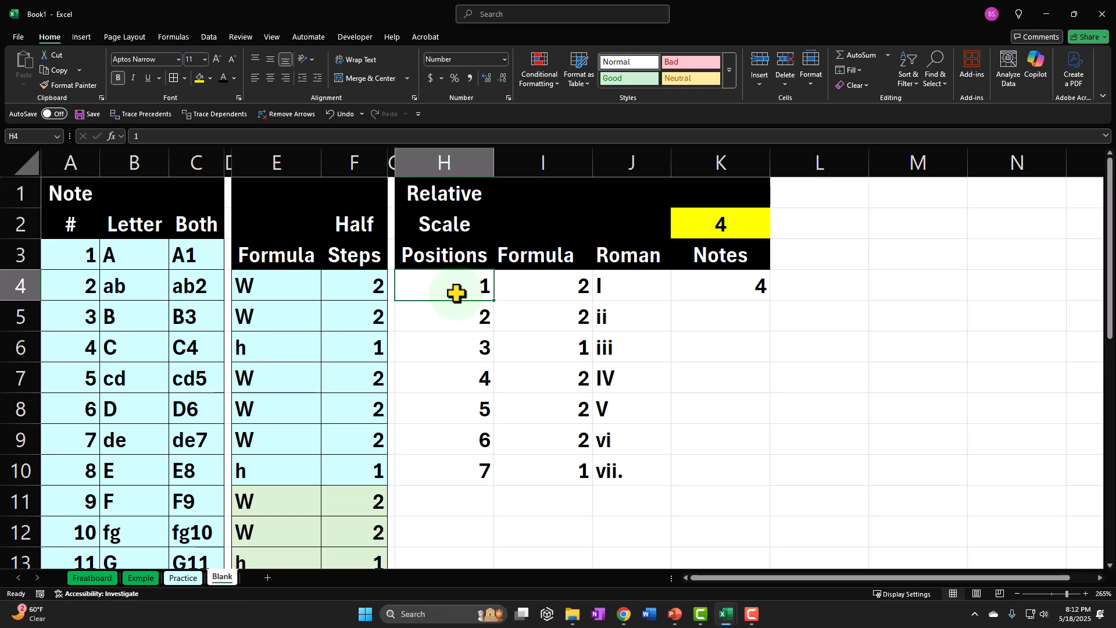
key(Left)
key(Left)
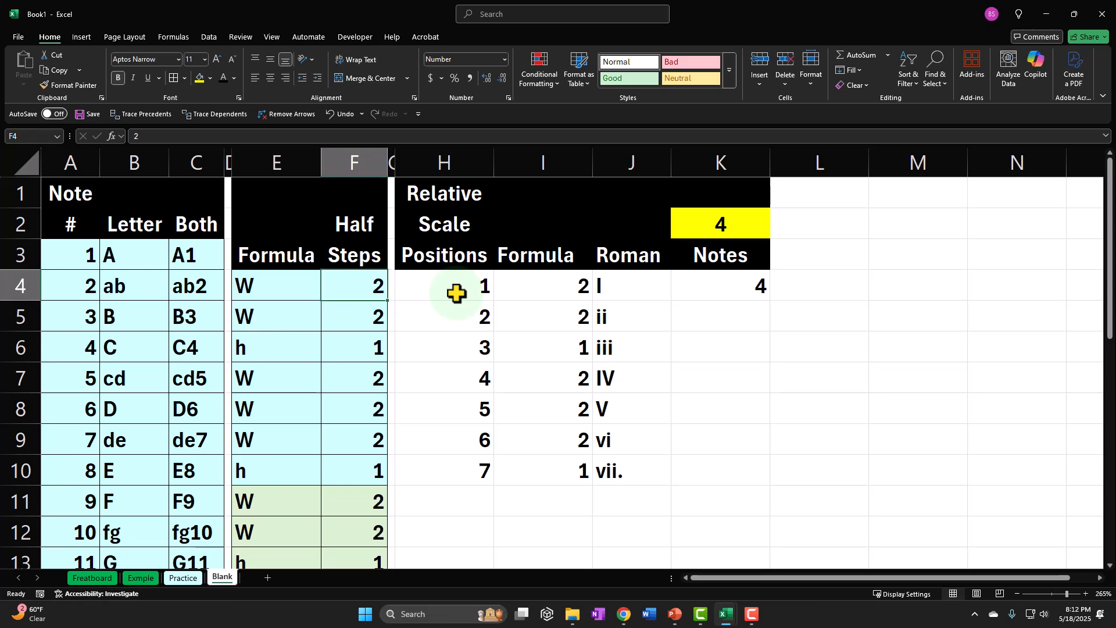
key(Right)
key(Right)
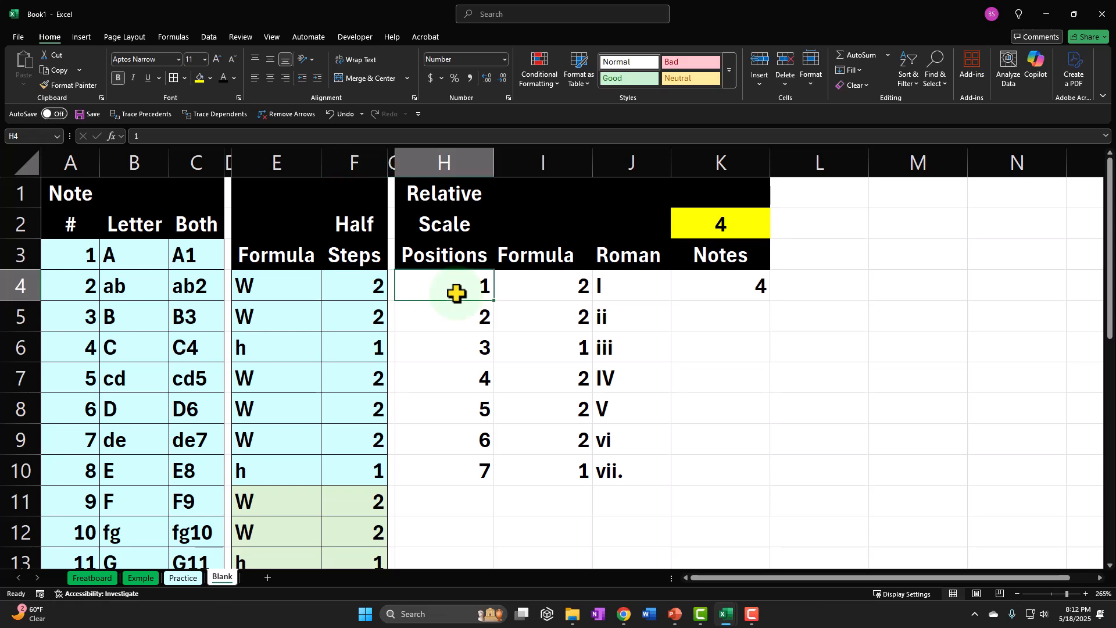
Calculate the second position's note number in K5 with =K4+F4.
key(Right)
key(Right)
key(Right)
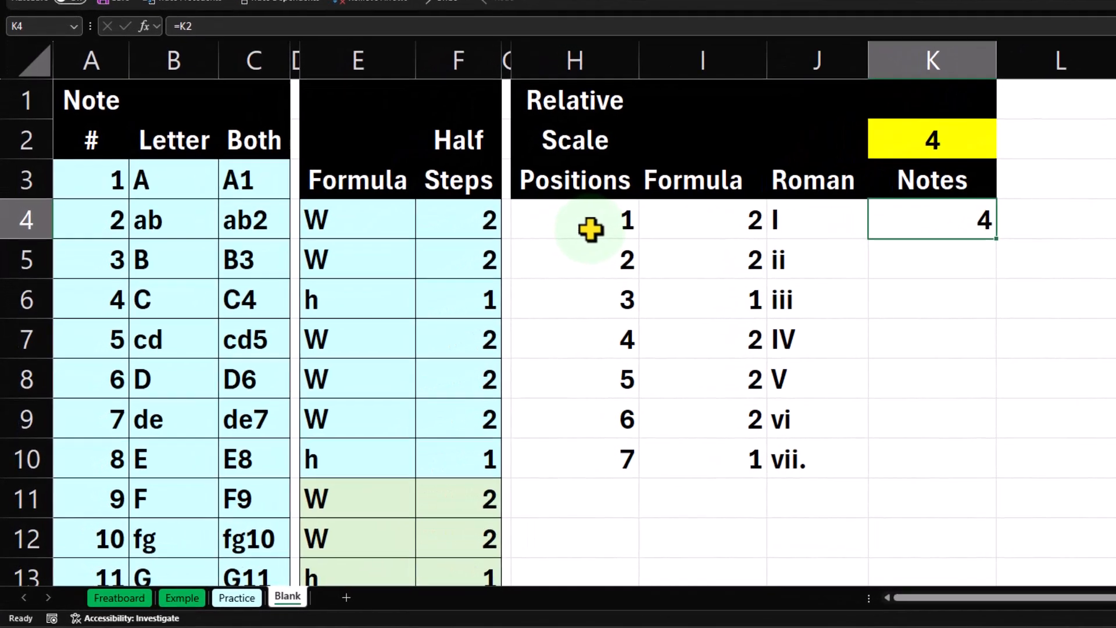
key(Down)
text(=)
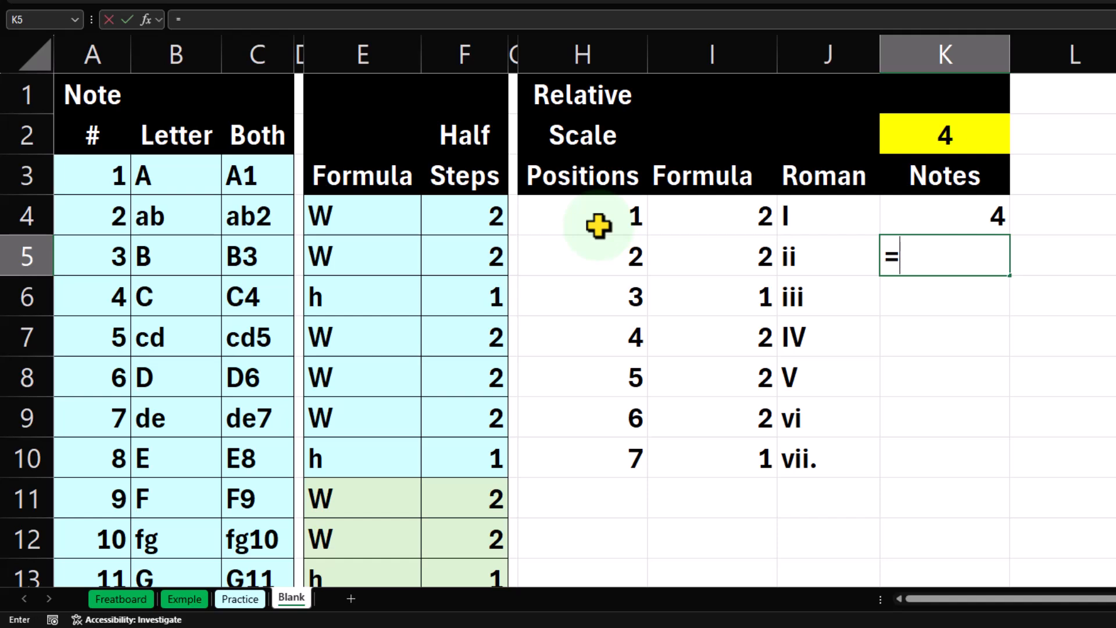
key(Up)
text(+)
key(Left)
key(Left)
key(Left)
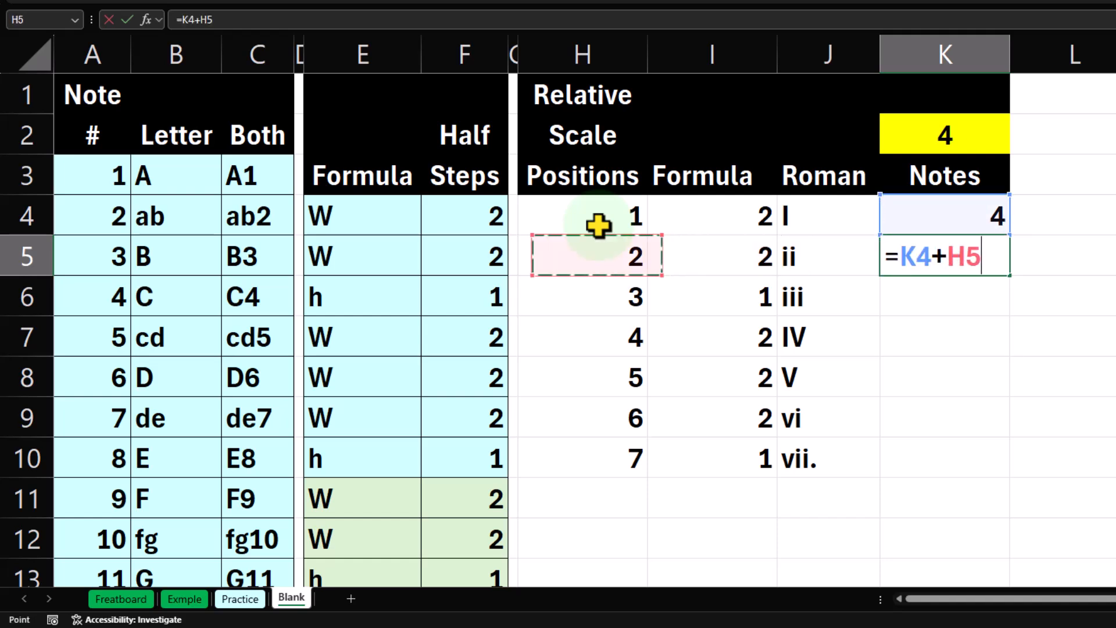
key(Left)
key(Up)
key(Left)
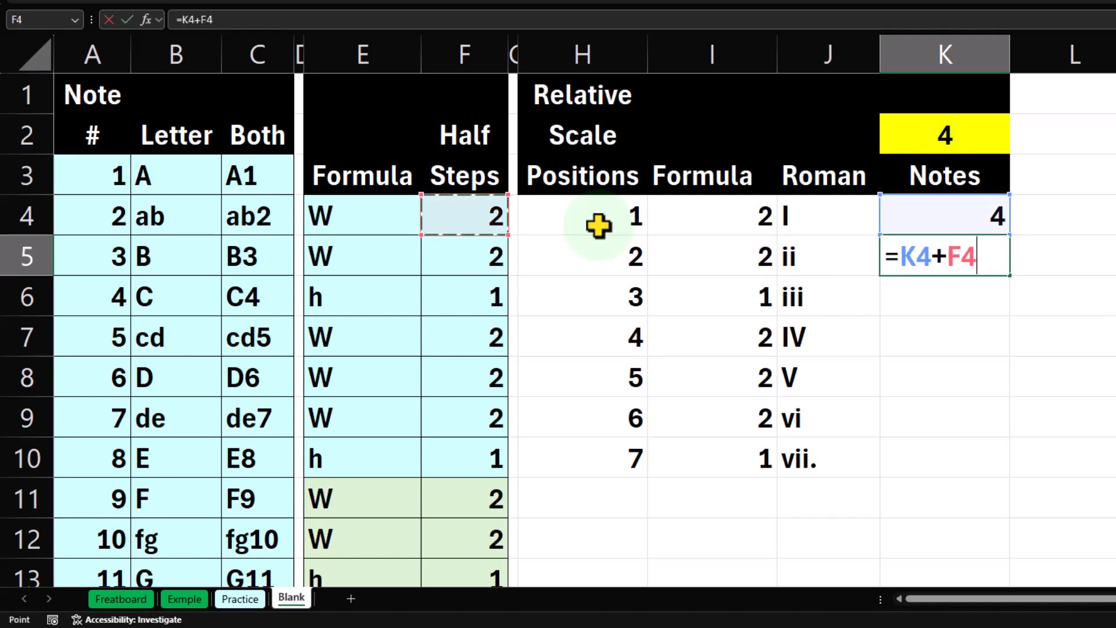
key(Return)
text(=)
key(Up)
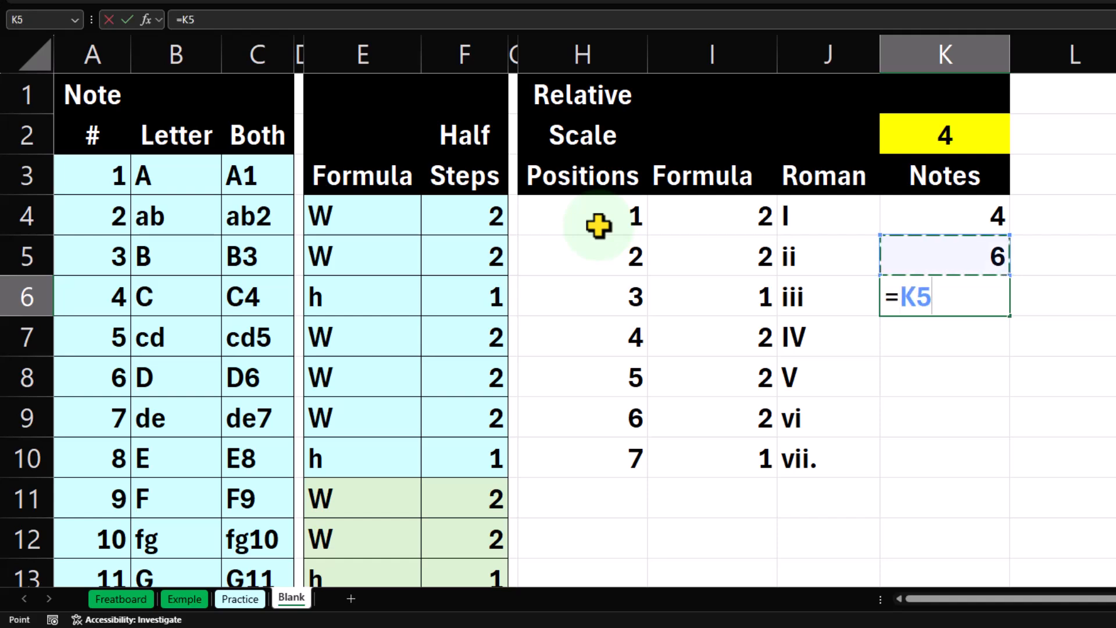
text(+)
key(Escape)
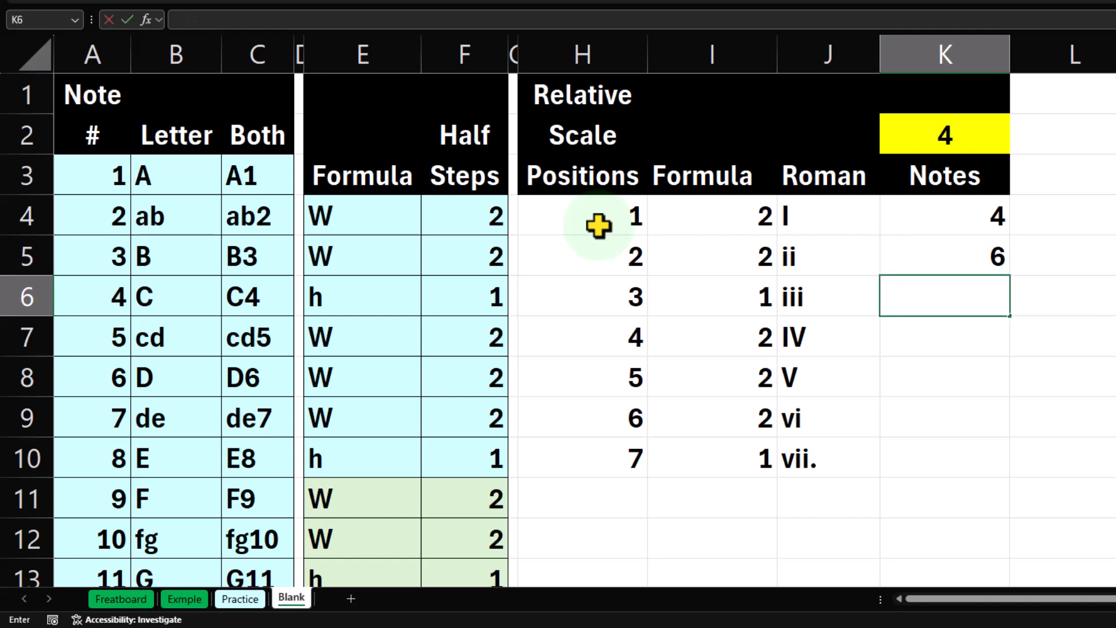
Replace the second position's note formula in K5 with +K4+I4, taking the half steps from column I.
key(Down)
key(Up)
key(Up)
text(+)
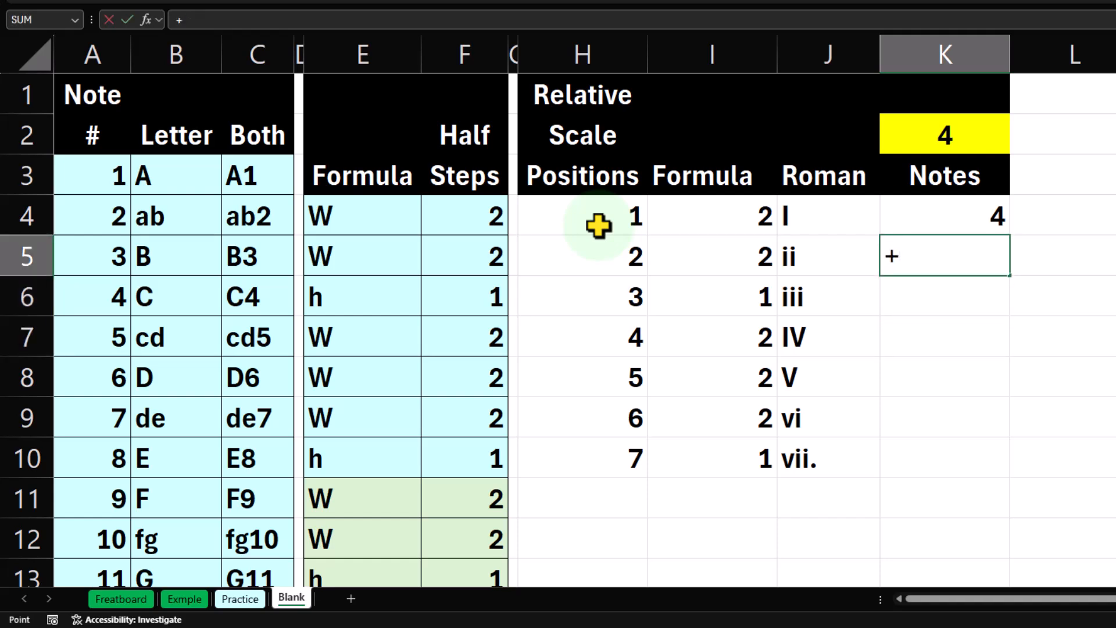
key(Up)
text(+)
key(Left)
key(Left)
key(Up)
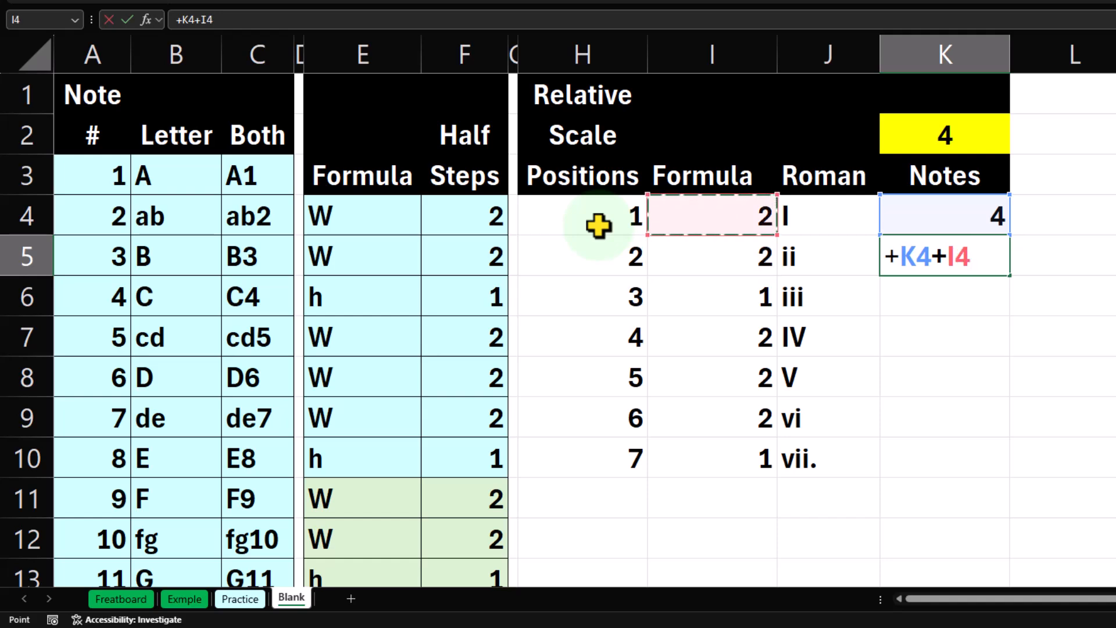
key(Return)
Calculate the third position's note number in K6 with +K5+I5.
text(+)
key(Up)
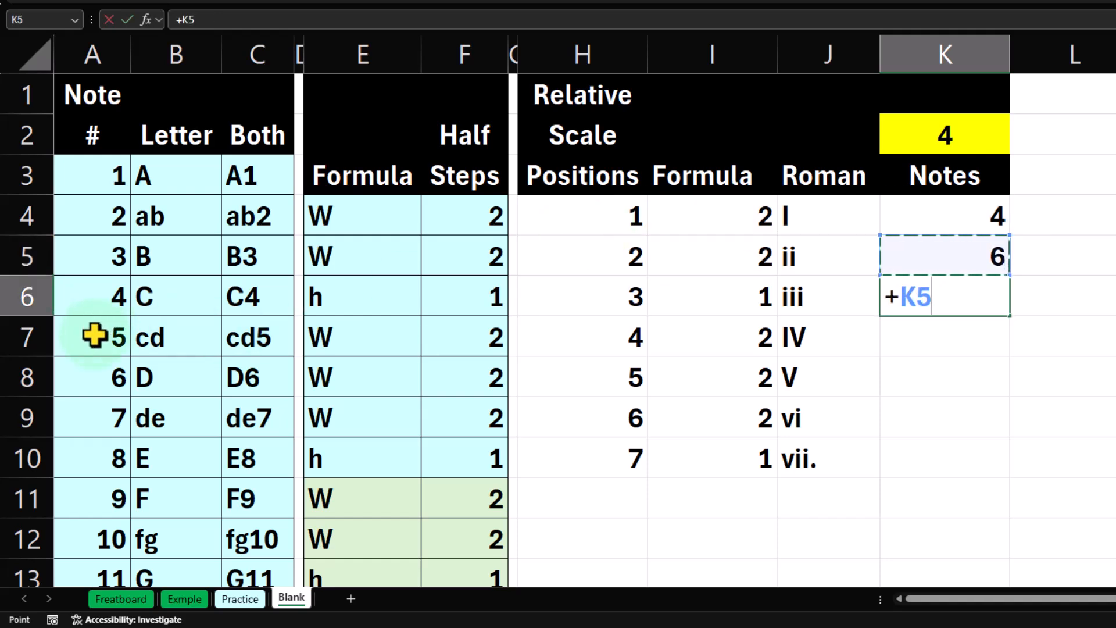
text(+)
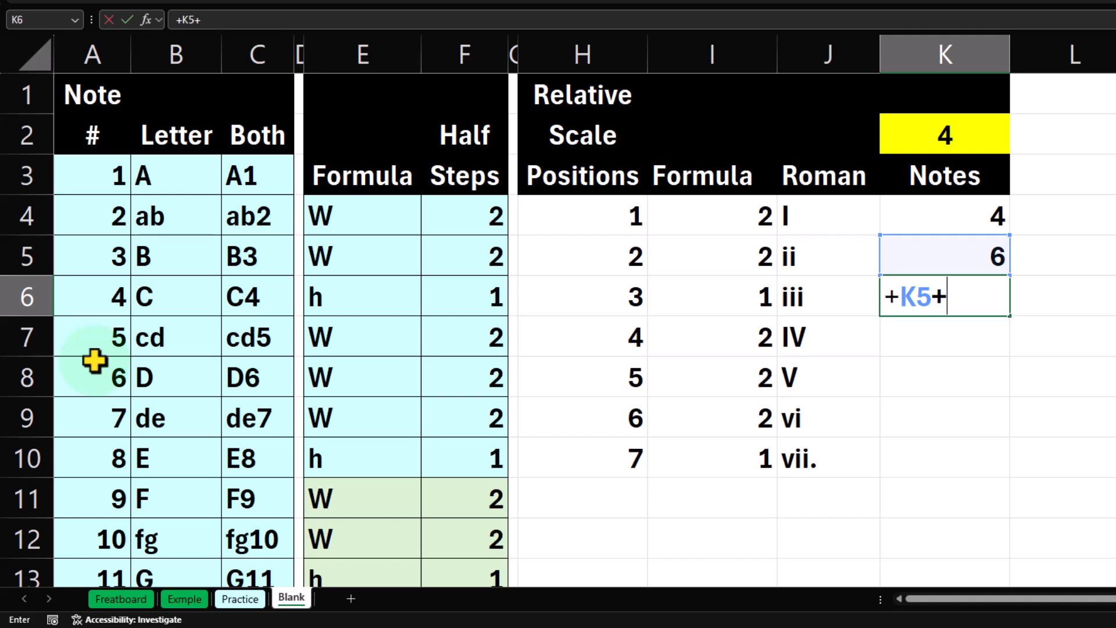
key(Left)
key(Left)
key(Up)
key(Return)
Calculate the fourth position's note number in K7 with =K6+I6.
text(=)
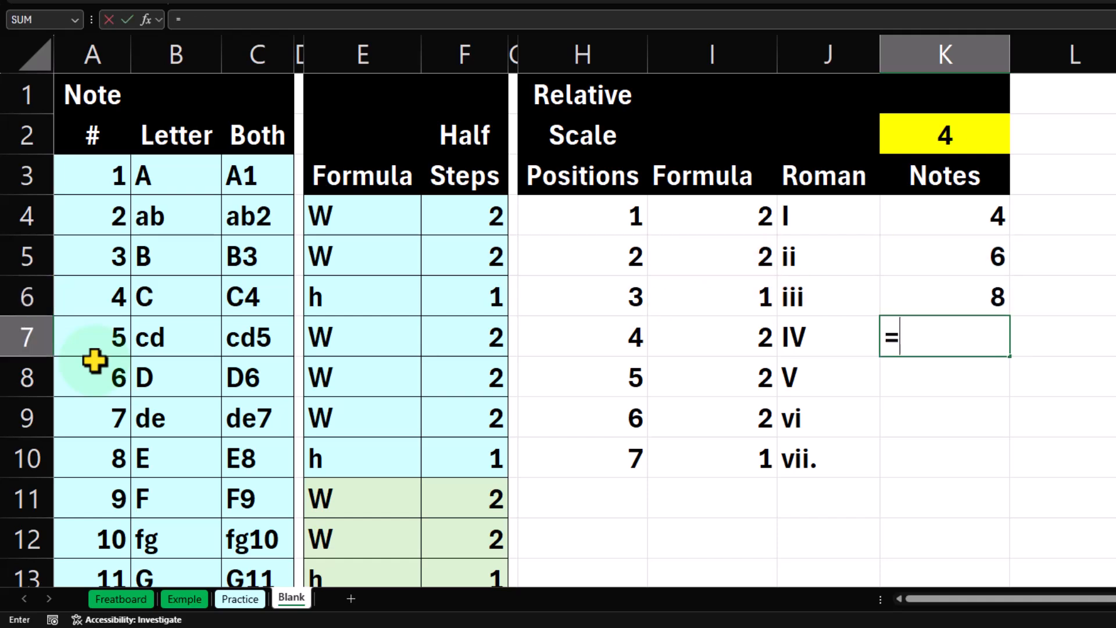
key(Up)
text(+)
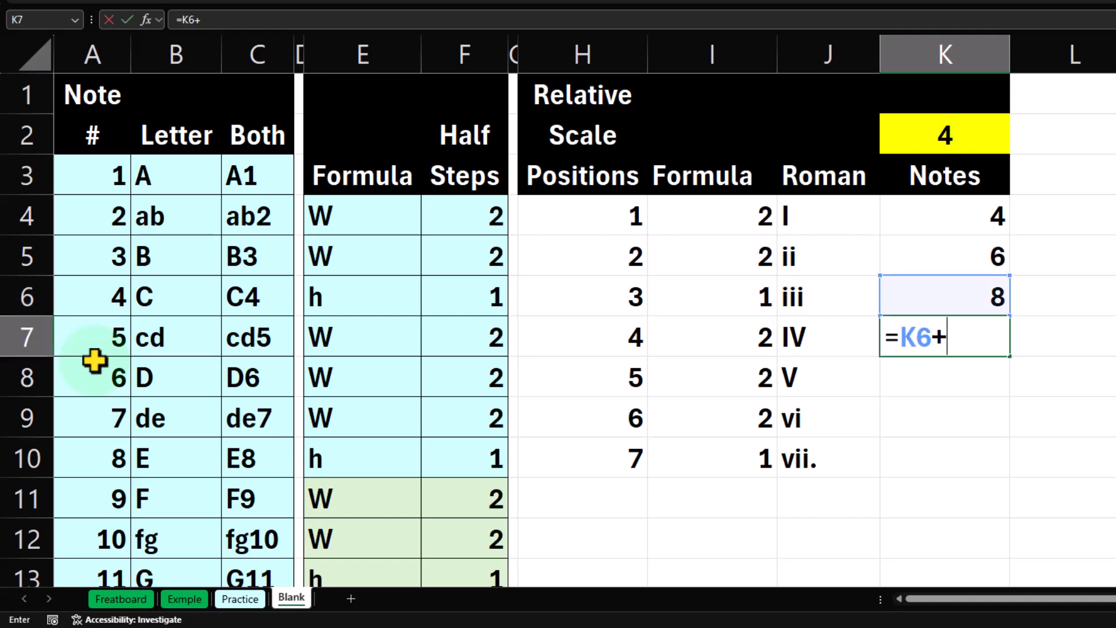
key(Left)
key(Left)
key(Up)
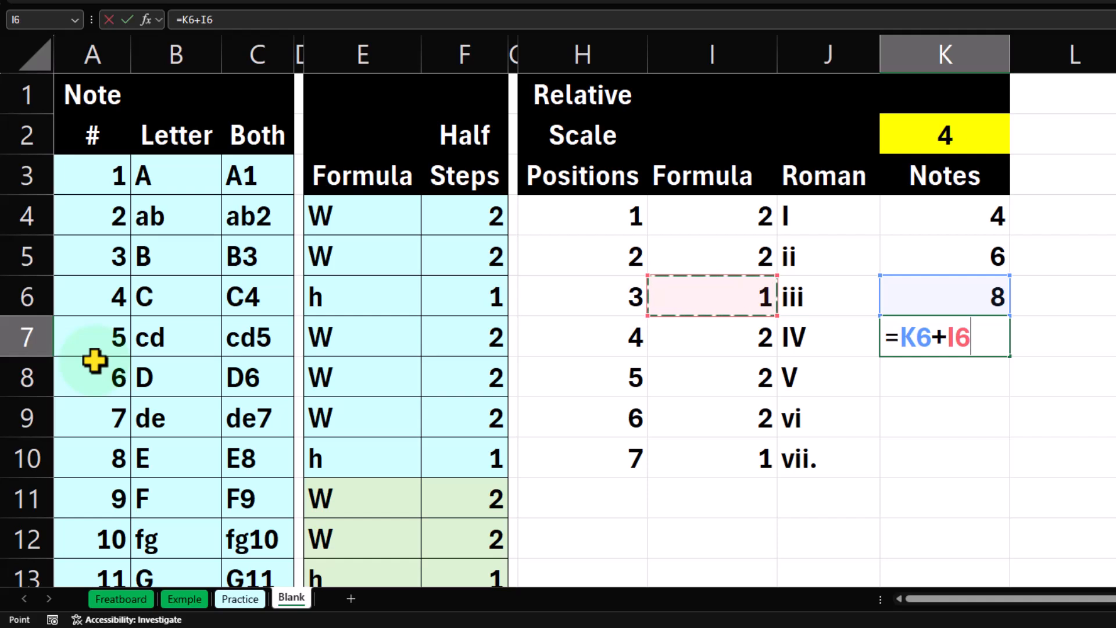
key(Return)
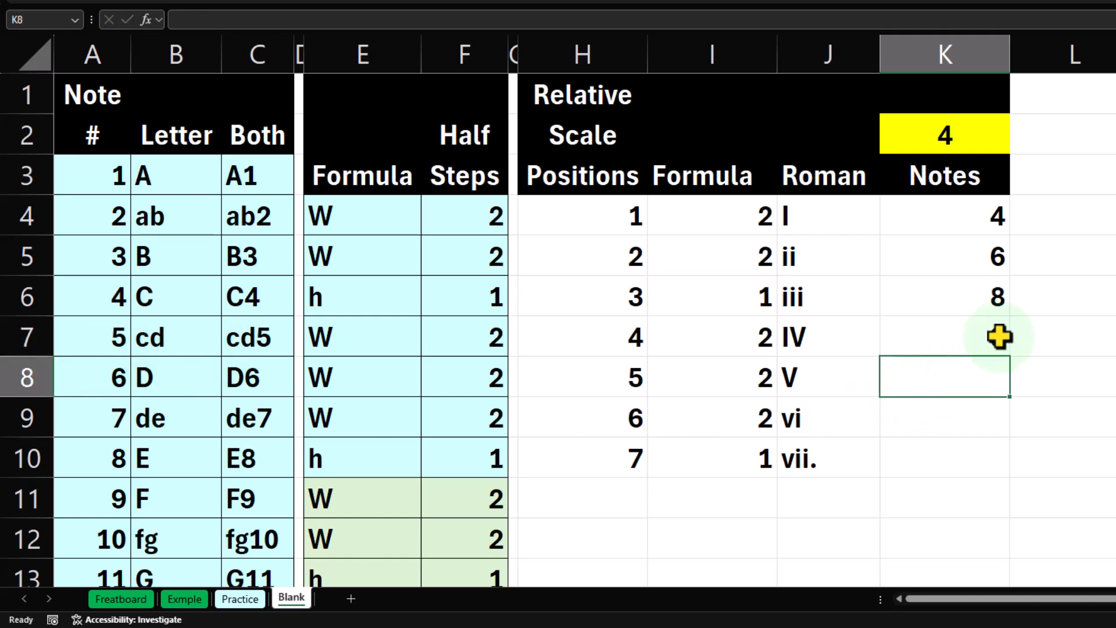
Clear K6:K7 and fill the K5 formula down through K10 instead.
drag(976, 294, 971, 339)
key(Delete)
click(996, 262)
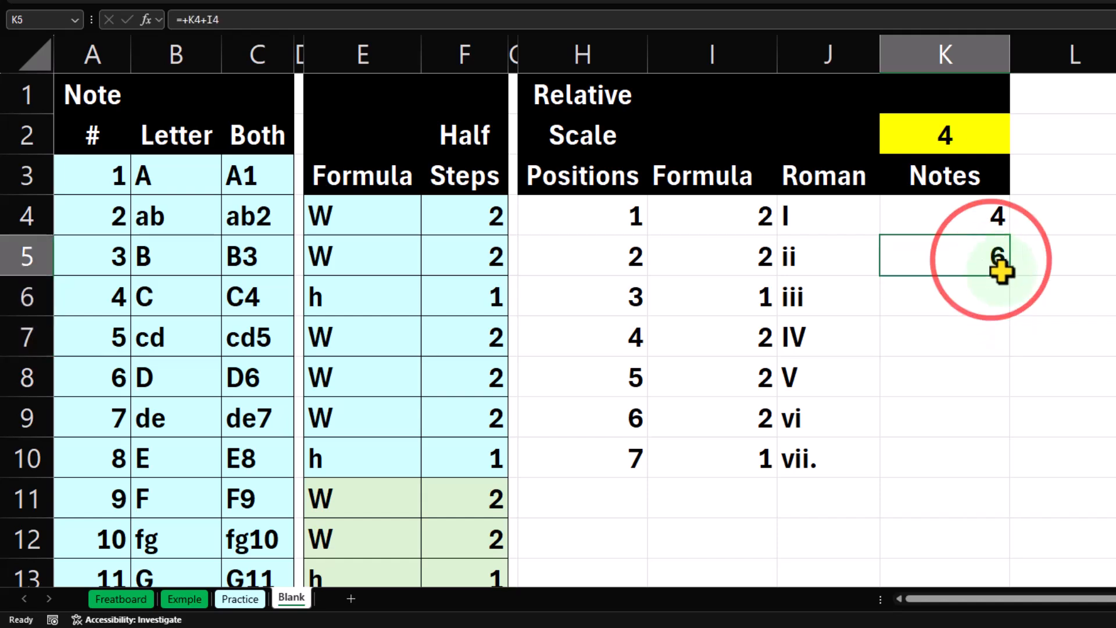
drag(1013, 300, 1022, 463)
Subtract 12 in the sixth position's note formula in K9, making it =+K8+I8-12.
double_click(997, 421)
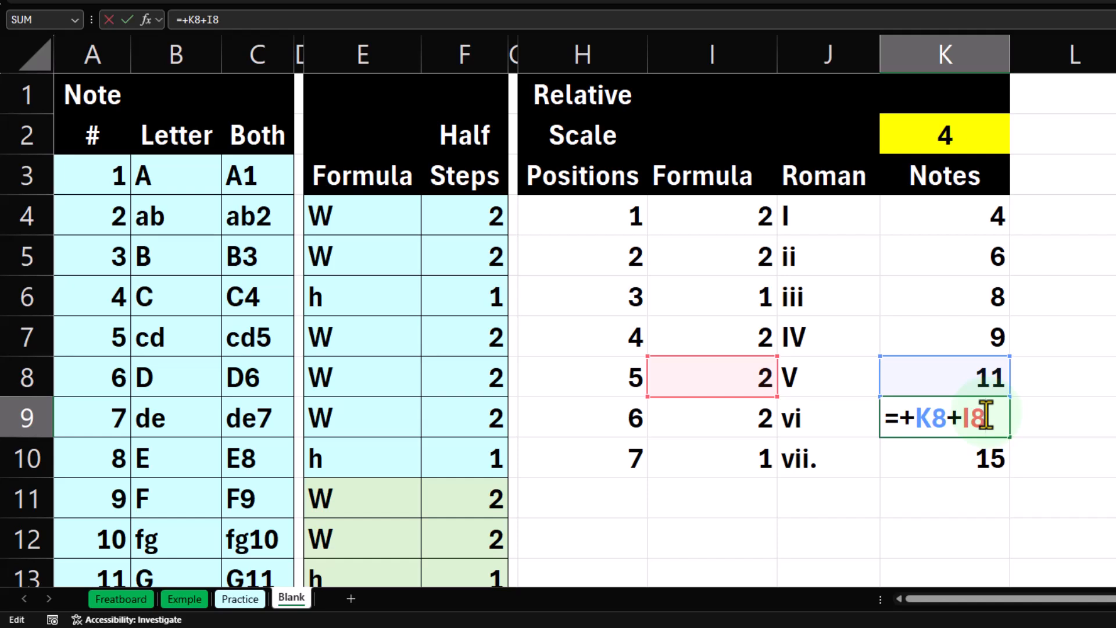
key(Return)
click(979, 421)
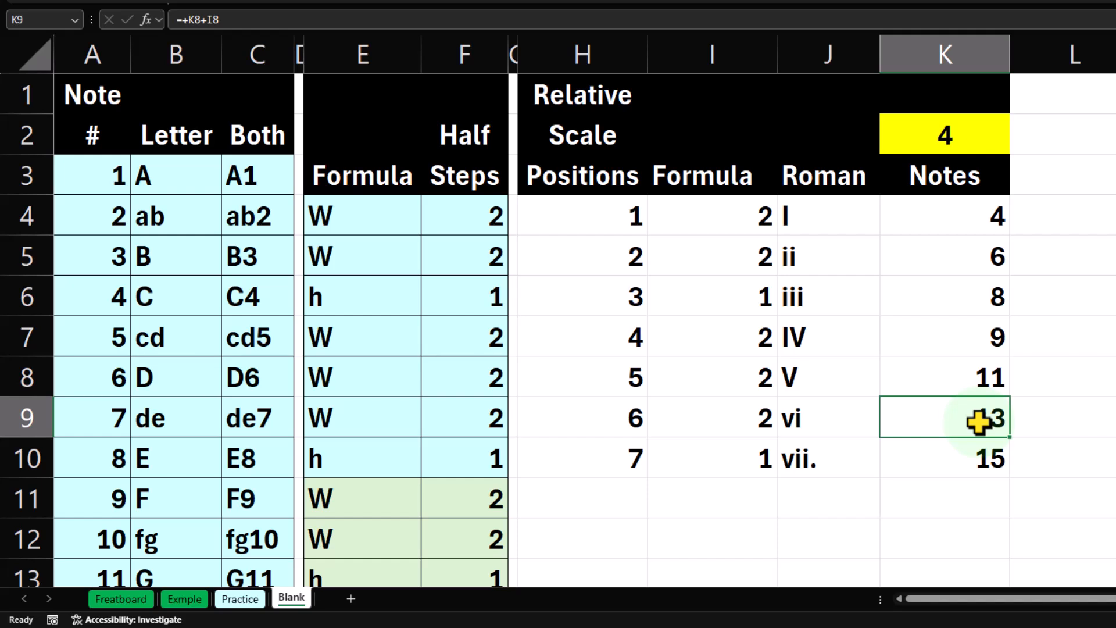
double_click(980, 421)
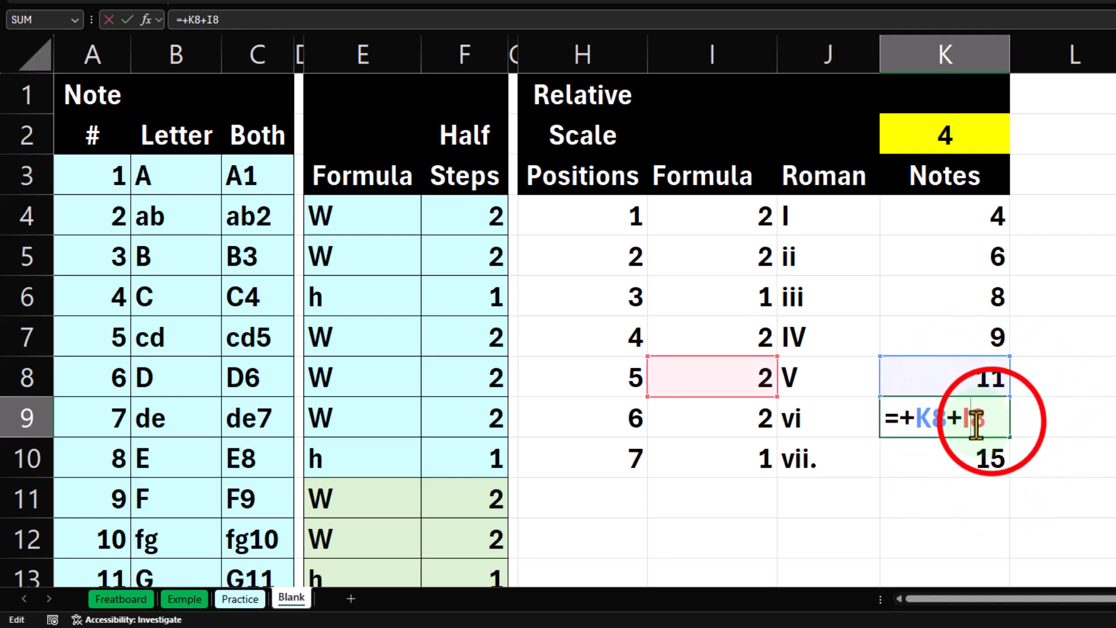
click(991, 421)
text(-12)
key(Return)
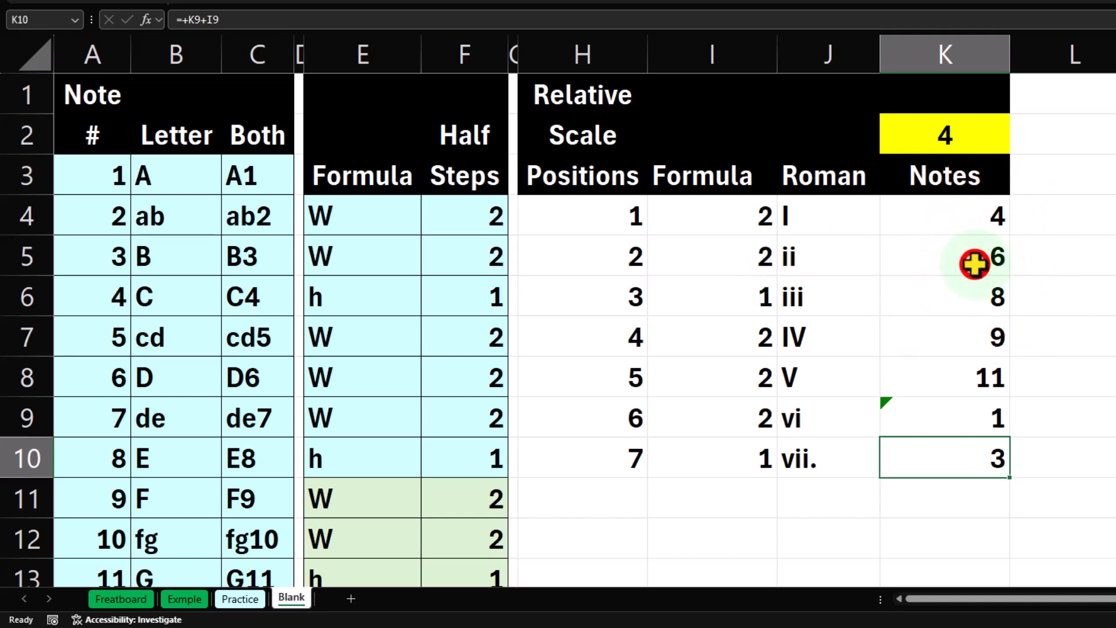
Clear the note formulas in K5:K10, keeping K5 as the active cell.
drag(971, 259, 939, 450)
key(Delete)
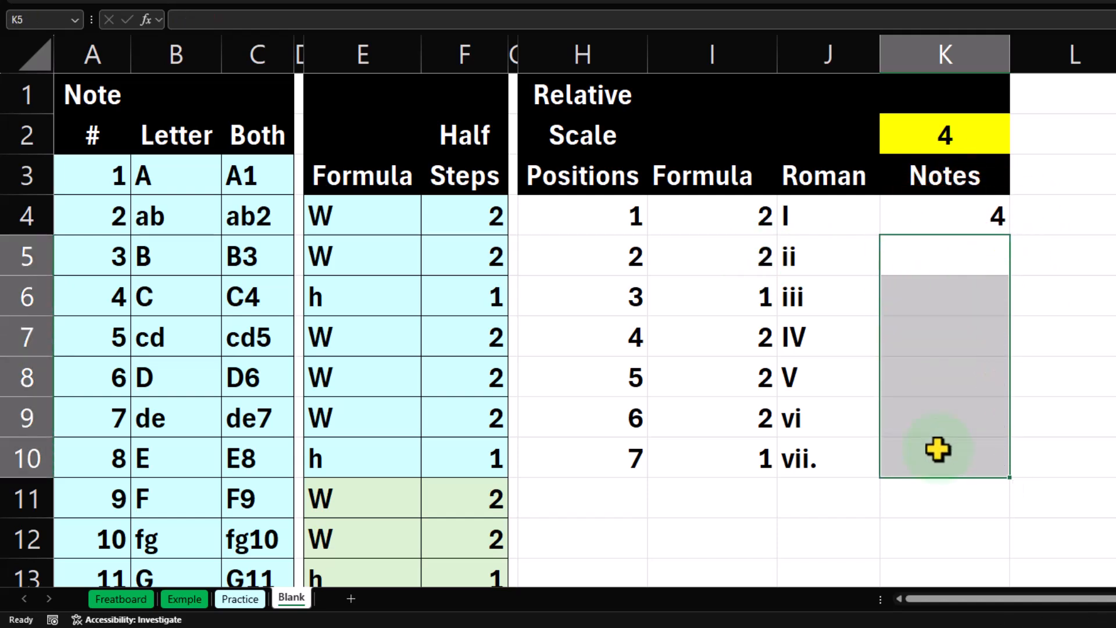
key(shift+BackSpace)
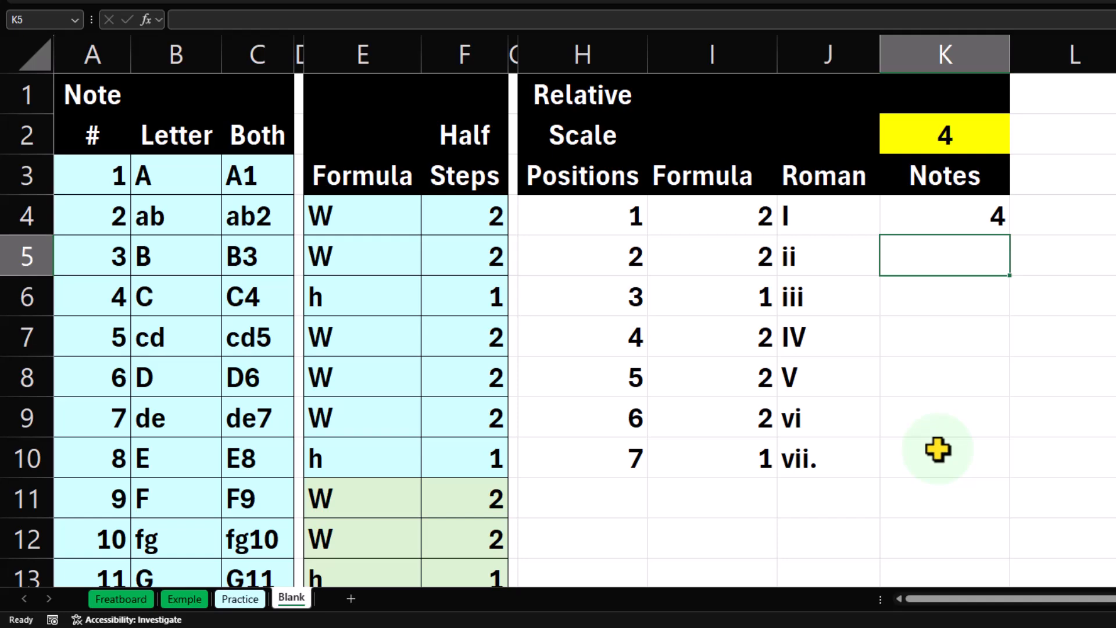
Start an IF formula in K5 with the logical test K4+I4<13.
text(=if)
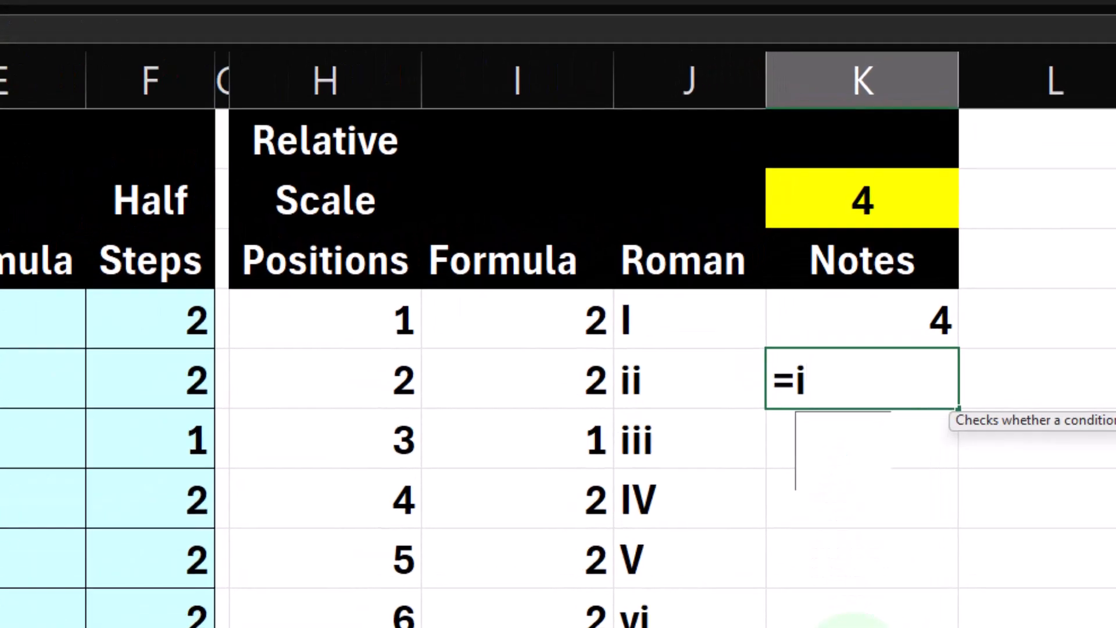
key(Tab)
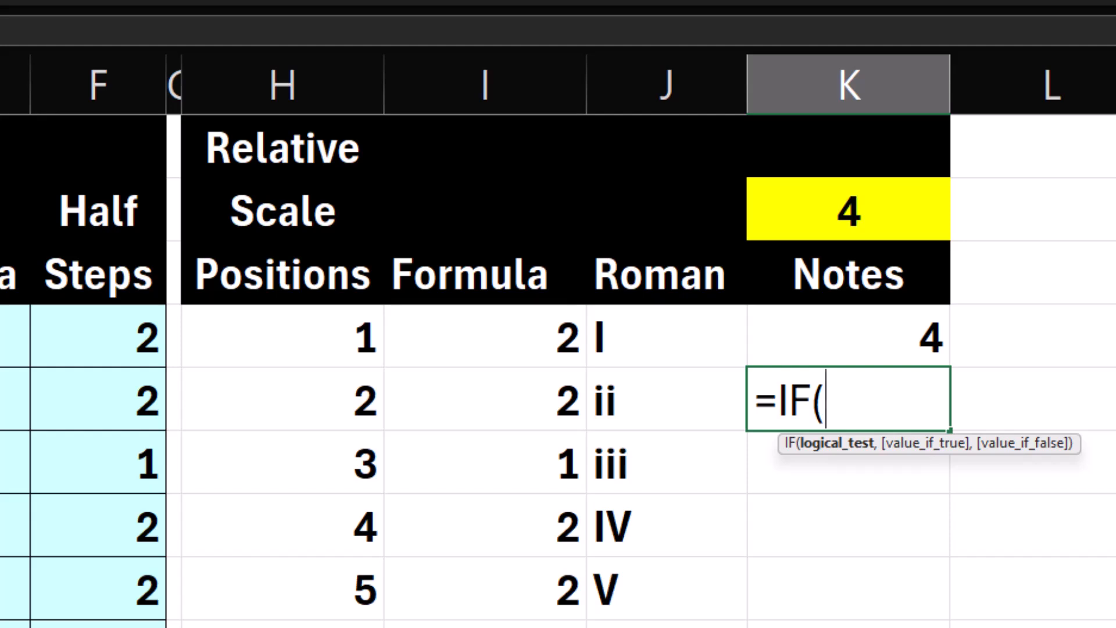
key(Up)
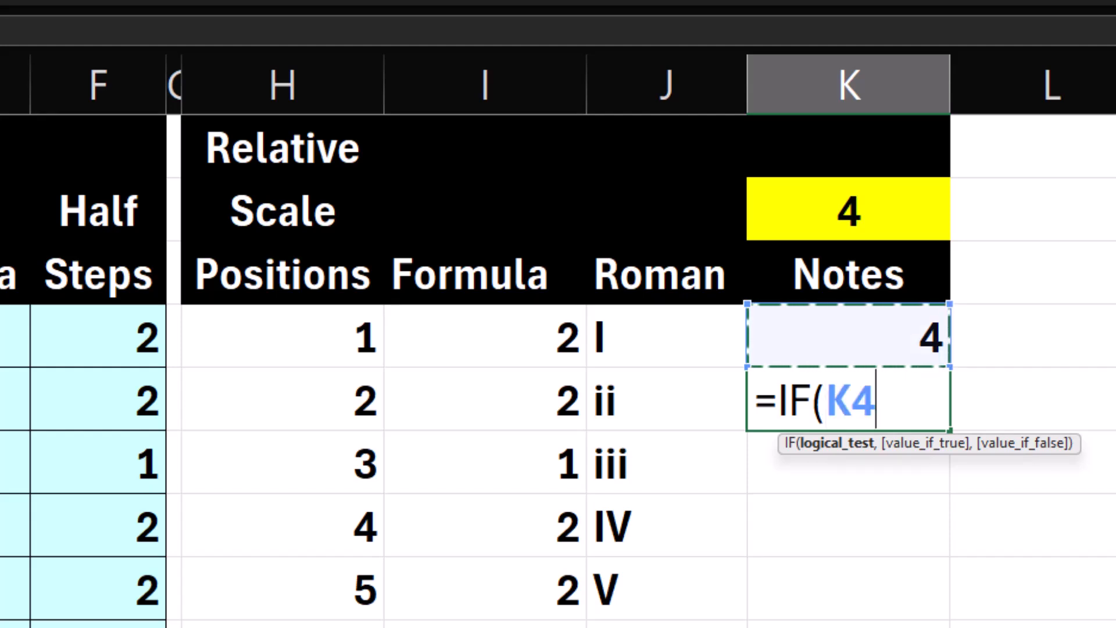
text(+)
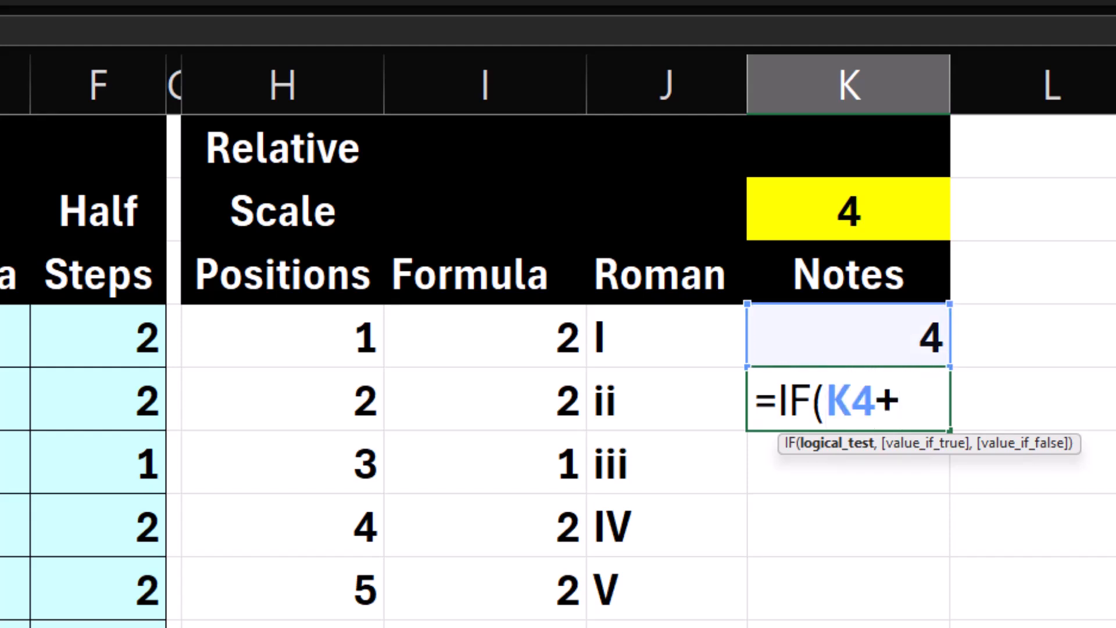
click(528, 350)
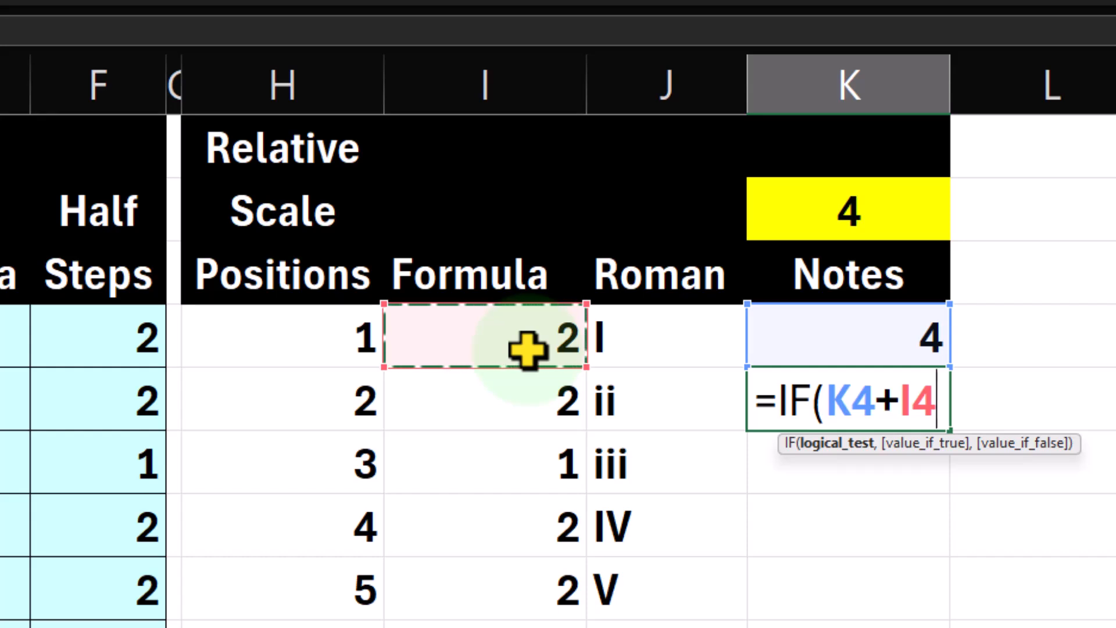
text(<)
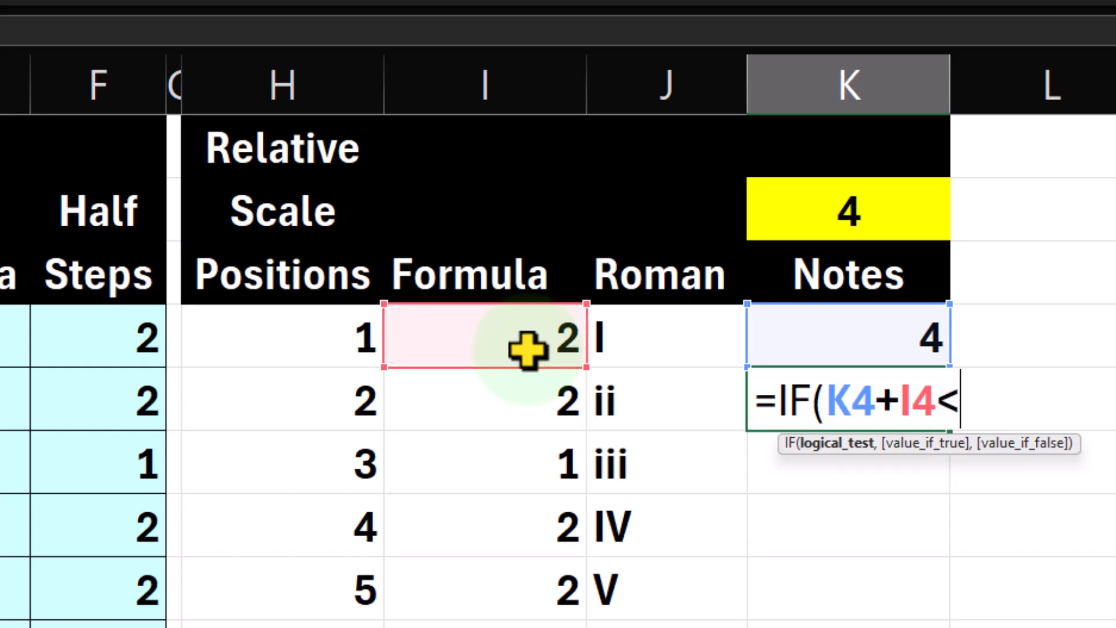
text(13)
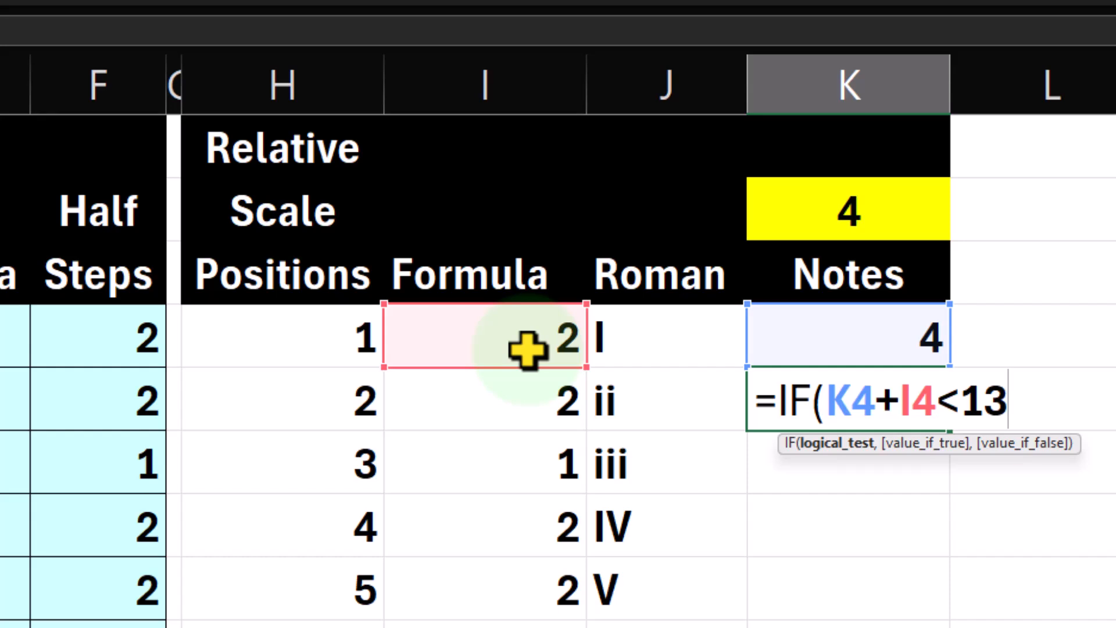
Copy K4+I4 from the logical test into the value-if-true argument of the K5 formula.
text(,)
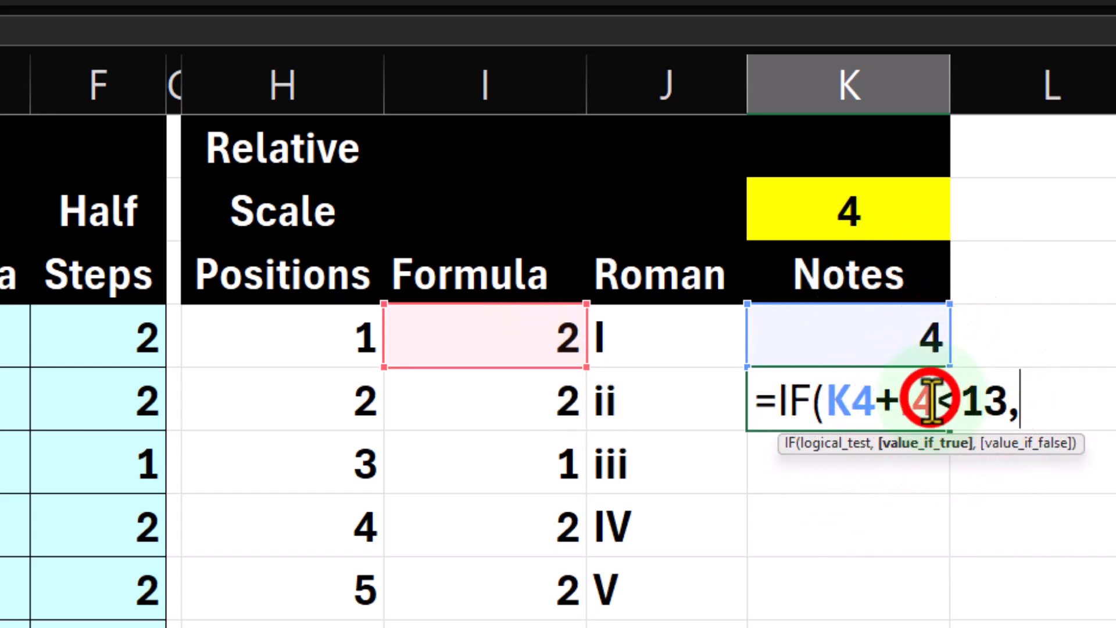
drag(933, 401, 825, 401)
key(ctrl+c)
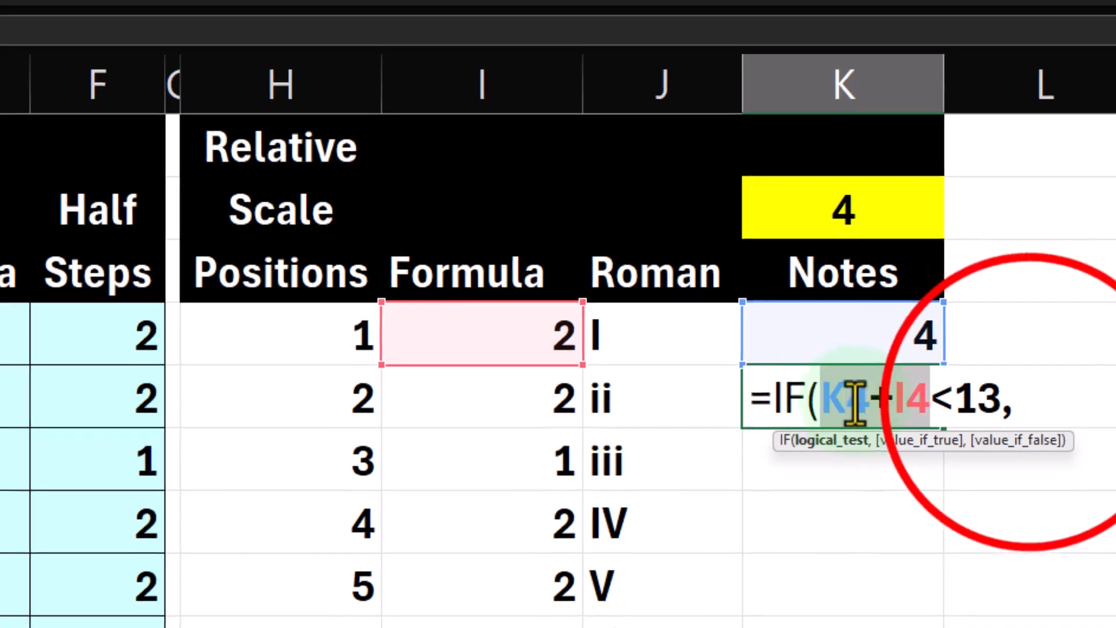
click(1020, 401)
key(ctrl+v)
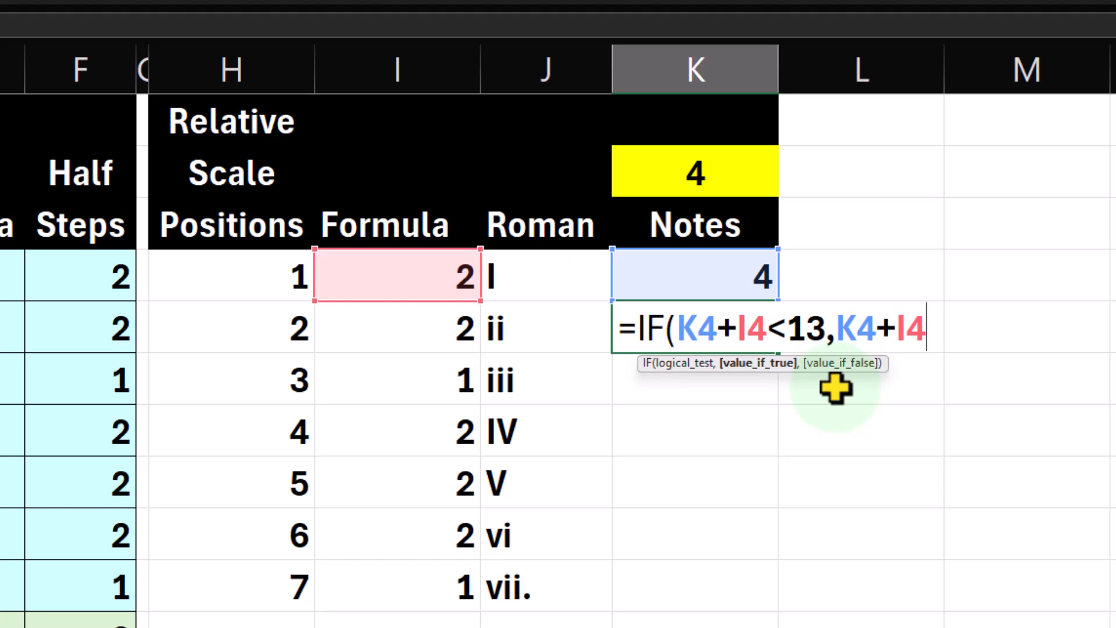
Set the value-if-false argument to K4+I4-12, review the arguments and complete the K5 formula as =IF(K4+I4<13,K4+I4,K4+I4-12).
text(,)
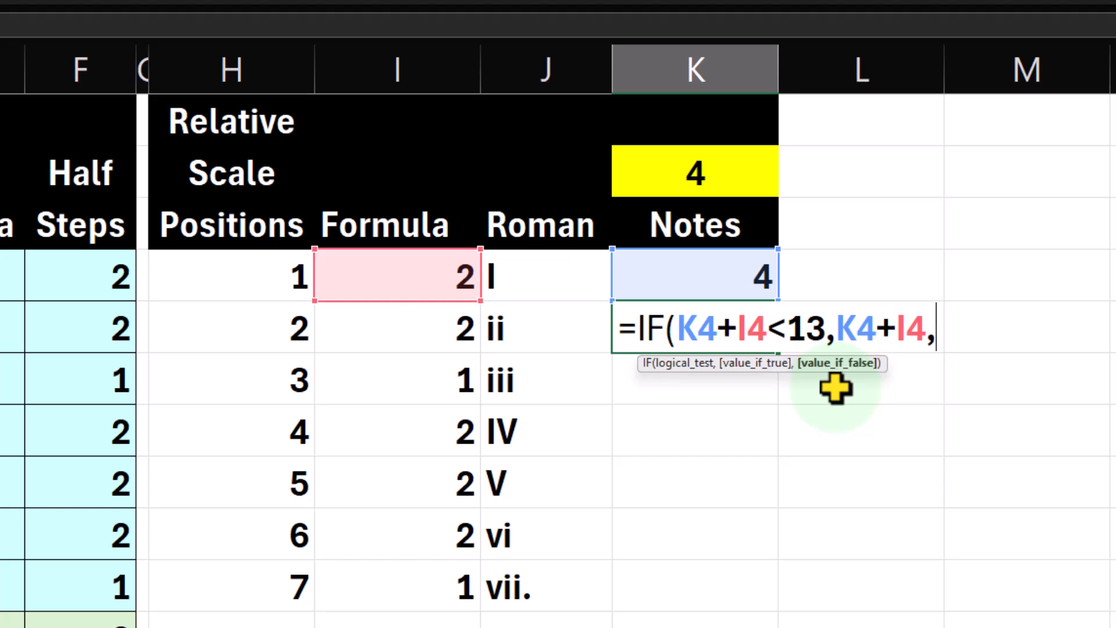
text(K4+I4)
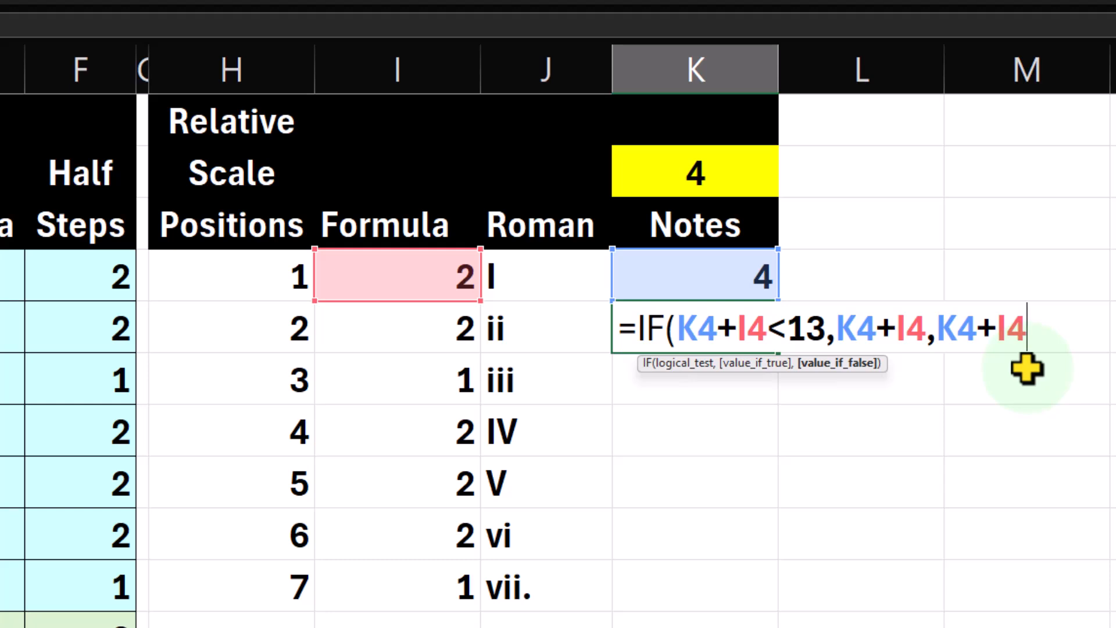
text(-12)
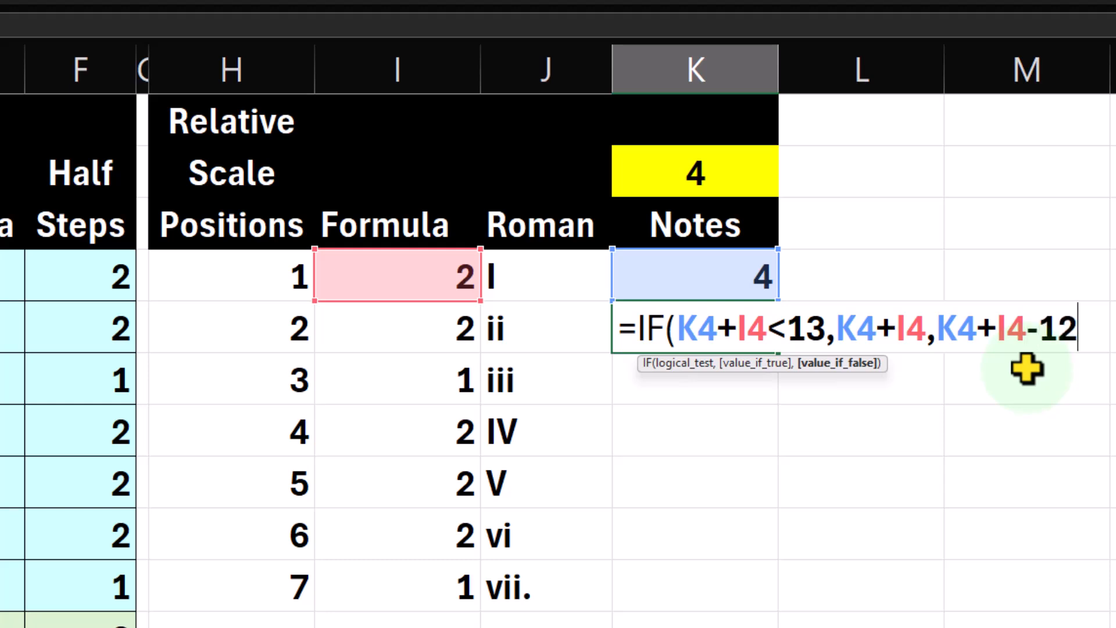
text())
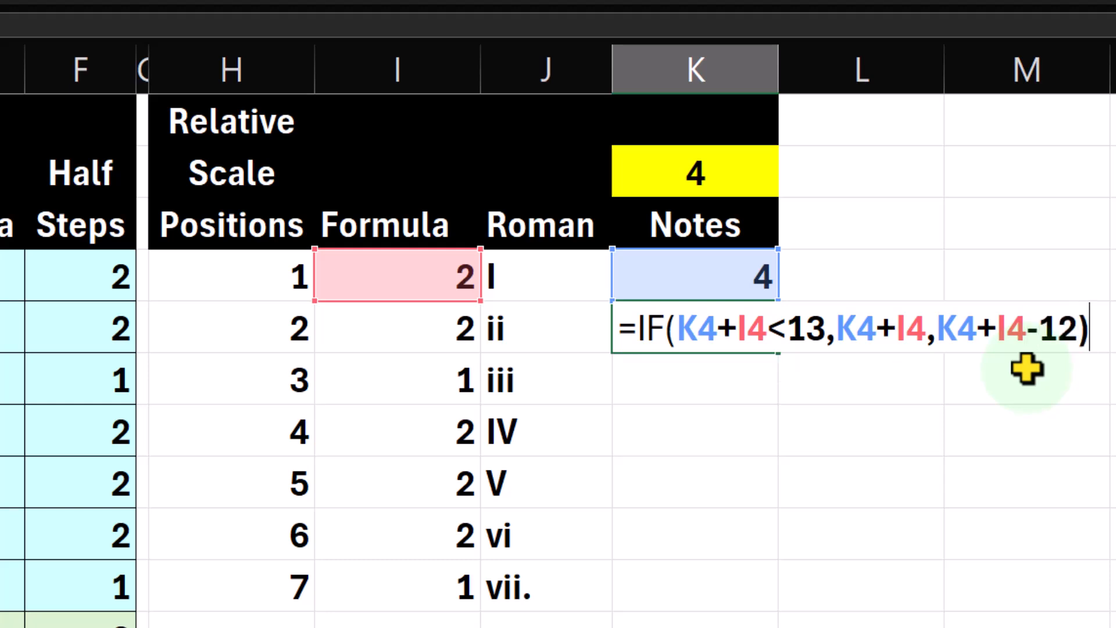
click(731, 328)
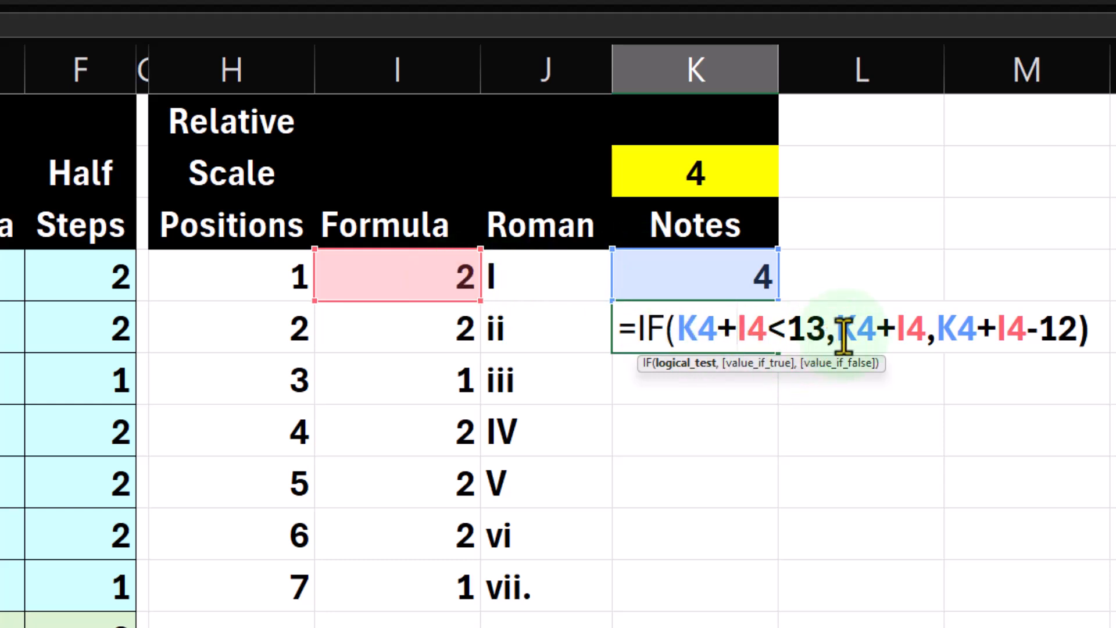
drag(847, 324, 917, 335)
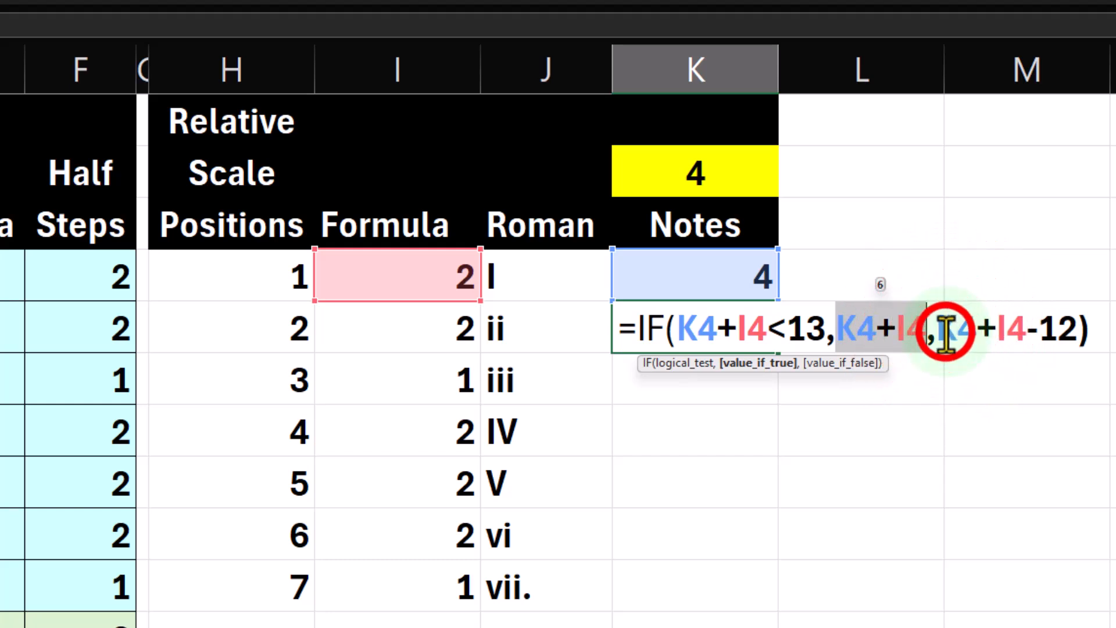
drag(938, 326, 1024, 343)
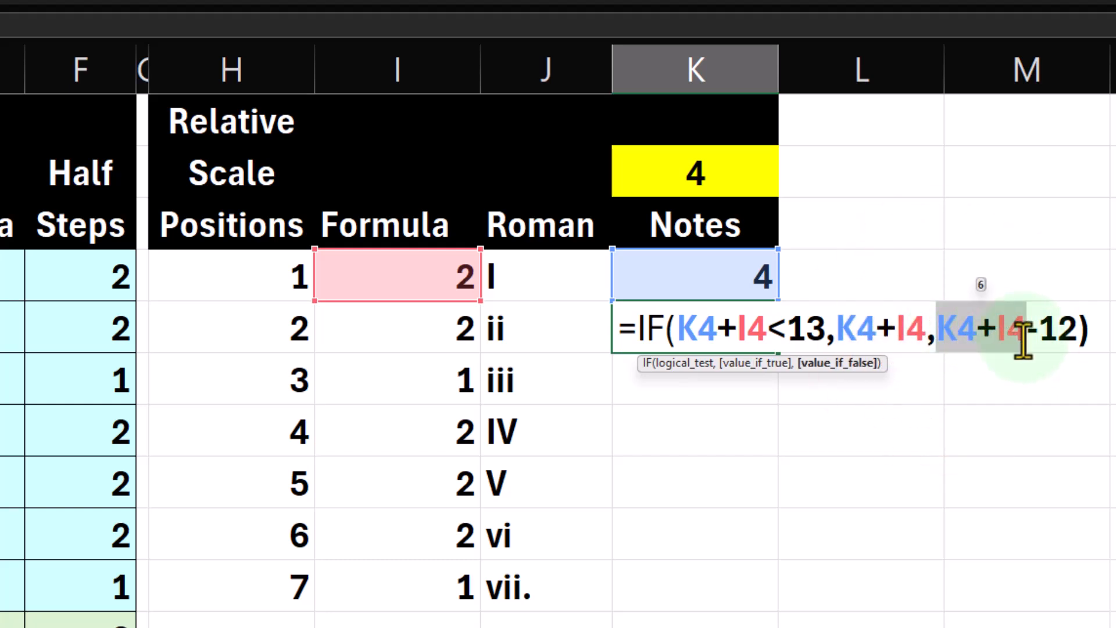
key(Return)
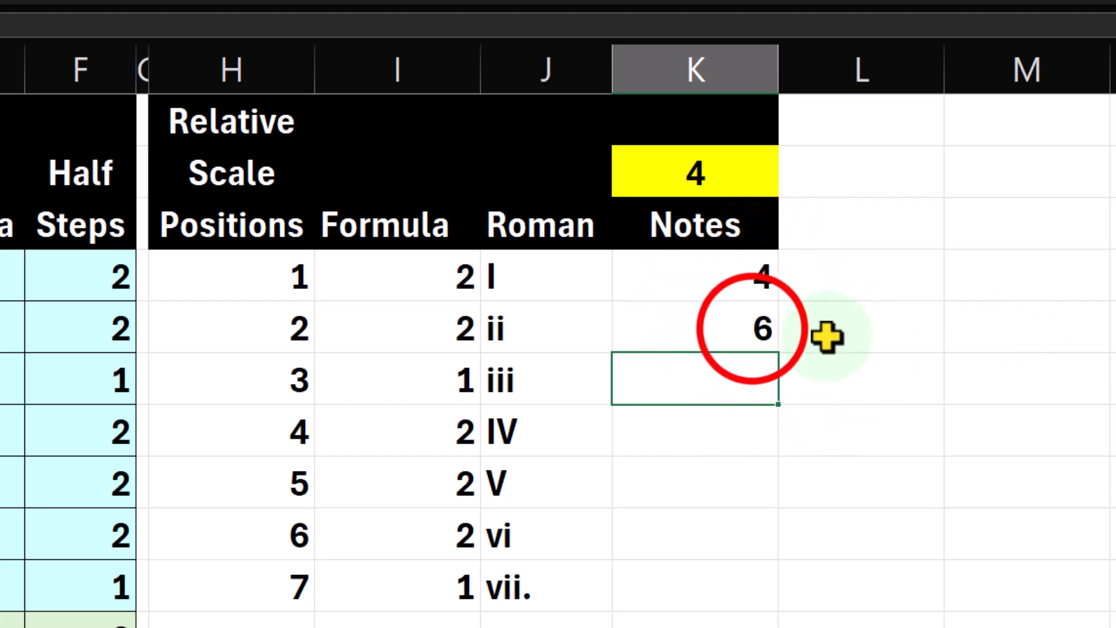
Fill the K5 formula down to K10 and check the note numbers in K4:K10.
click(767, 342)
drag(783, 351, 787, 601)
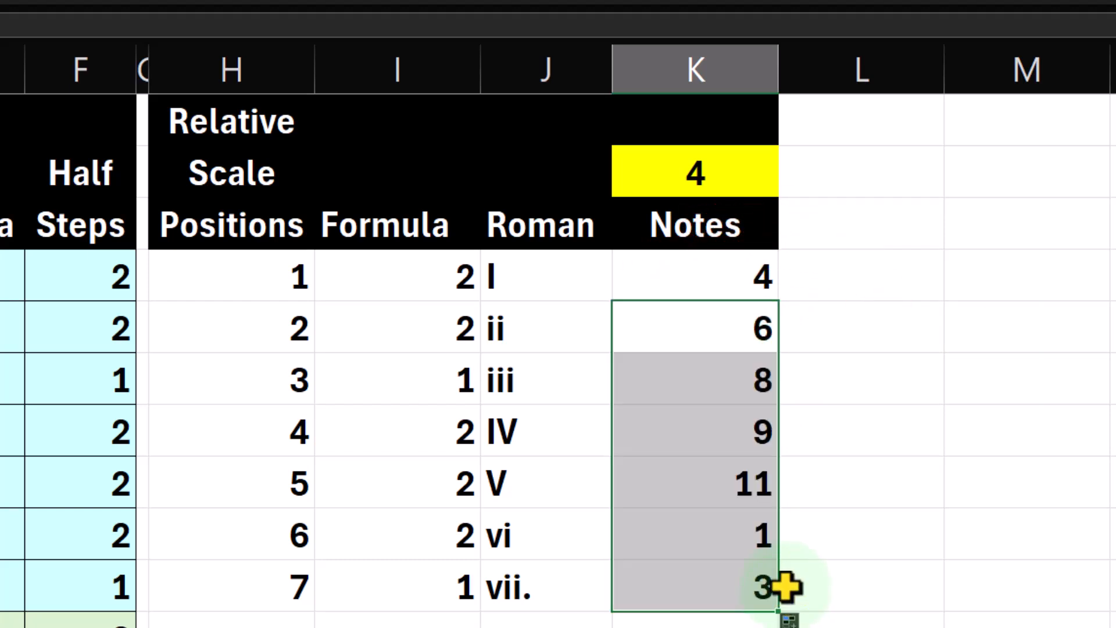
click(733, 290)
key(Down)
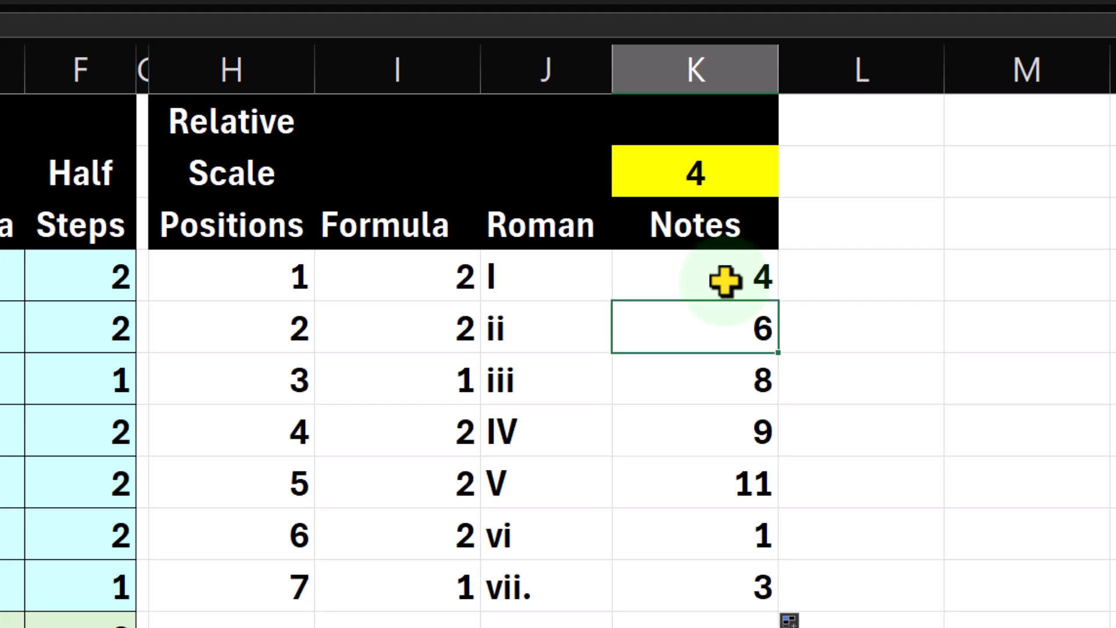
key(Down)
key(Down)
key(Down)
key(Down)
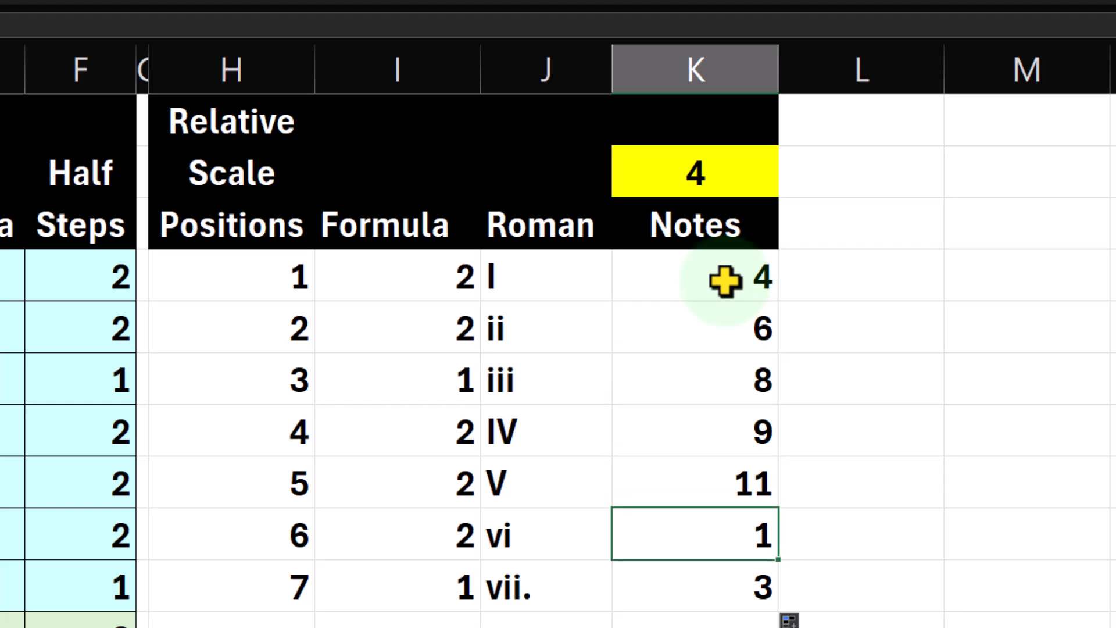
key(Down)
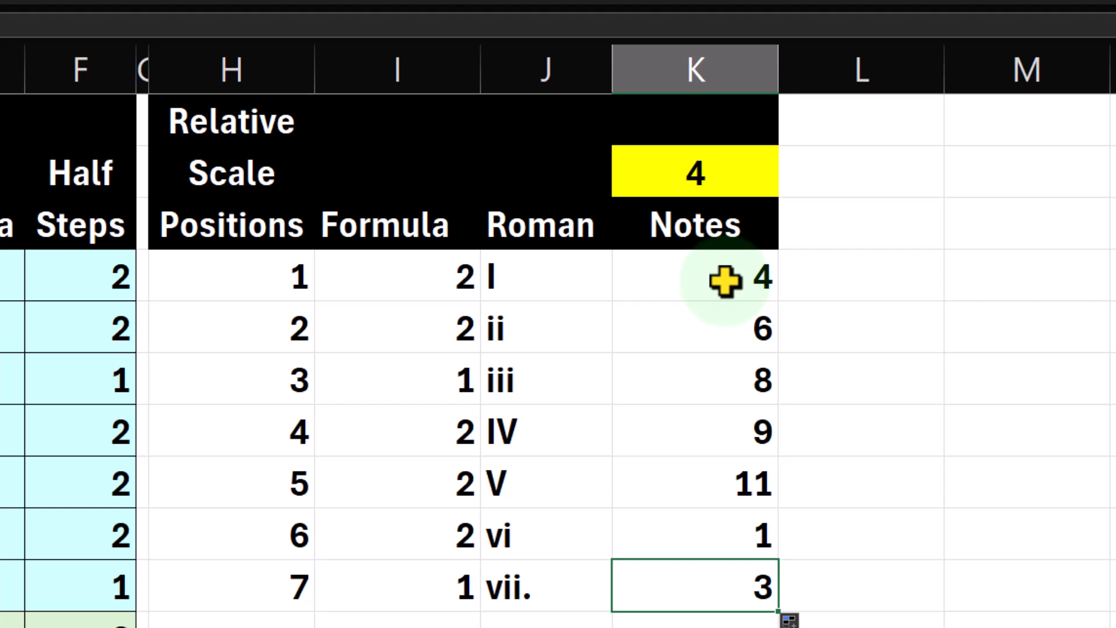
drag(726, 281, 704, 574)
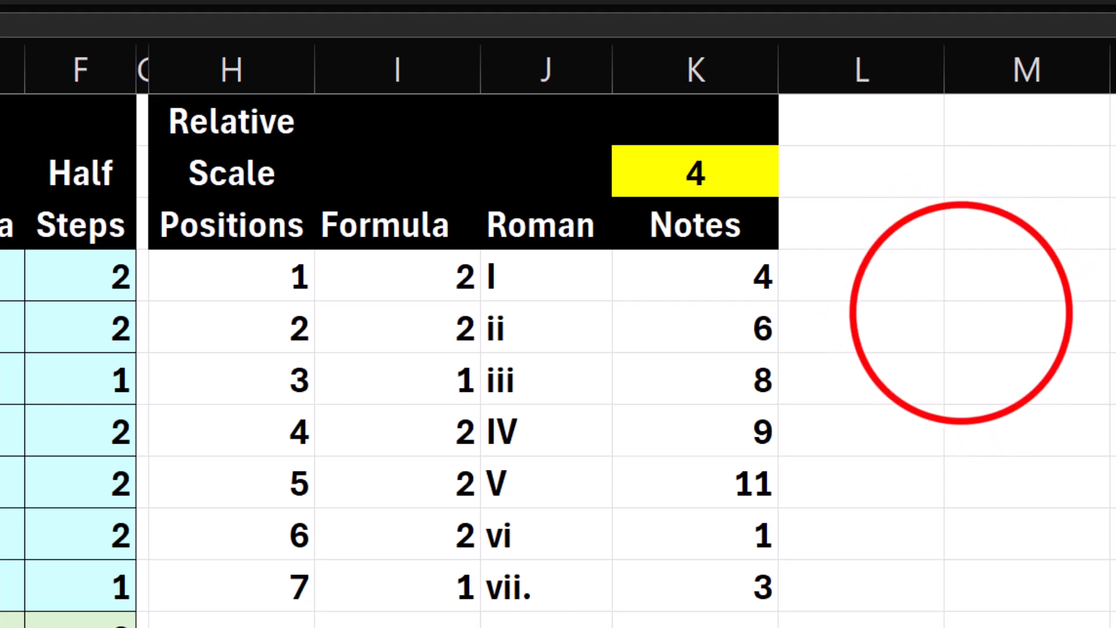
Enter a two-line heading beside the Notes column, with Note in L2 and Name in L3.
click(961, 313)
click(845, 177)
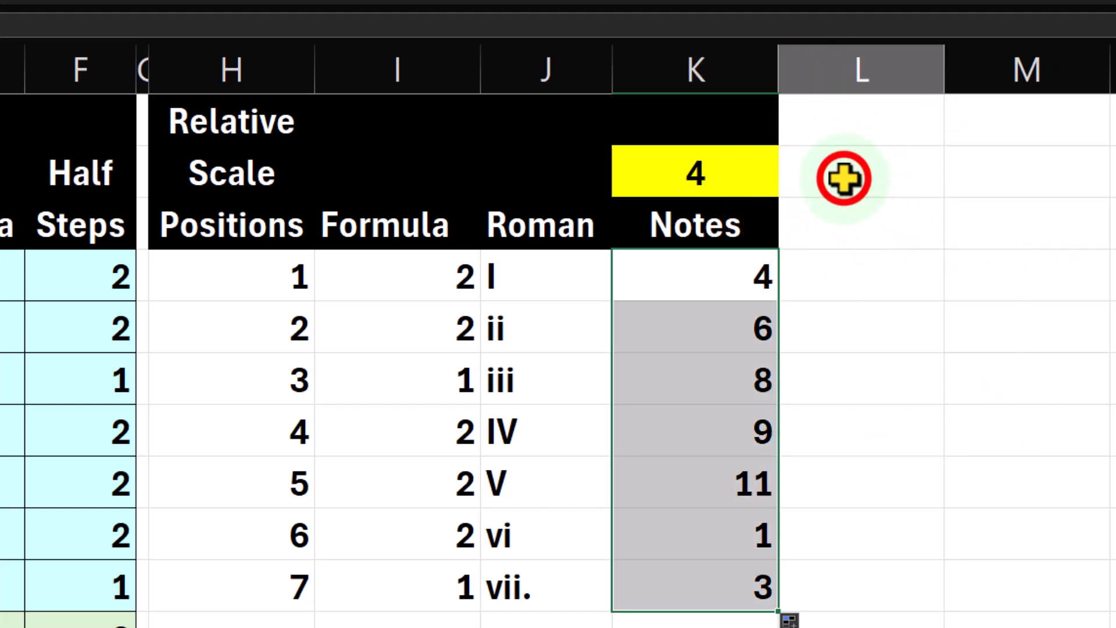
text(Note)
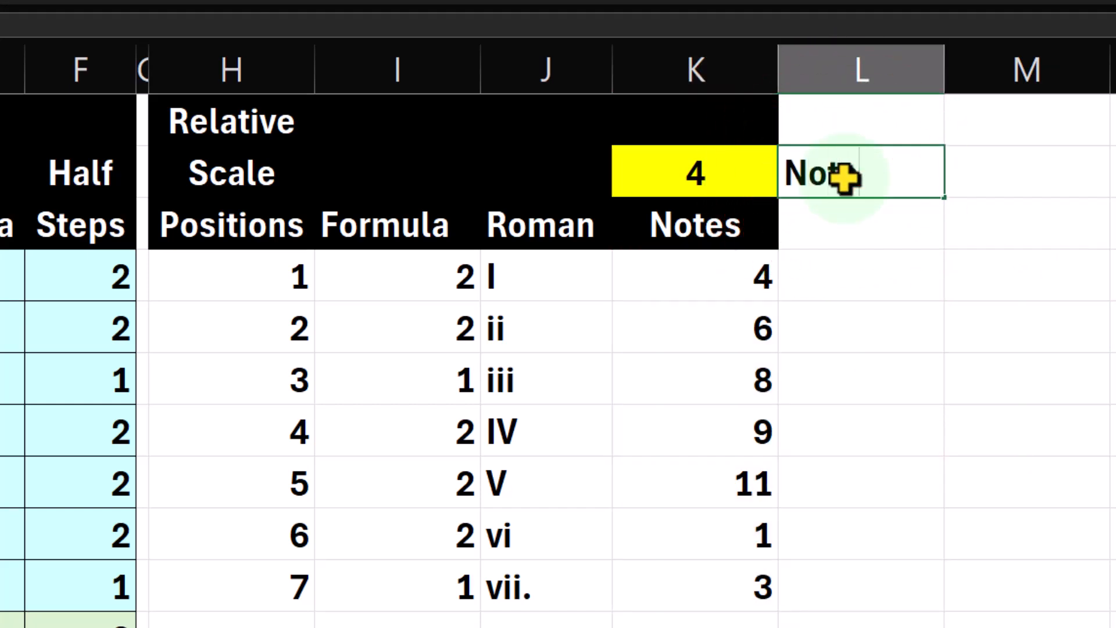
key(Return)
text(Nam)
key(BackSpace)
key(BackSpace)
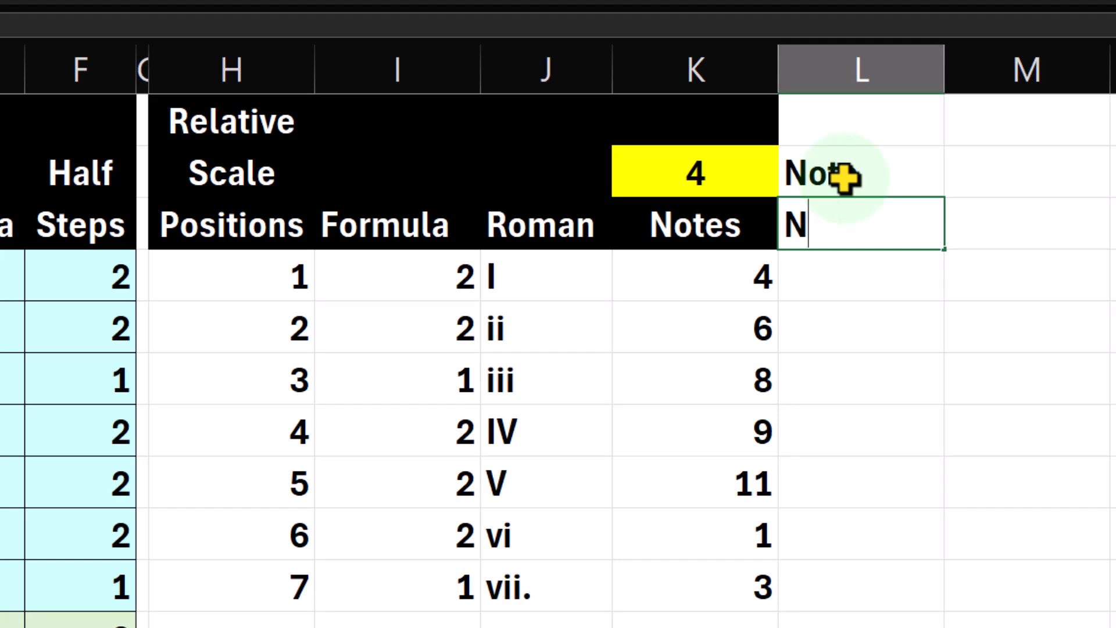
text(ame)
key(Return)
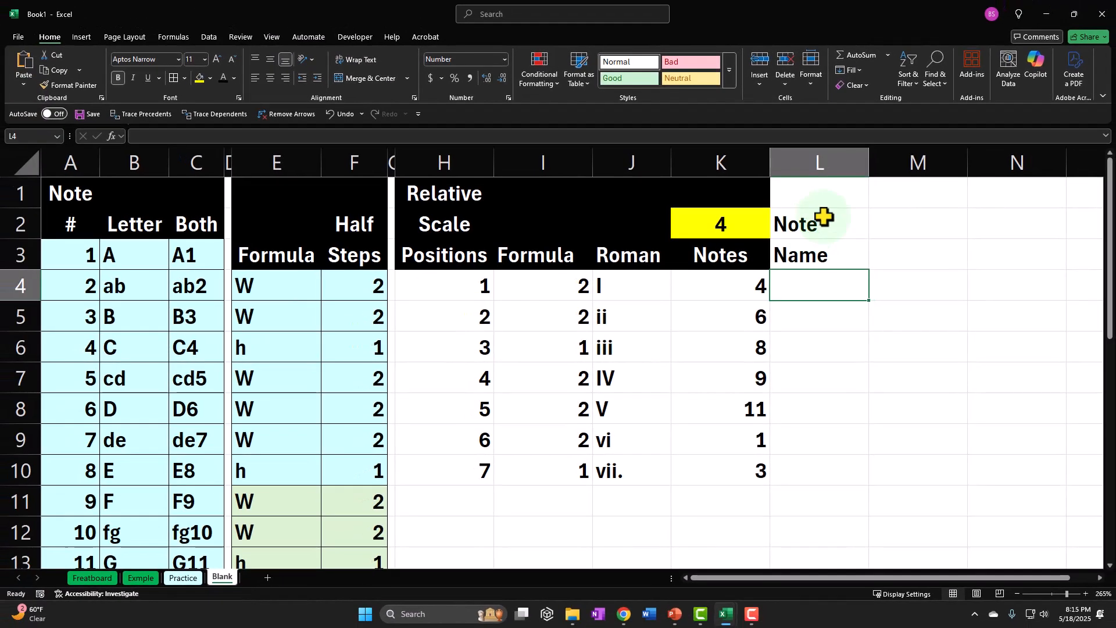
Compare the note number and Both columns, and start an XLOOKUP formula in L4 with K4 as the lookup value.
click(71, 347)
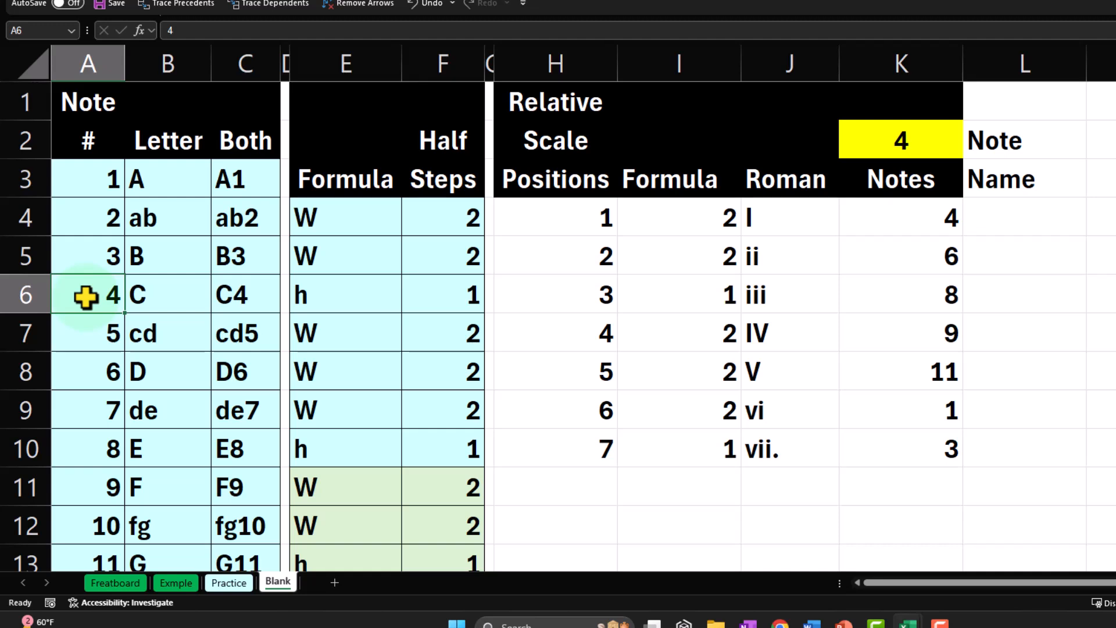
click(230, 294)
drag(100, 180, 94, 400)
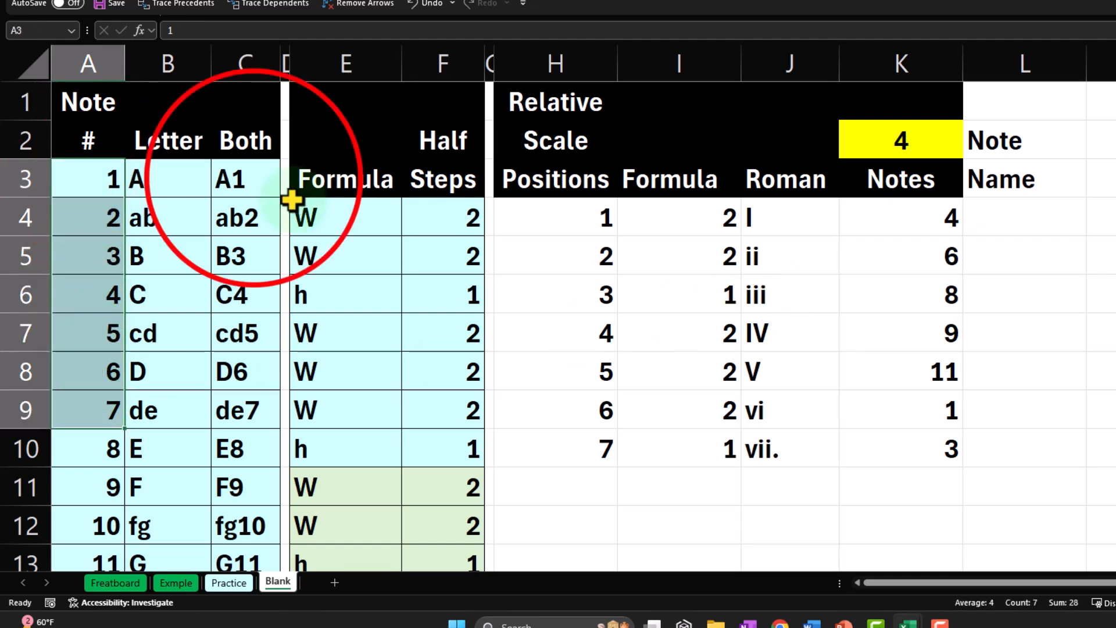
click(253, 185)
drag(253, 185, 256, 403)
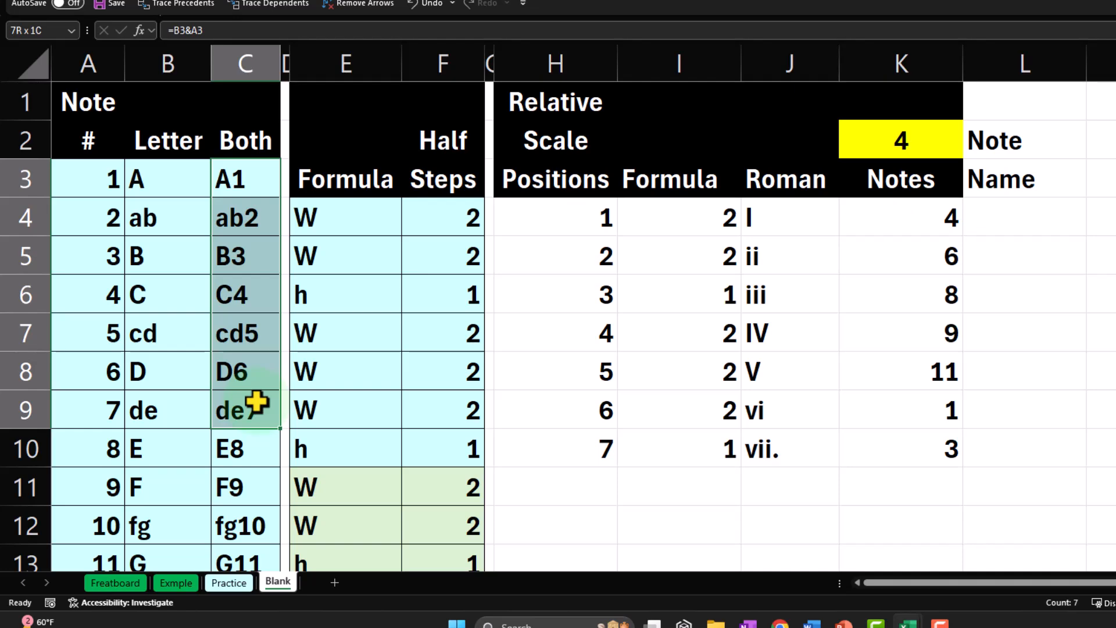
click(1001, 219)
text(=x)
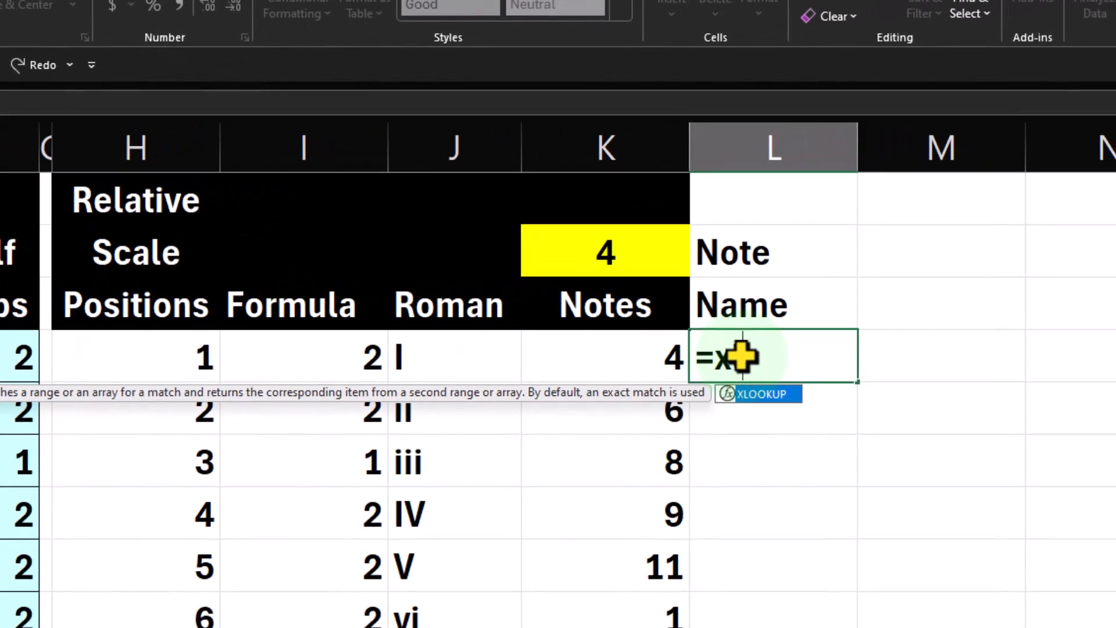
key(Tab)
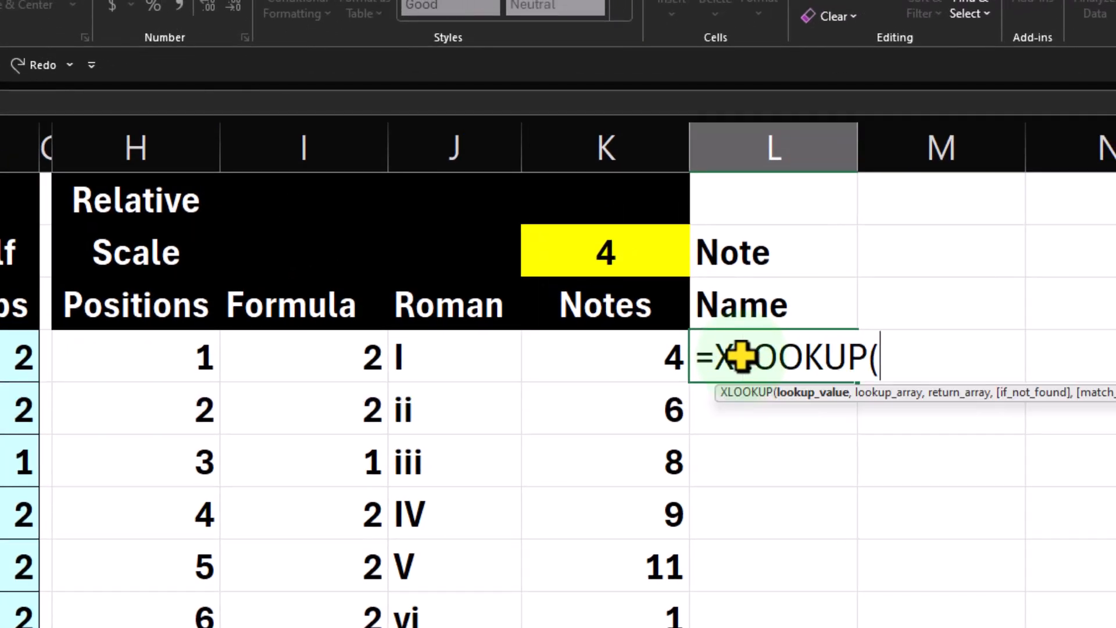
click(654, 352)
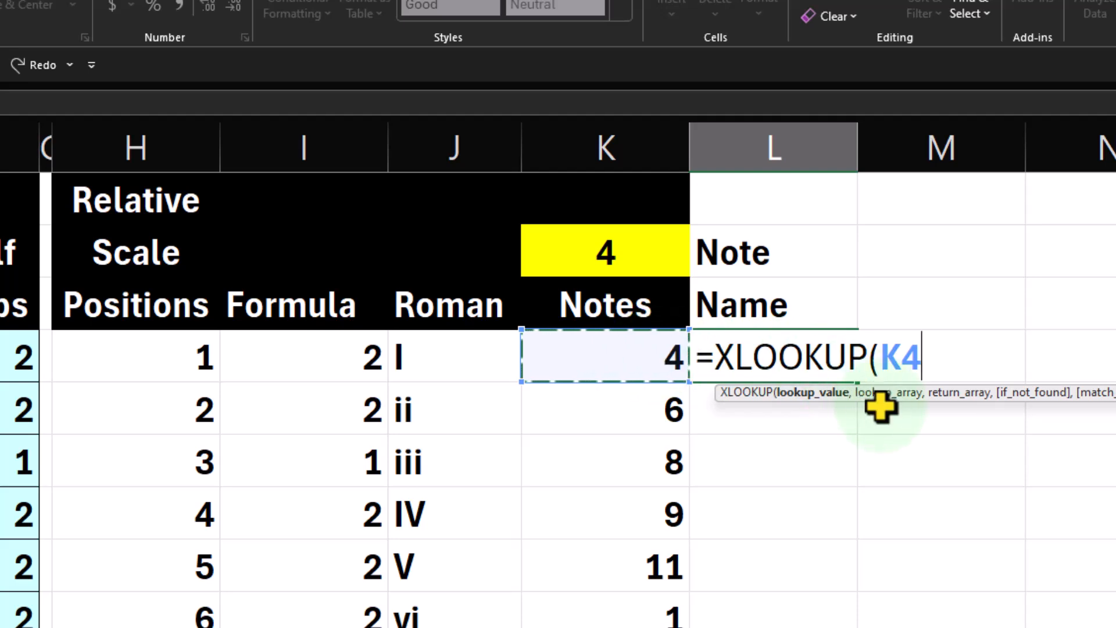
text(,)
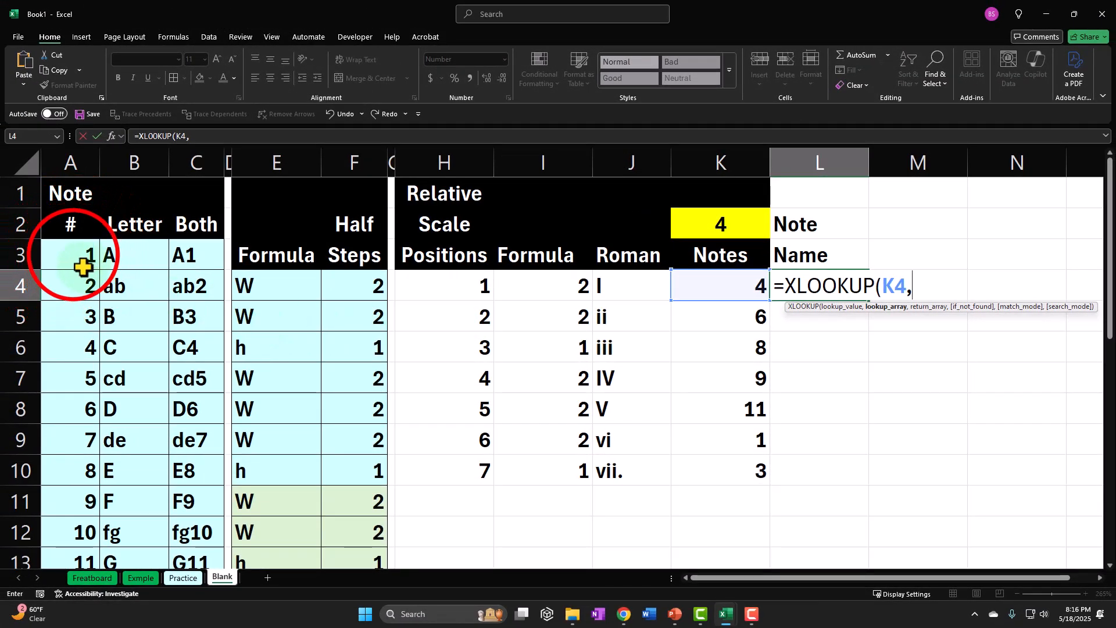
Set A3:A14 as the lookup array and C3:C14 as the return array, and complete the L4 formula.
drag(75, 255, 75, 492)
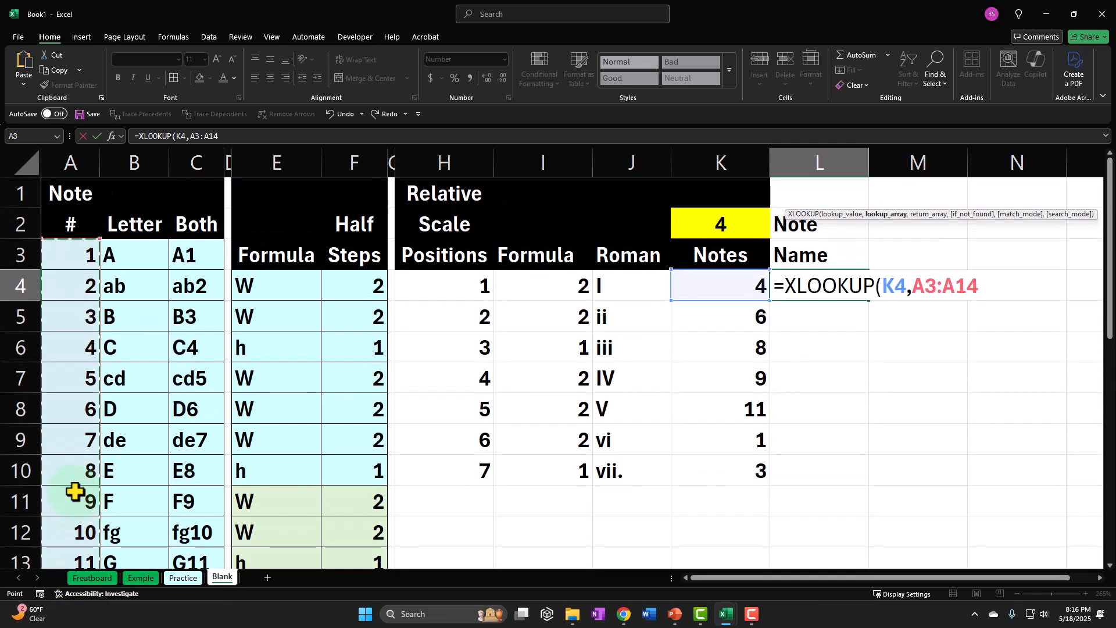
text(,)
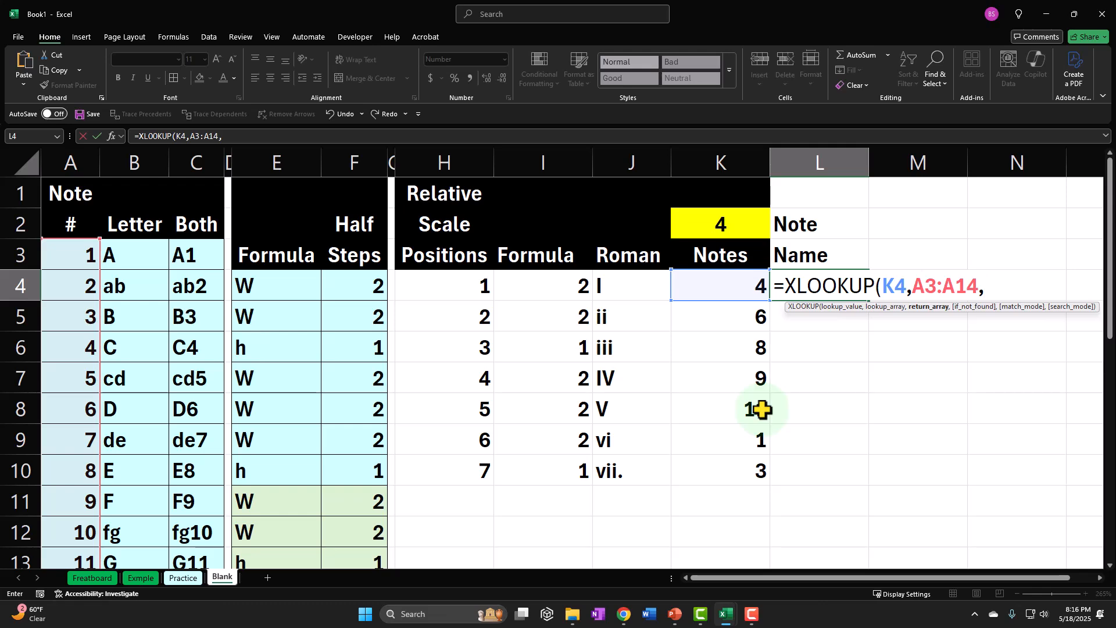
click(182, 256)
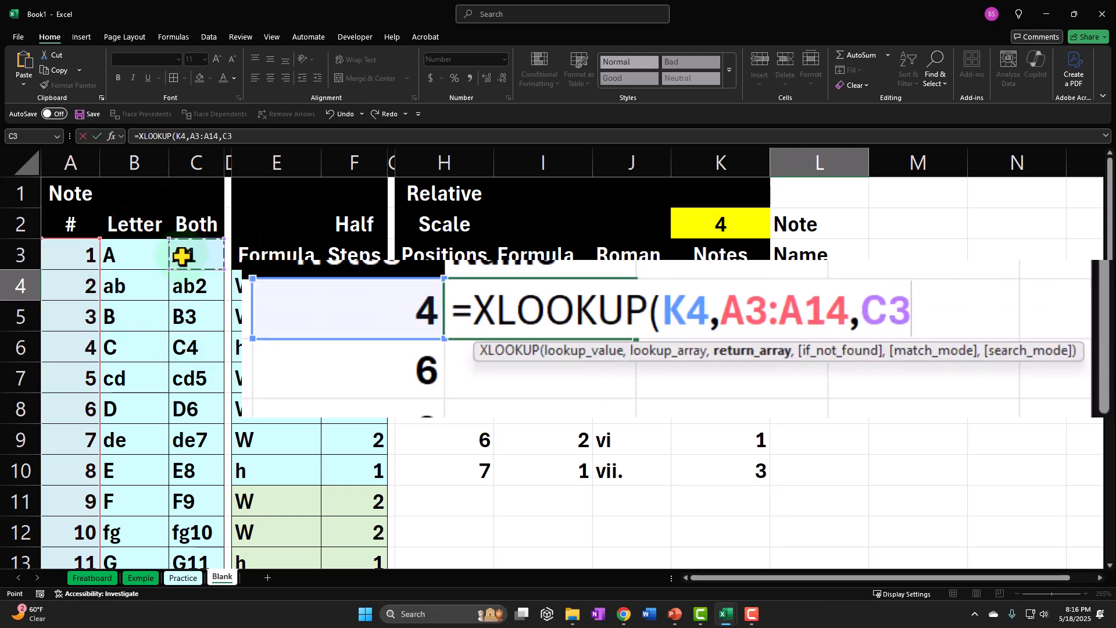
drag(182, 256, 180, 491)
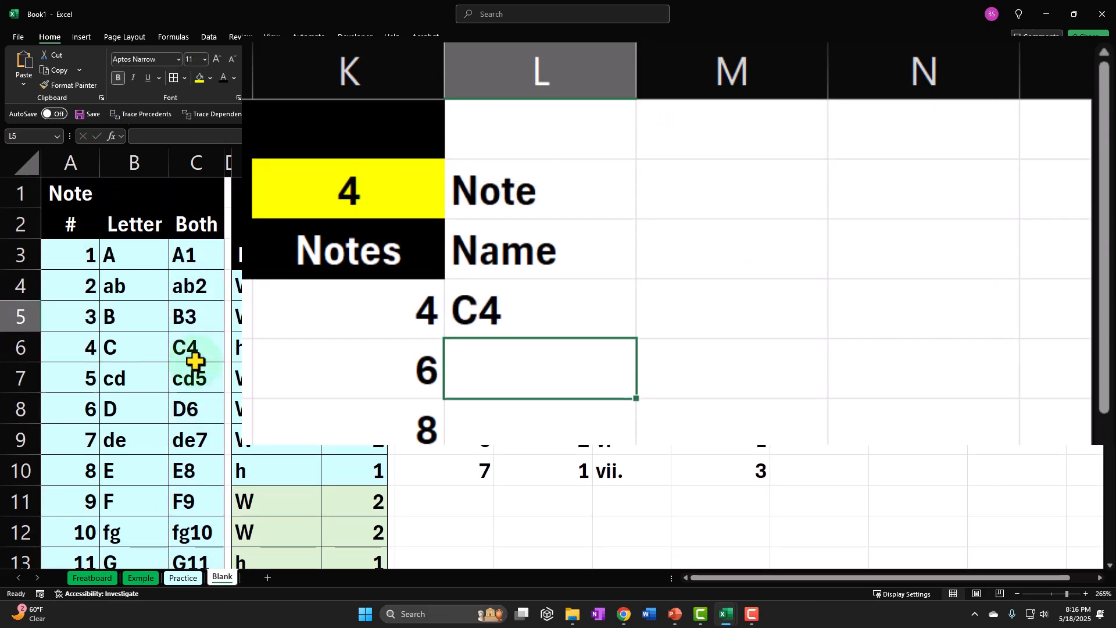
Make the L4 formula's ranges absolute as $A$3:$A$14 and $C$3:$C$14, and fill the formula down to L10.
double_click(551, 321)
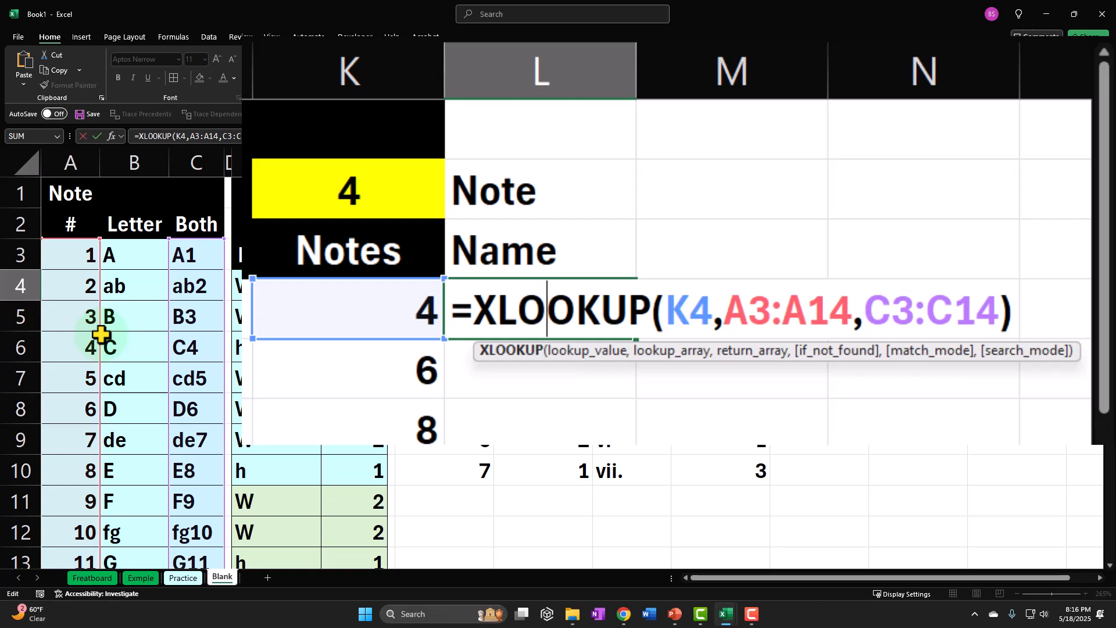
click(775, 288)
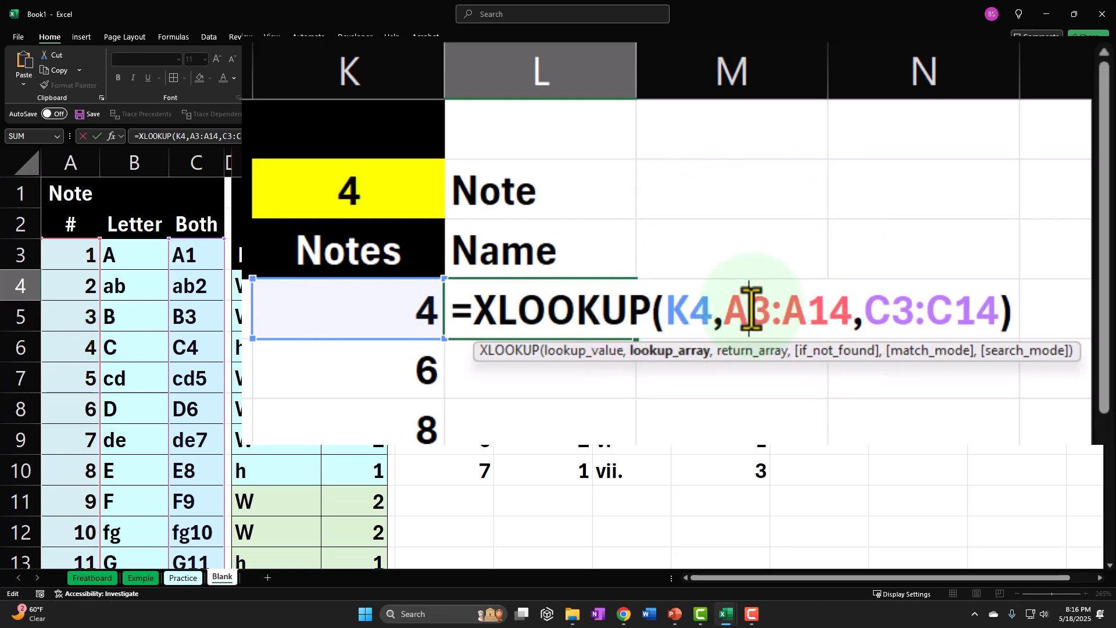
key(F4)
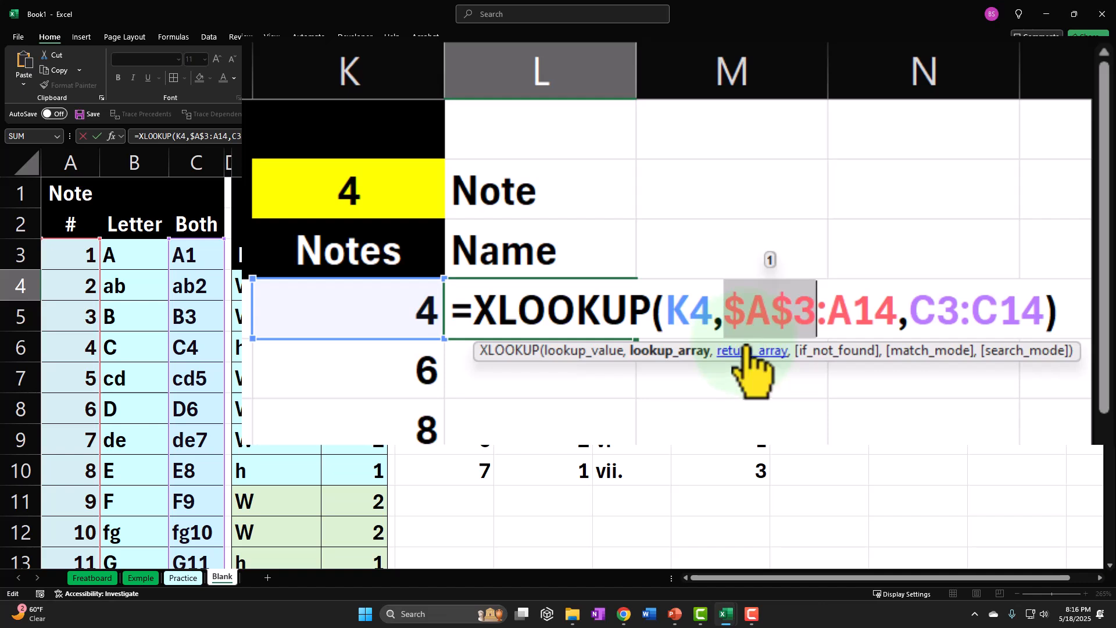
click(847, 302)
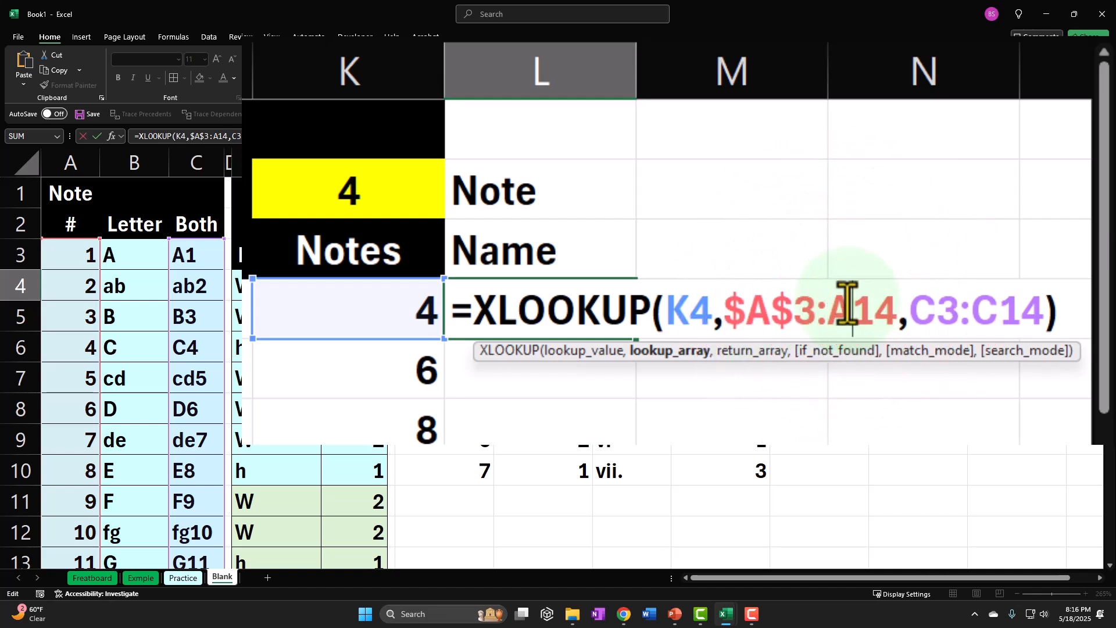
key(F4)
click(953, 302)
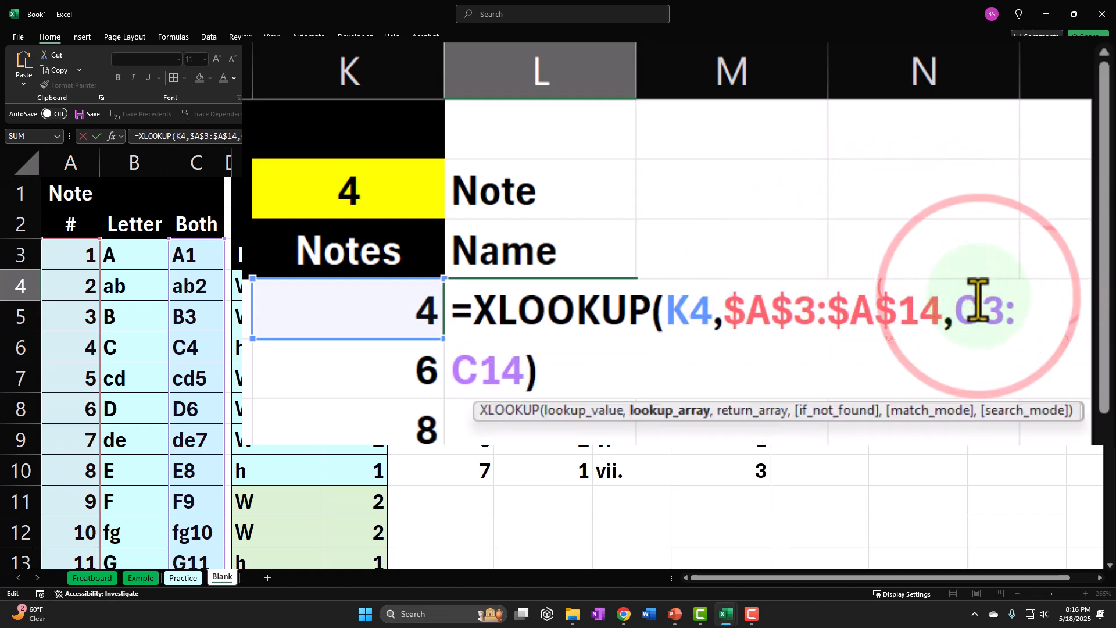
key(F4)
click(498, 370)
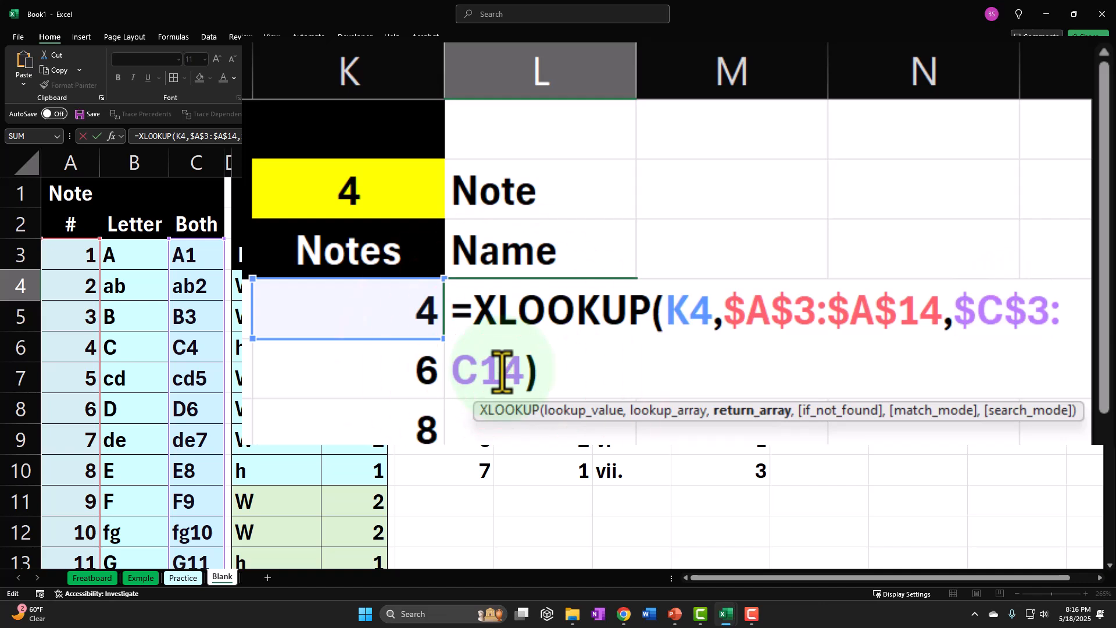
key(F4)
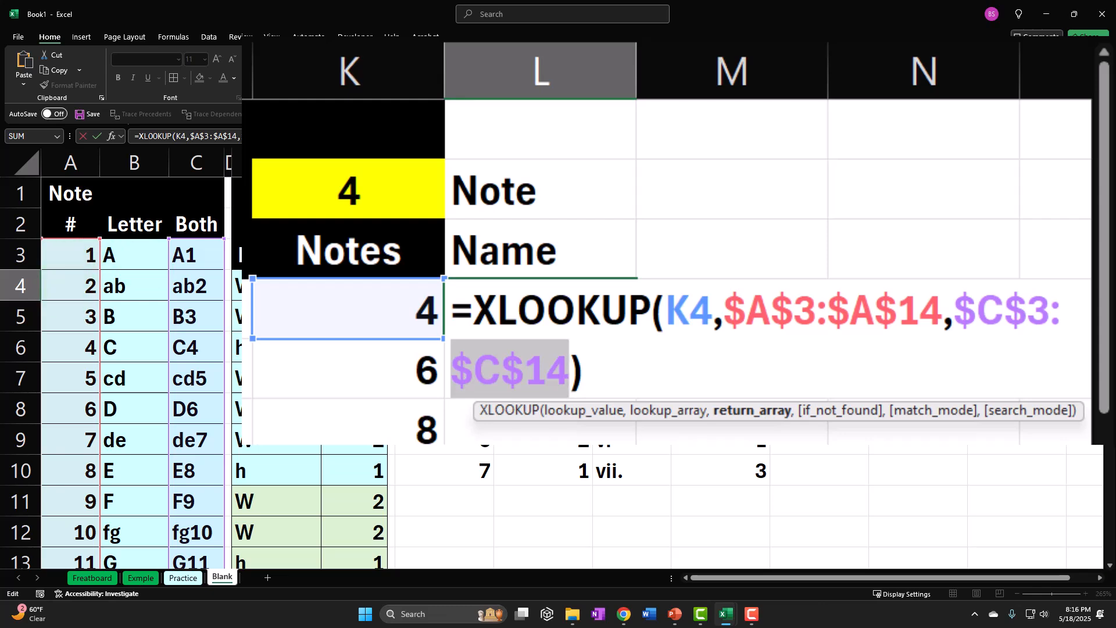
key(Return)
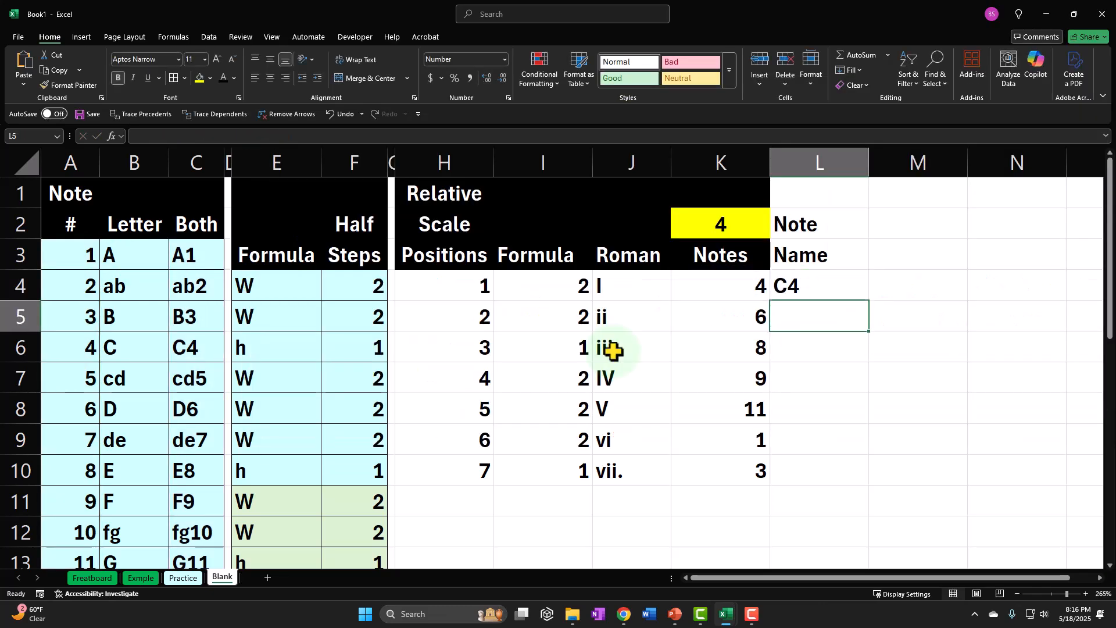
click(855, 284)
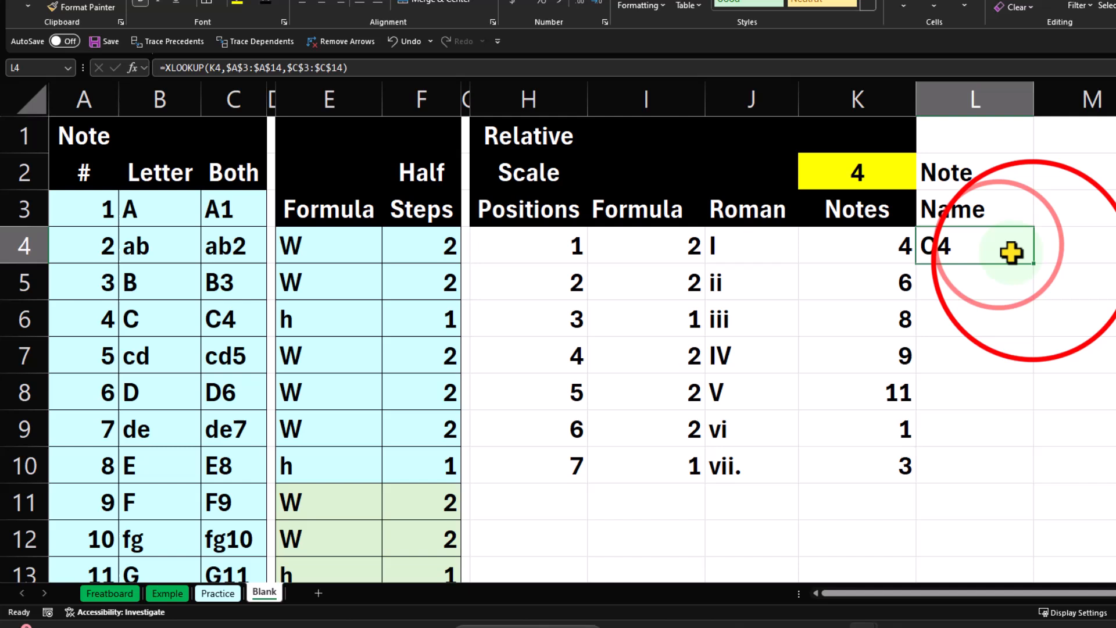
drag(1034, 263, 1025, 470)
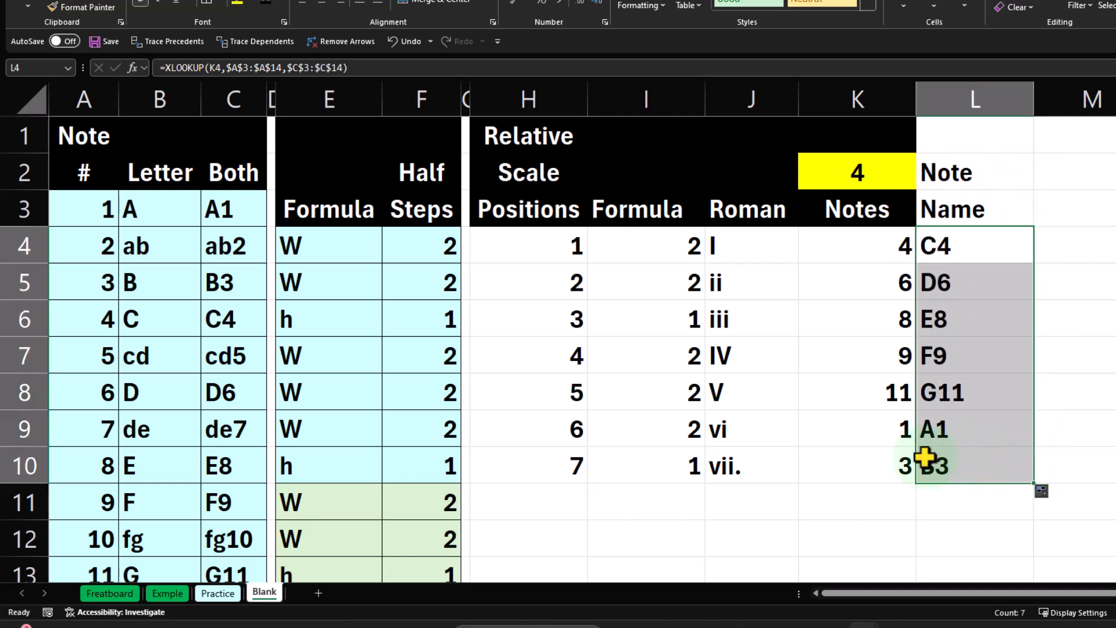
Examine the note names in L4:L10 and their step spacing, cell by cell from the first to the seventh scale position.
click(942, 246)
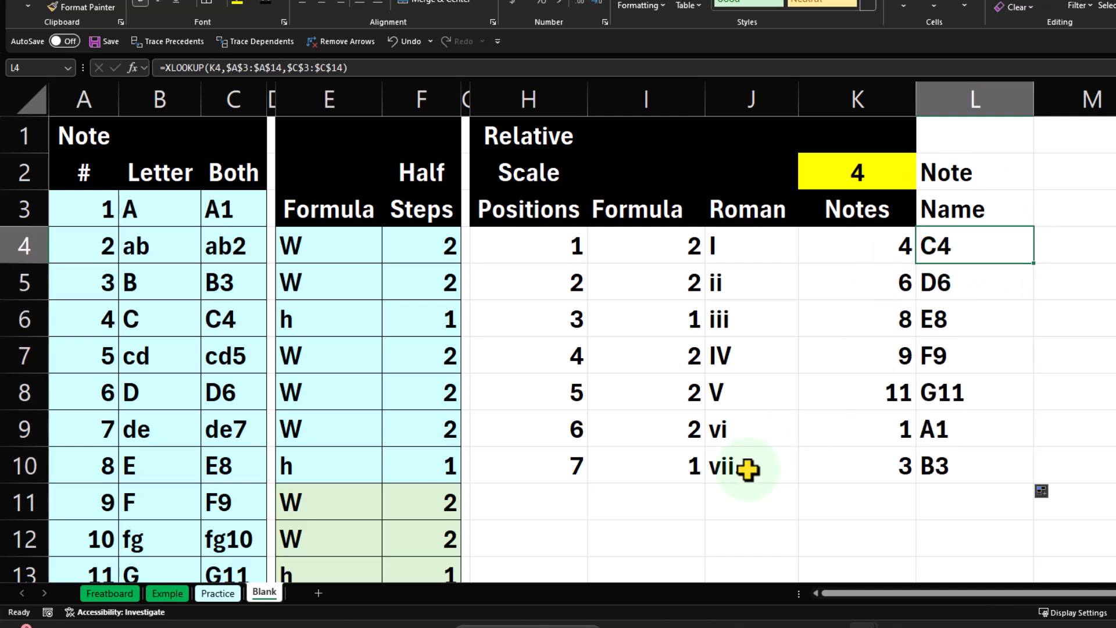
key(Down)
key(Down)
key(Down)
key(Down)
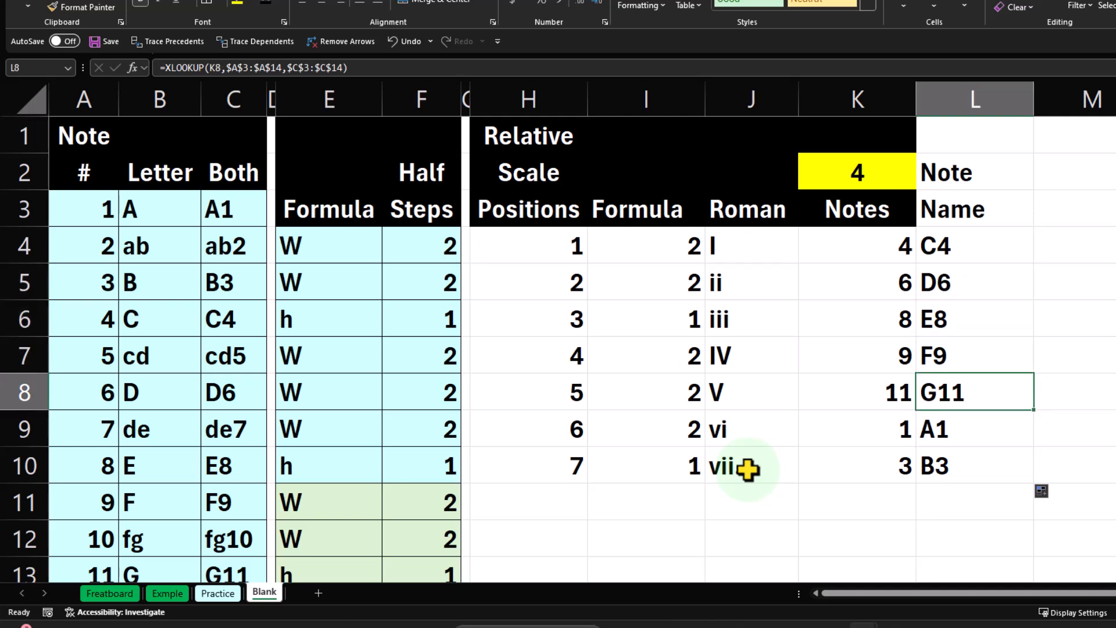
key(Up)
key(Up)
key(Up)
key(Up)
key(Down)
key(Down)
key(Down)
key(Down)
key(Down)
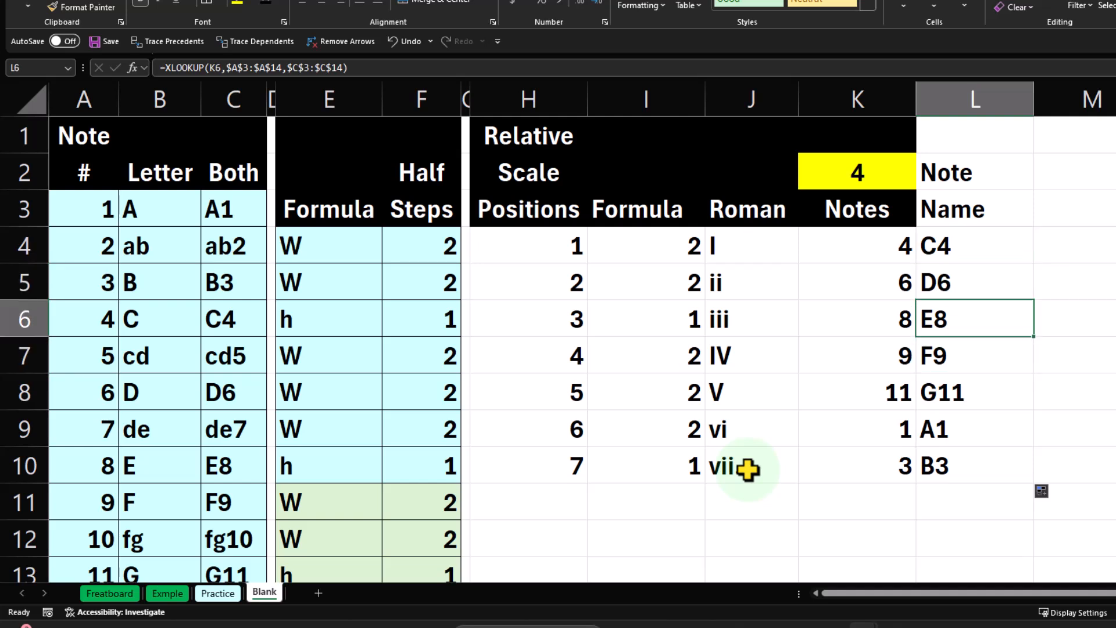
key(Down)
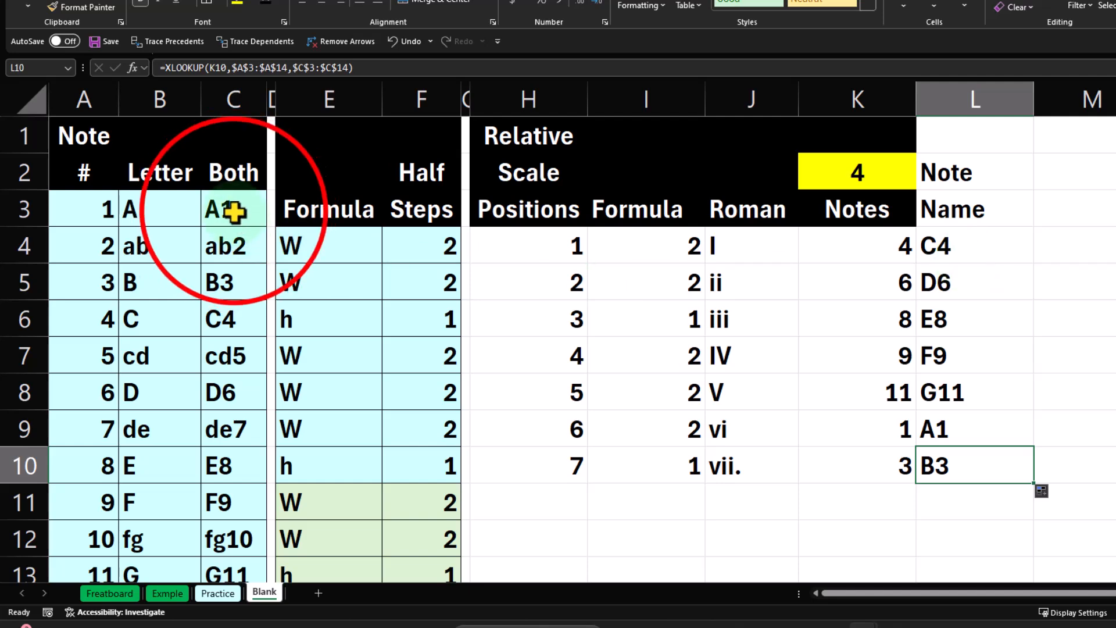
Start an Equal To conditional formatting rule on the Both column notes in C3:C26, with L4 as the comparison cell.
drag(233, 212, 217, 429)
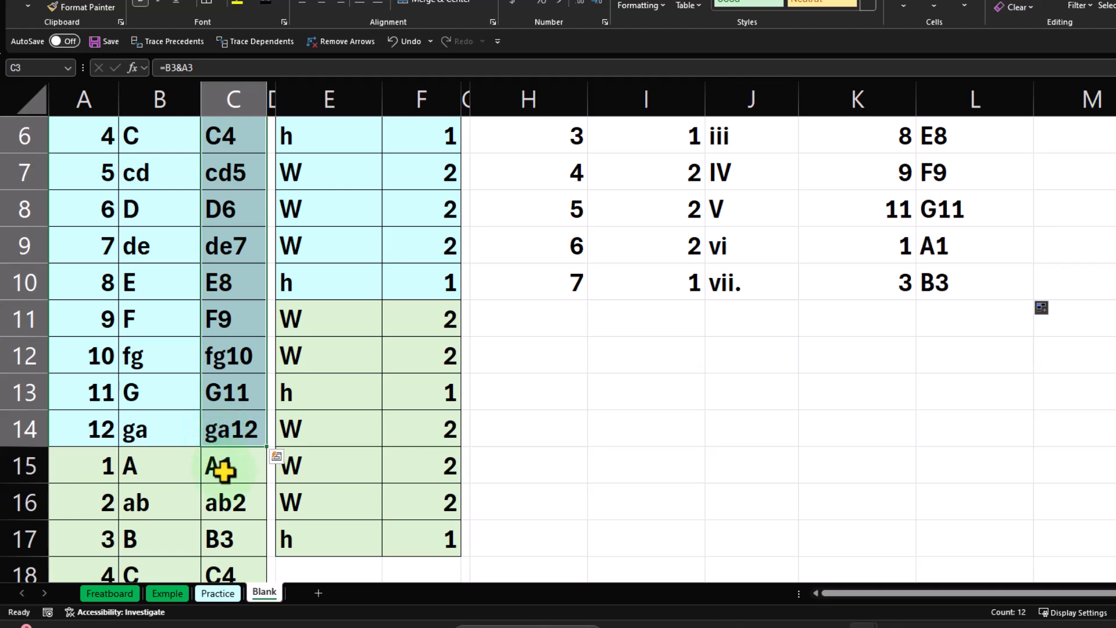
scroll(230, 430, up, 2)
drag(222, 209, 236, 529)
scroll(236, 526, up, 1)
scroll(236, 526, up, 4)
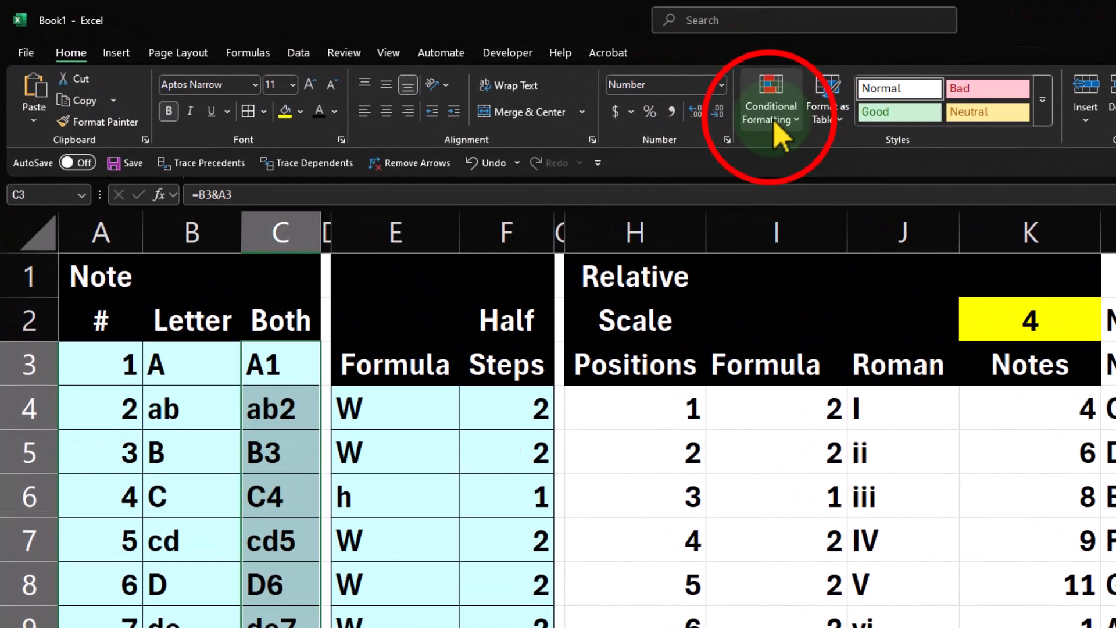
click(539, 83)
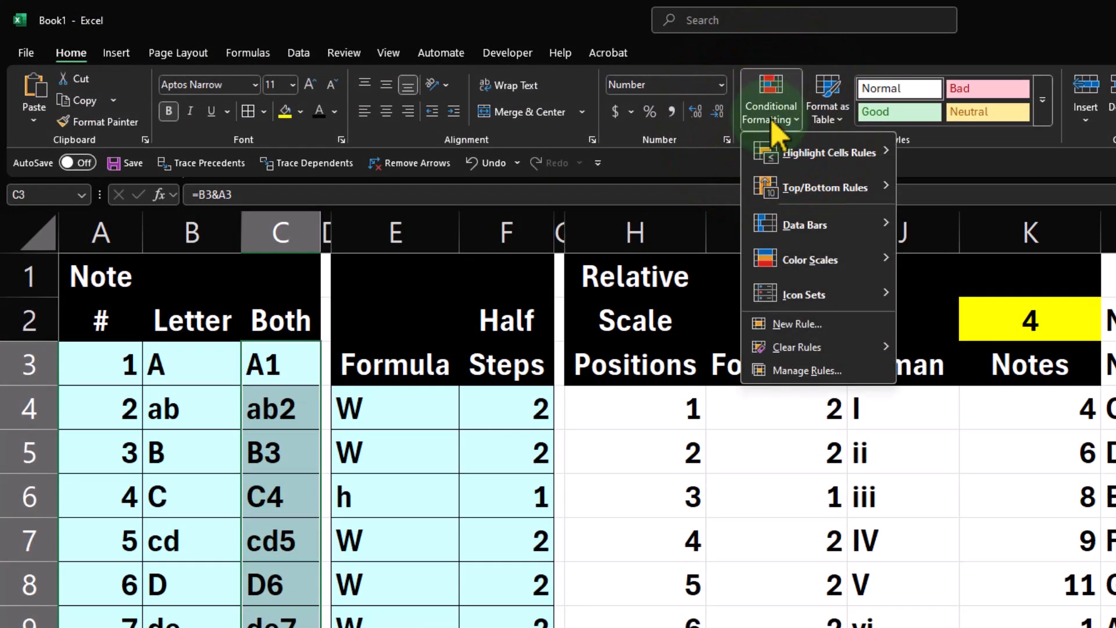
mouse_move(785, 185)
mouse_move(786, 158)
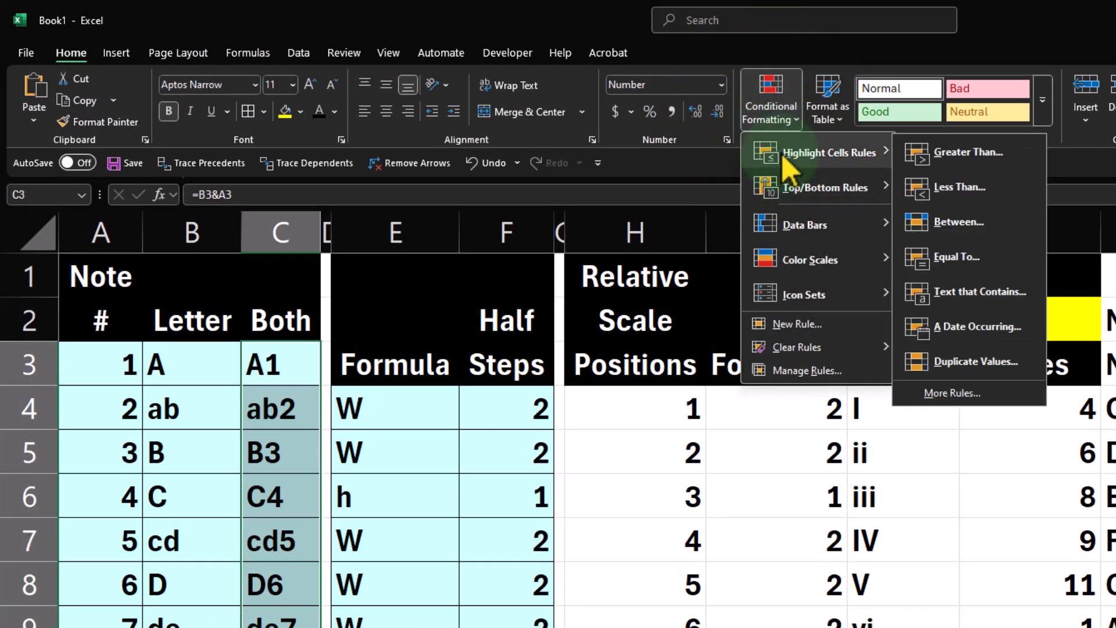
click(956, 257)
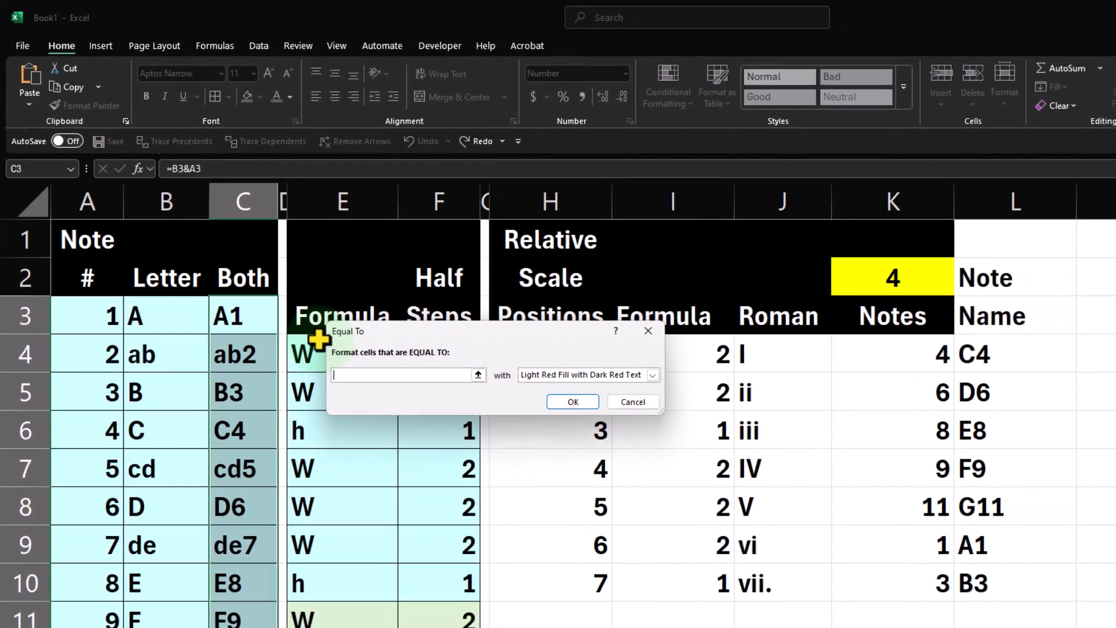
click(965, 352)
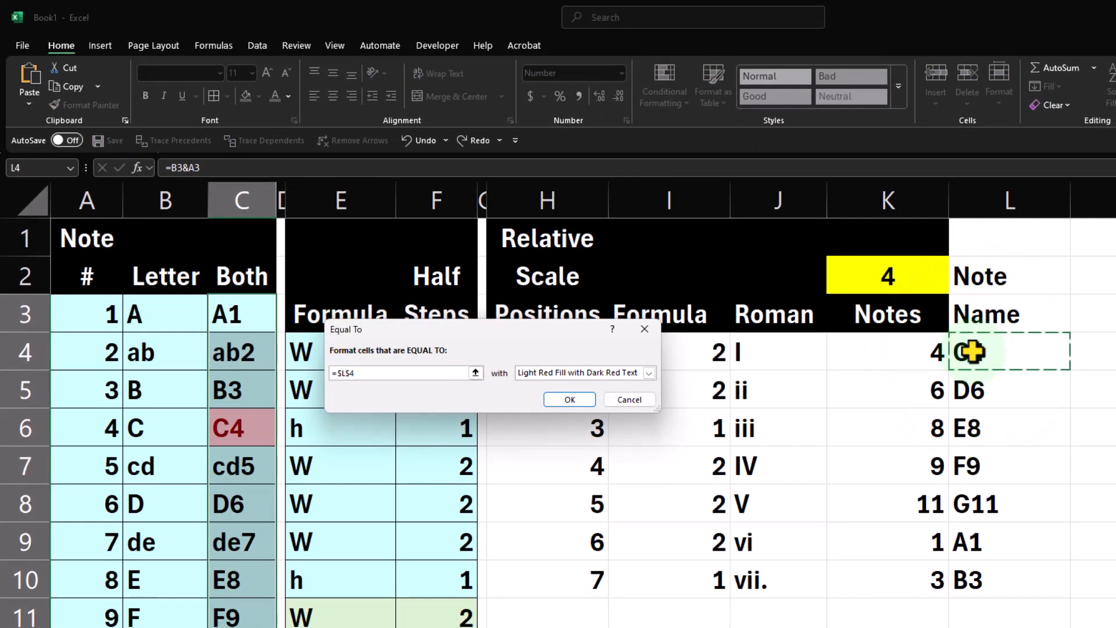
Format the notes matching L4 with Light Red Fill with Dark Red Text and apply the rule.
click(648, 373)
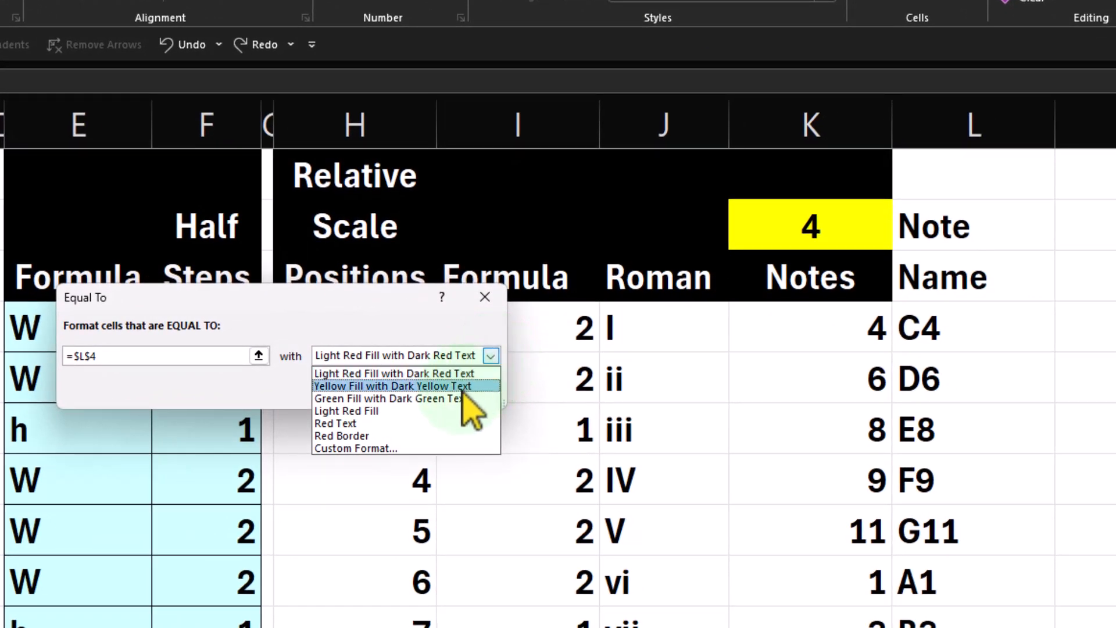
click(462, 398)
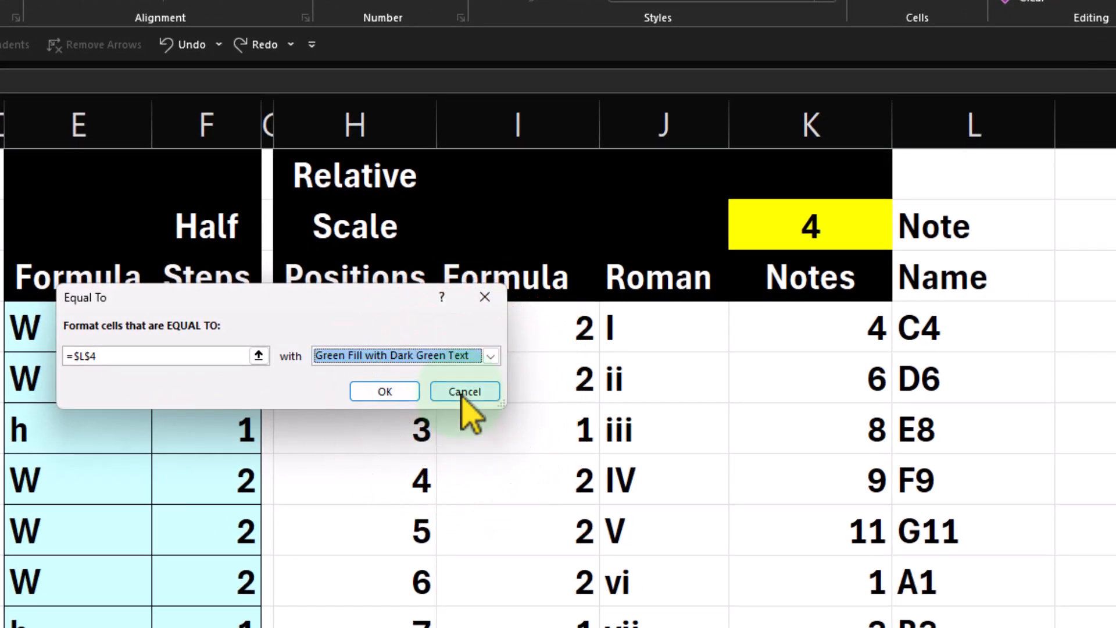
click(492, 356)
click(460, 373)
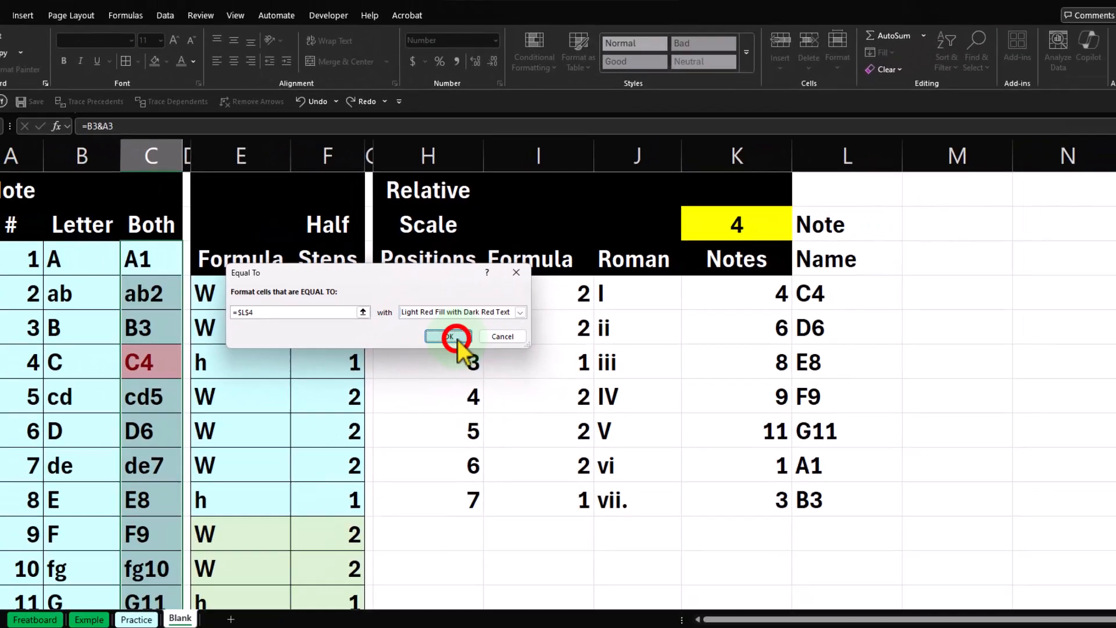
click(459, 392)
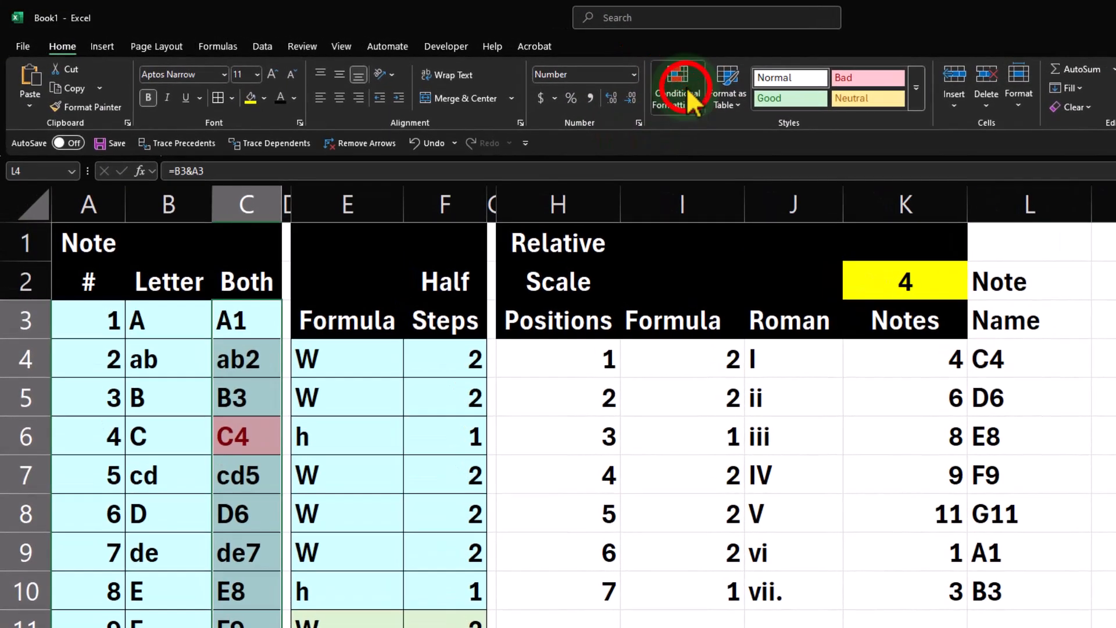
Add an Equal To rule highlighting Both column notes that match L5 with Yellow Fill with Dark Yellow Text.
click(544, 70)
mouse_move(585, 117)
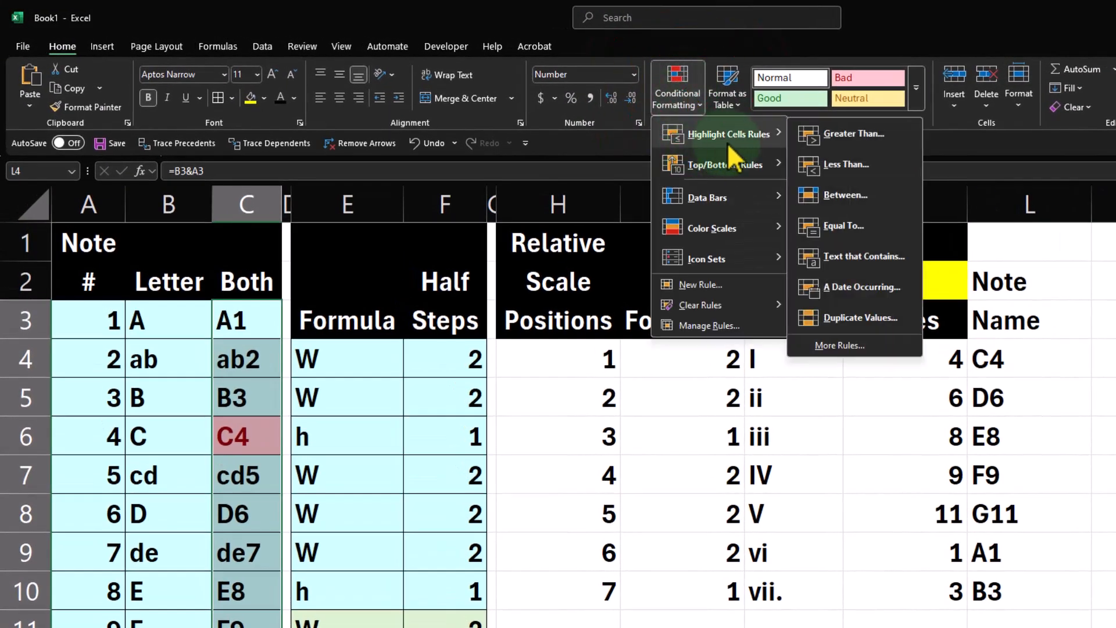
click(820, 224)
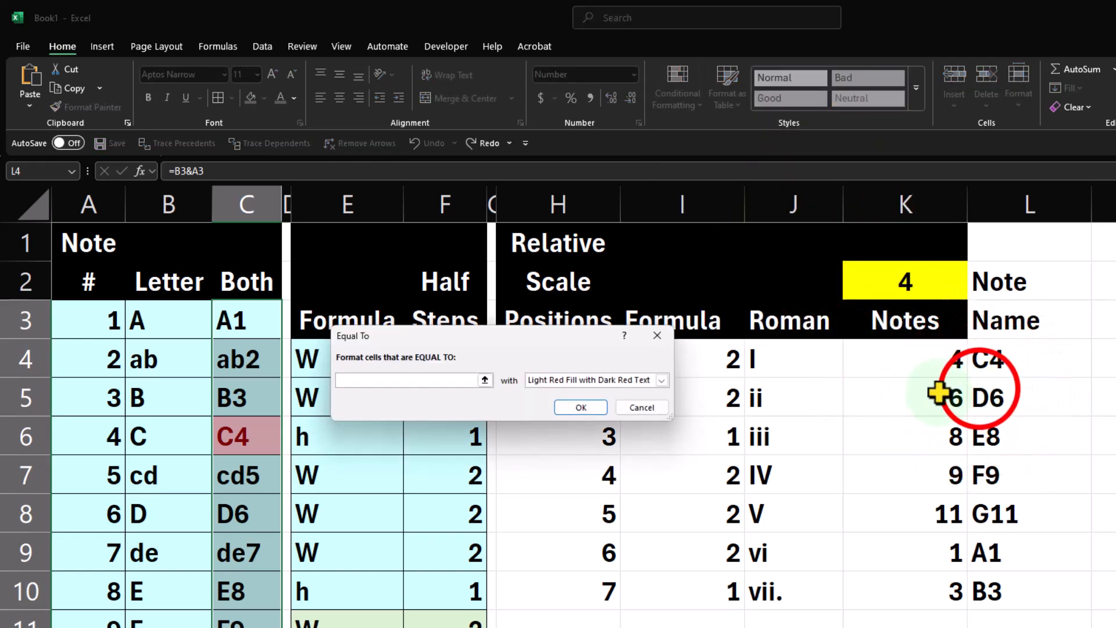
click(989, 398)
click(661, 380)
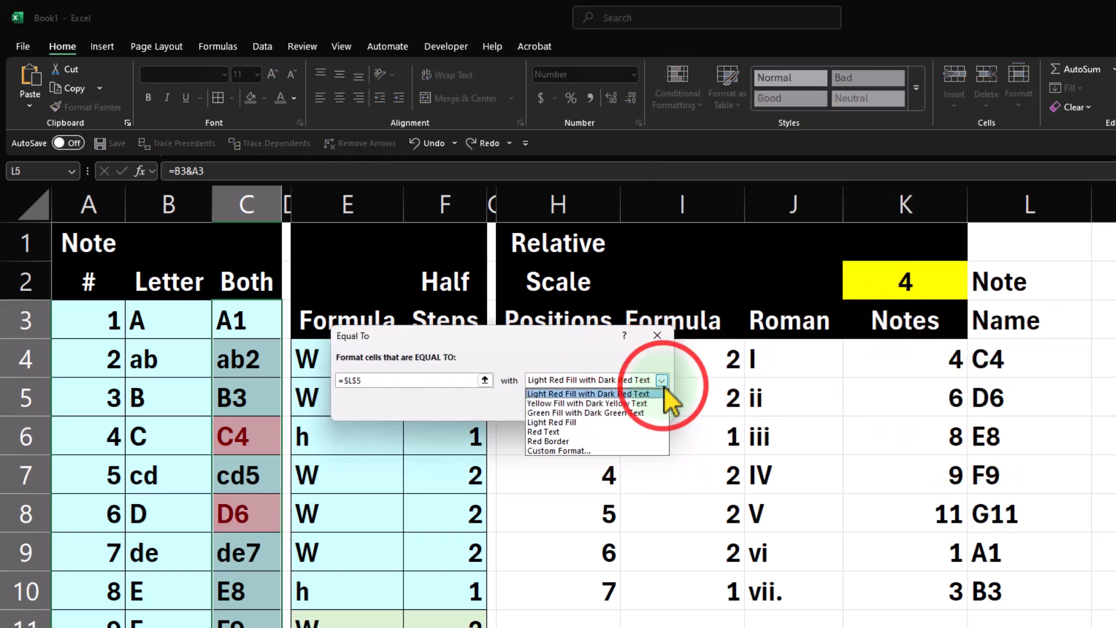
click(643, 403)
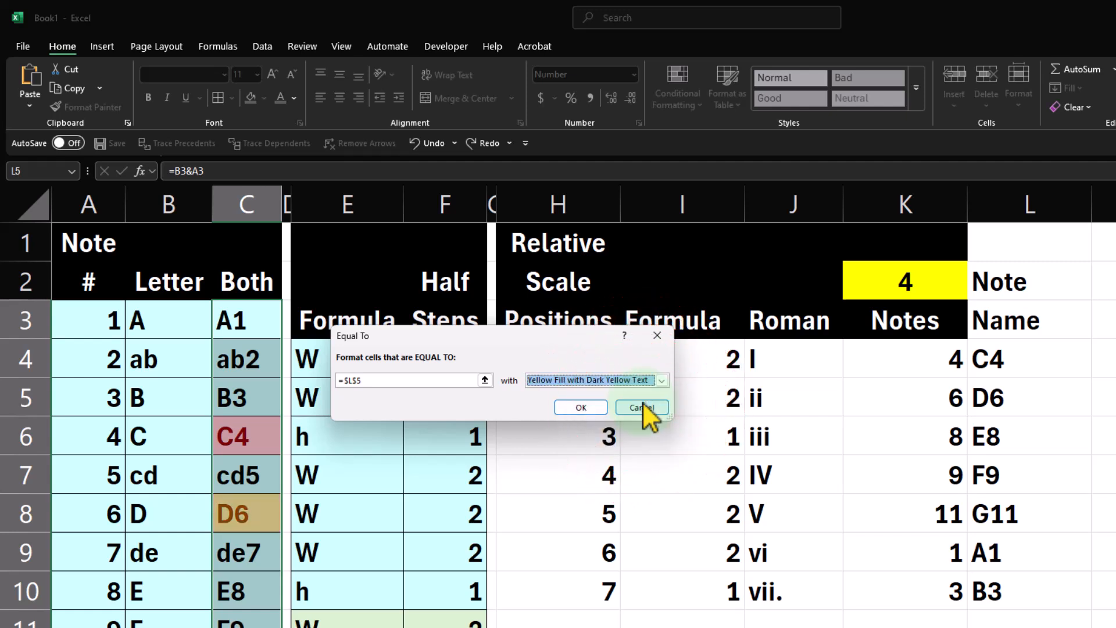
click(591, 403)
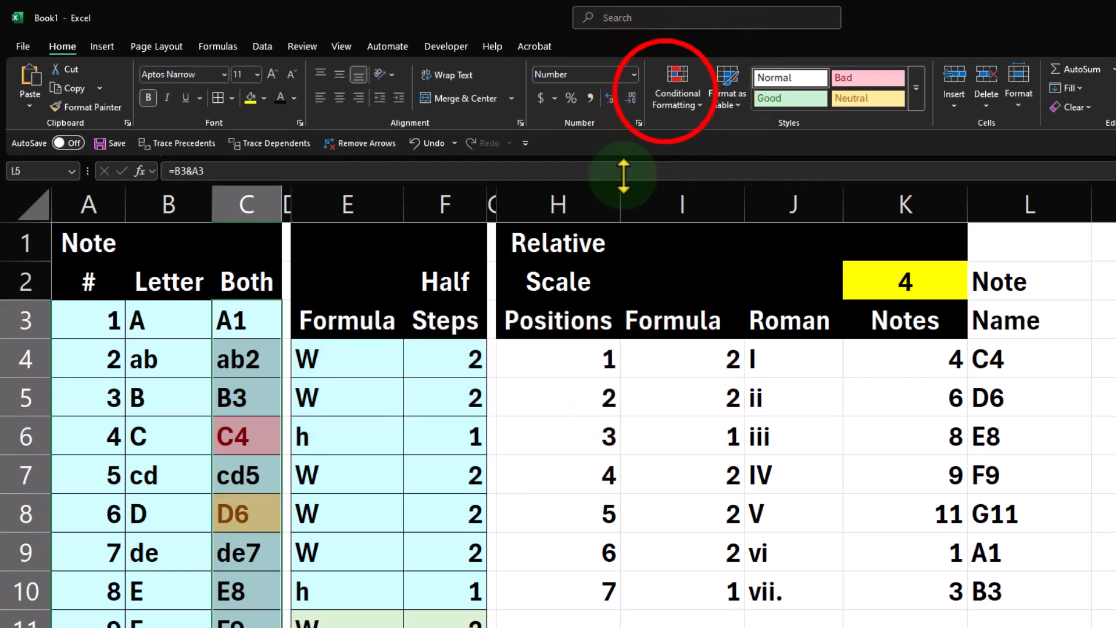
Add an Equal To rule highlighting Both column notes that match L6 with Yellow Fill with Dark Yellow Text.
click(674, 98)
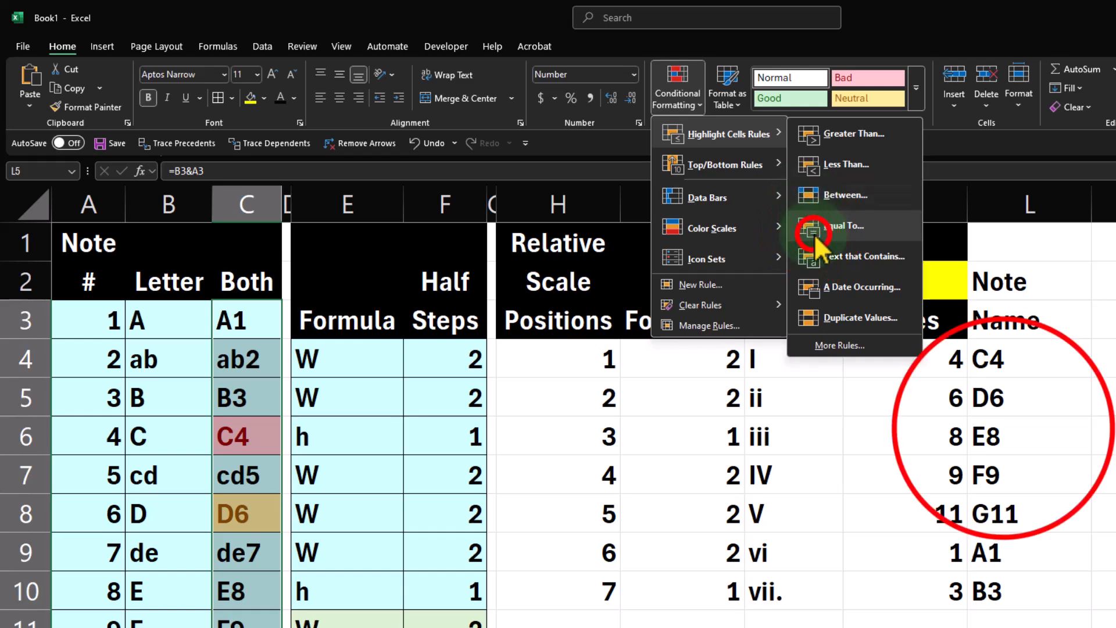
click(820, 220)
click(1003, 430)
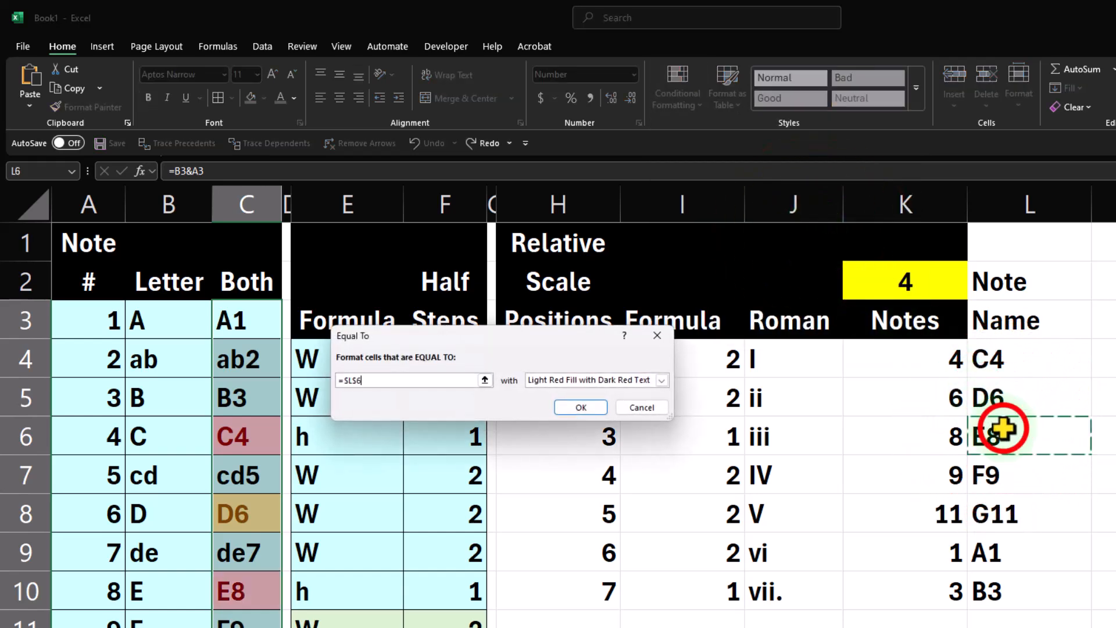
click(662, 381)
click(643, 403)
click(596, 408)
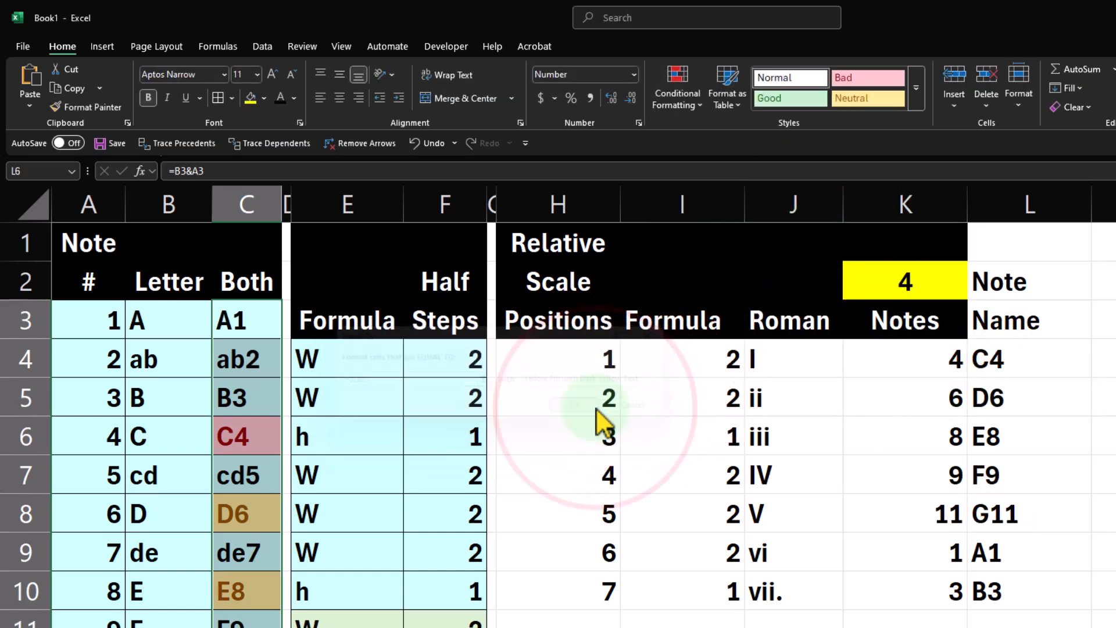
Add an Equal To rule highlighting Both column notes that match L7 with Yellow Fill with Dark Yellow Text.
click(678, 96)
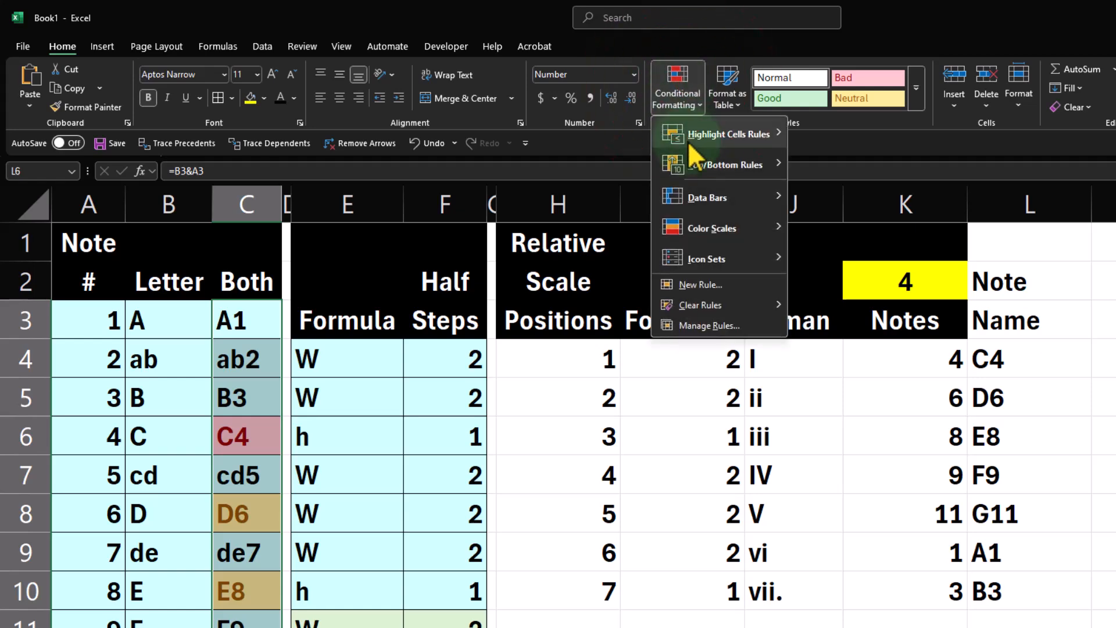
mouse_move(688, 141)
click(843, 227)
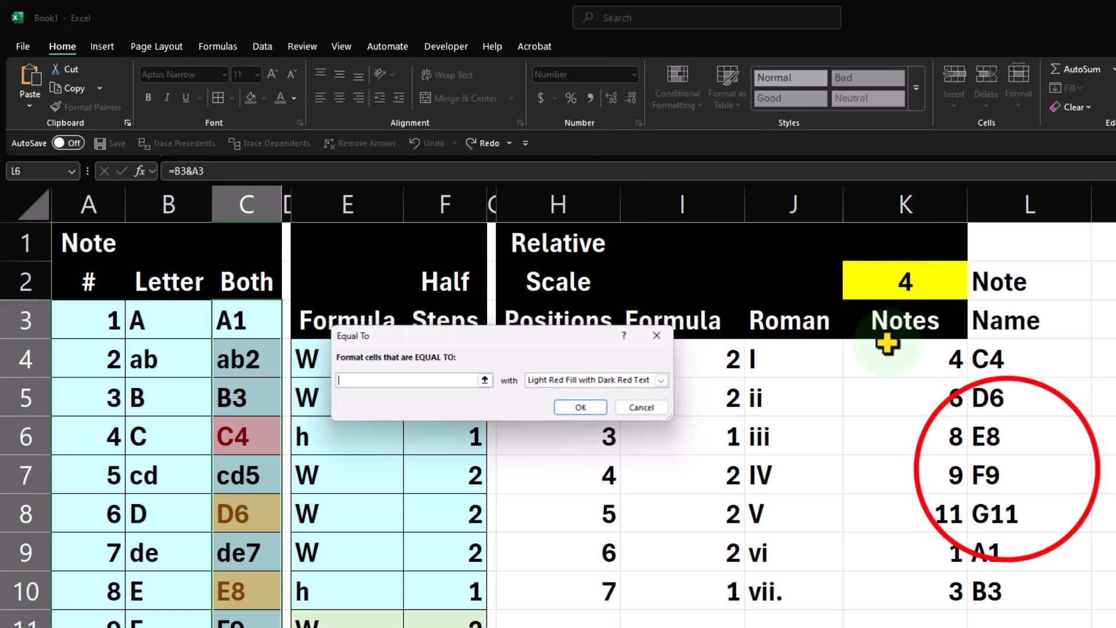
click(1003, 465)
click(659, 380)
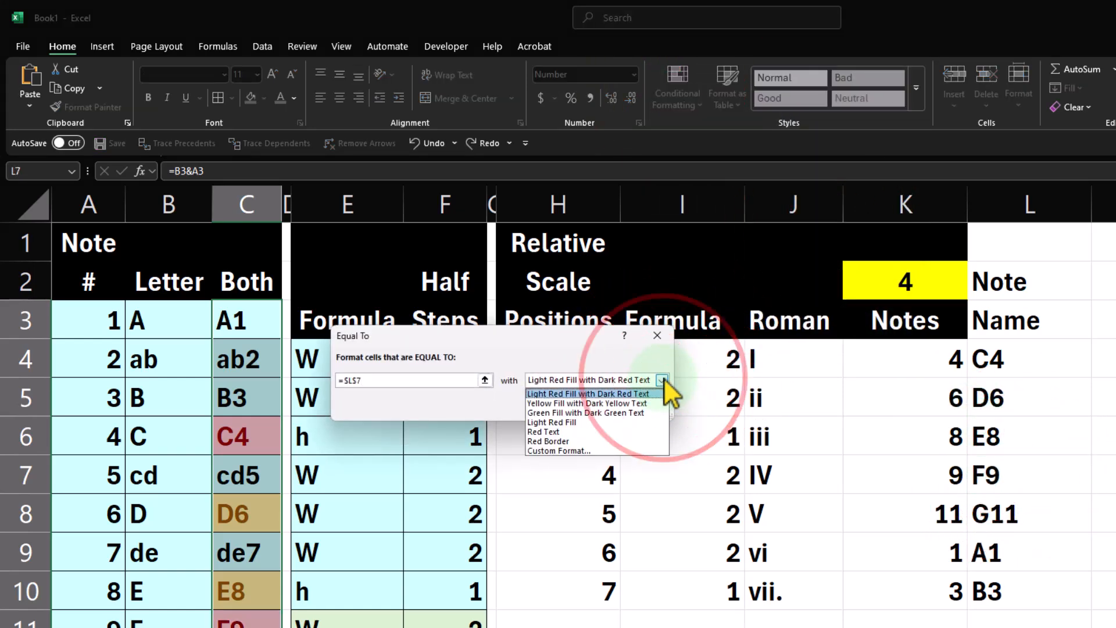
click(648, 403)
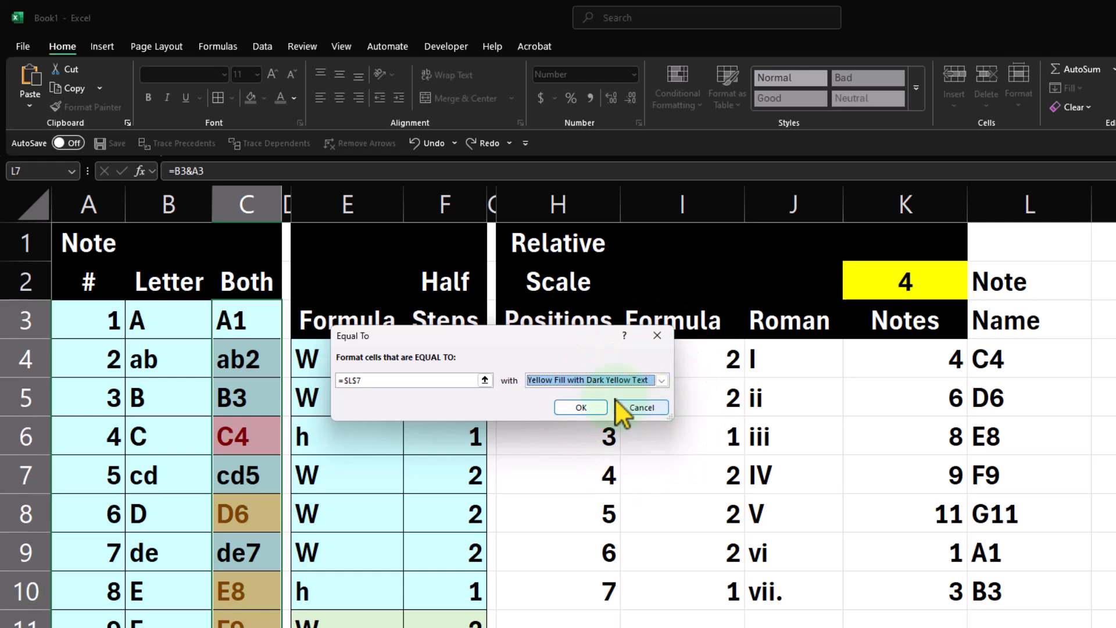
click(584, 407)
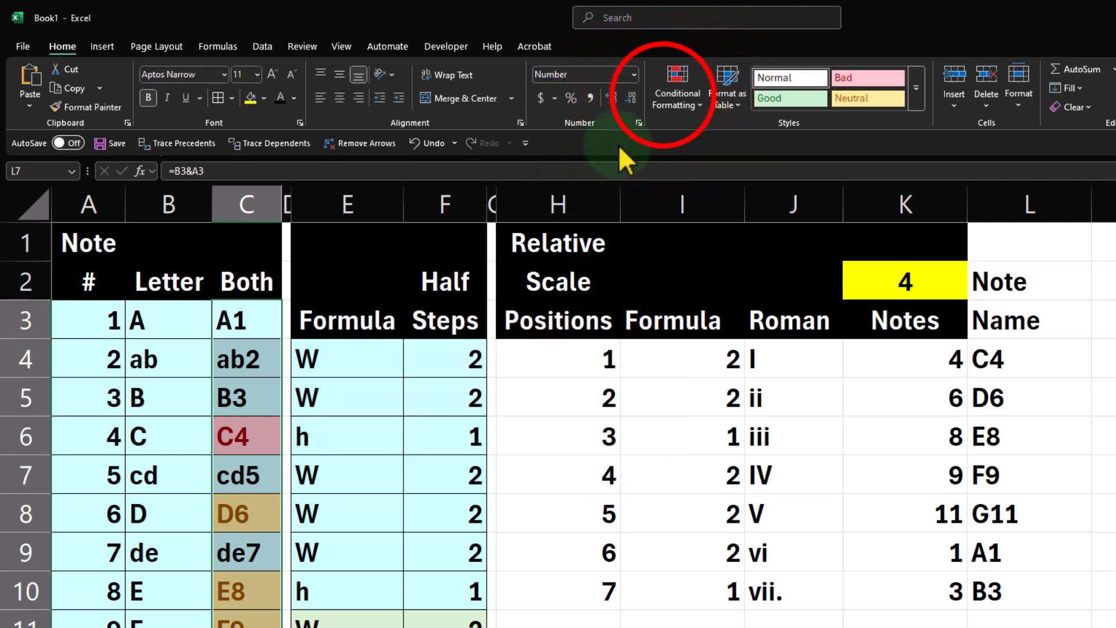
Add an Equal To rule highlighting Both column notes that match L8 with Yellow Fill with Dark Yellow Text.
click(669, 96)
mouse_move(677, 135)
click(837, 228)
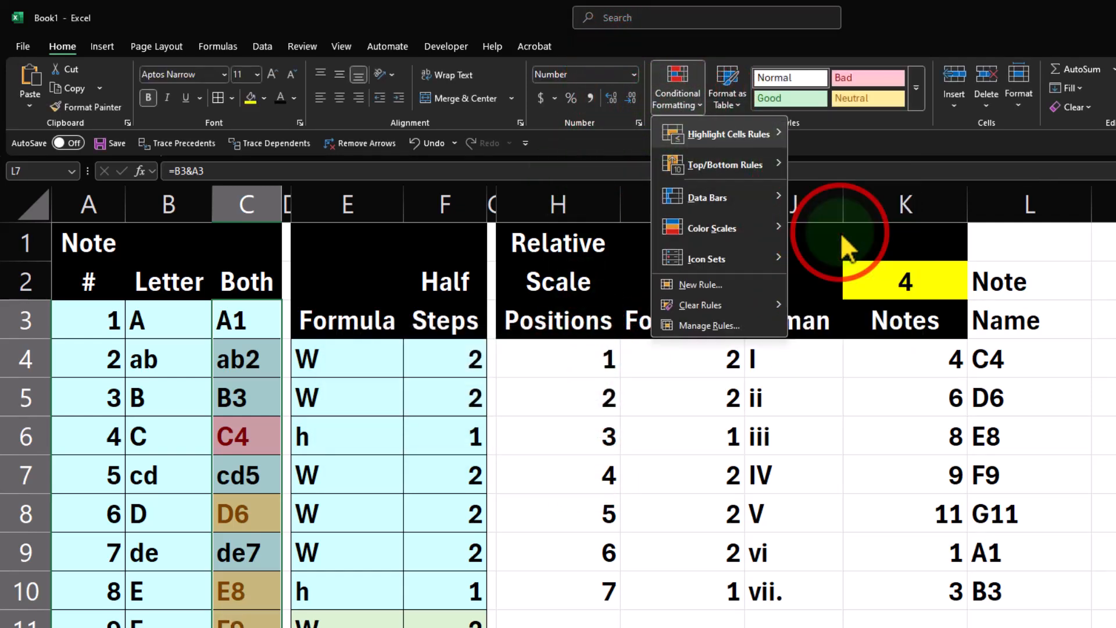
click(1012, 507)
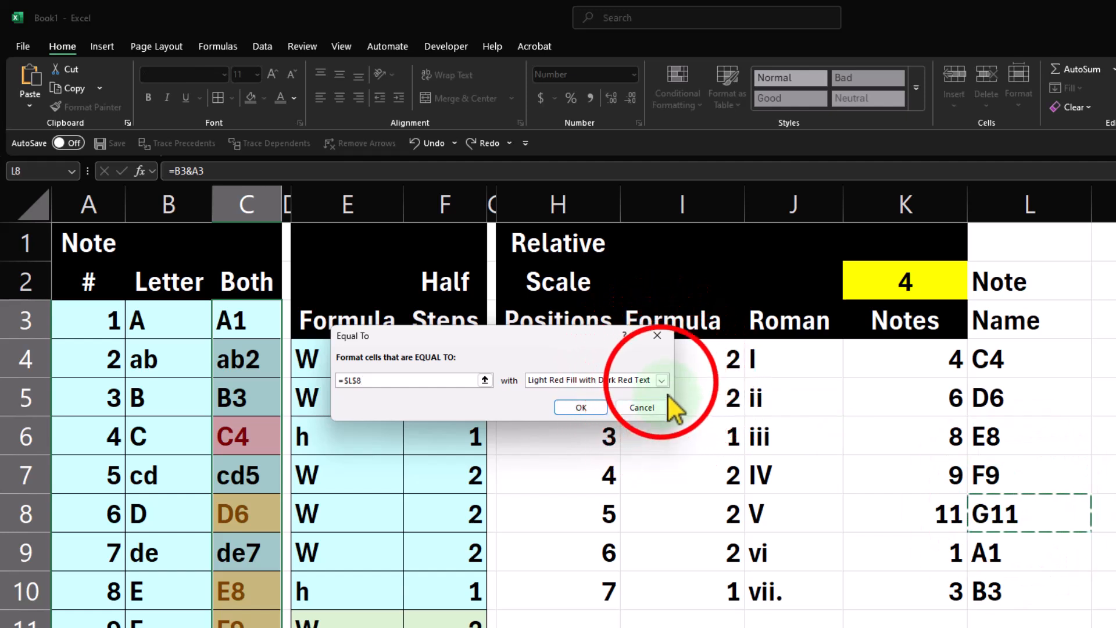
click(661, 380)
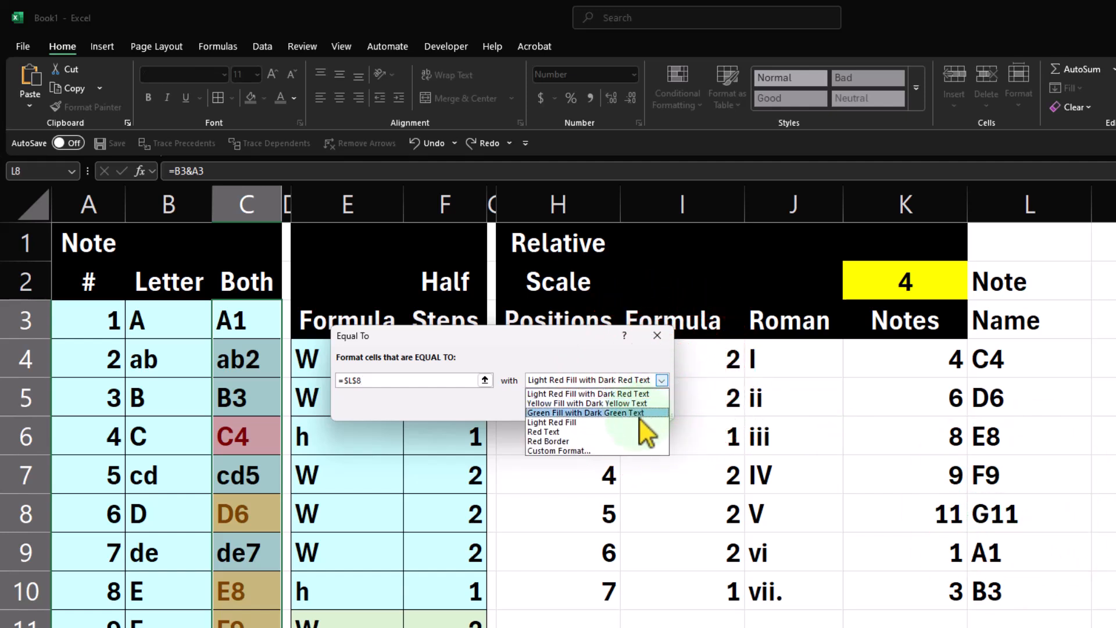
click(640, 405)
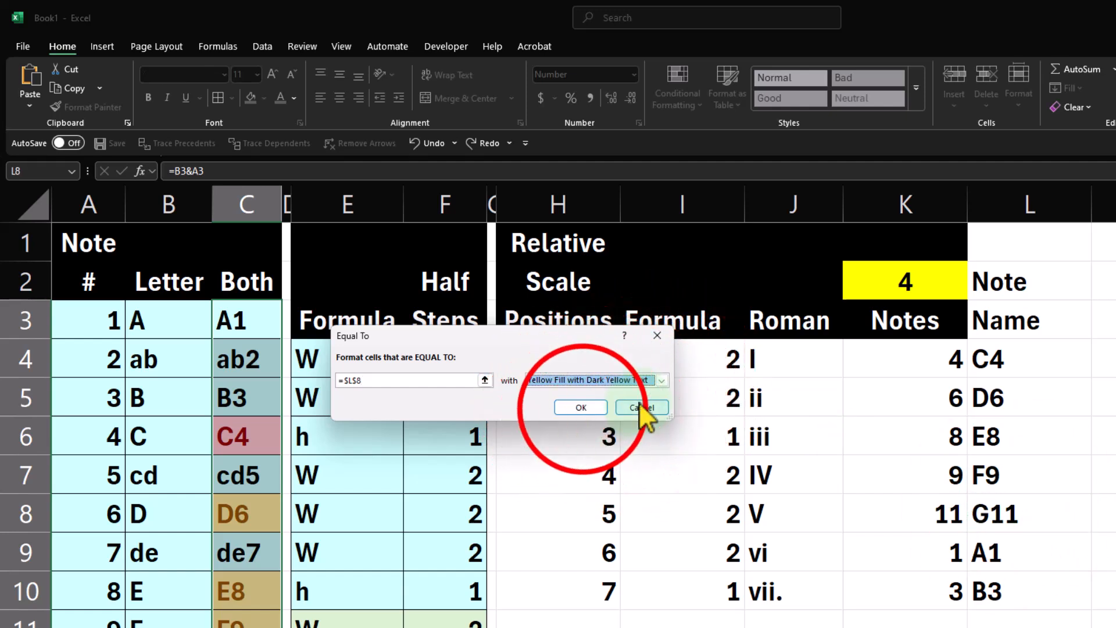
click(581, 407)
Add an Equal To rule highlighting Both column notes that match L9 with Yellow Fill with Dark Yellow Text.
click(692, 93)
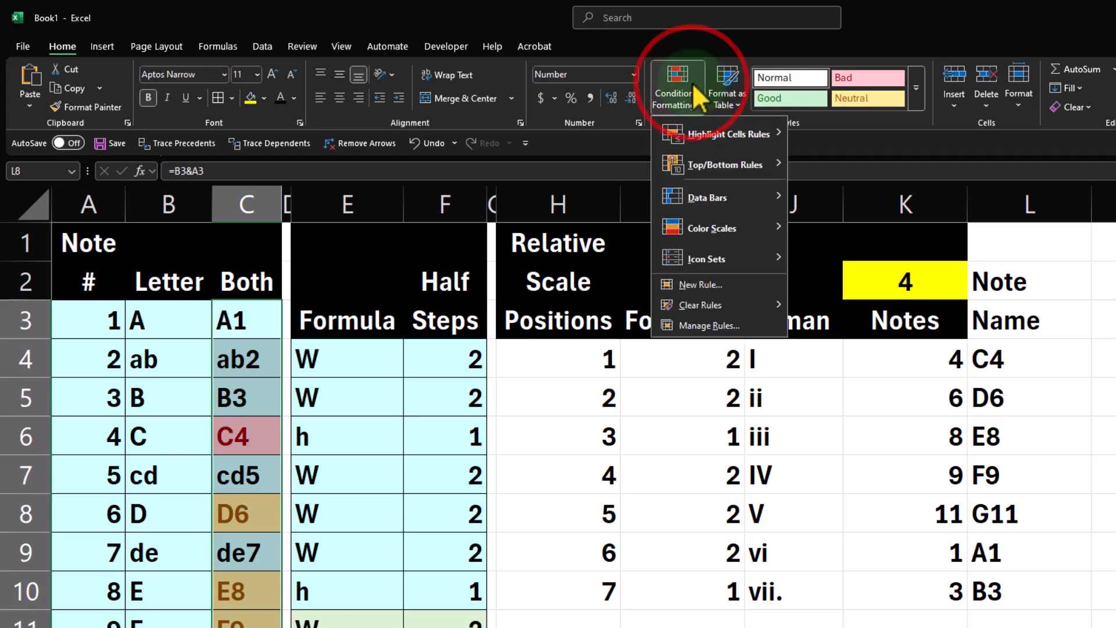
mouse_move(695, 139)
click(819, 225)
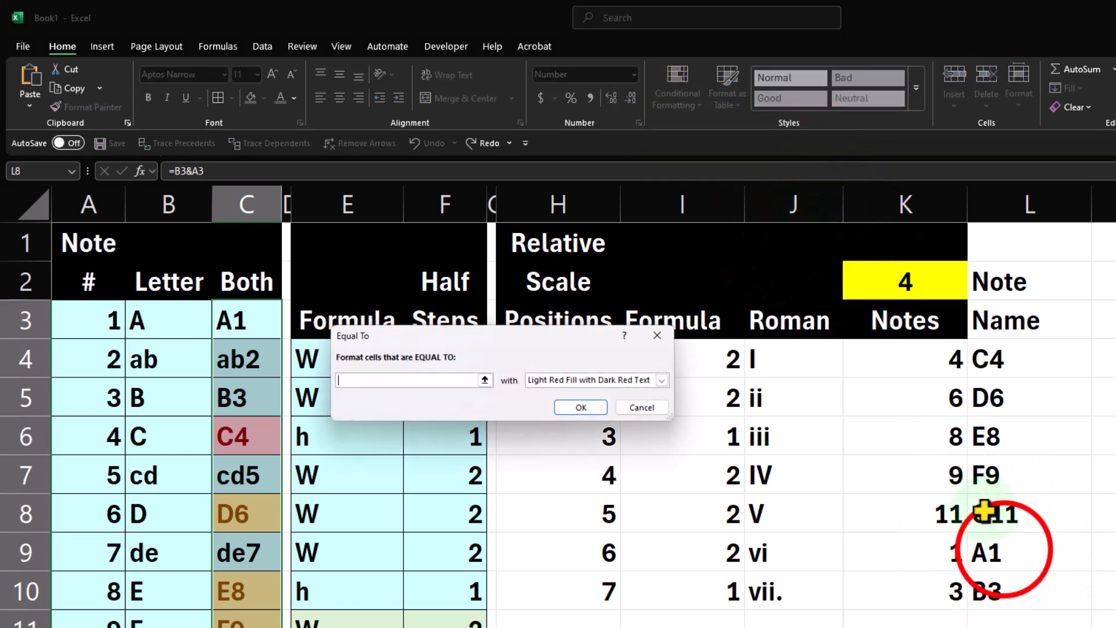
click(997, 550)
click(662, 380)
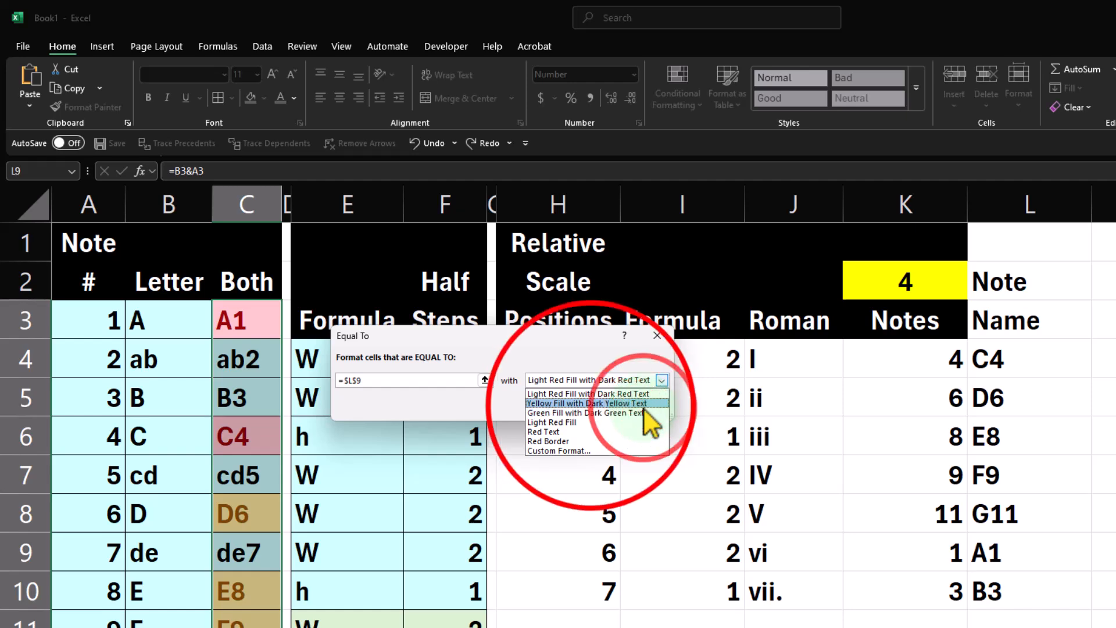
click(644, 404)
click(591, 407)
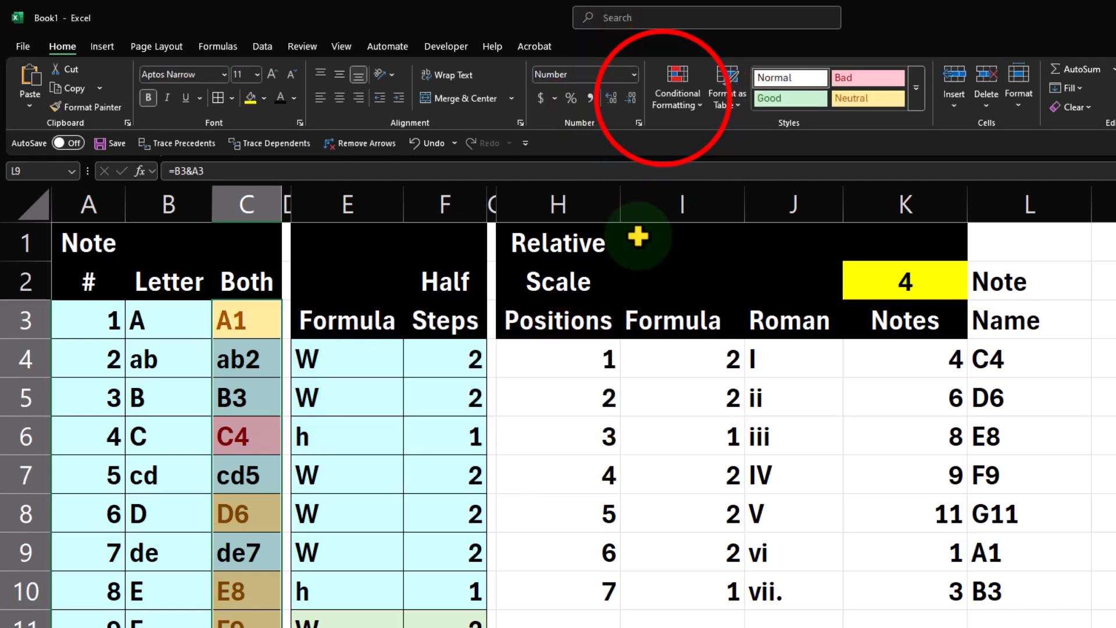
Add an Equal To rule highlighting Both column notes that match L10 with Yellow Fill with Dark Yellow Text, and select C6.
click(664, 101)
mouse_move(675, 131)
click(825, 228)
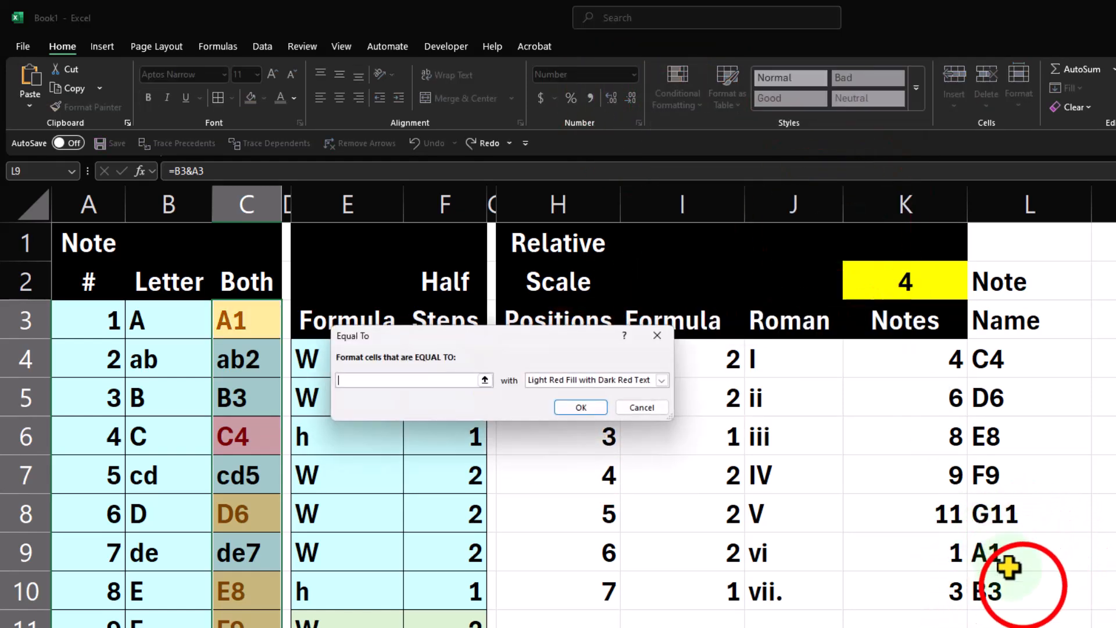
click(1015, 576)
click(662, 380)
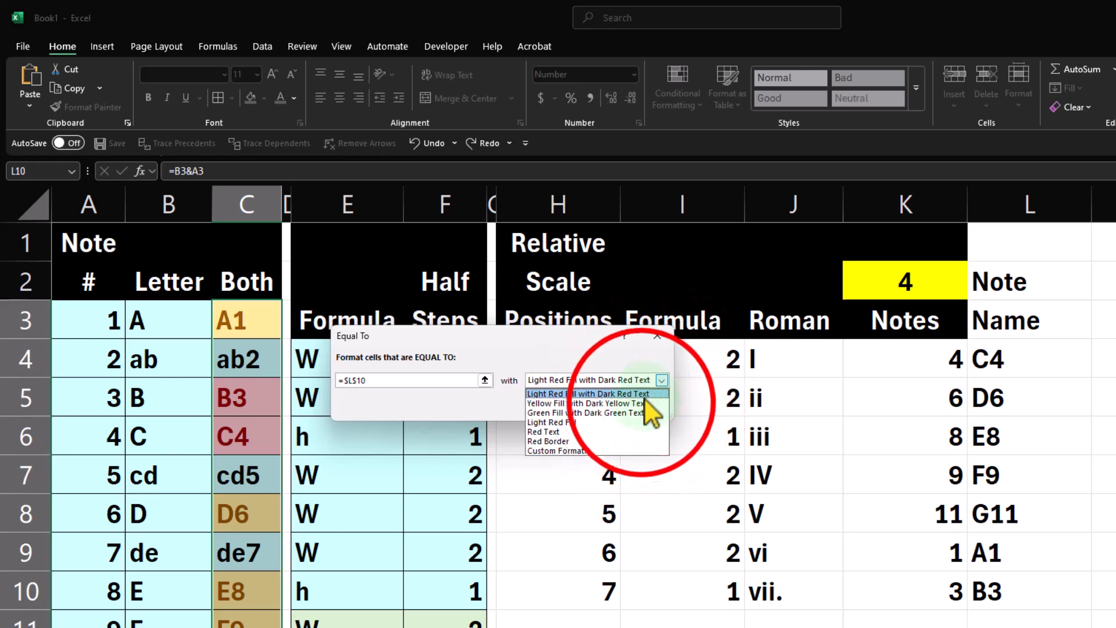
click(643, 403)
click(593, 407)
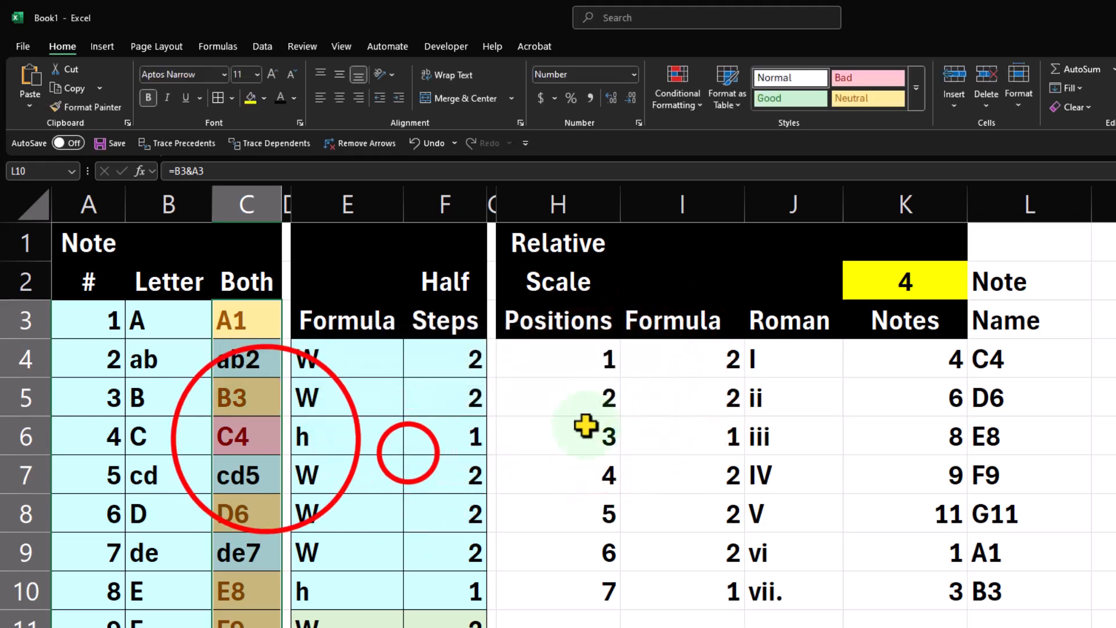
click(250, 438)
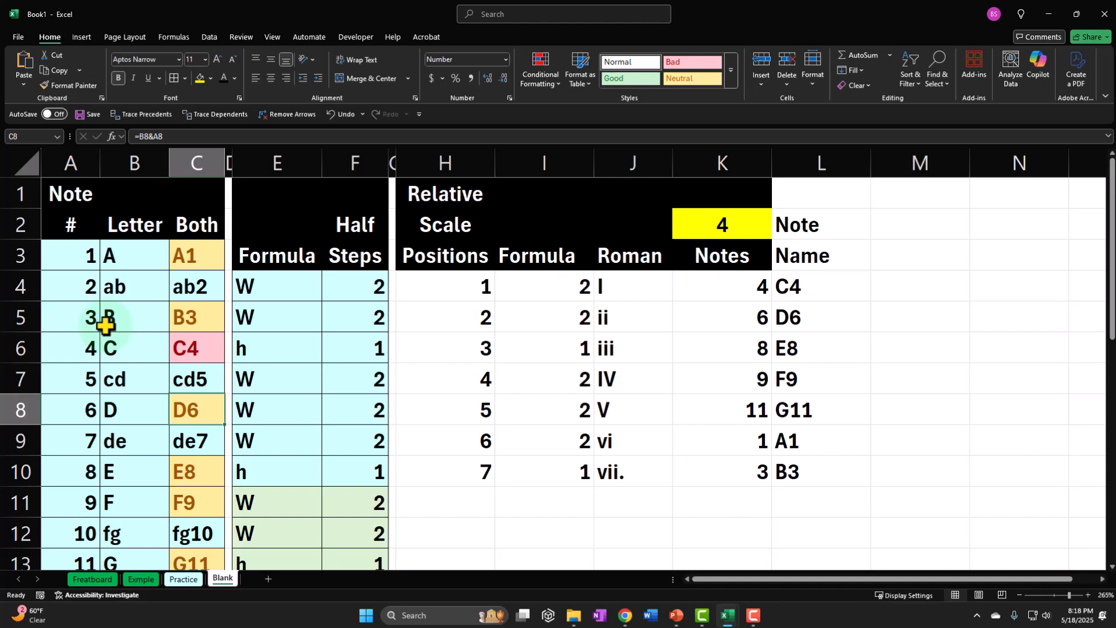
Examine the highlighted notes down the Both column from C6 through the repeated octave at C18, and compare the Letter entries B4 to B6.
key(Down)
key(Down)
key(Down)
key(Down)
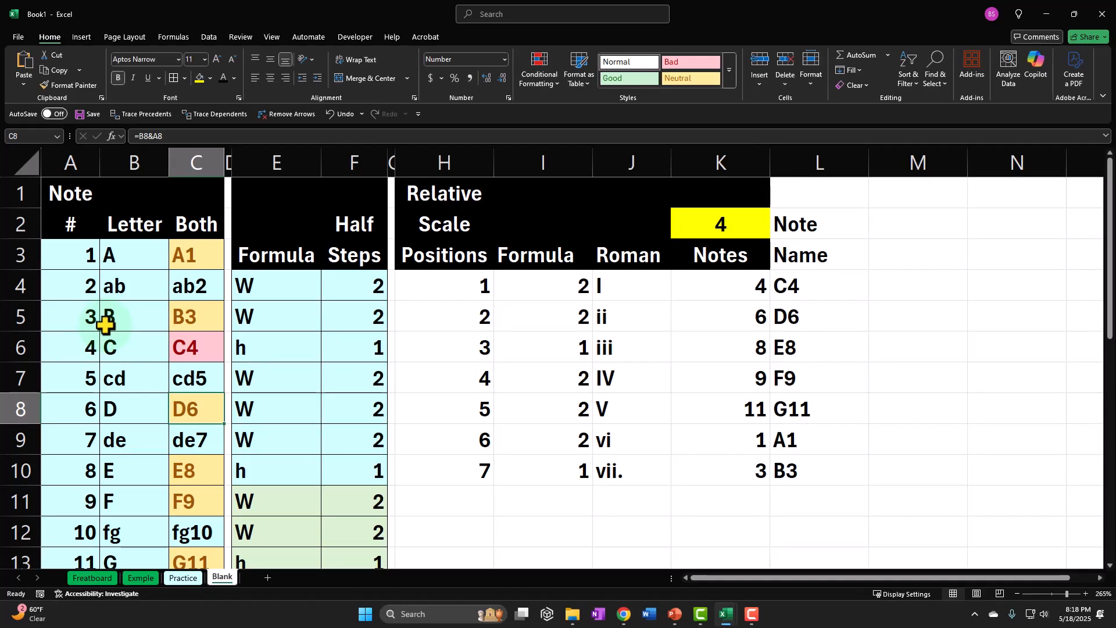
key(Down)
key(Down)
key(Down)
key(Down)
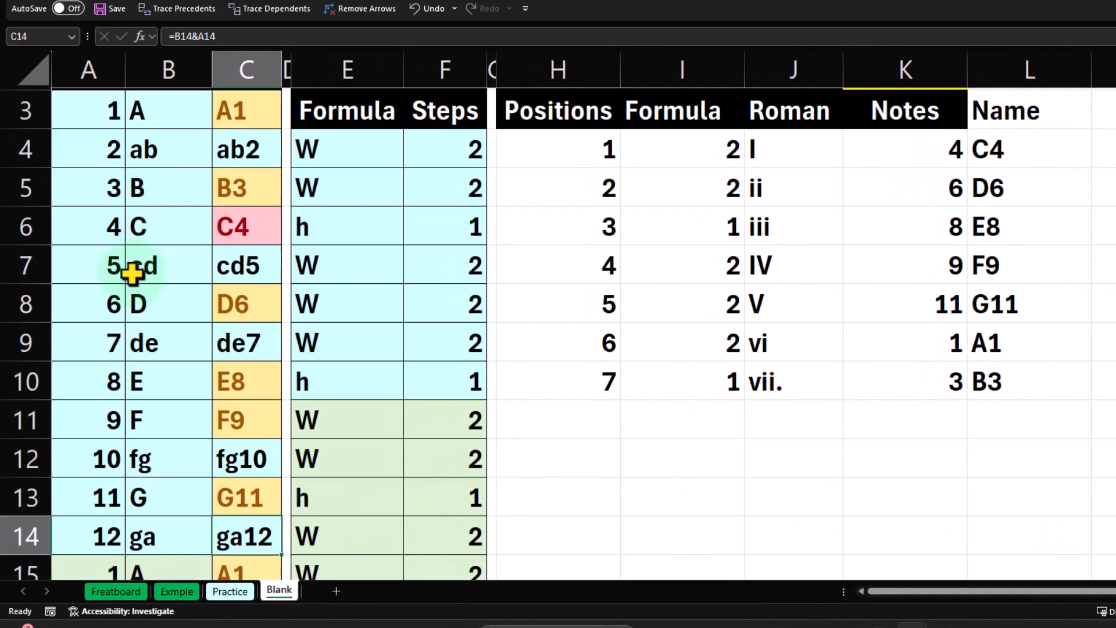
key(Down)
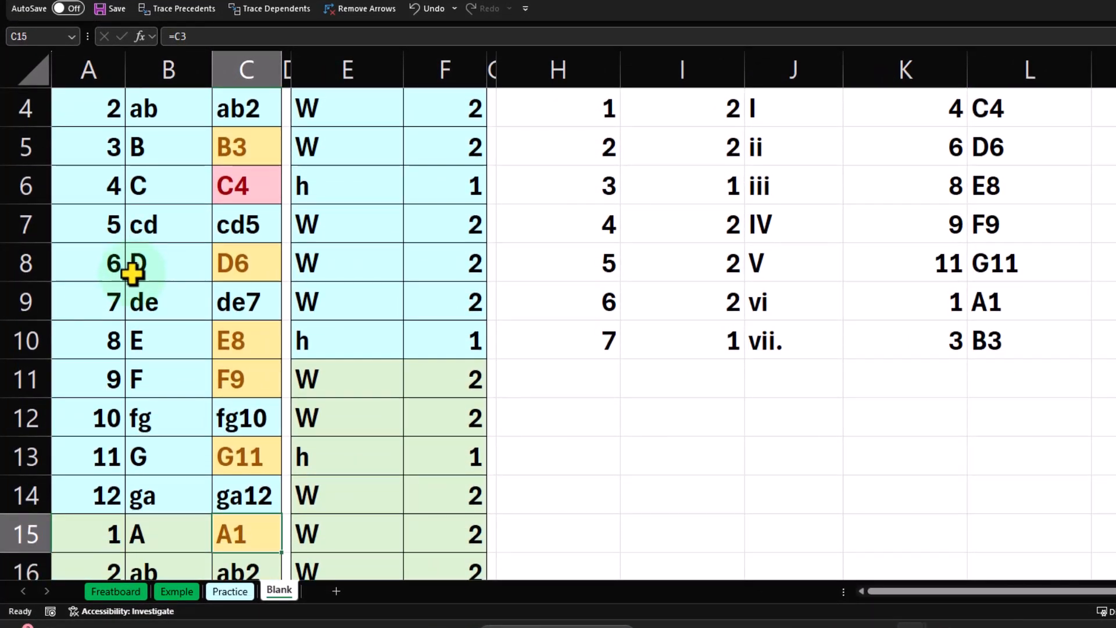
scroll(237, 533, down, 2)
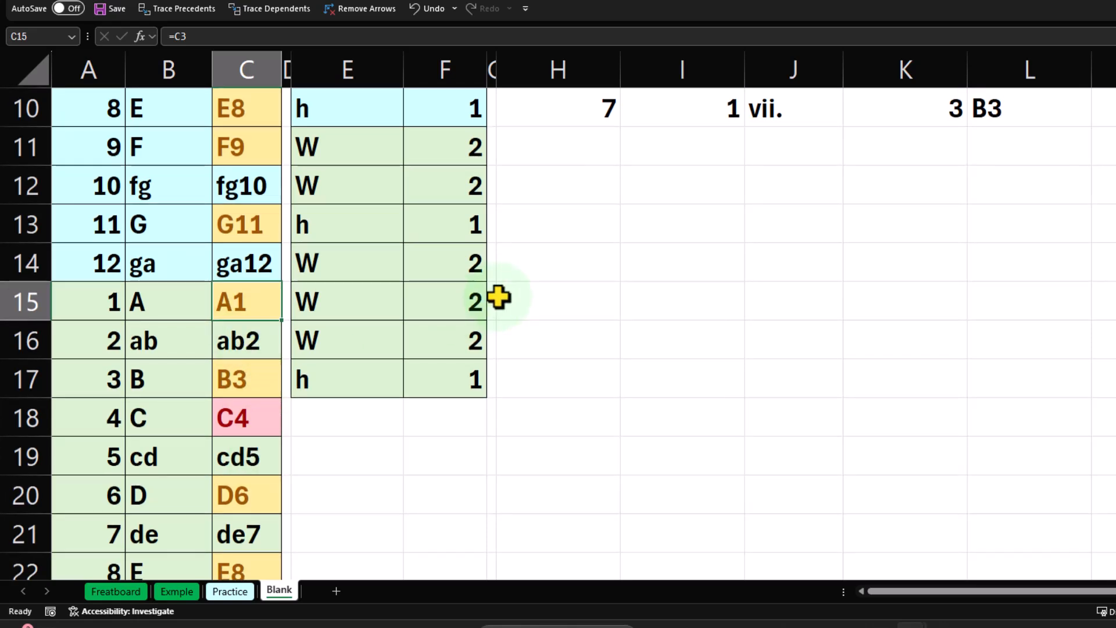
key(Down)
key(Down)
key(Down)
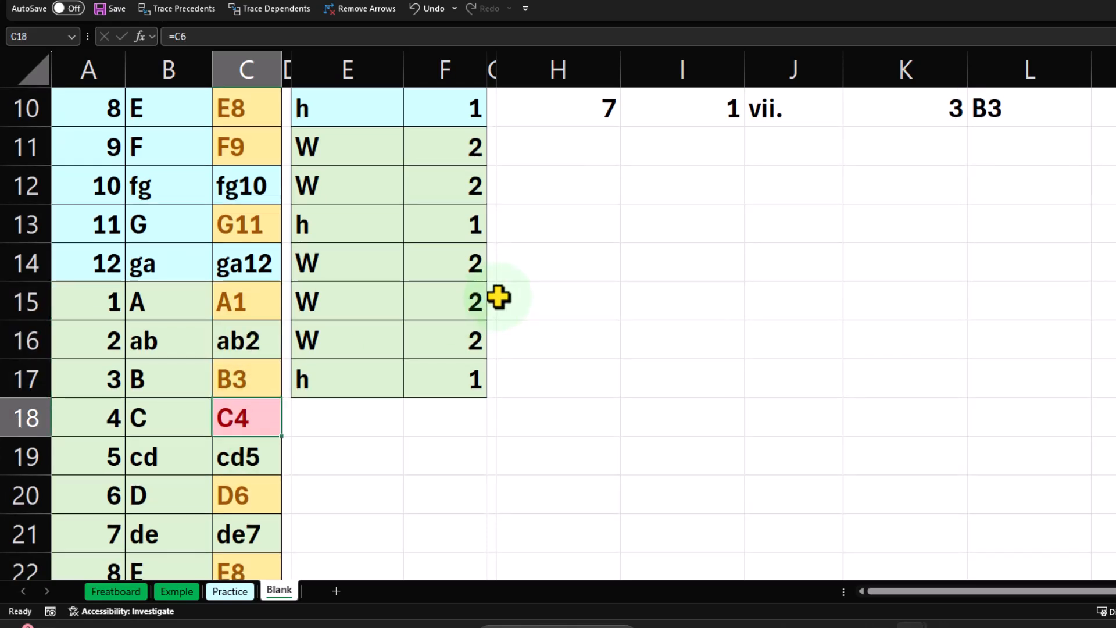
scroll(262, 405, up, 2)
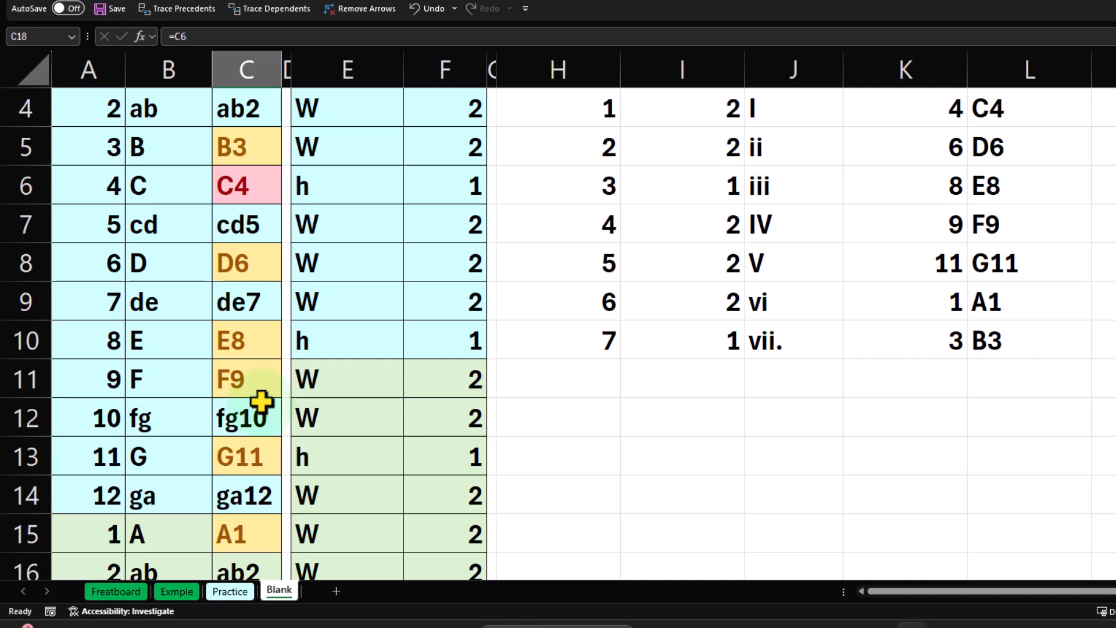
scroll(262, 401, down, 2)
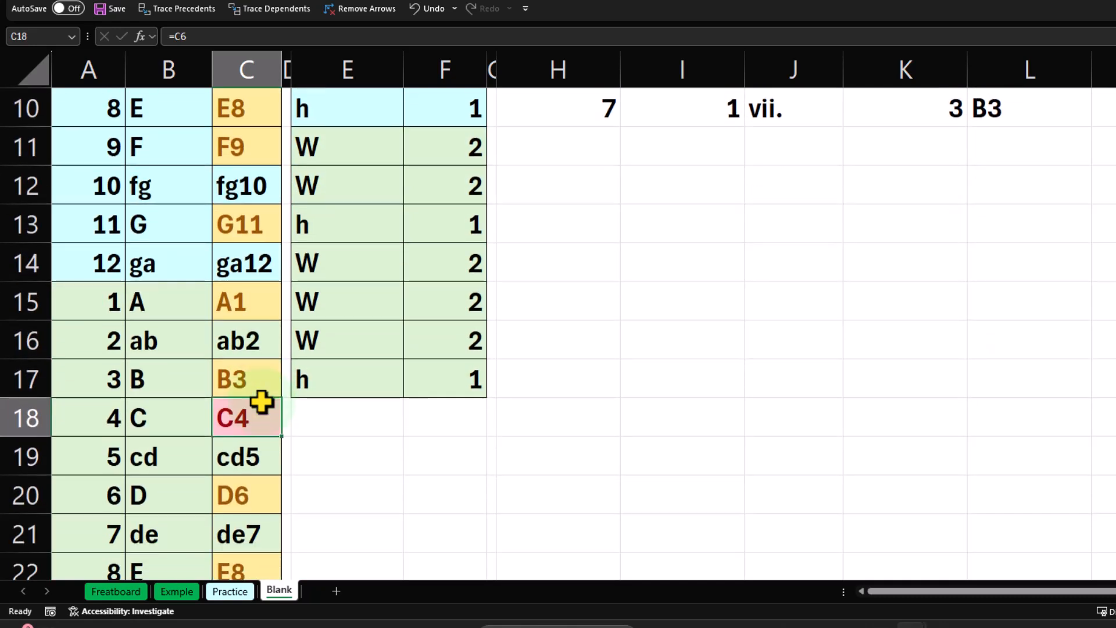
scroll(261, 401, up, 3)
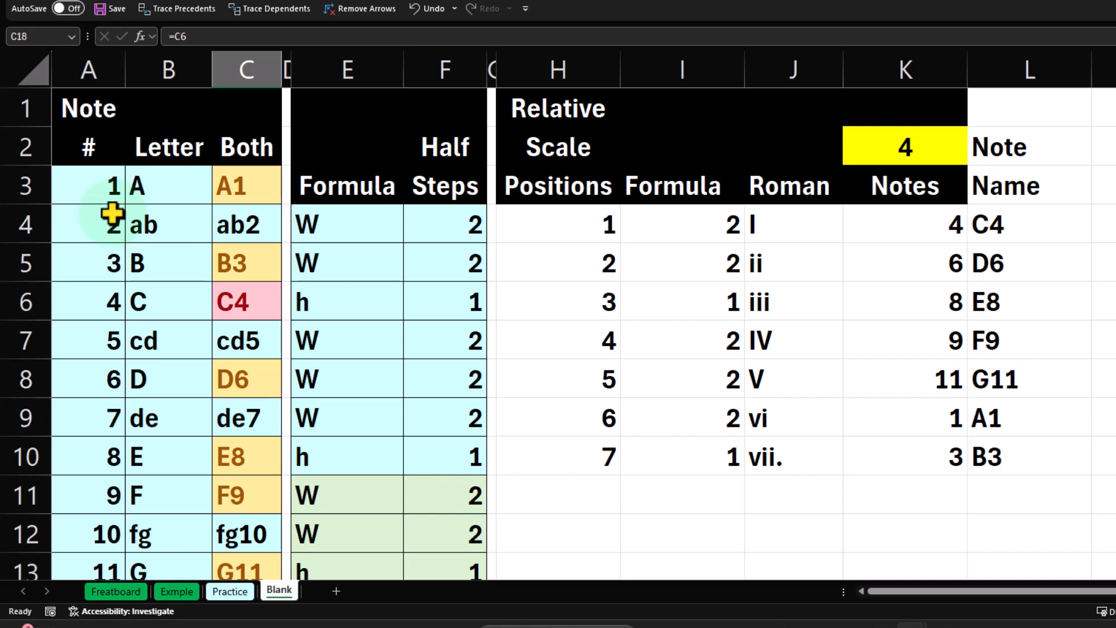
click(158, 221)
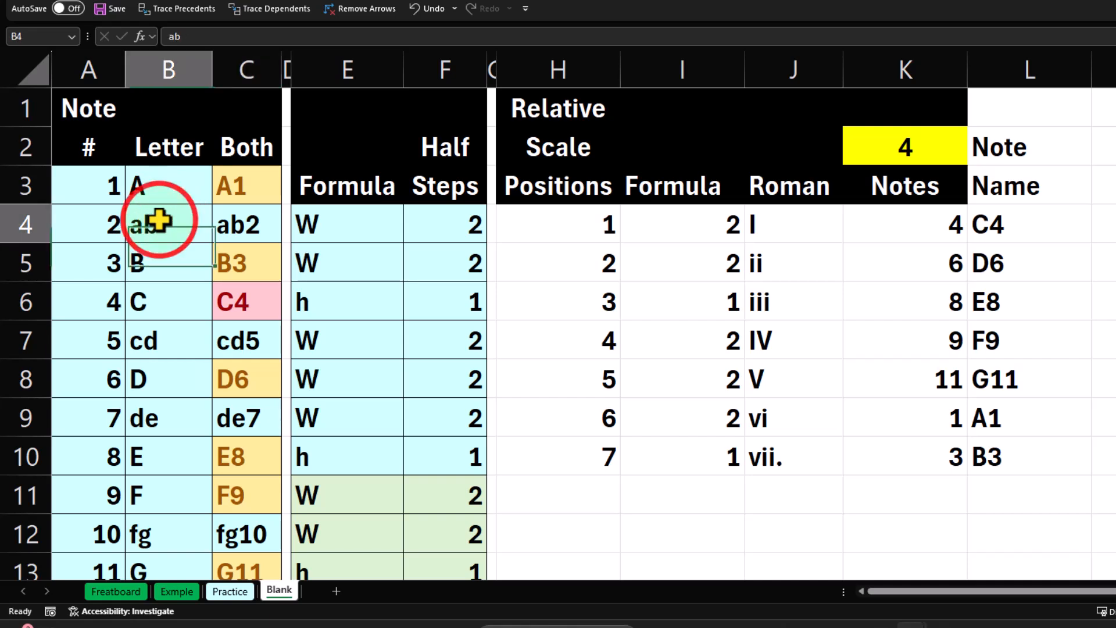
key(Down)
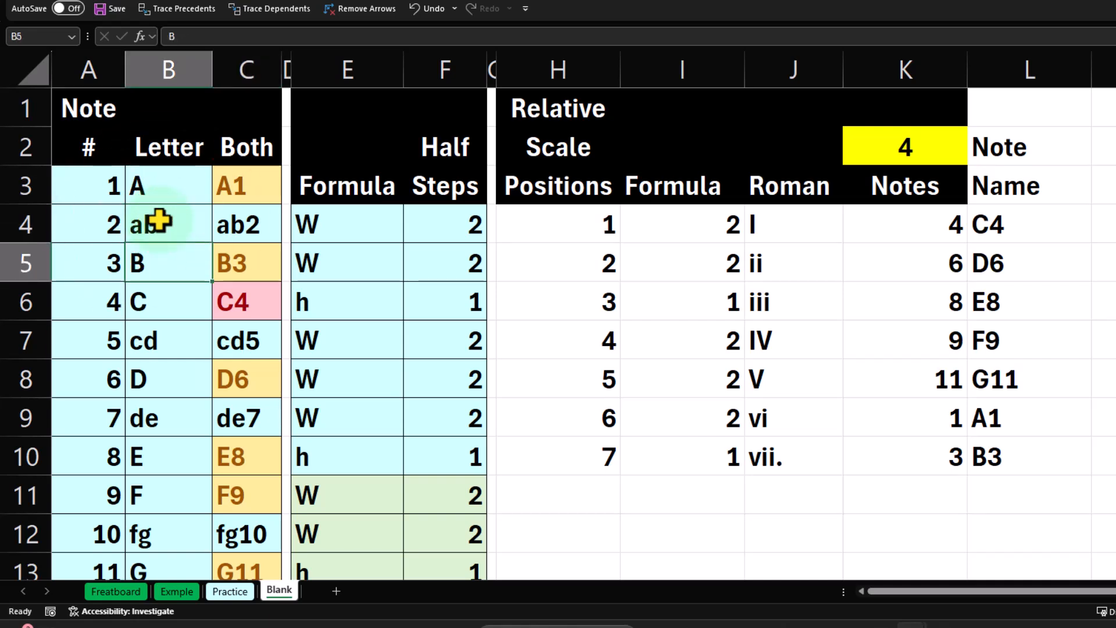
key(Down)
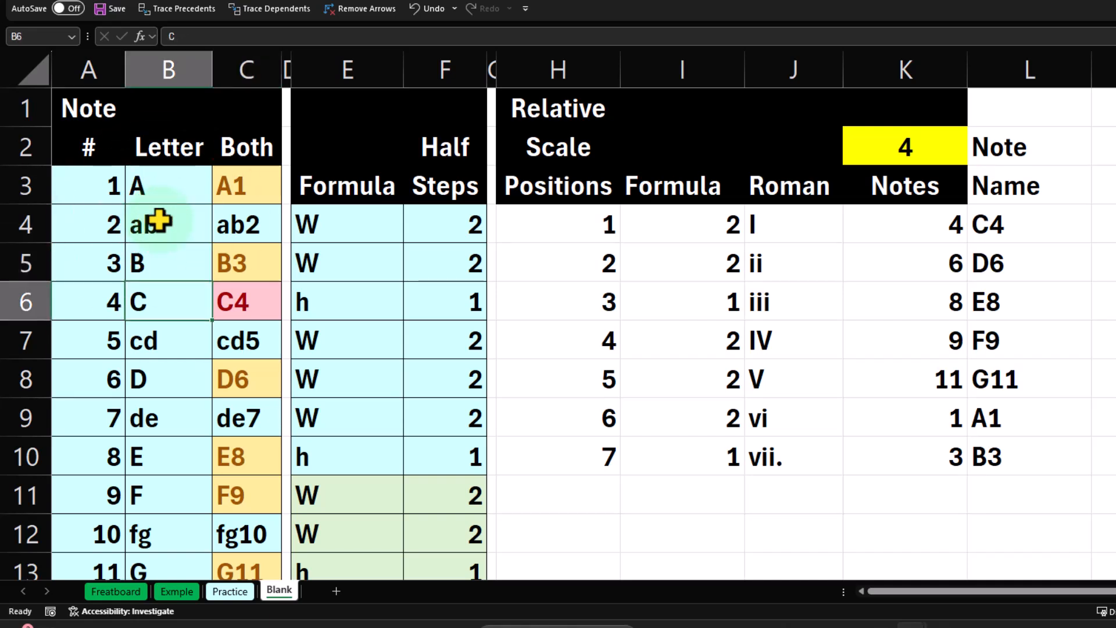
click(158, 221)
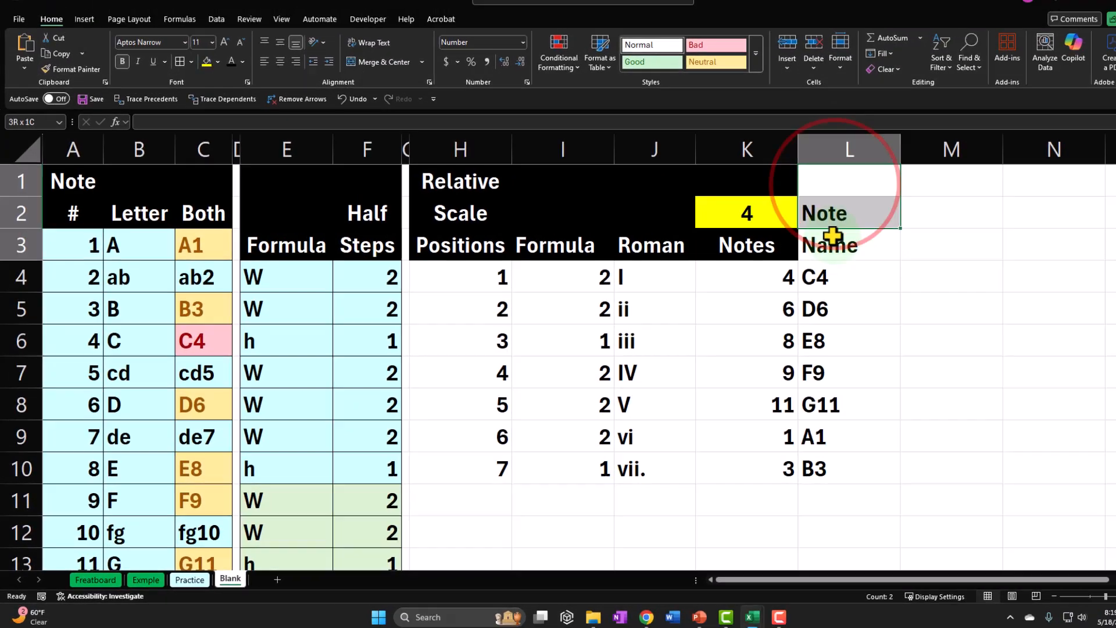
Format header cells L1:L3 with black fill and centred white text, and fit column L's width to its contents.
drag(992, 125, 983, 194)
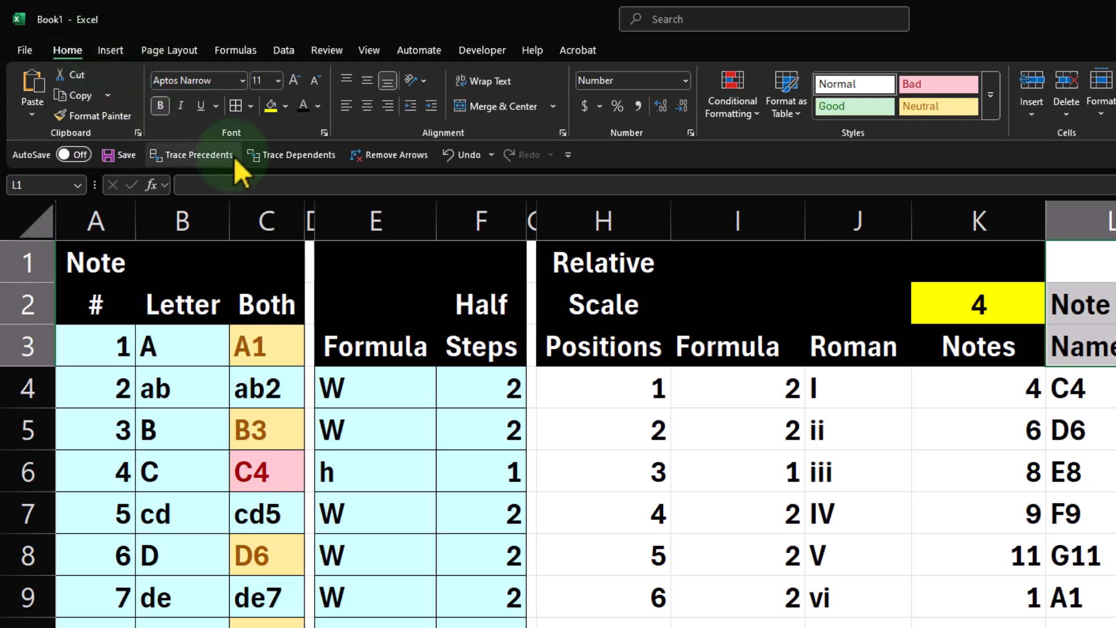
click(286, 104)
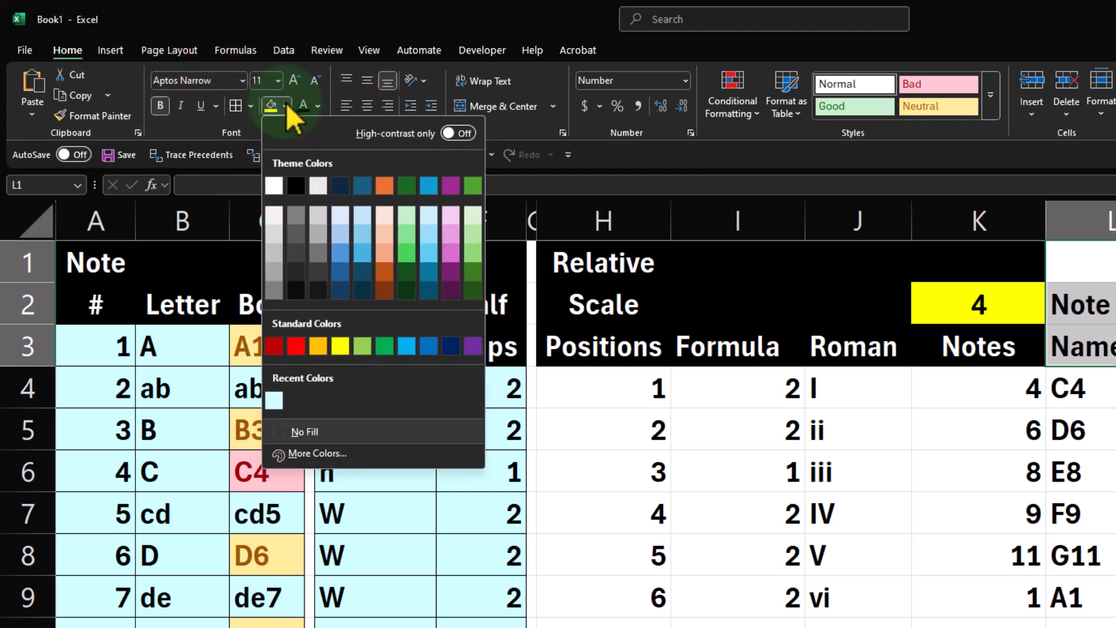
click(274, 184)
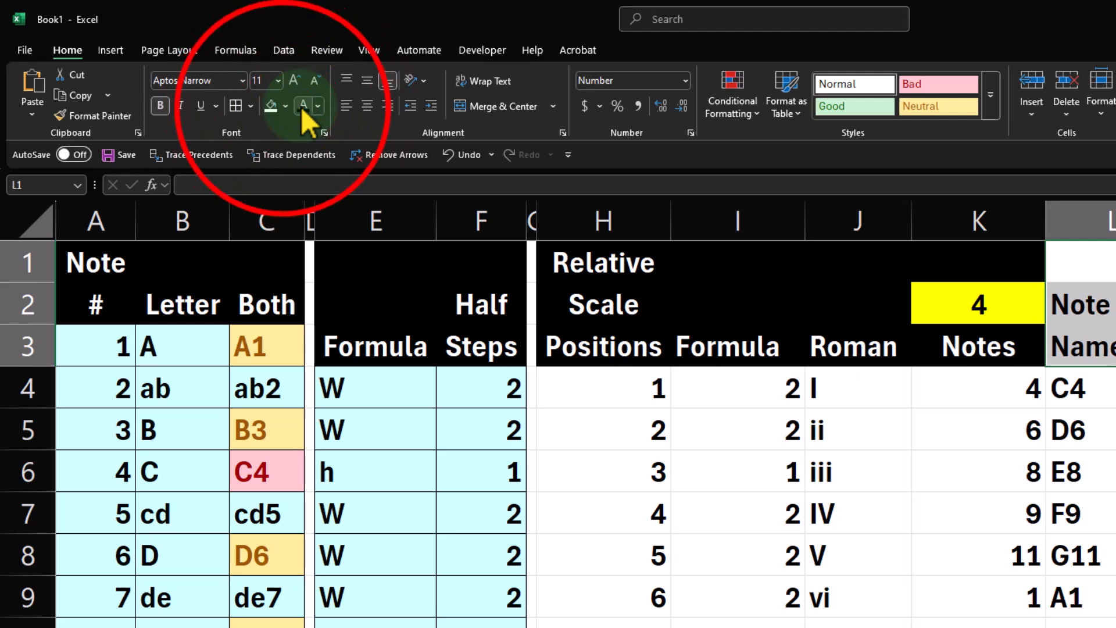
click(285, 105)
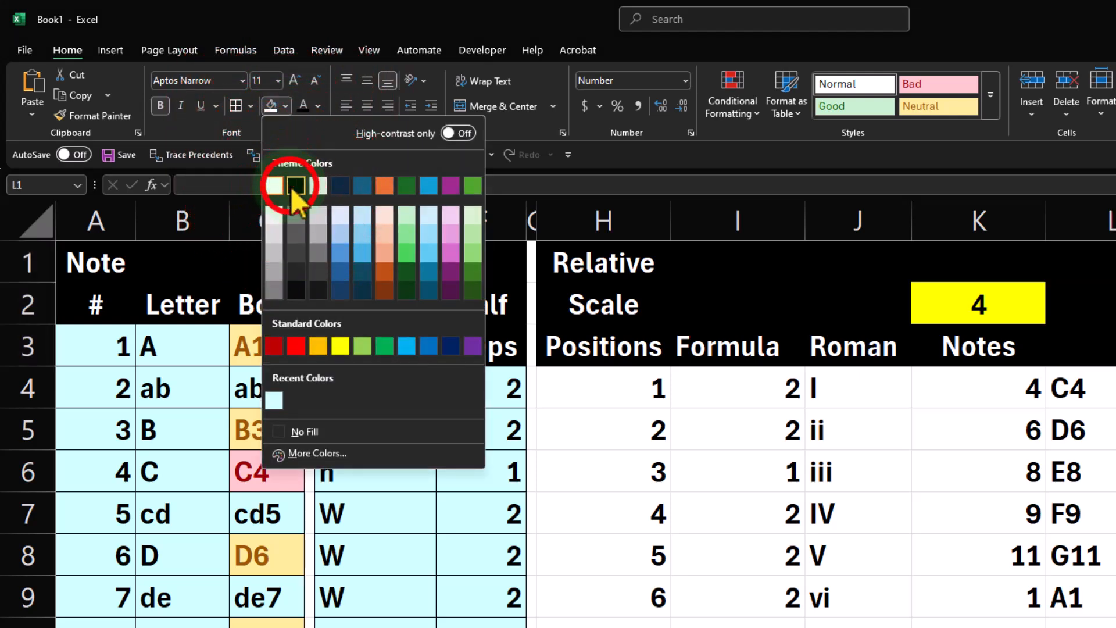
click(295, 185)
click(316, 107)
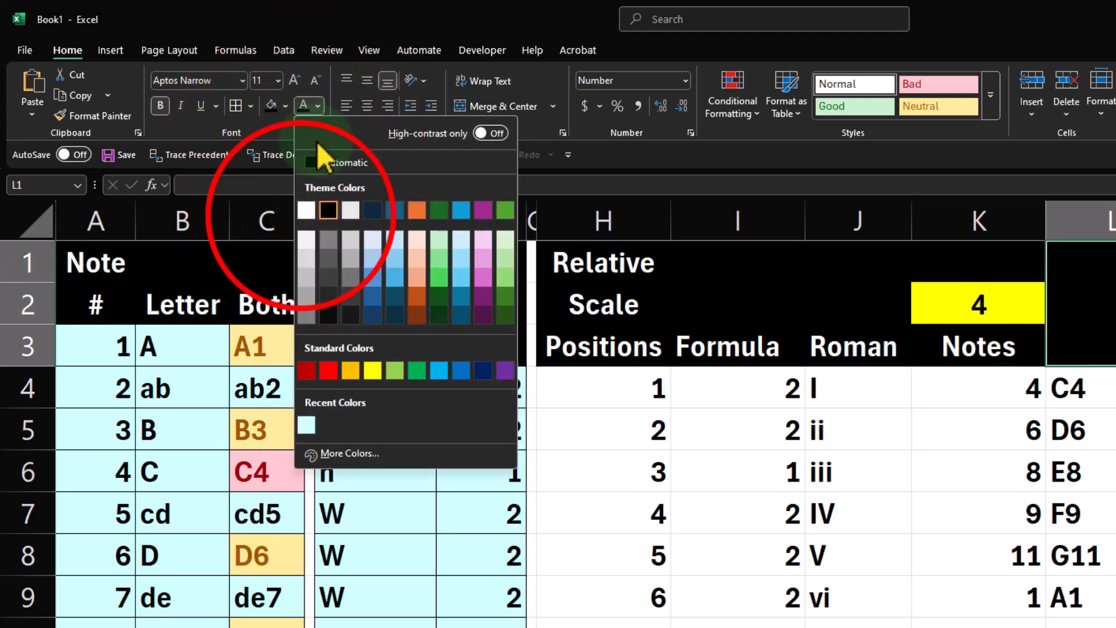
click(302, 215)
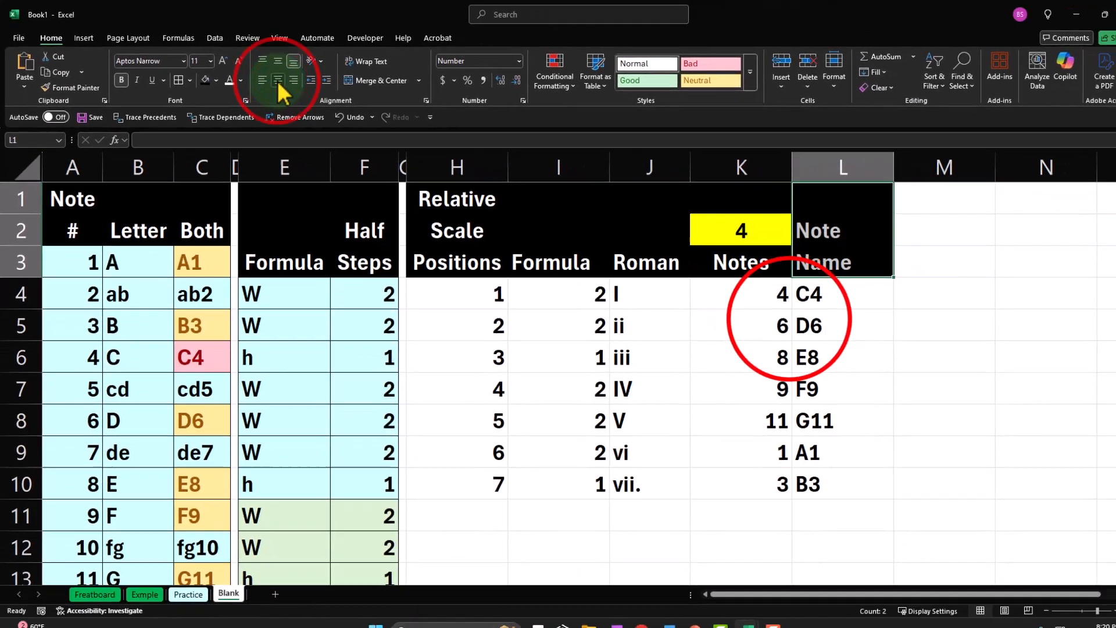
click(1011, 430)
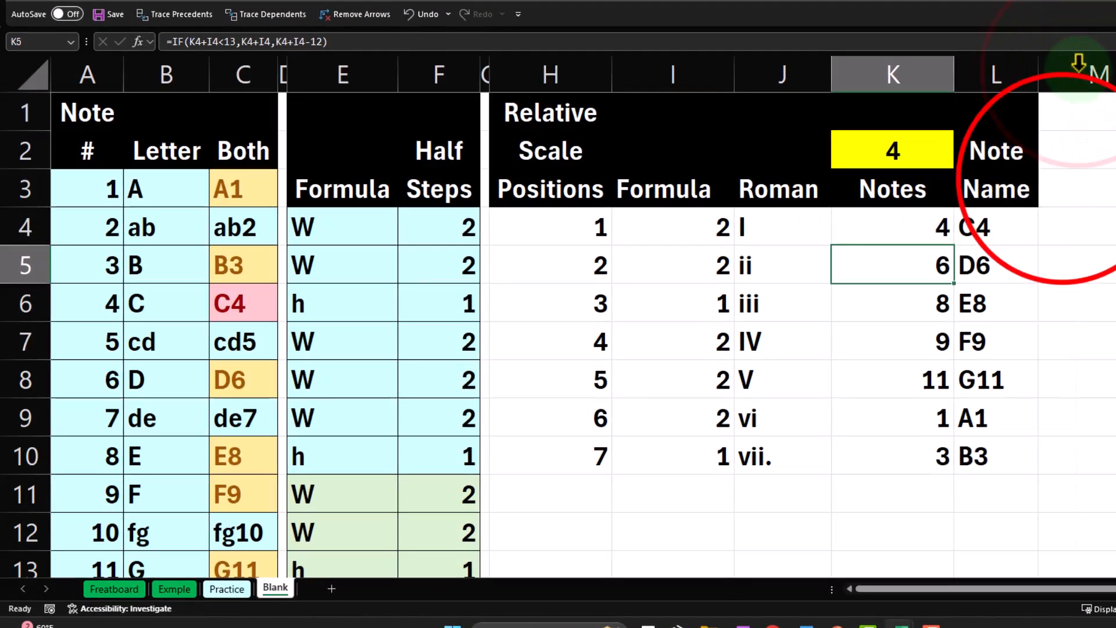
click(970, 222)
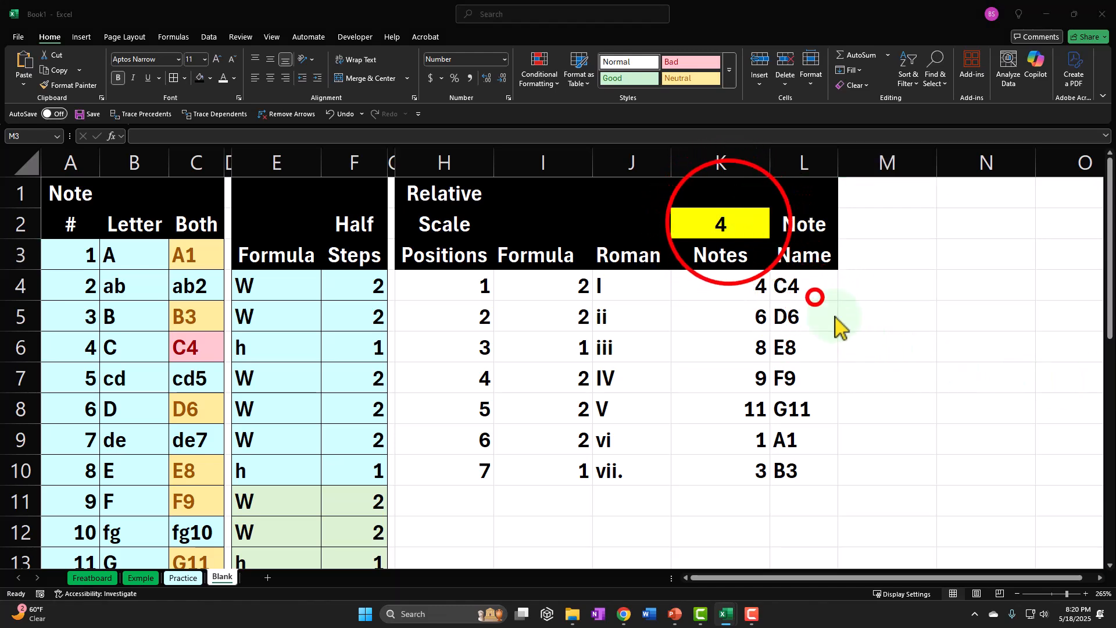
Set the starting note in K2 to 1 and check the note names from L4 to L9.
click(736, 222)
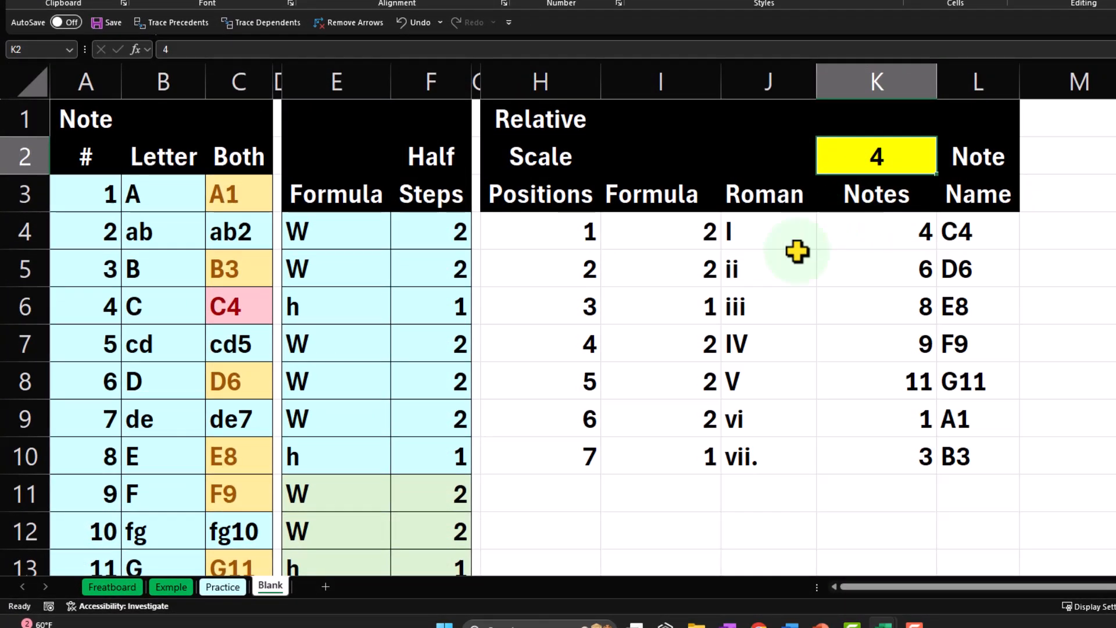
text(1)
key(Return)
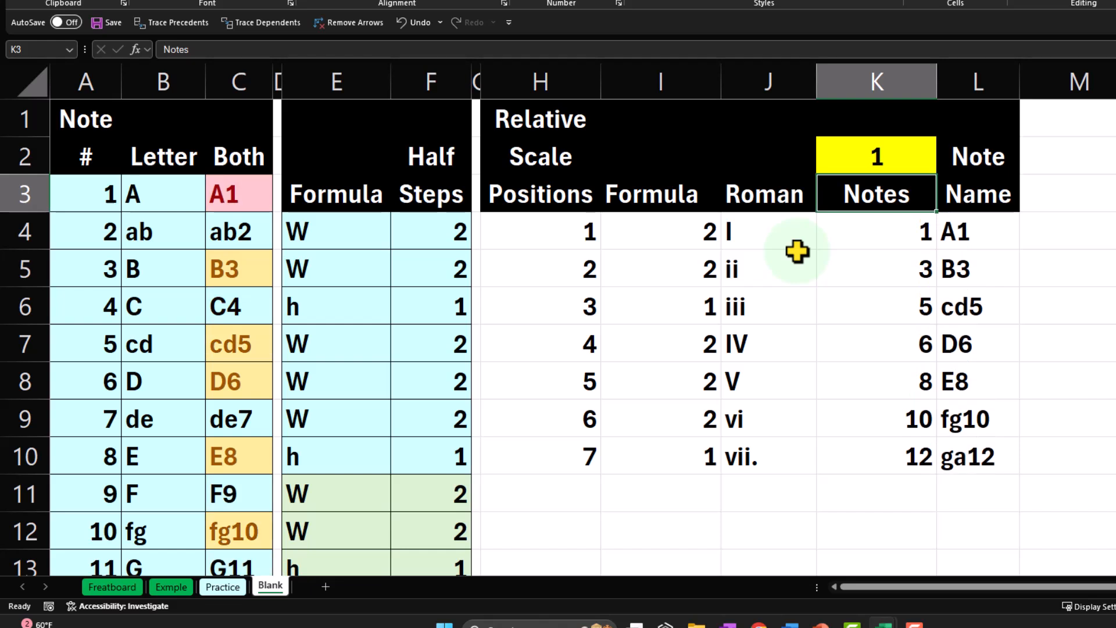
click(986, 233)
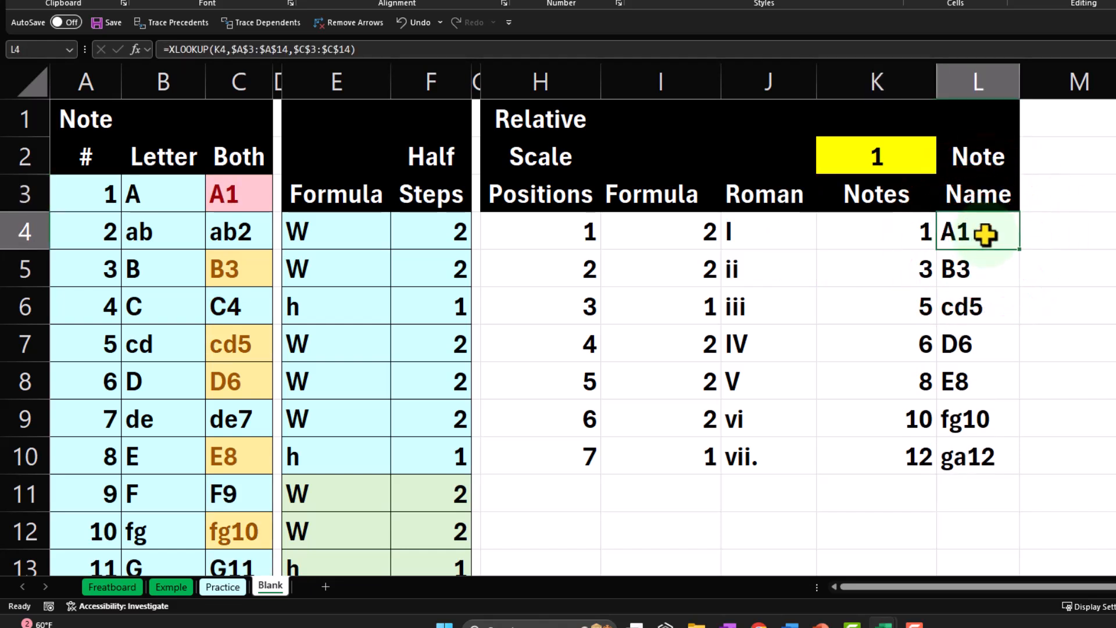
key(Down)
key(Down)
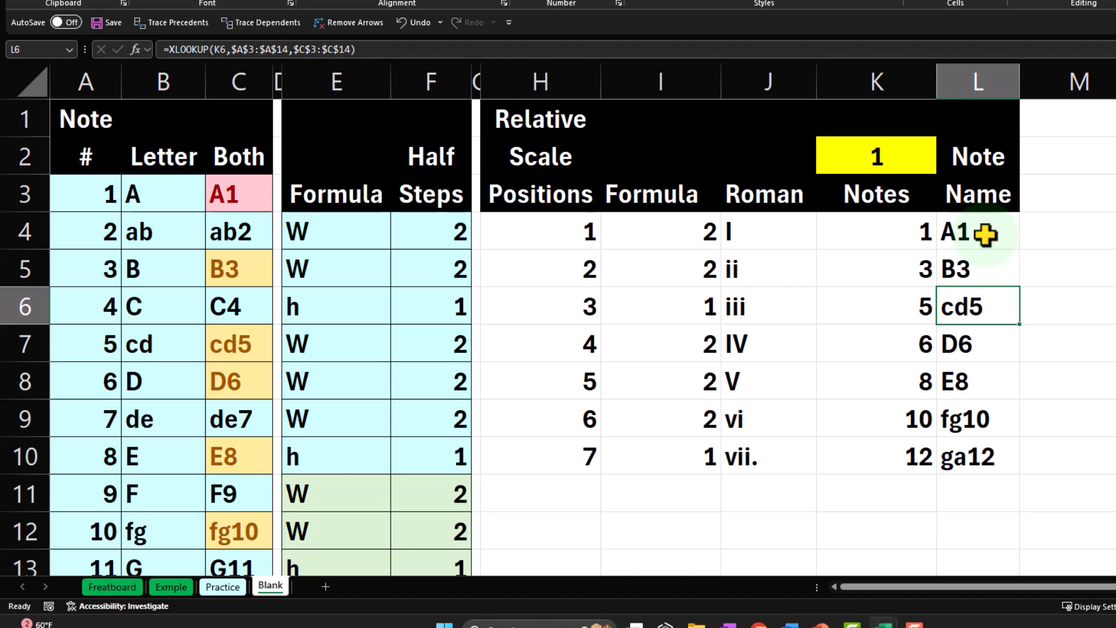
key(Down)
key(Down)
key(Down)
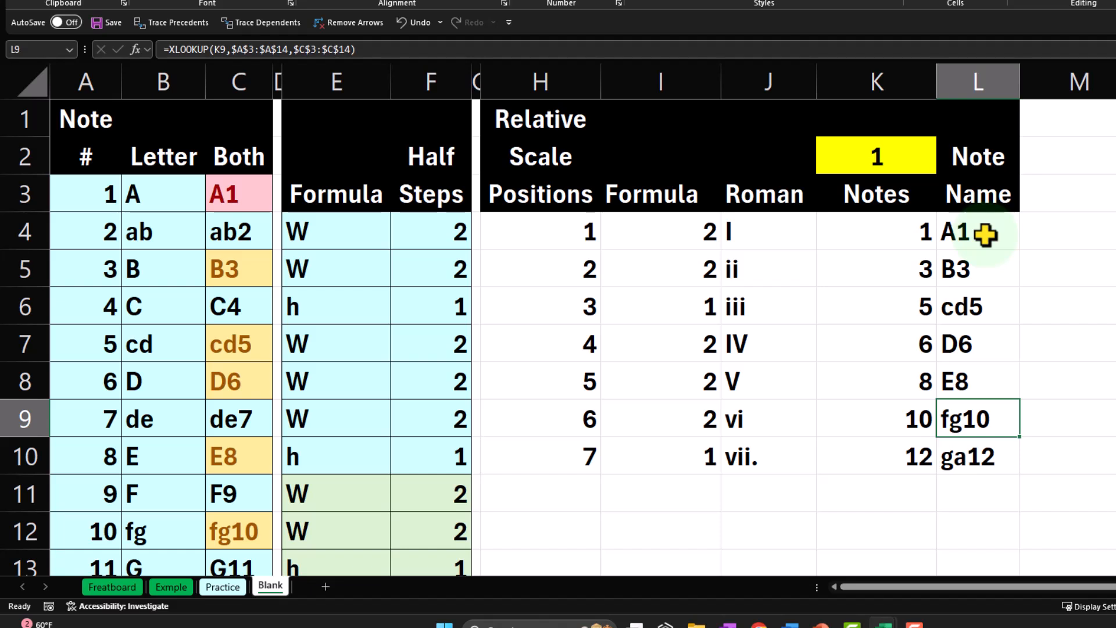
Set the starting note in K2 to 2.
click(882, 149)
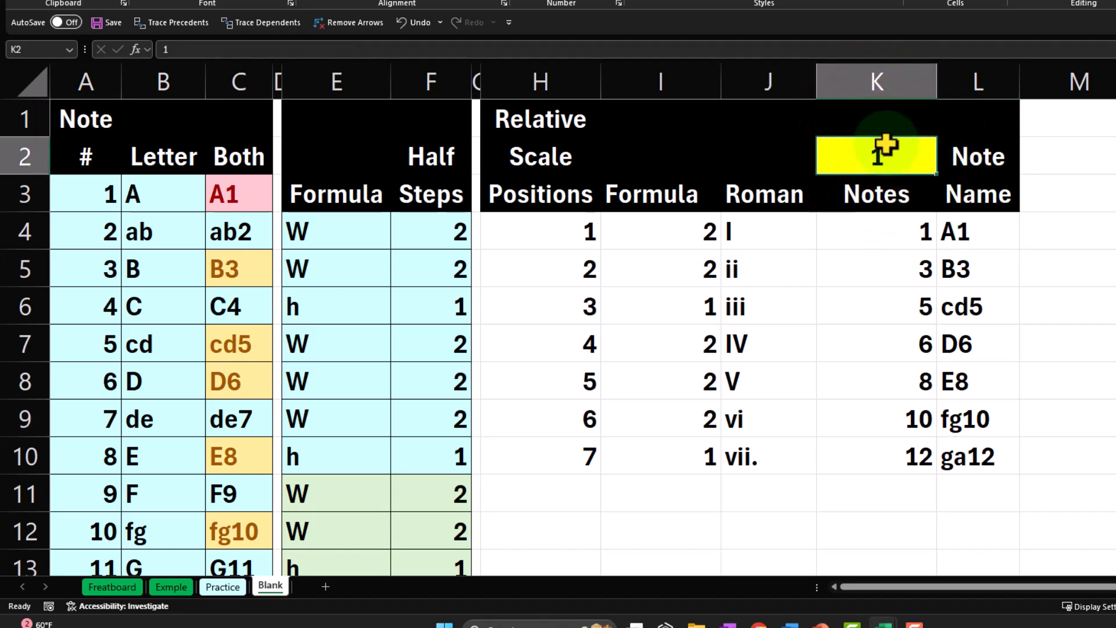
text(2)
key(Return)
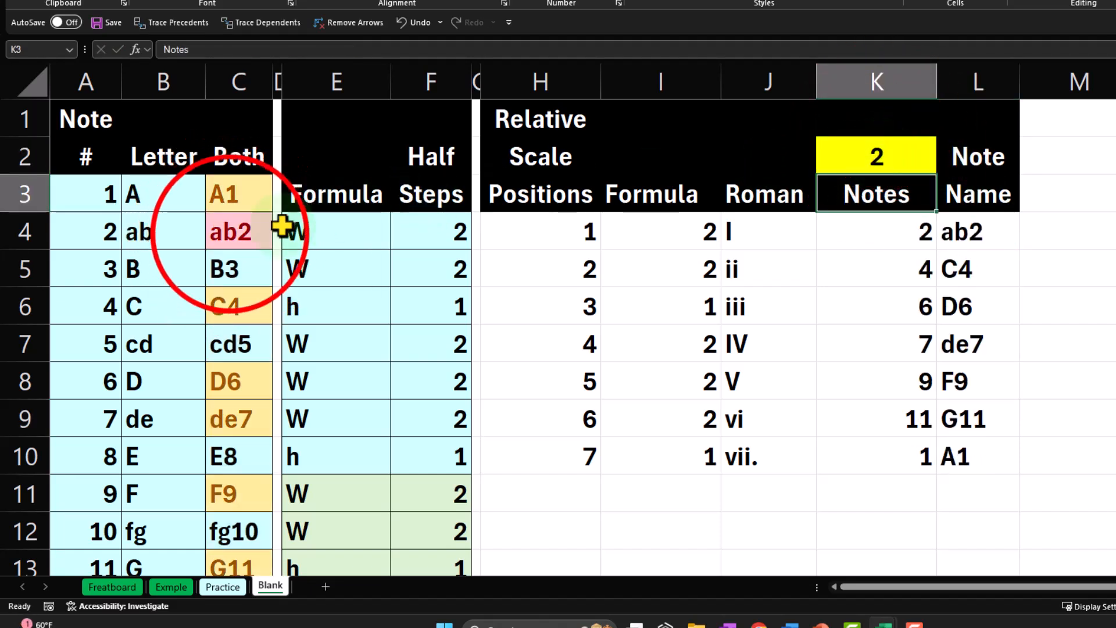
Examine the highlighted notes down the Both column from C4 to the repeated root in C16.
click(229, 233)
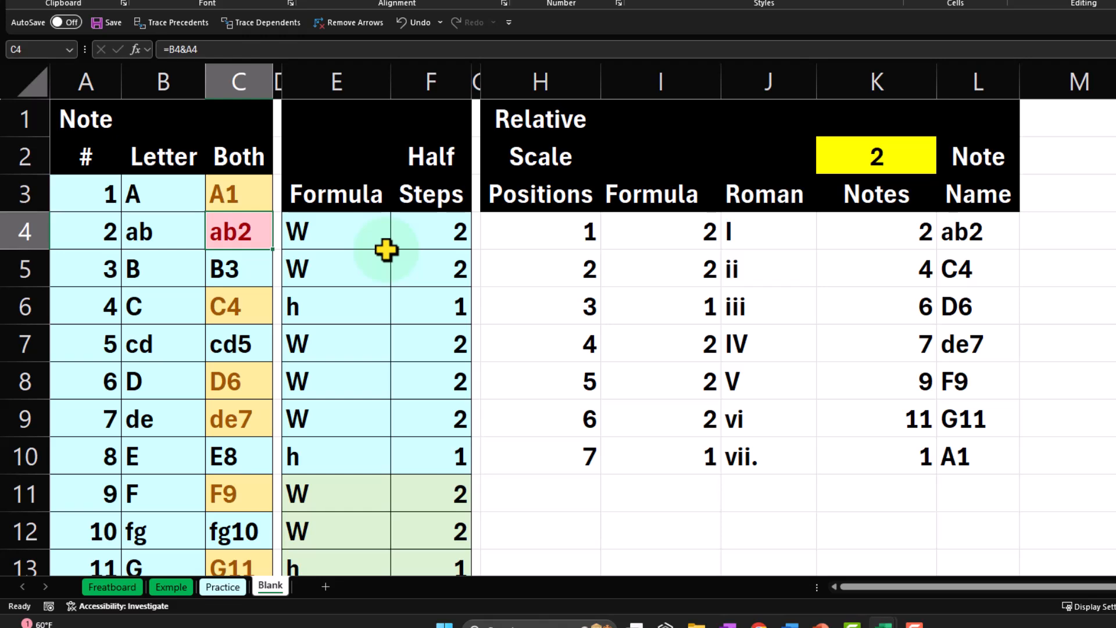
key(Down)
key(Down)
key(Down)
key(Down)
key(Down)
key(Down)
key(Down)
key(Down)
key(Down)
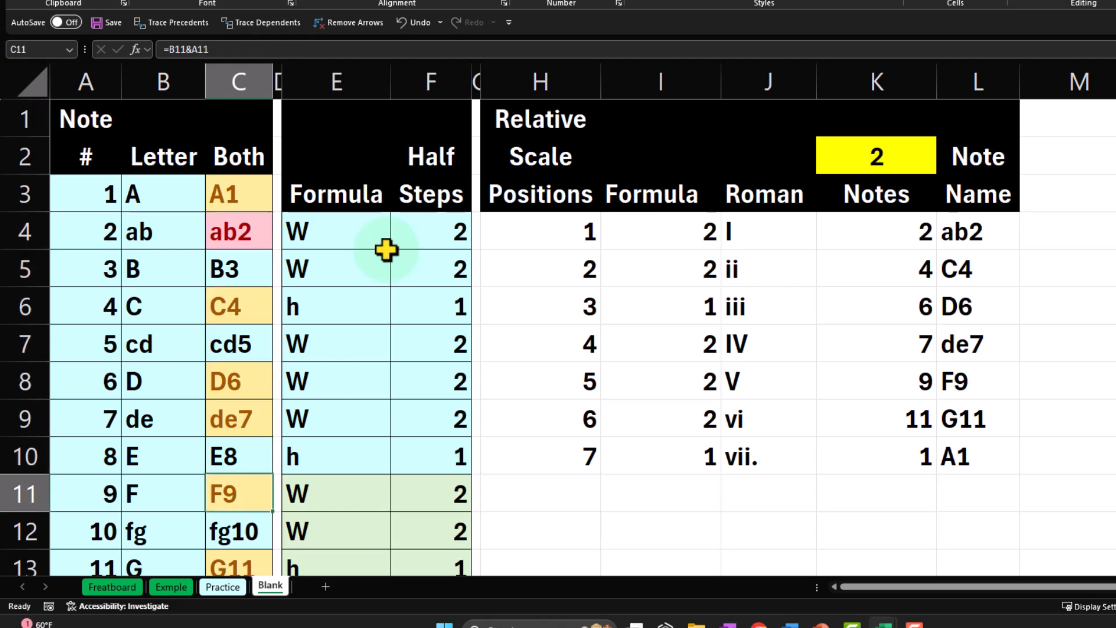
key(Down)
key(Down)
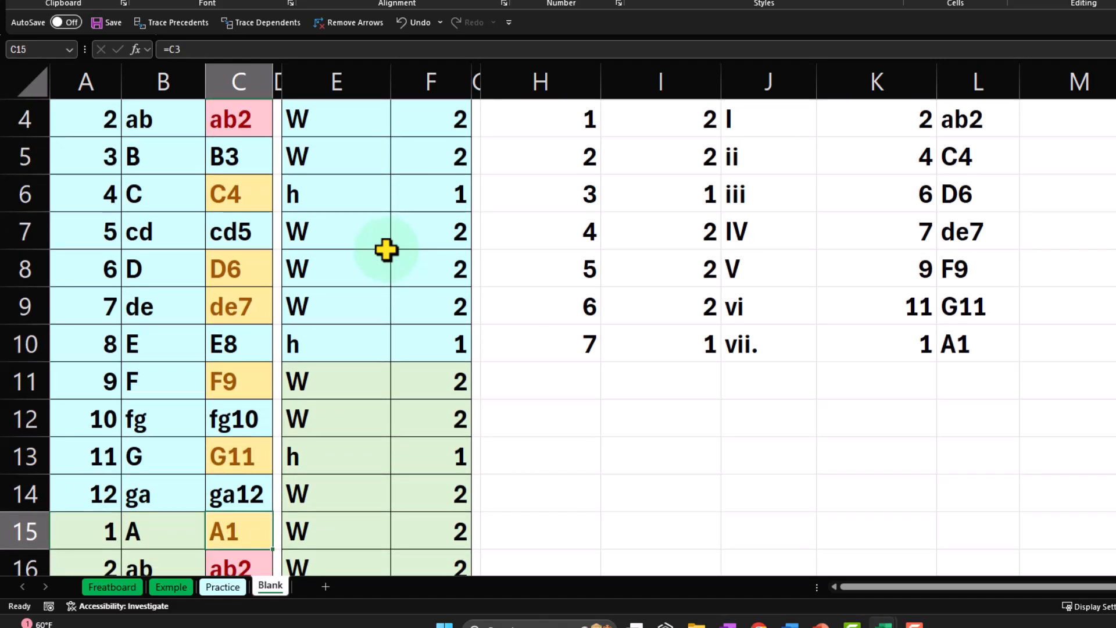
key(Down)
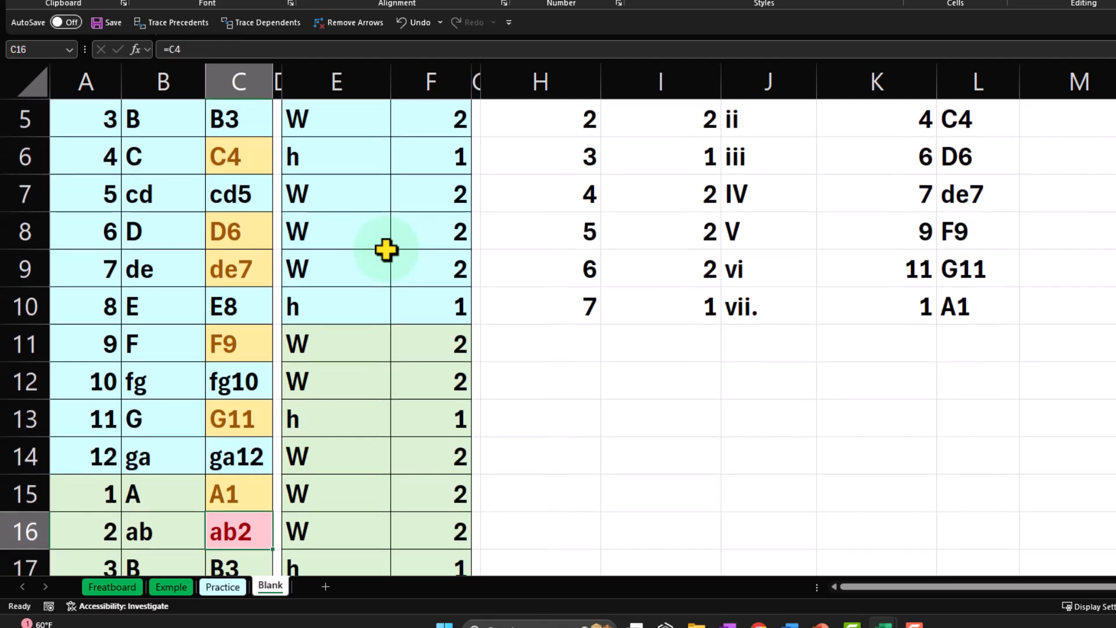
scroll(386, 250, up, 2)
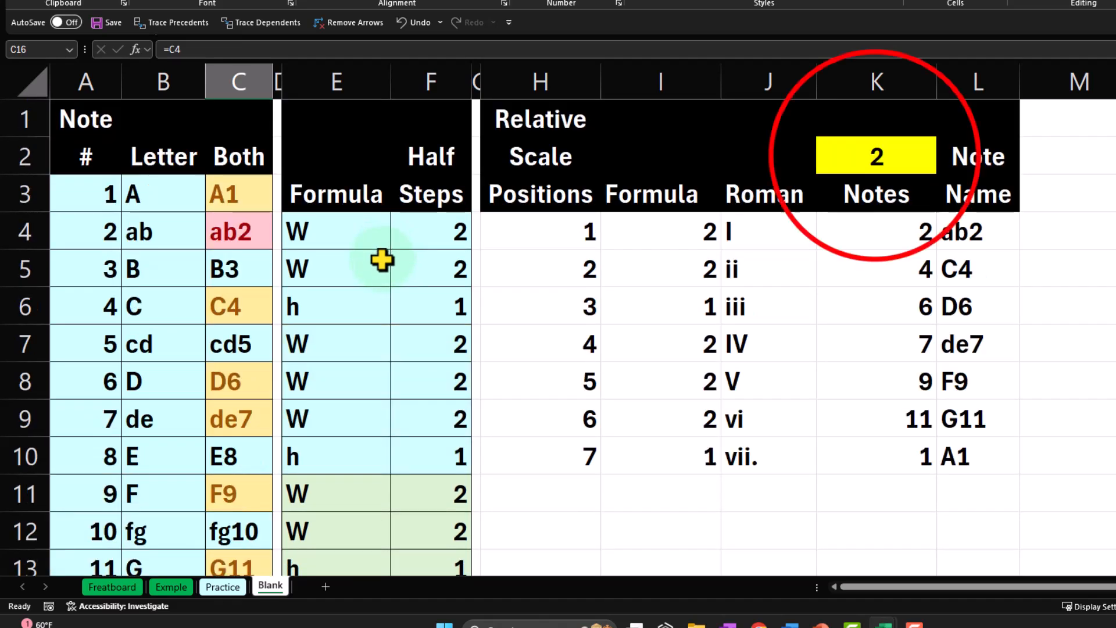
Set the starting note in K2 to 3 and check the highlighted notes in the Both column from C5 to C9.
click(875, 156)
text(3)
key(Return)
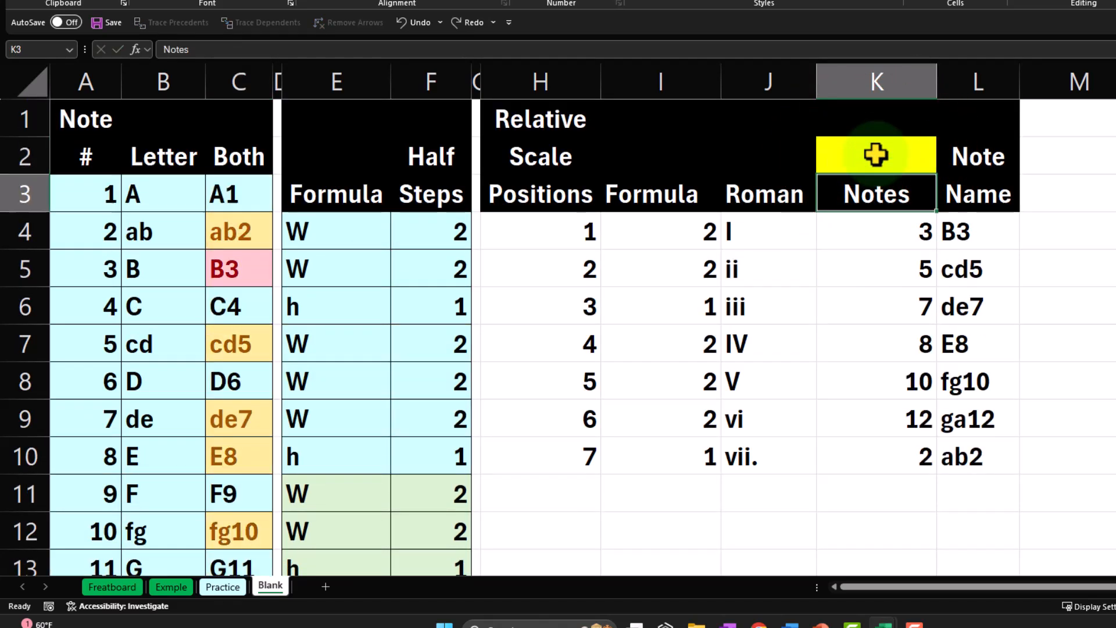
click(104, 269)
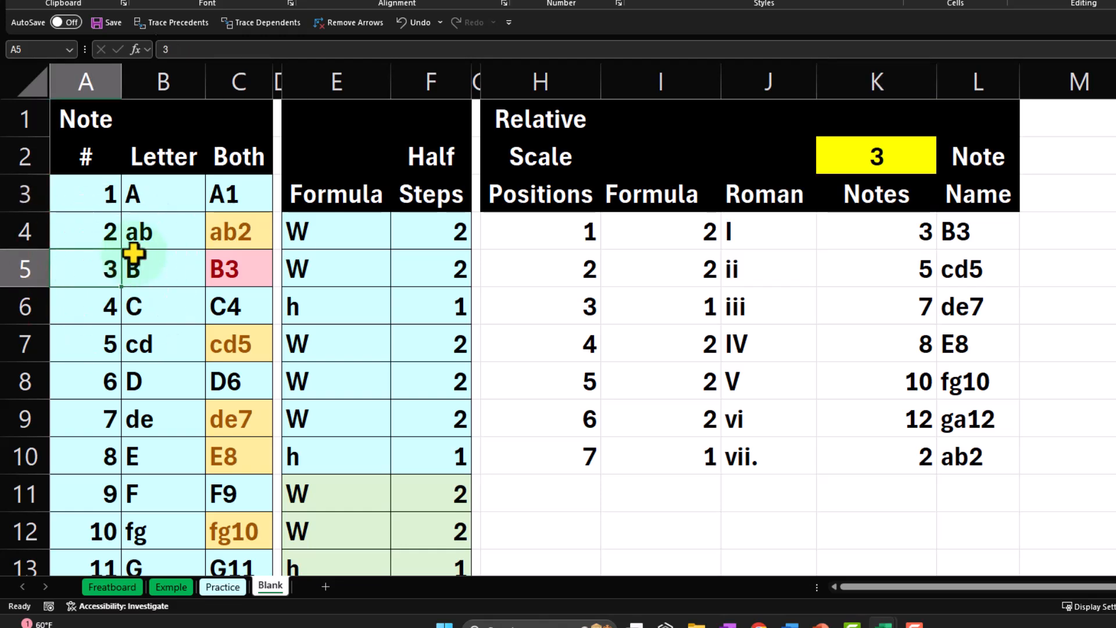
key(Right)
key(Right)
key(Down)
key(Down)
key(Down)
key(Down)
key(Down)
key(Down)
key(Down)
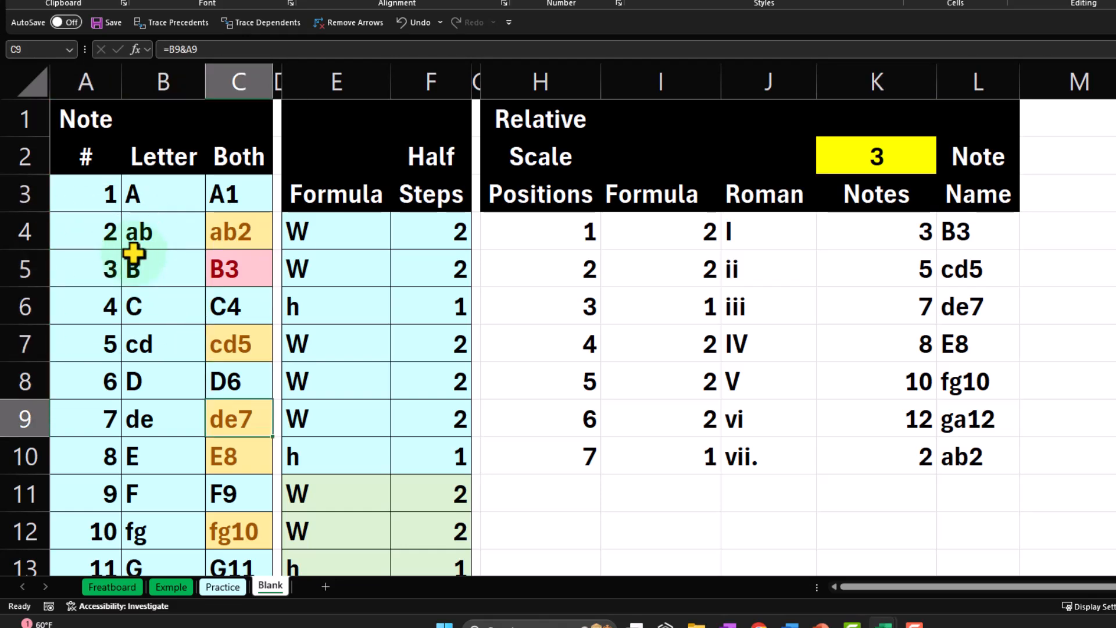
Examine the highlighted notes down the Both column to the repeated root in C17 and compare them with the first letters in B3 and B4.
key(Down)
key(Down)
key(Down)
key(Down)
key(Down)
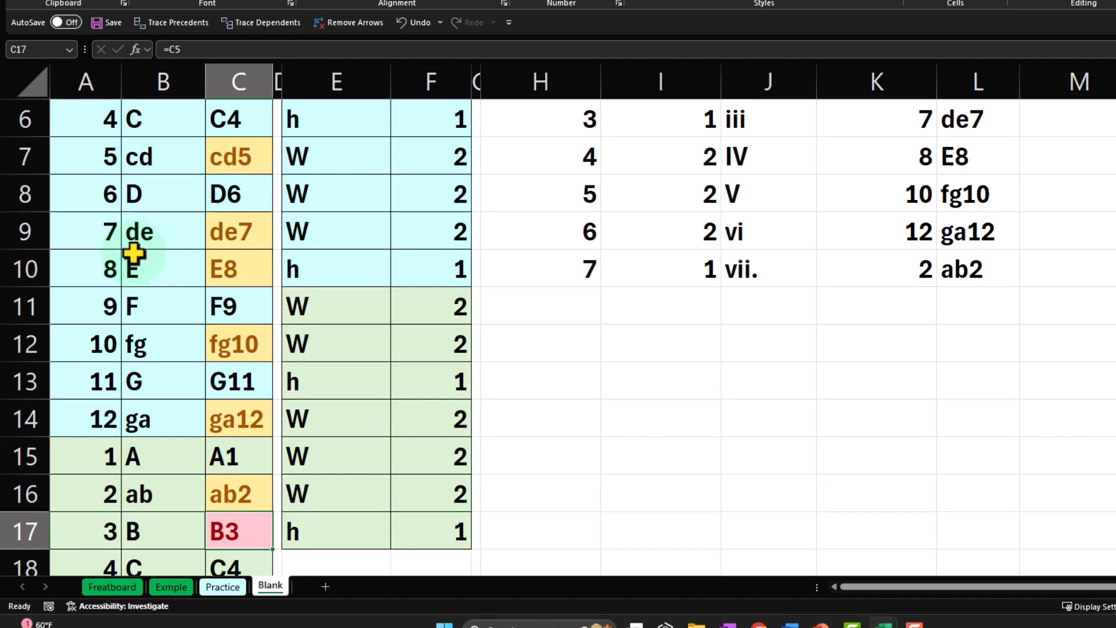
scroll(134, 253, up, 2)
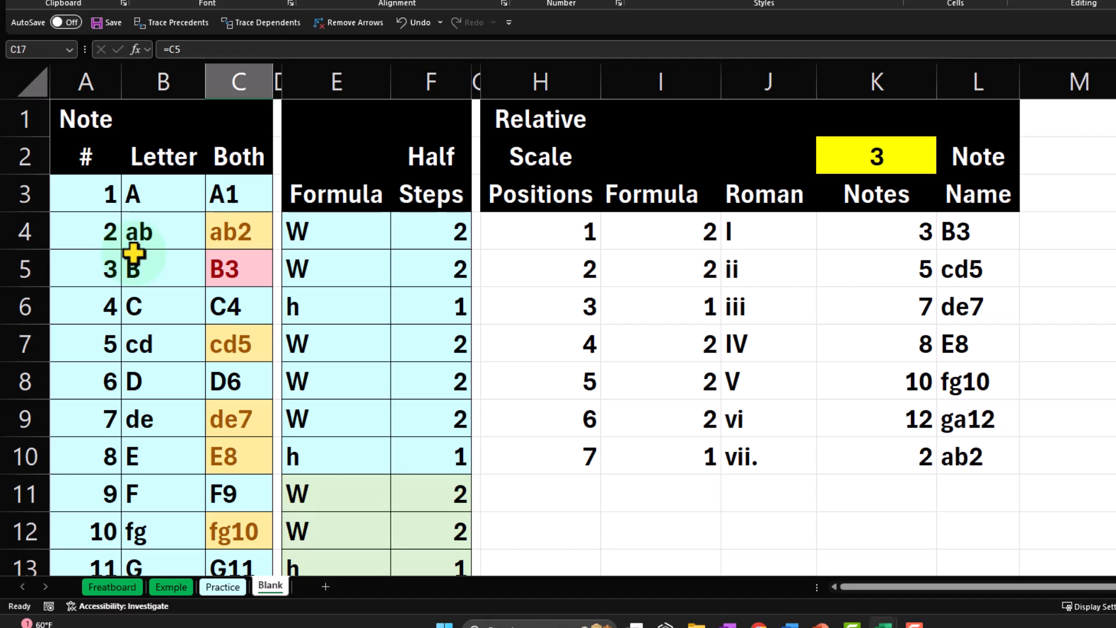
click(141, 230)
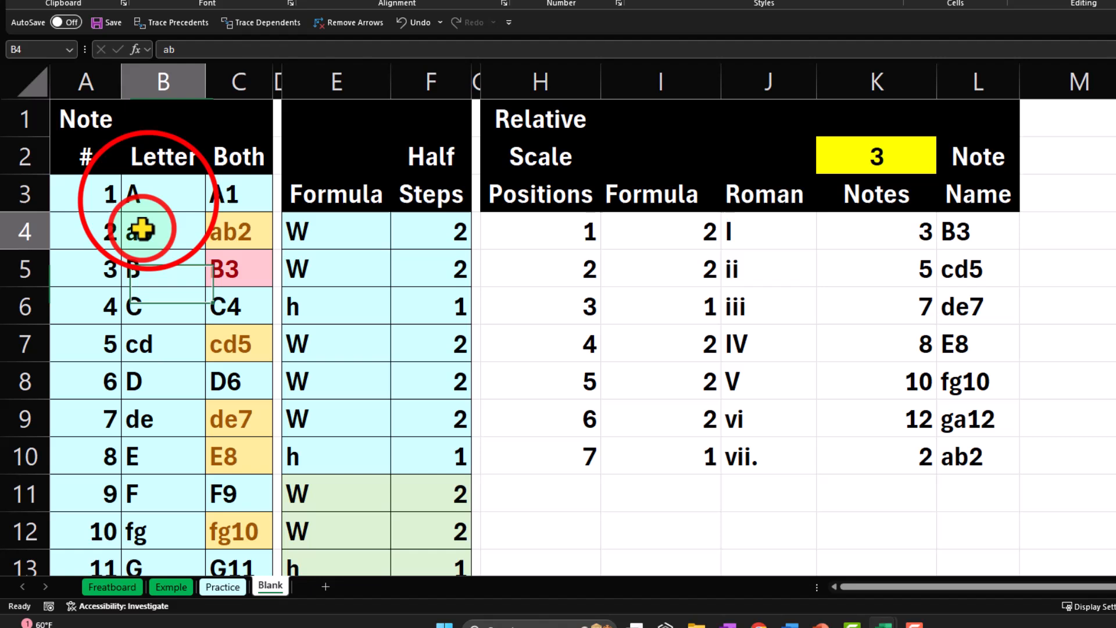
click(145, 194)
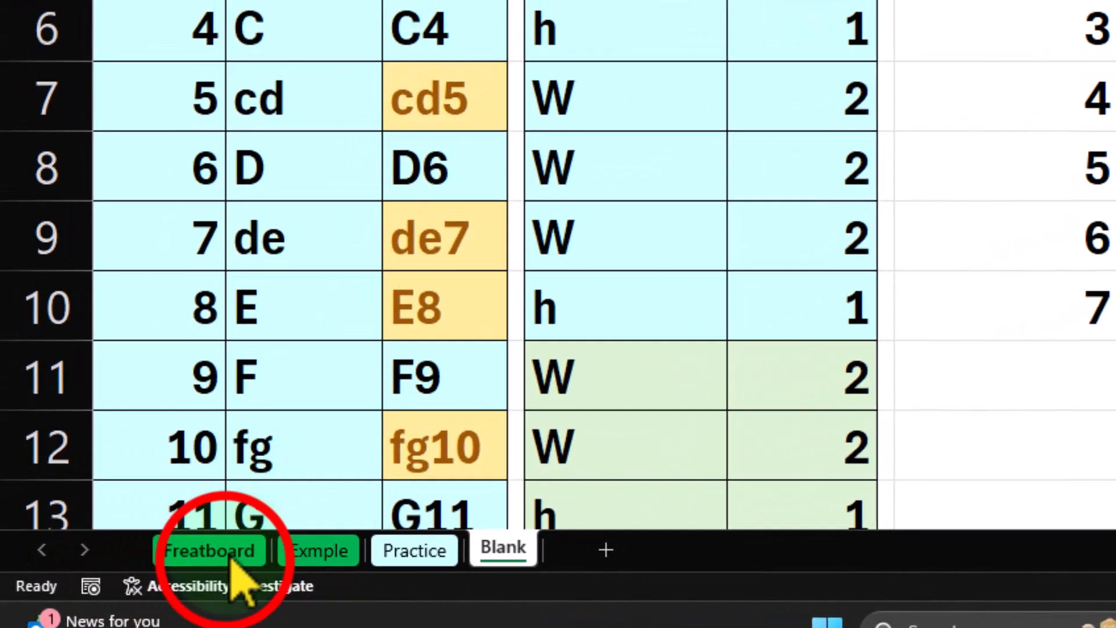
On the Freatboard sheet, set the starting note in BZ1 to 1.
click(112, 586)
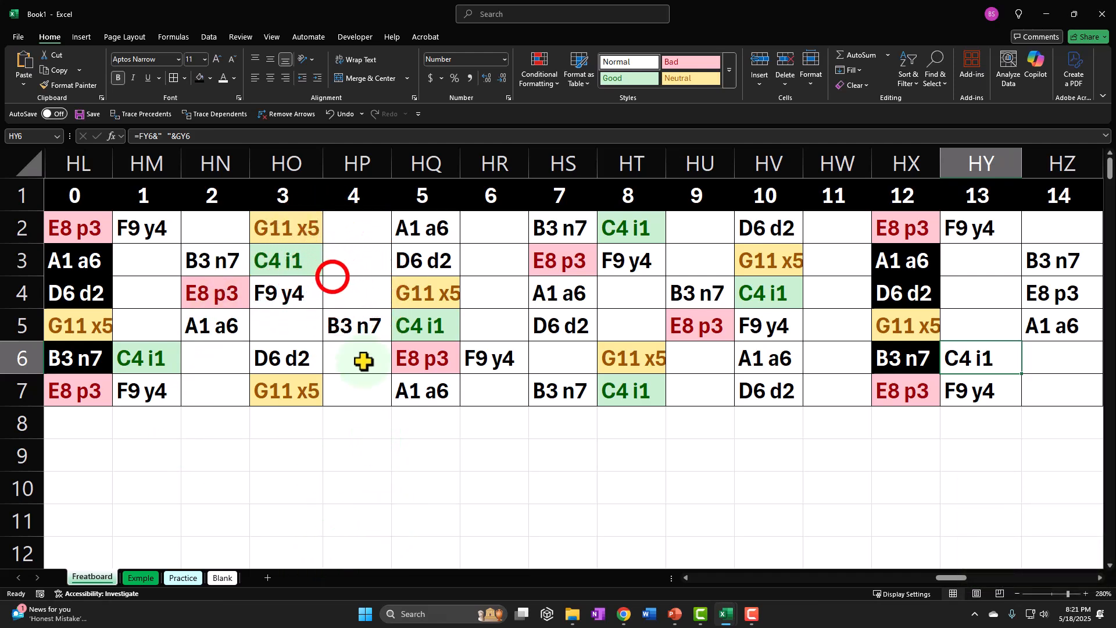
click(332, 279)
key(Left)
key(ctrl+Home)
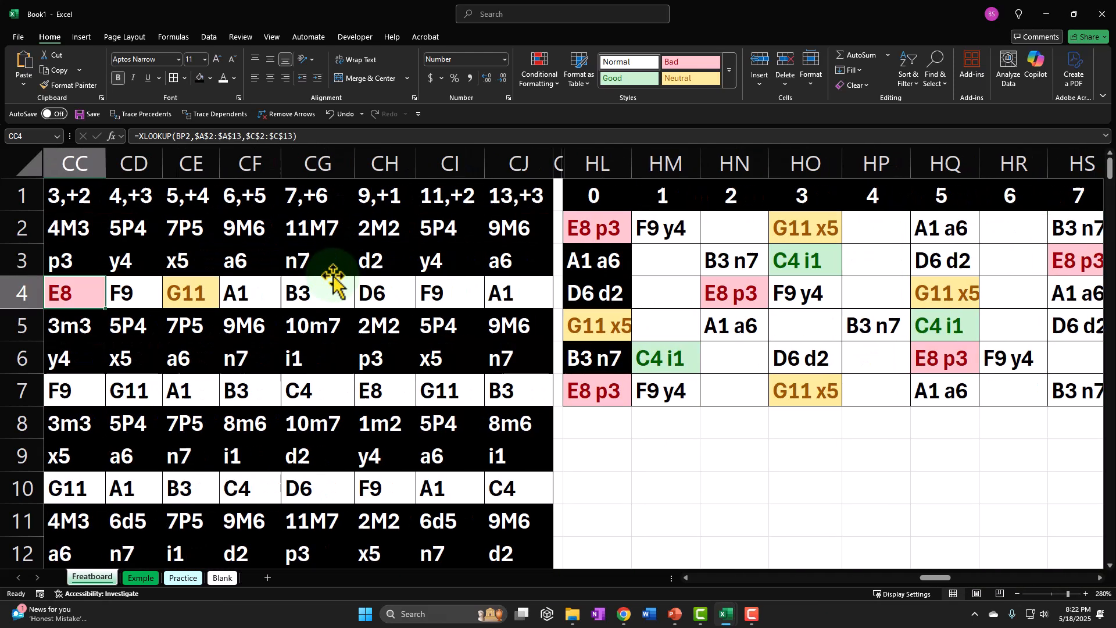
key(Up)
key(Right)
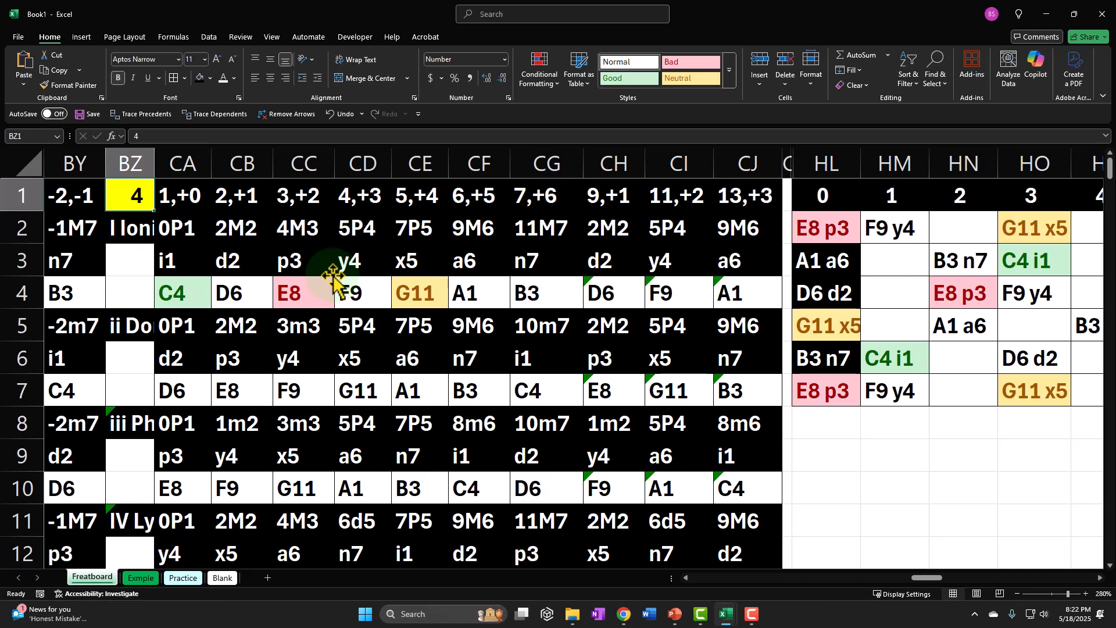
text(1)
key(Return)
Examine the recalculated fretboard across frets 0 to 14, including the root note A1 i1 in HQ2.
key(Right)
key(Right)
key(Right)
key(Right)
key(Right)
key(Right)
key(Right)
key(Right)
key(Right)
key(Right)
key(Right)
key(Right)
key(Right)
key(Right)
key(Right)
key(Right)
key(Right)
key(Right)
key(Right)
key(Right)
key(Right)
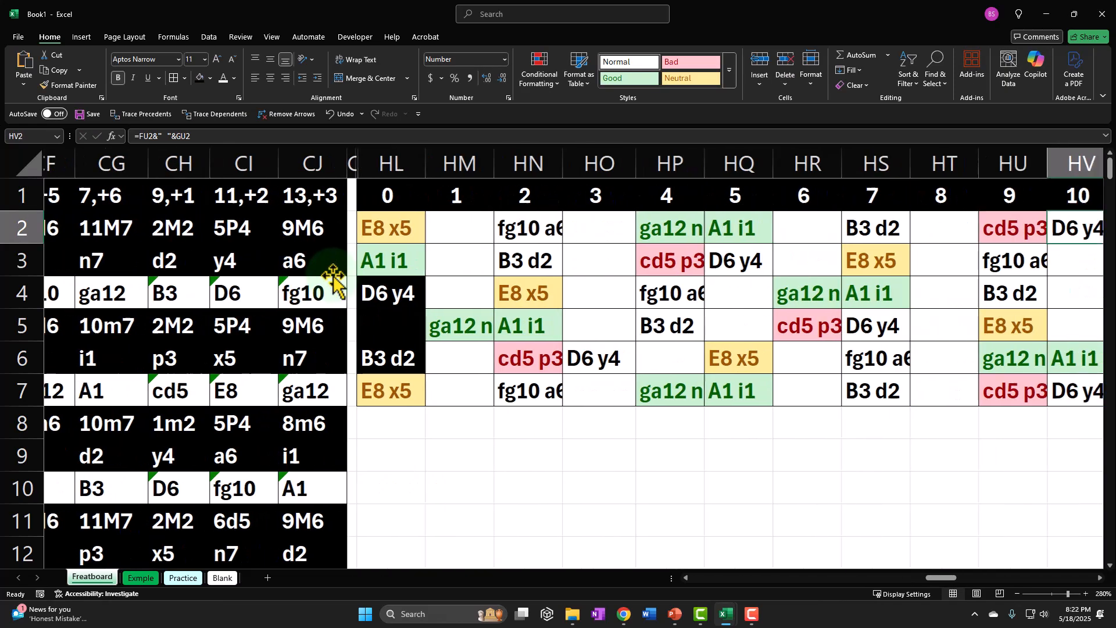
key(Right)
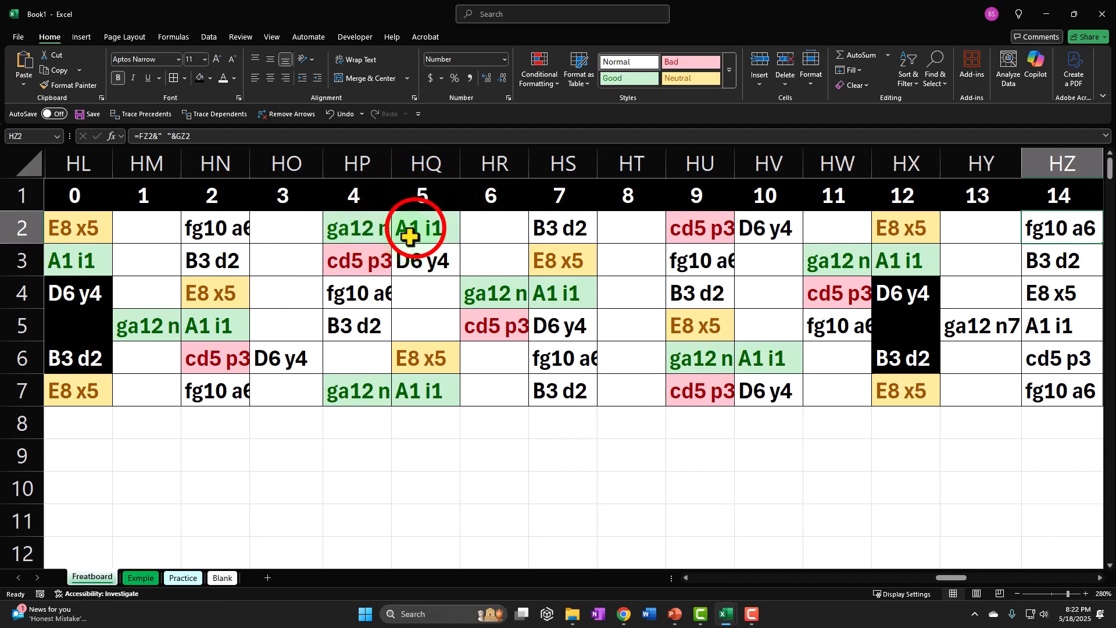
click(433, 238)
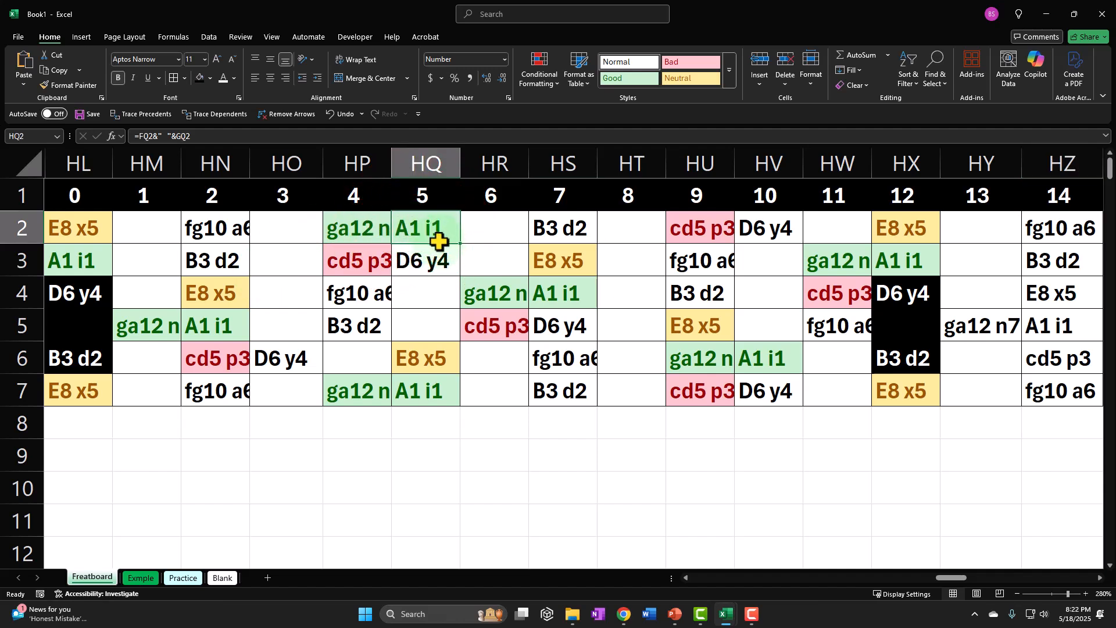
click(475, 281)
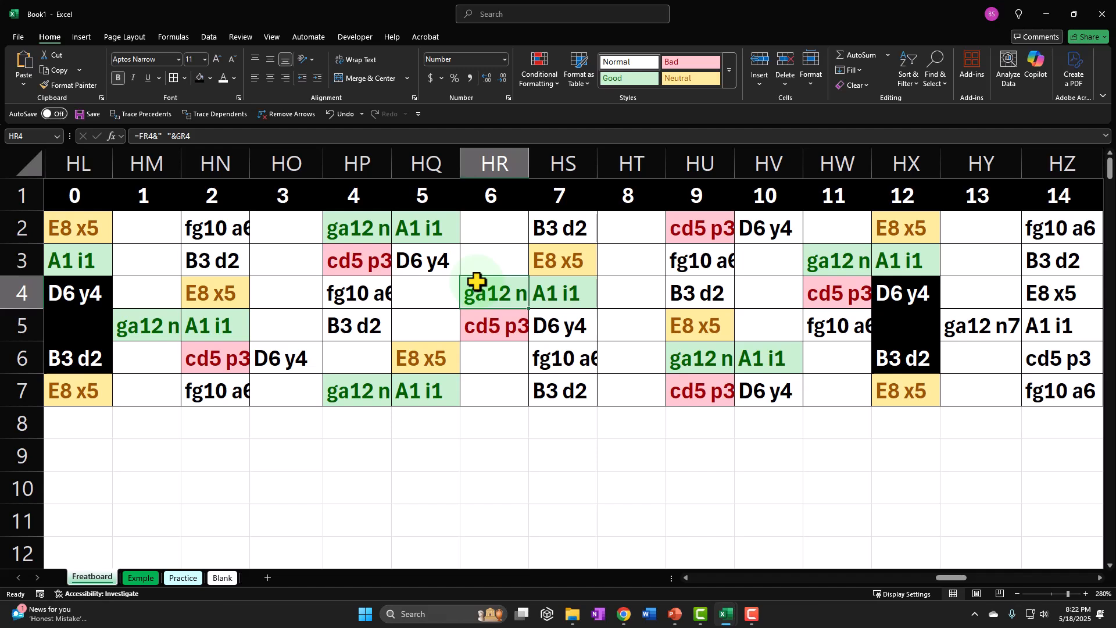
Return to the starting note in BZ1 and review the fretboard for starting note 4 out to fret 14 in HZ2.
key(Up)
key(Up)
key(Up)
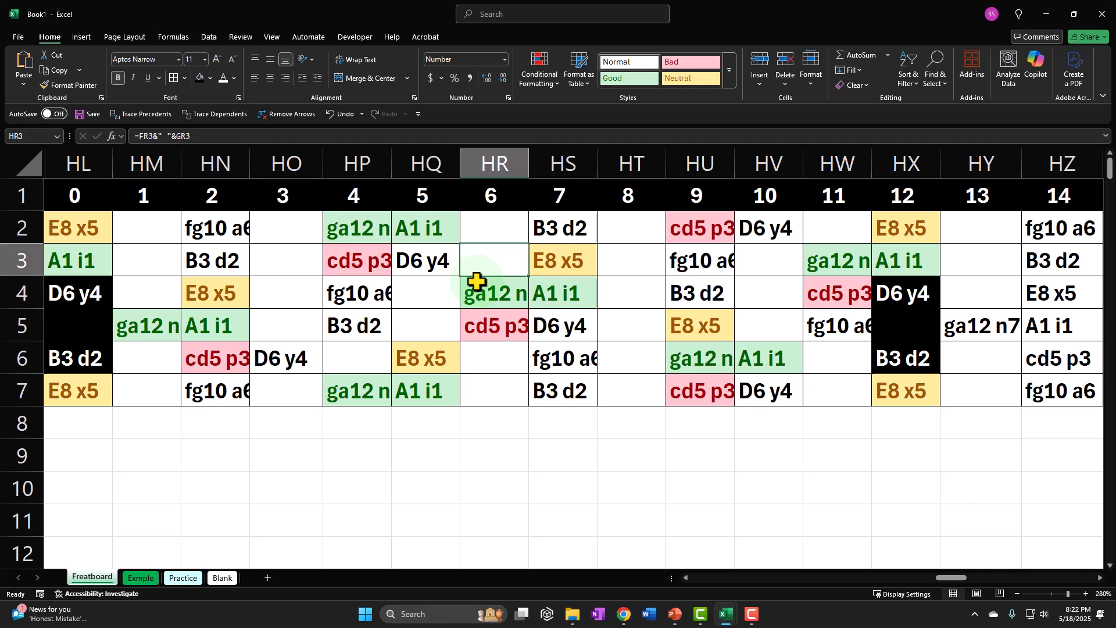
key(Left)
key(Left)
key(Left)
key(Left)
key(Left)
key(Left)
key(Left)
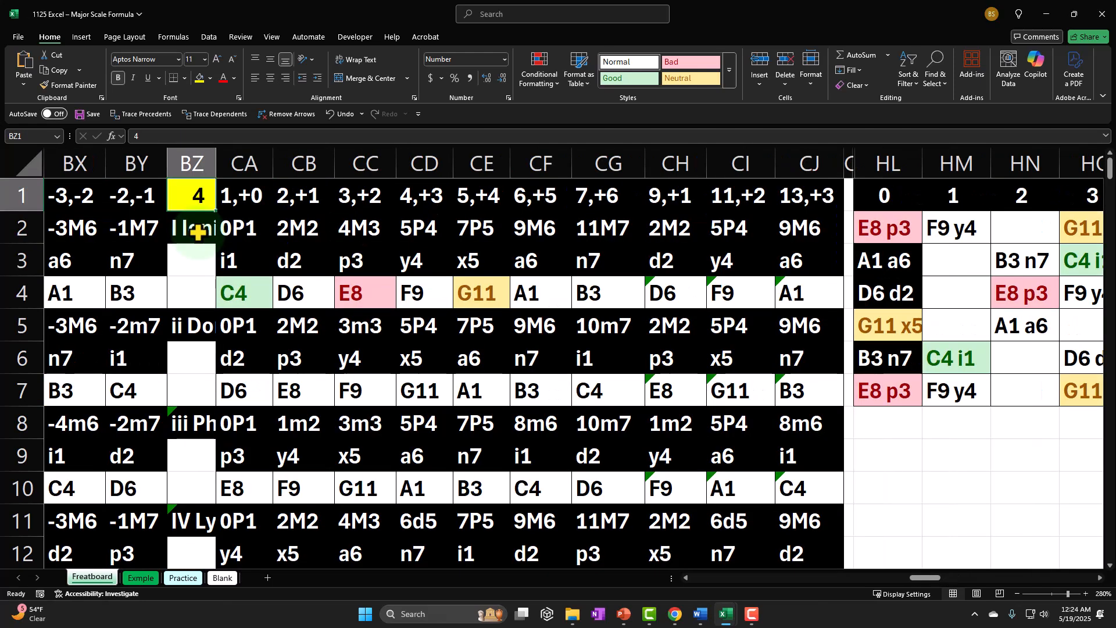
key(Down)
key(Right)
key(Right)
key(Right)
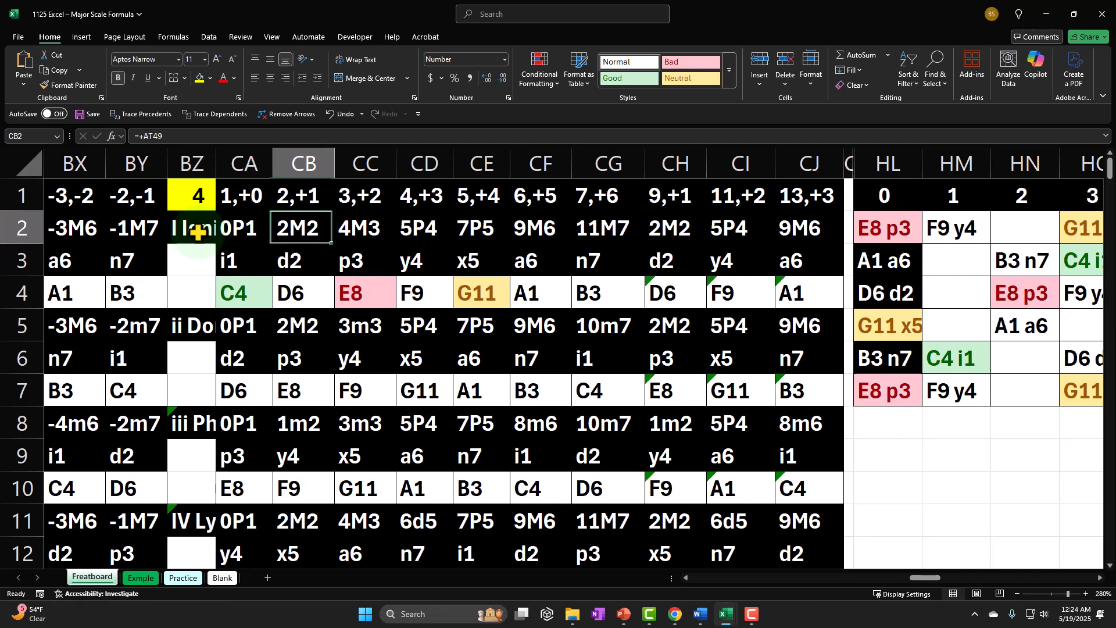
key(Right)
key(Right)
key(Right)
key(Right)
key(Right)
key(Right)
key(Right)
key(Right)
key(Right)
key(Right)
key(Right)
key(Right)
key(Right)
key(Right)
key(Right)
key(Right)
key(Right)
key(Right)
key(Right)
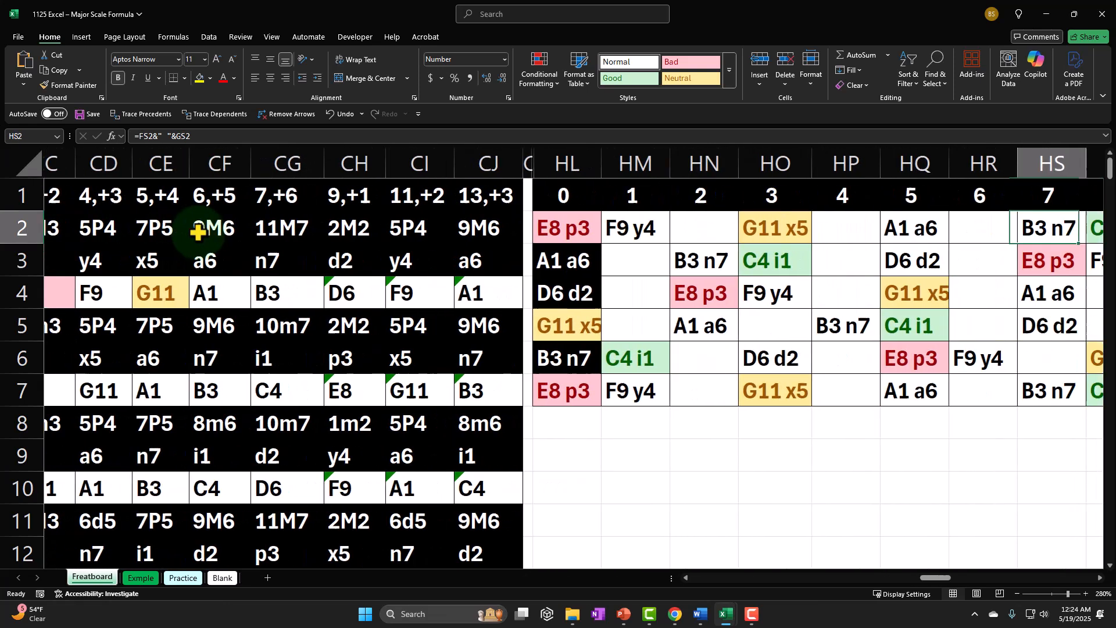
key(Right)
key(Right)
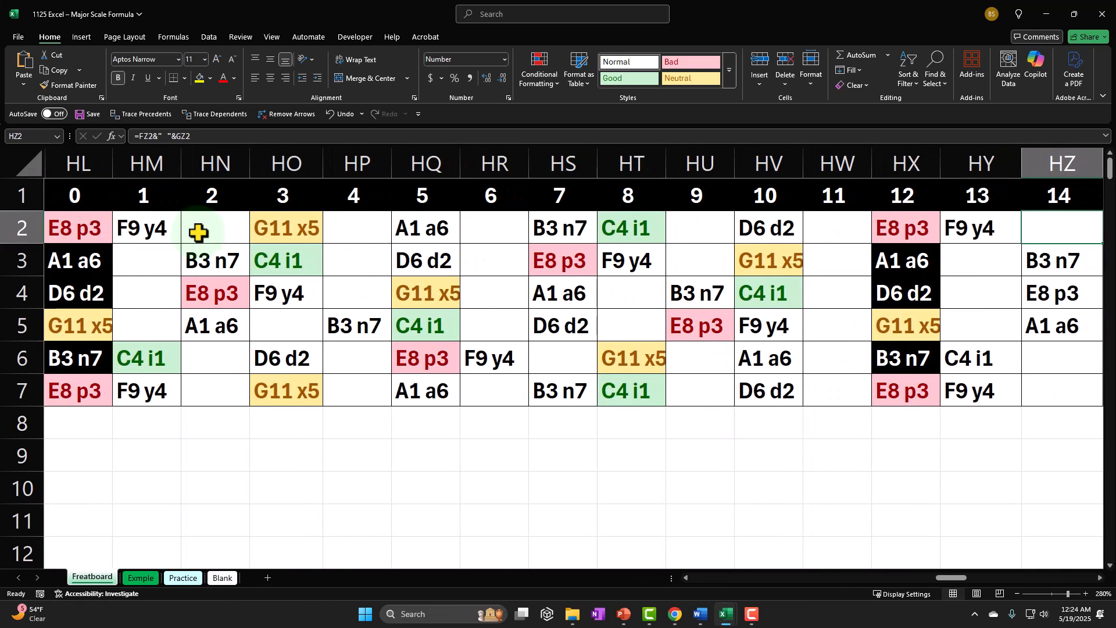
Examine the top-row root C4 i1 at fret 8 and the notes in HQ2 and HQ3 at fret 5.
key(Left)
key(Left)
key(Left)
key(Left)
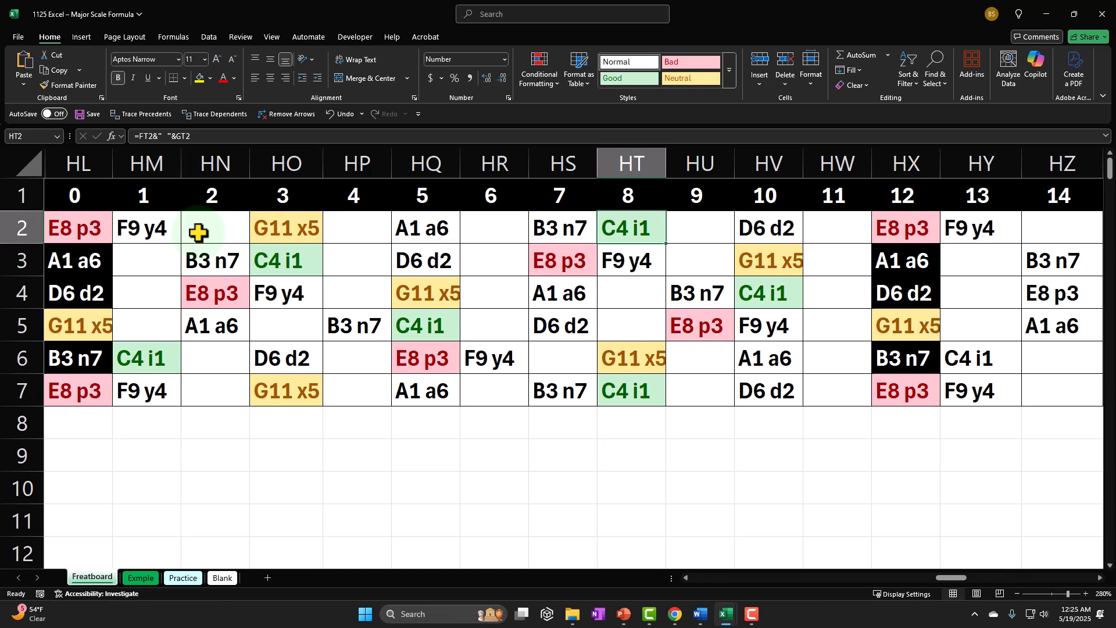
key(Left)
key(Left)
key(Left)
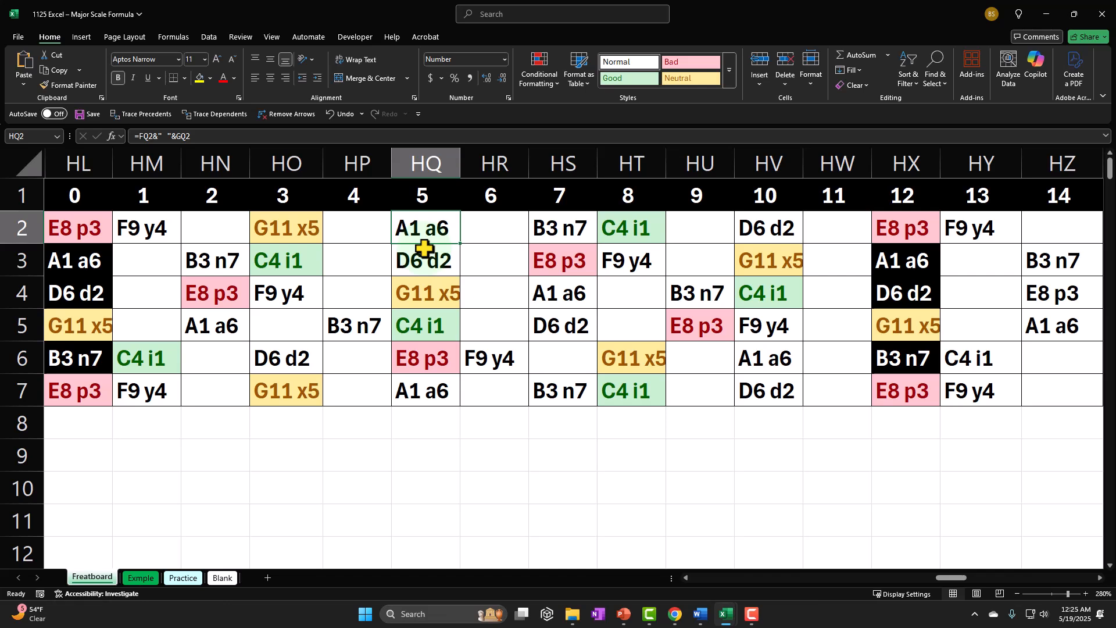
click(607, 232)
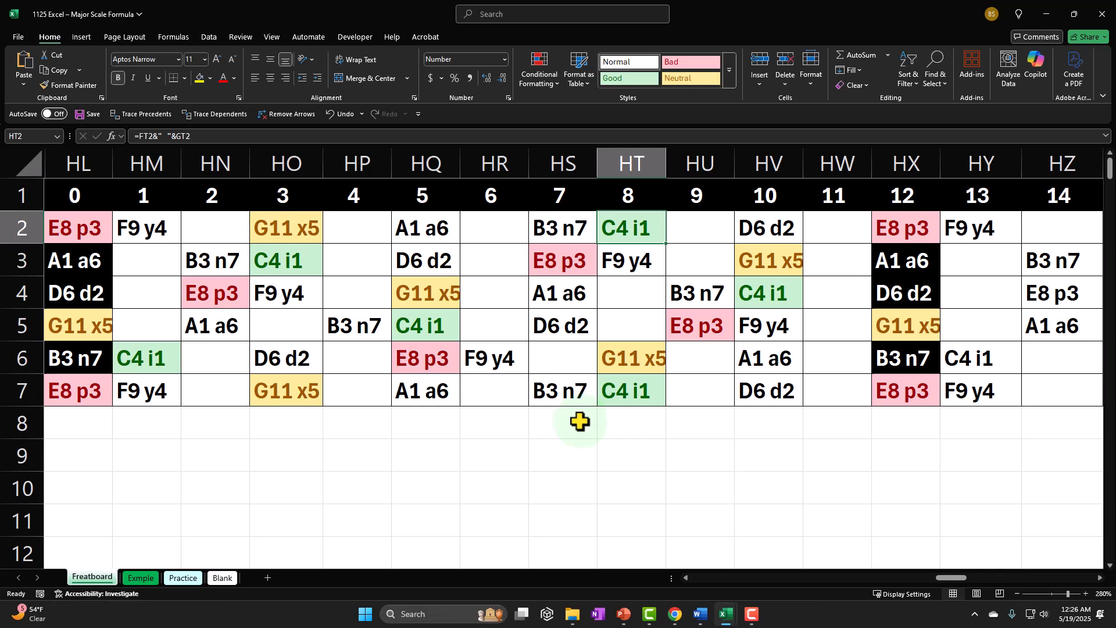
drag(435, 232, 440, 256)
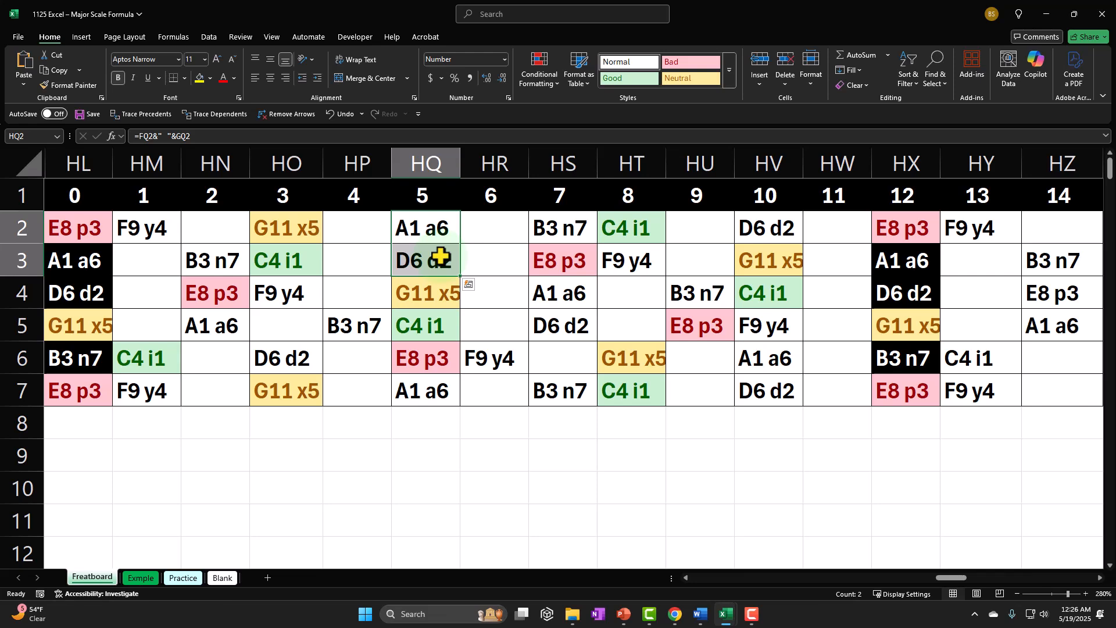
On the Blank sheet, fill H4:L10 with the recent light blue colour and apply All Borders.
click(234, 577)
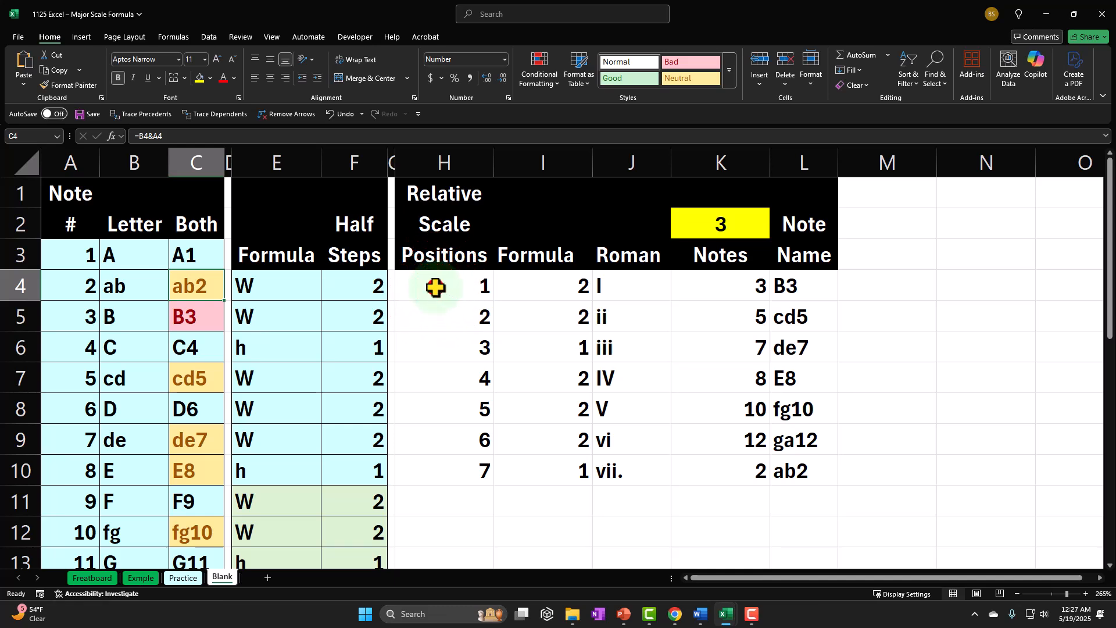
drag(436, 287, 784, 466)
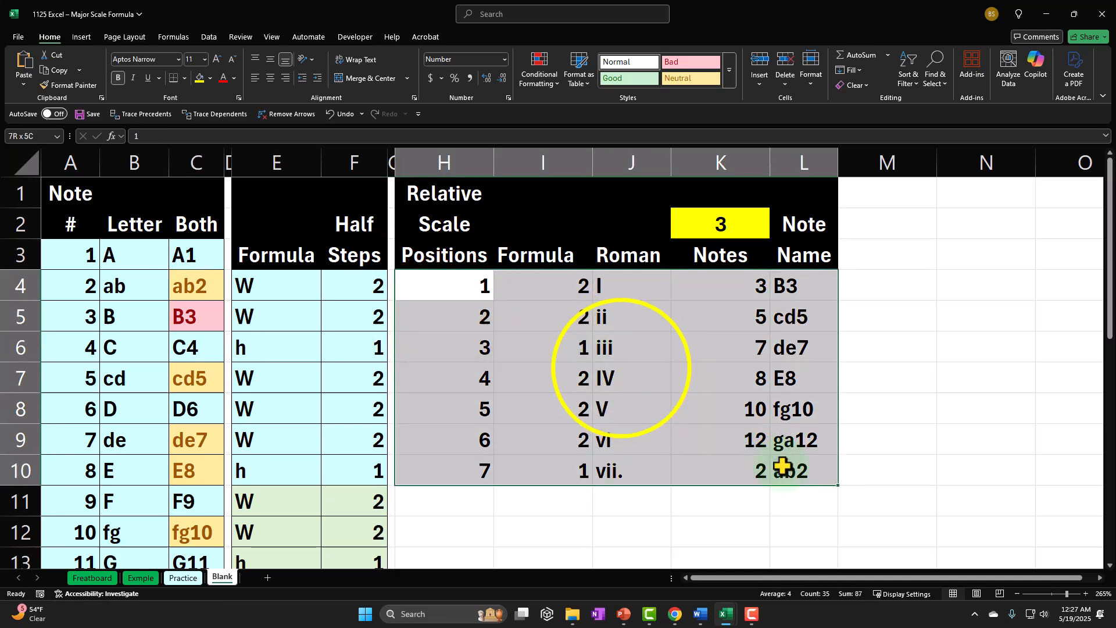
right_click(623, 367)
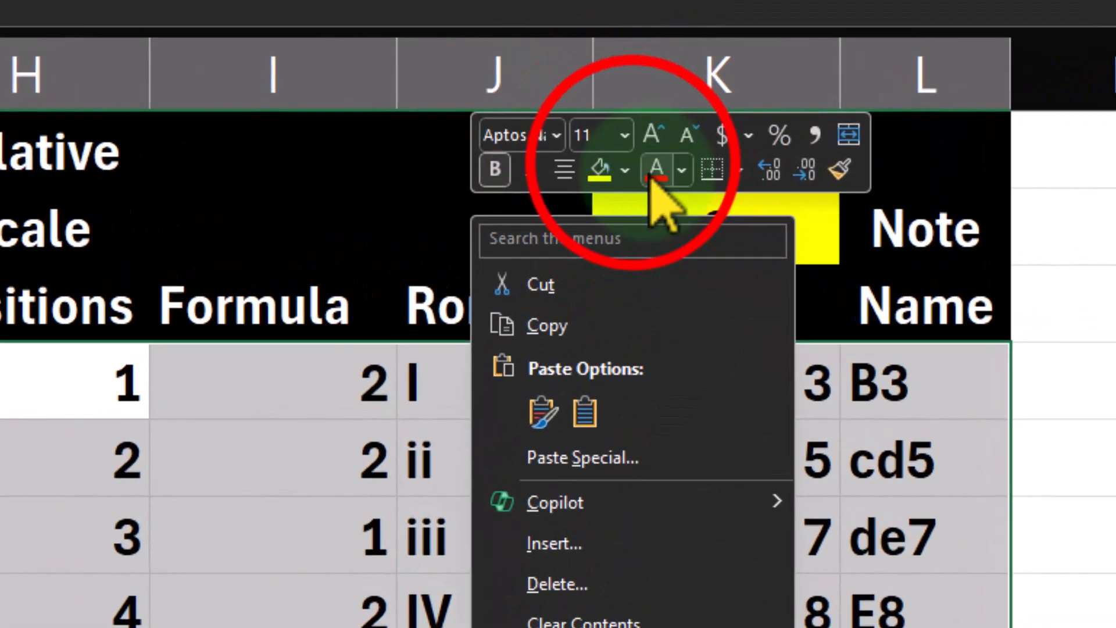
click(625, 170)
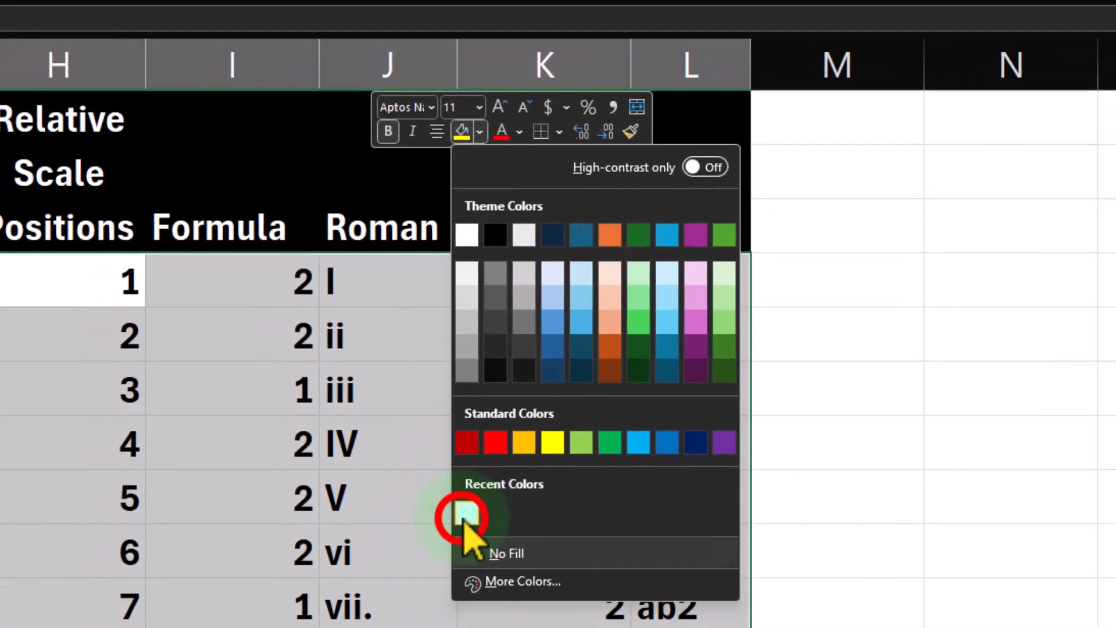
click(467, 514)
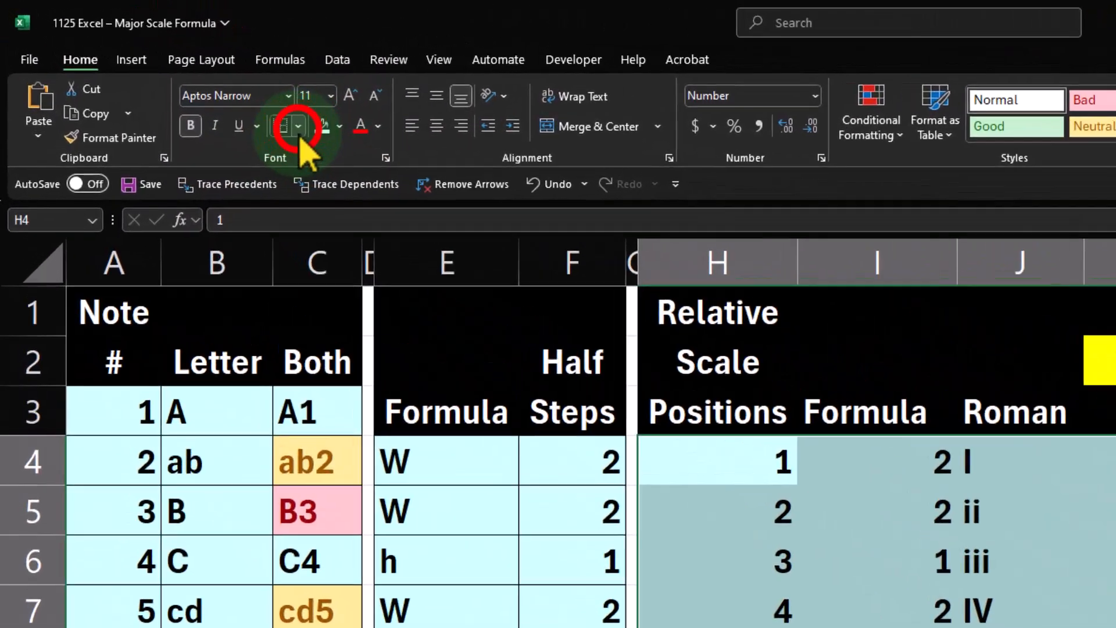
click(299, 127)
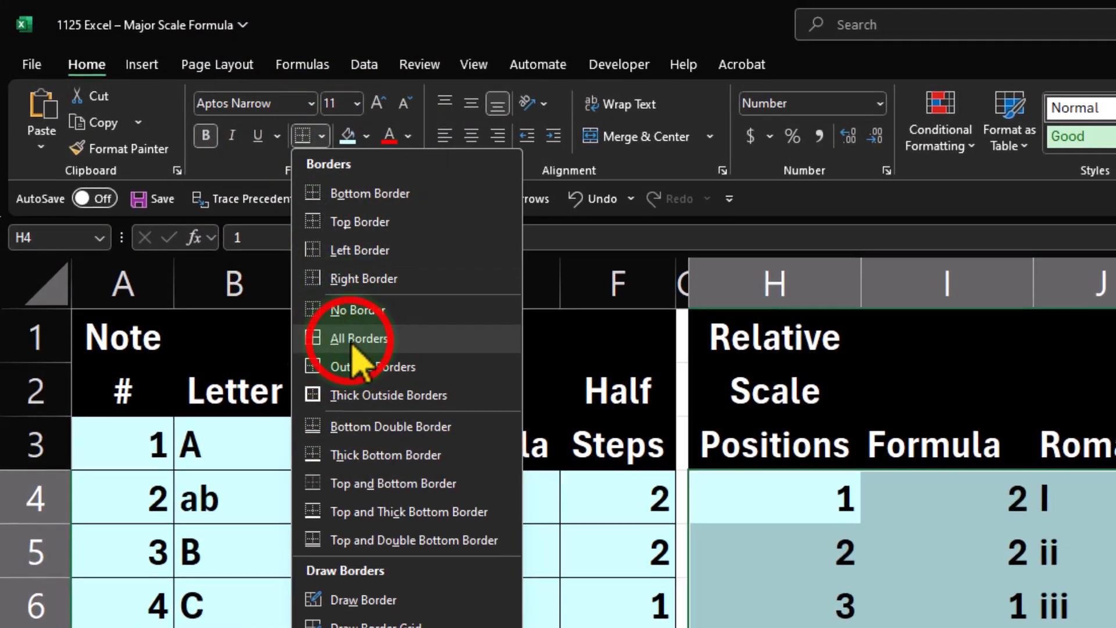
click(343, 320)
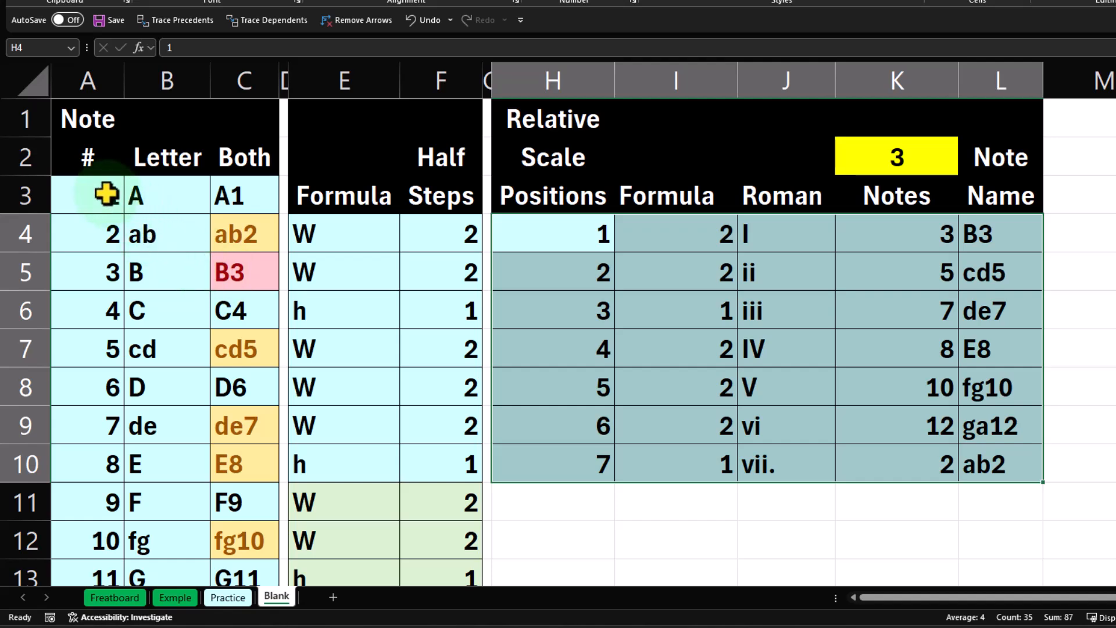
Enter =C3 in C28, below the Both column, and copy the formula down through C39.
click(251, 196)
drag(251, 244, 232, 501)
scroll(232, 501, down, 1)
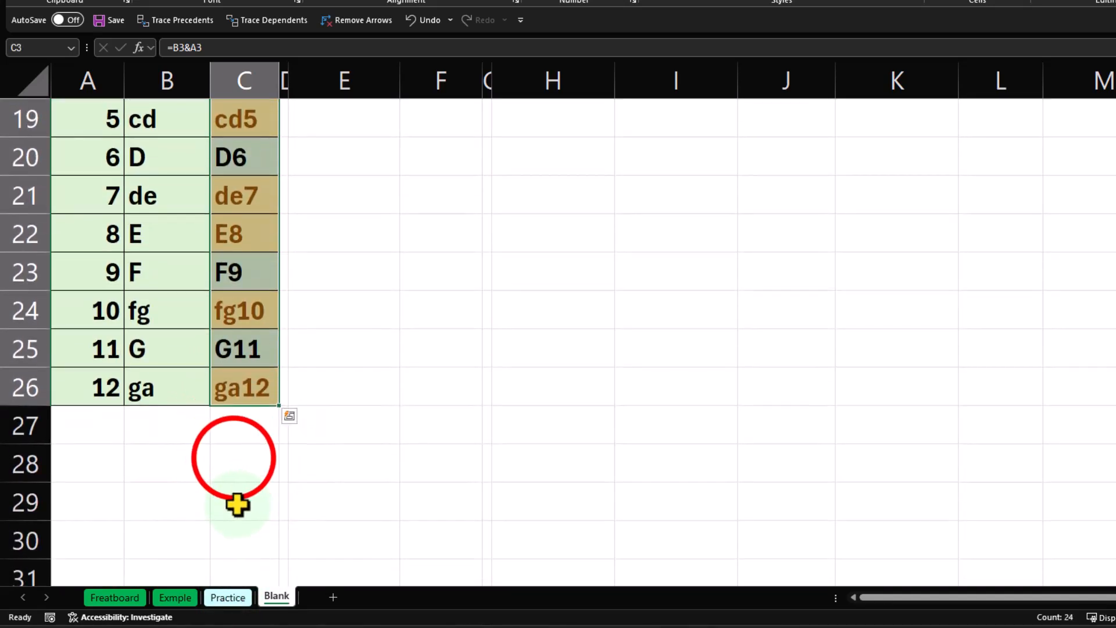
click(234, 459)
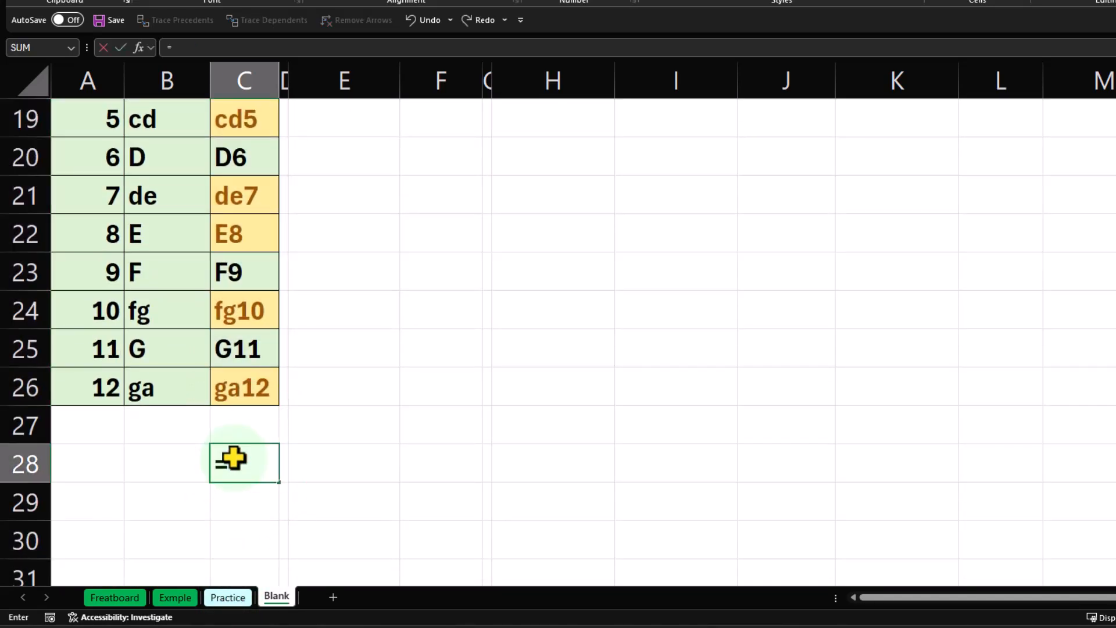
key(Up)
key(Up)
key(Up)
key(Up)
key(Up)
key(Up)
key(Up)
key(Up)
key(Up)
key(Up)
key(Up)
key(Up)
key(Up)
key(Up)
key(Up)
key(Up)
key(Up)
key(Up)
key(Up)
key(Up)
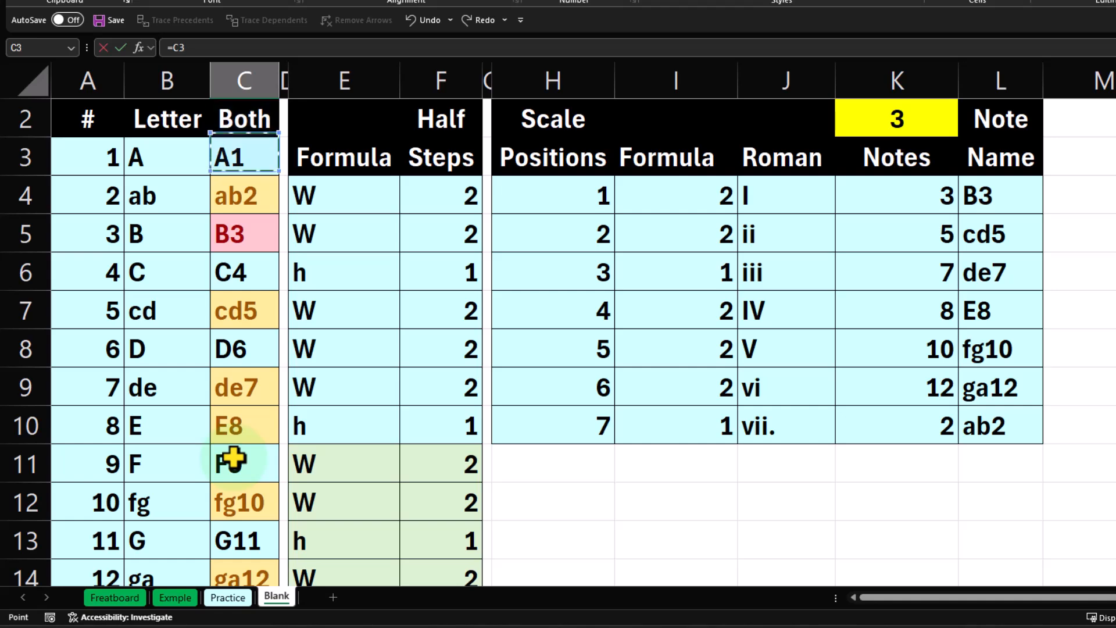
key(Return)
click(259, 273)
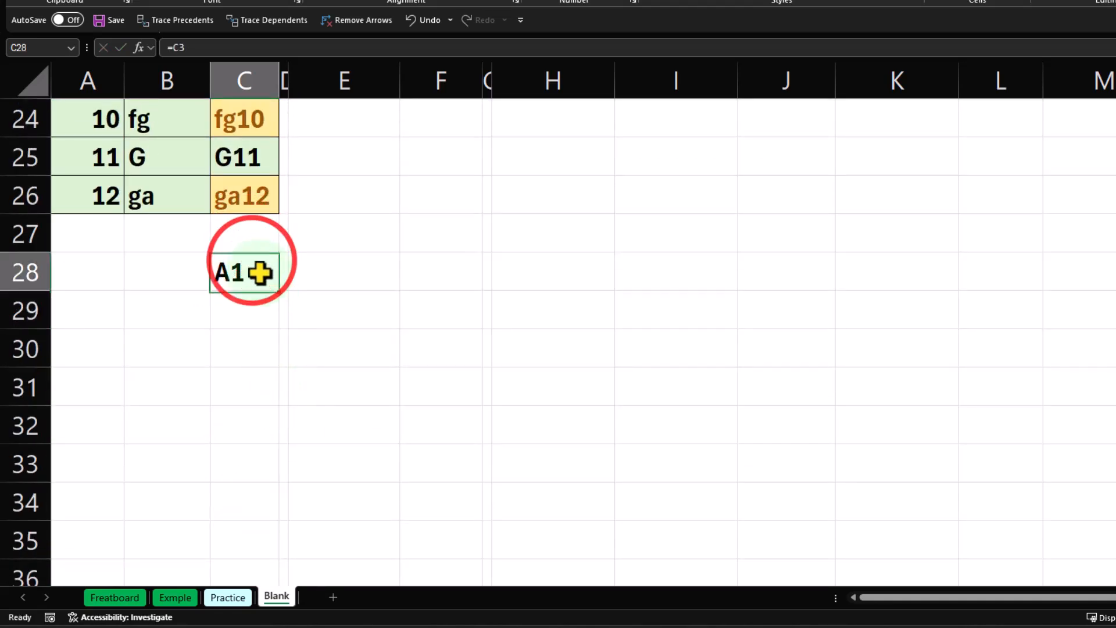
drag(279, 291, 271, 488)
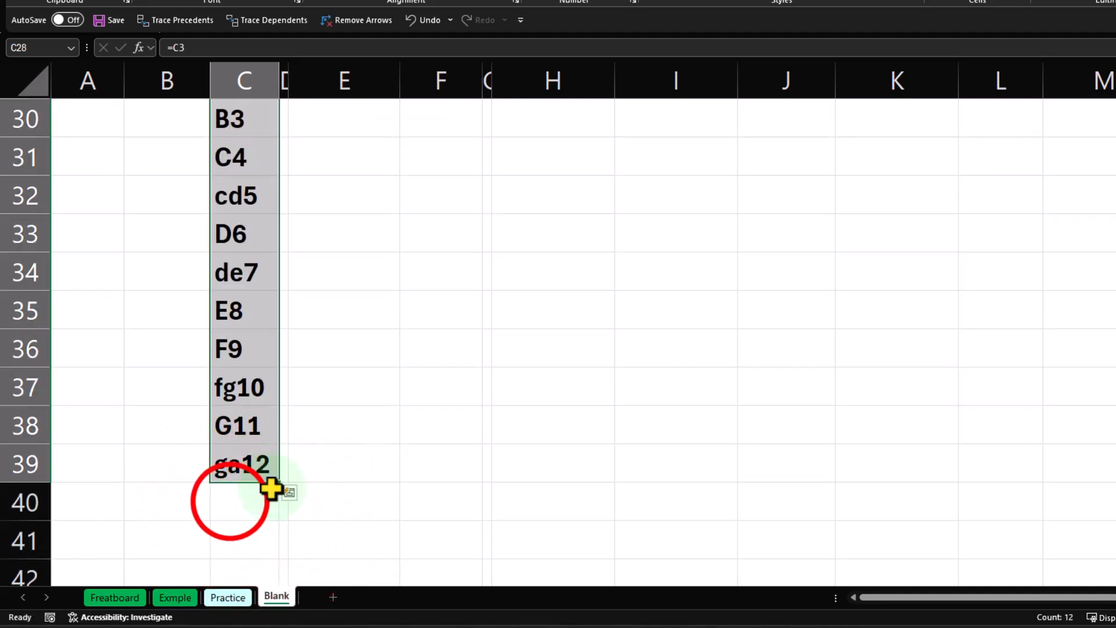
Enter a formula in C40 that repeats the A1 note from C28.
click(230, 501)
scroll(242, 485, up, 2)
scroll(238, 486, down, 2)
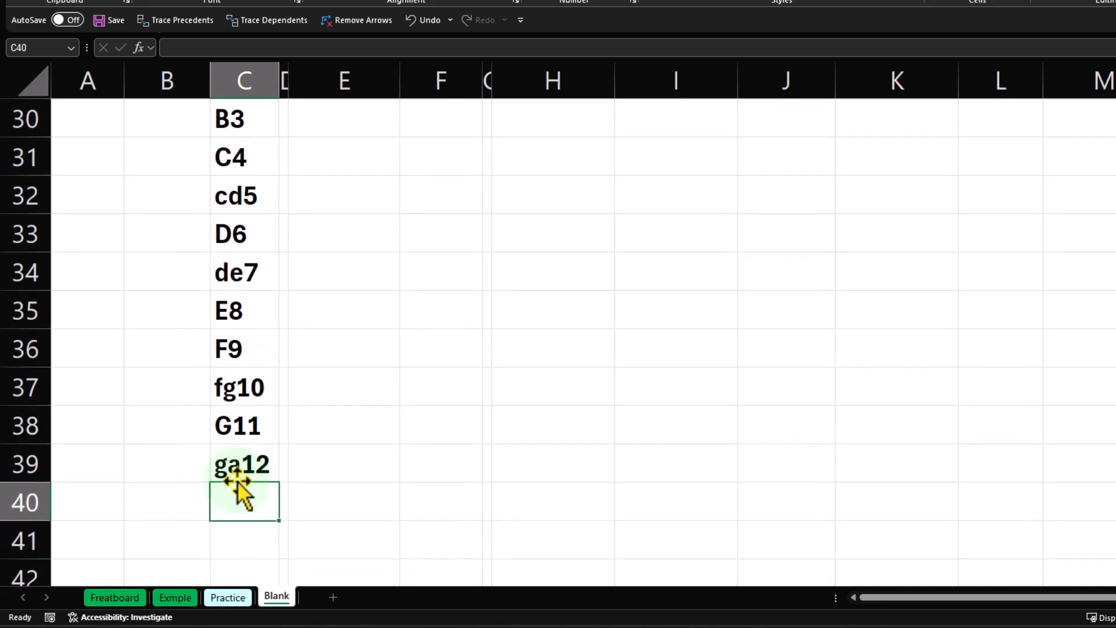
text(=)
key(Up)
key(Up)
key(Up)
key(Up)
key(Up)
key(Up)
key(Up)
key(Up)
key(Up)
key(Up)
key(Up)
key(Up)
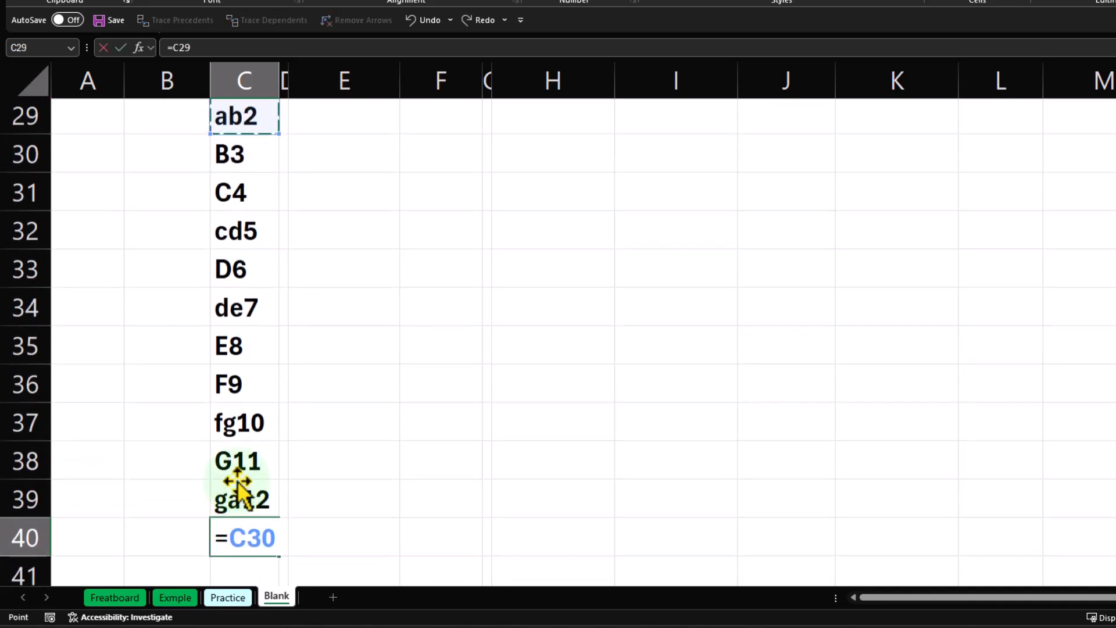
key(Up)
key(Down)
key(Return)
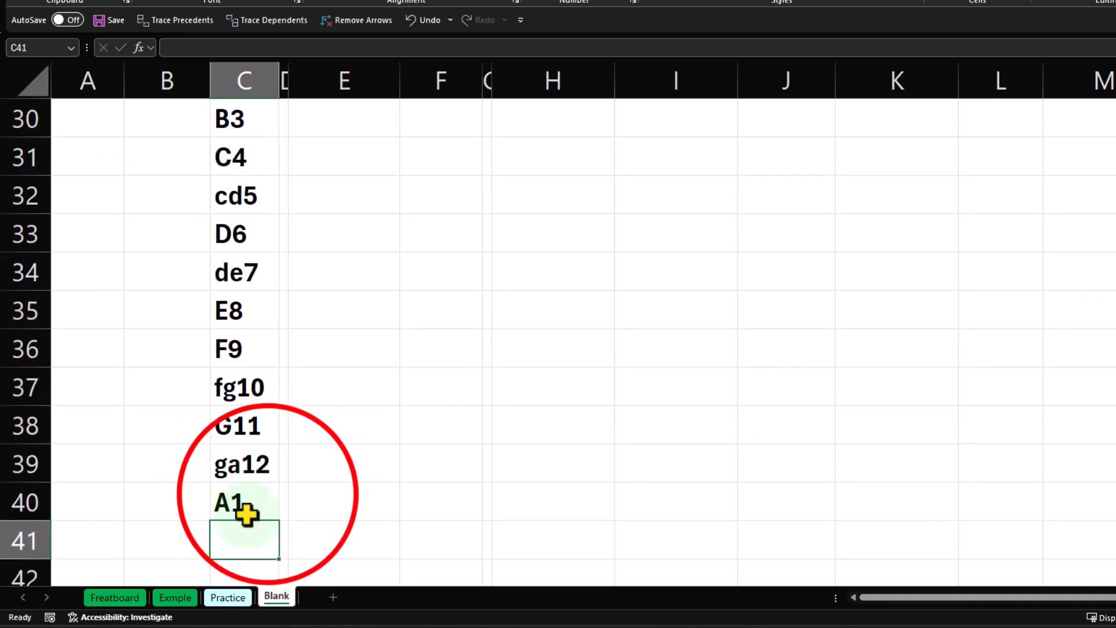
Copy the C40 formula down column C through C108 so the twelve-note sequence keeps repeating.
click(268, 495)
scroll(282, 419, down, 1)
drag(279, 406, 243, 532)
scroll(229, 463, up, 20)
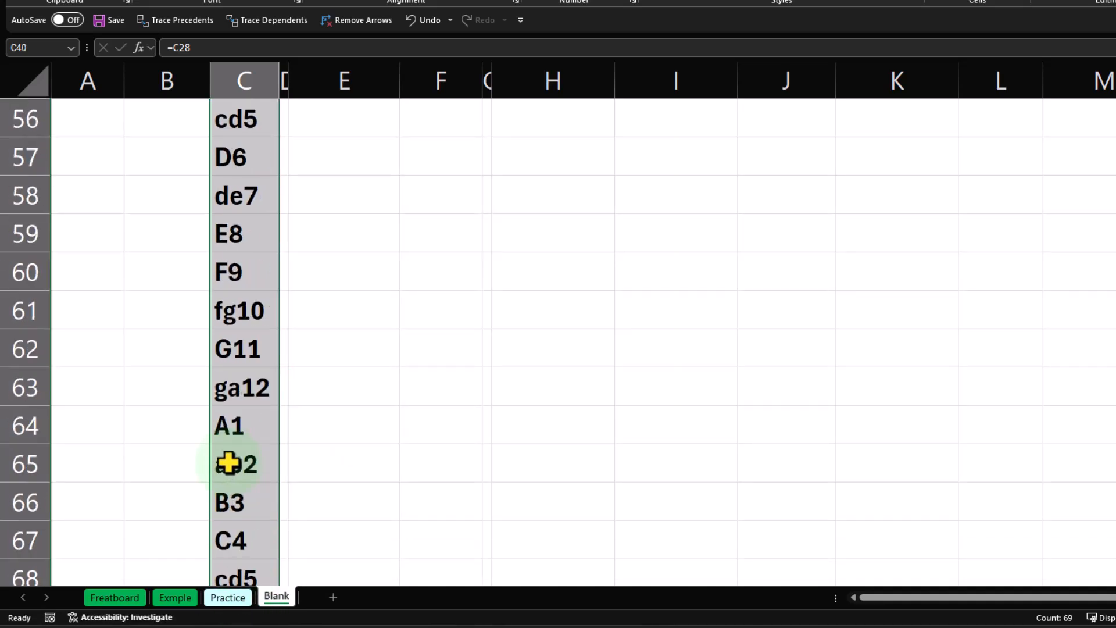
scroll(229, 463, up, 7)
scroll(229, 463, down, 4)
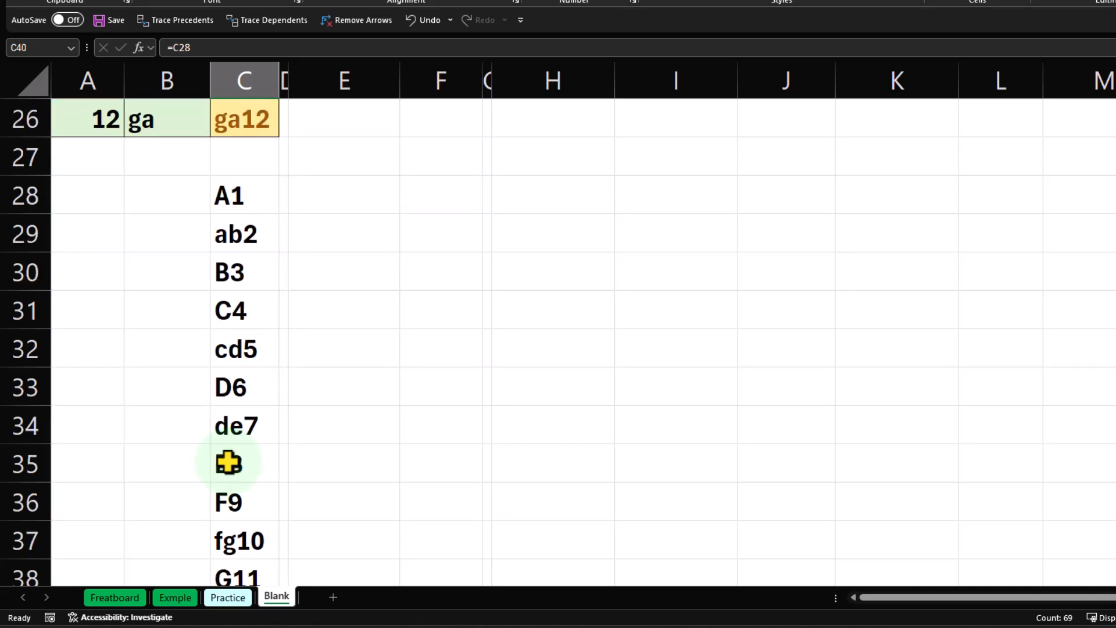
Fill the C4 note in C31 and the G11 note seven cells below it in C38 with orange.
click(237, 309)
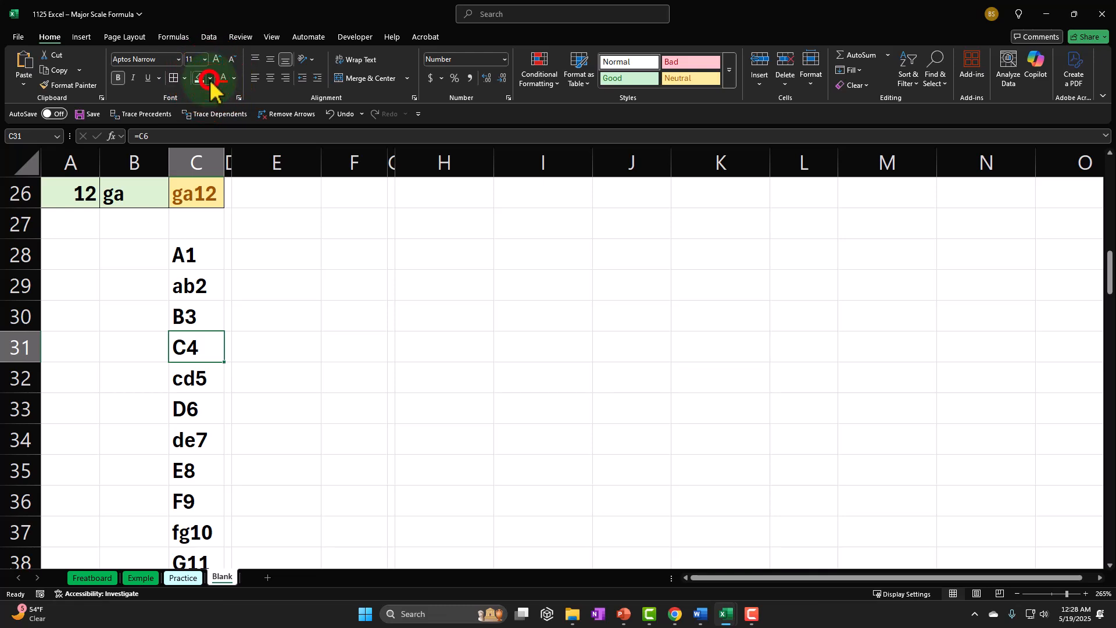
click(211, 80)
click(230, 257)
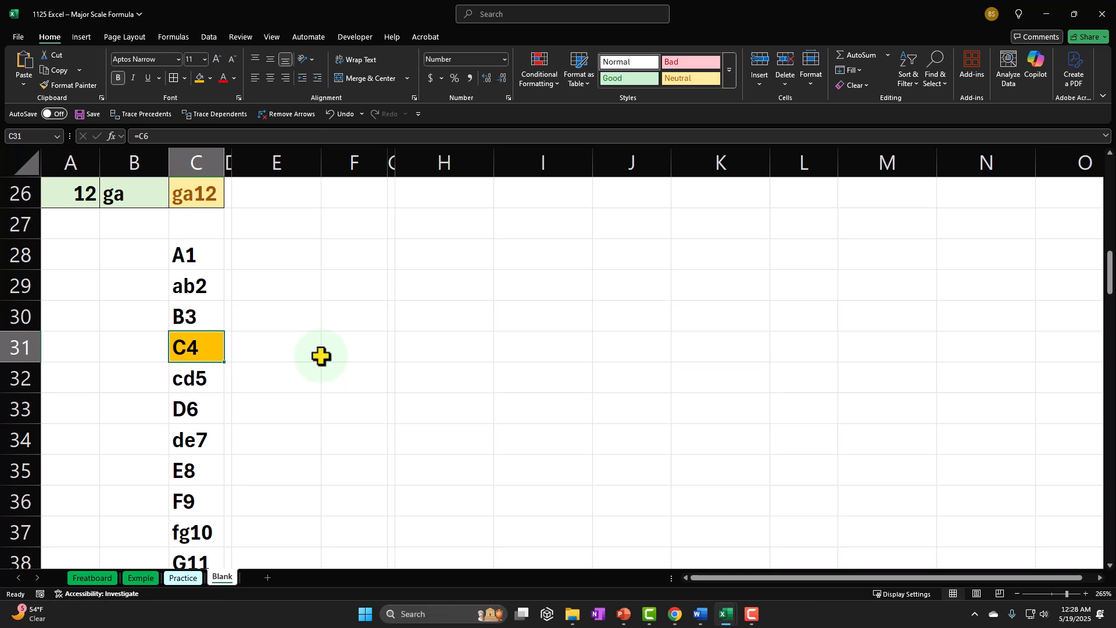
key(Down)
key(Down)
key(Down)
key(Down)
key(Down)
key(Down)
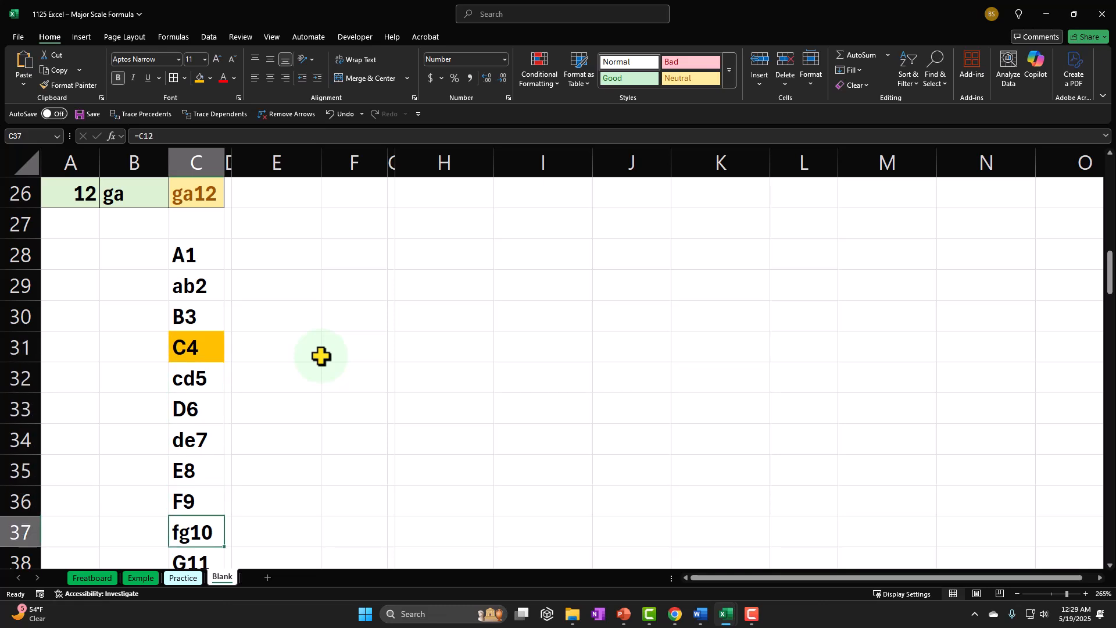
key(Down)
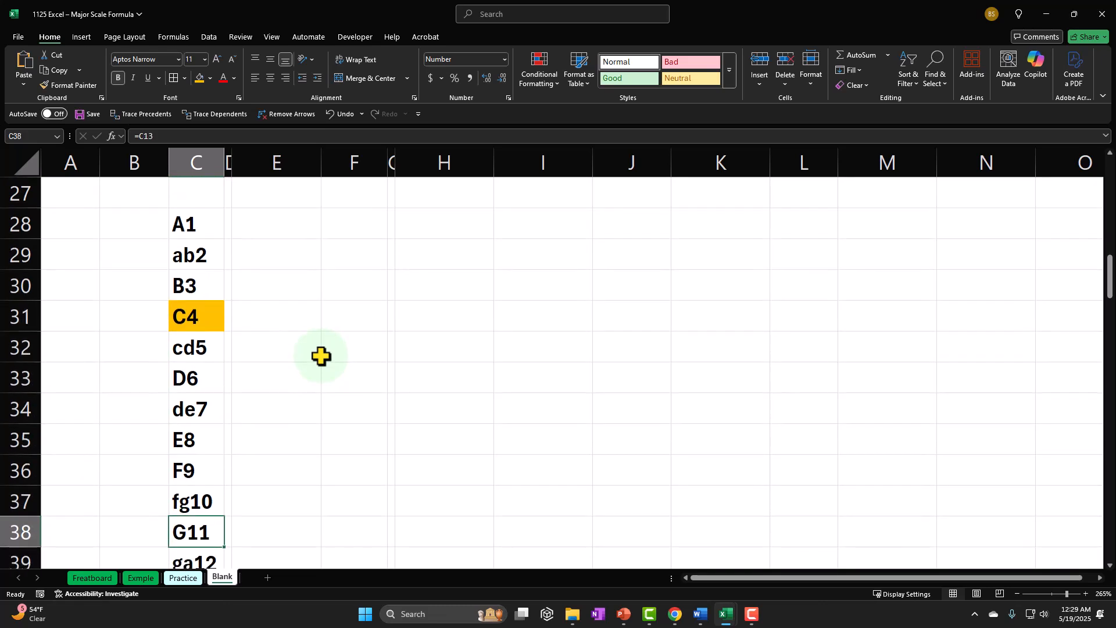
click(198, 82)
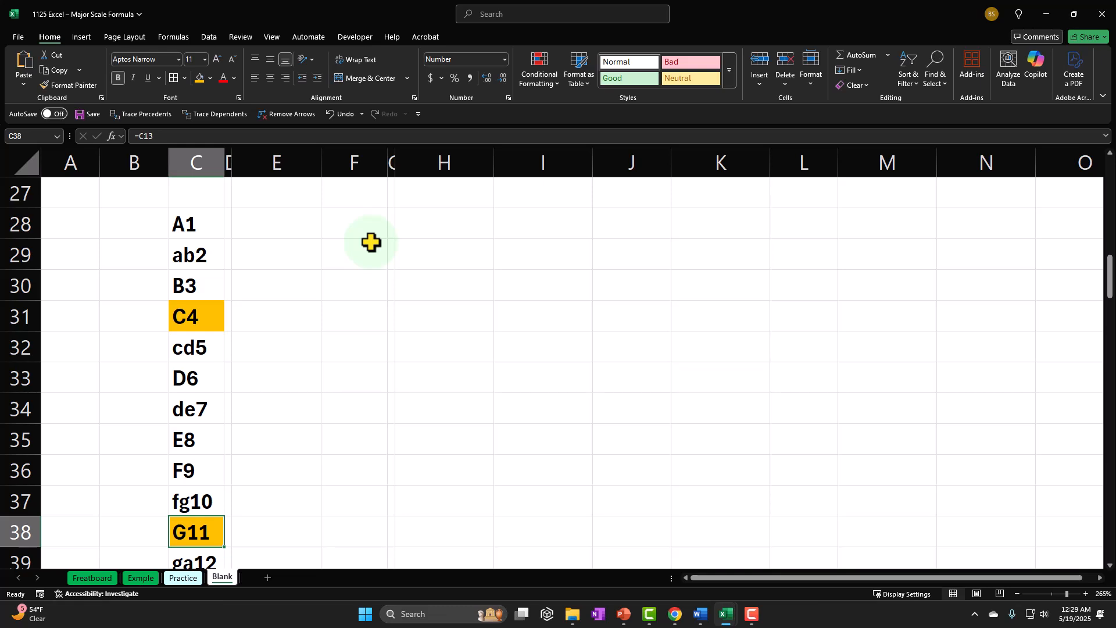
Fill D6 in C45 and A1 in C52 with the same orange, continuing in seven-cell jumps.
key(Down)
key(Down)
key(Down)
key(Down)
key(Down)
key(Down)
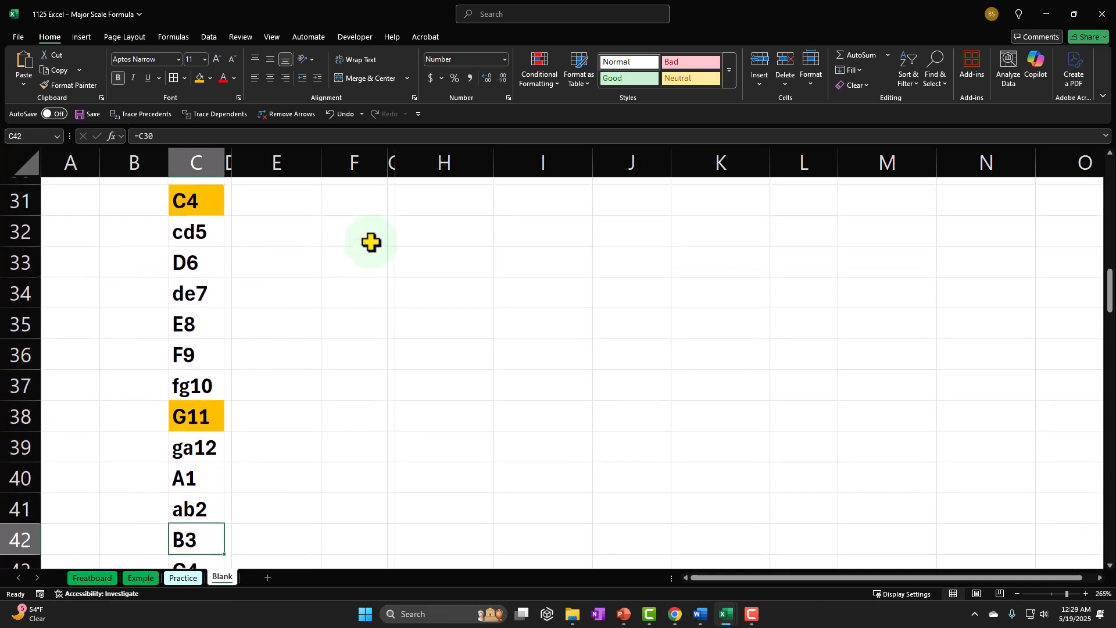
key(Down)
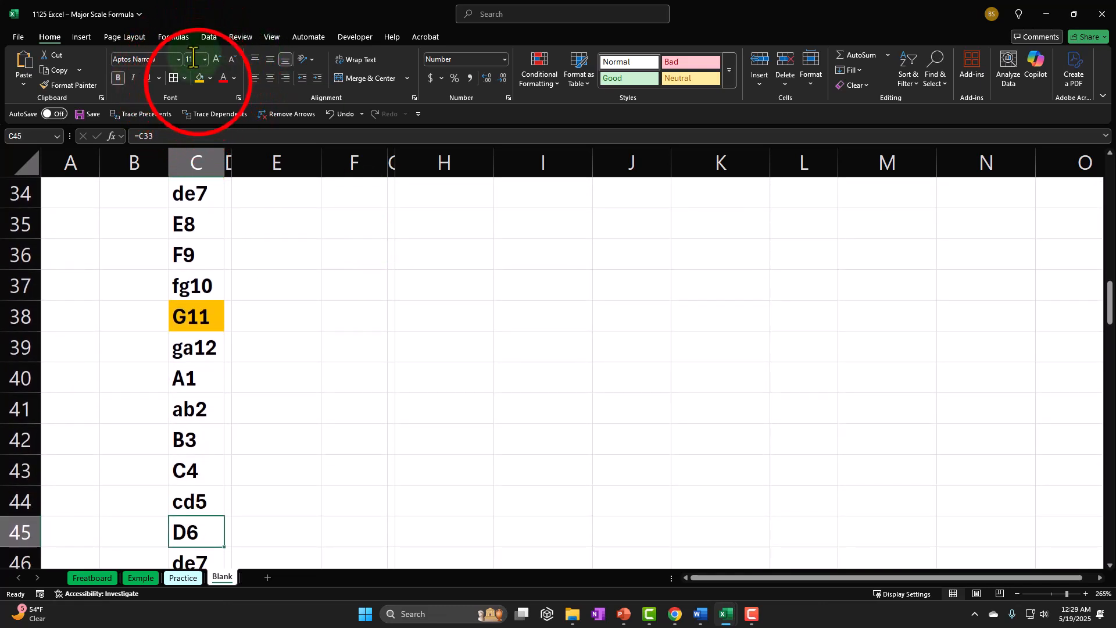
click(199, 79)
key(Down)
key(Down)
key(Down)
key(Down)
key(Down)
key(Down)
key(Down)
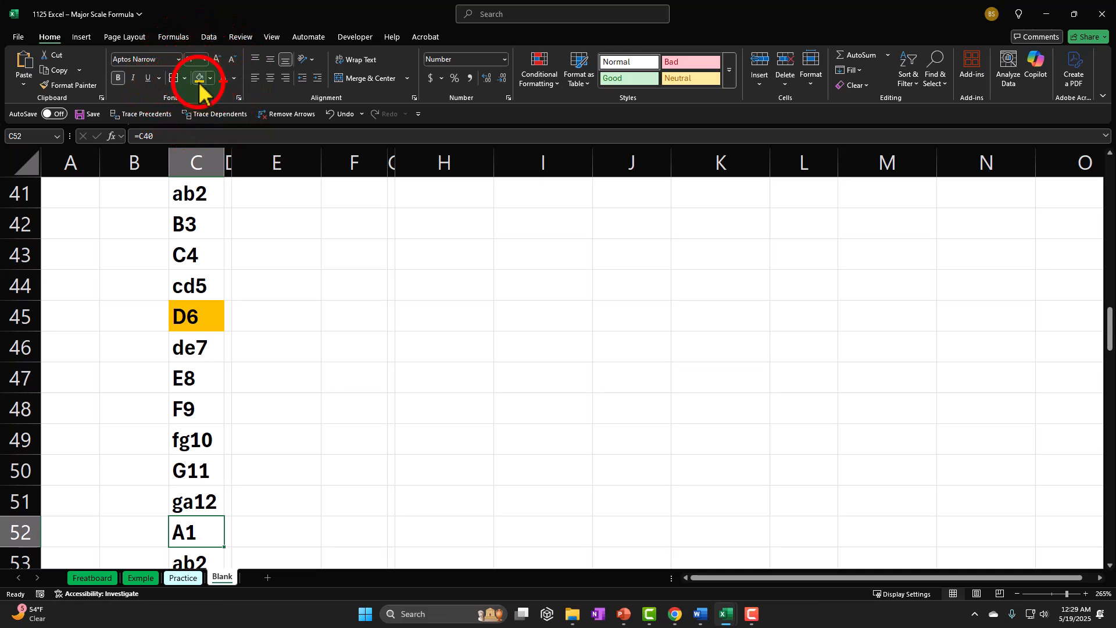
click(199, 79)
Fill E8 in C59 and B3 in C66 with the same orange.
key(Down)
key(Down)
key(Down)
key(Down)
key(Down)
key(Down)
key(Down)
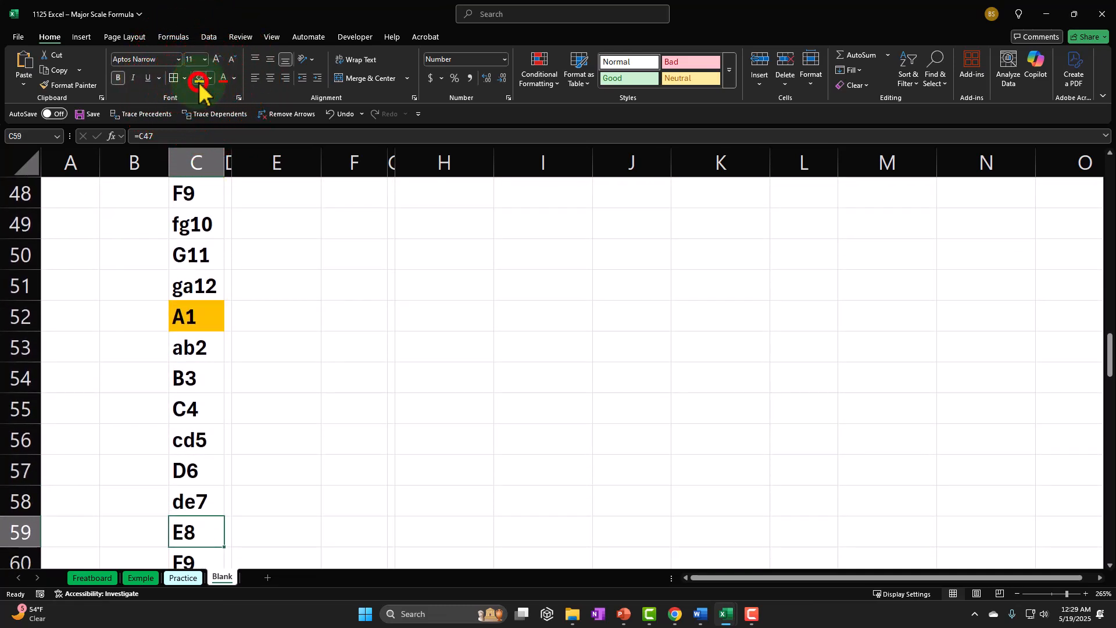
click(199, 82)
key(Down)
key(Down)
key(Down)
key(Down)
key(Down)
key(Down)
key(Down)
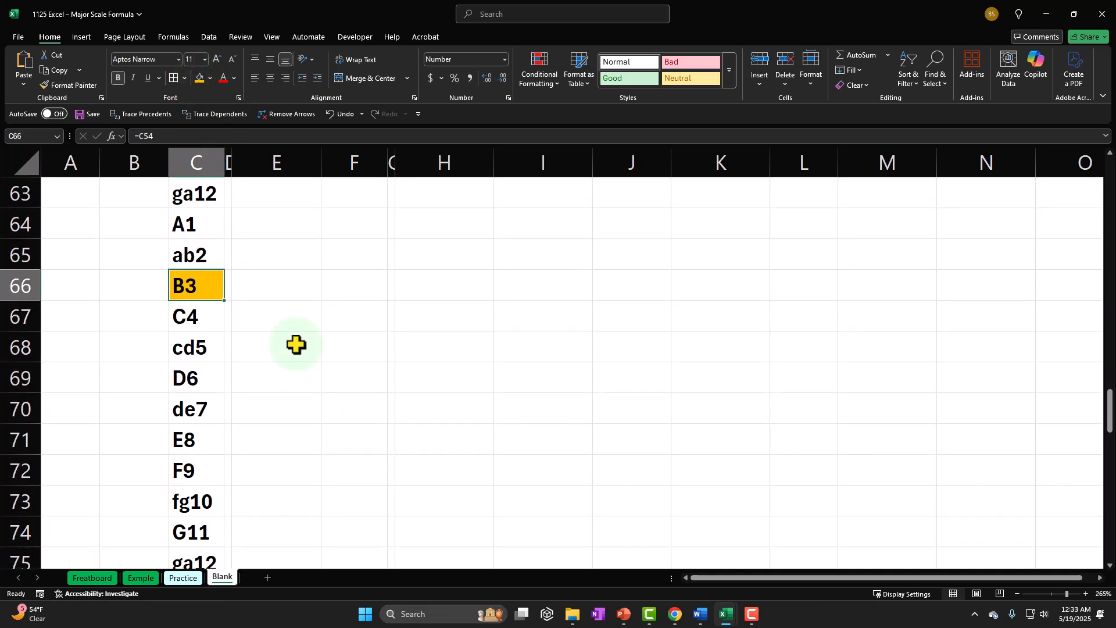
Fill the F9 and fg10 notes in C72:C73 with the same orange.
key(Down)
key(Down)
key(Down)
key(Down)
key(Down)
key(Down)
key(Down)
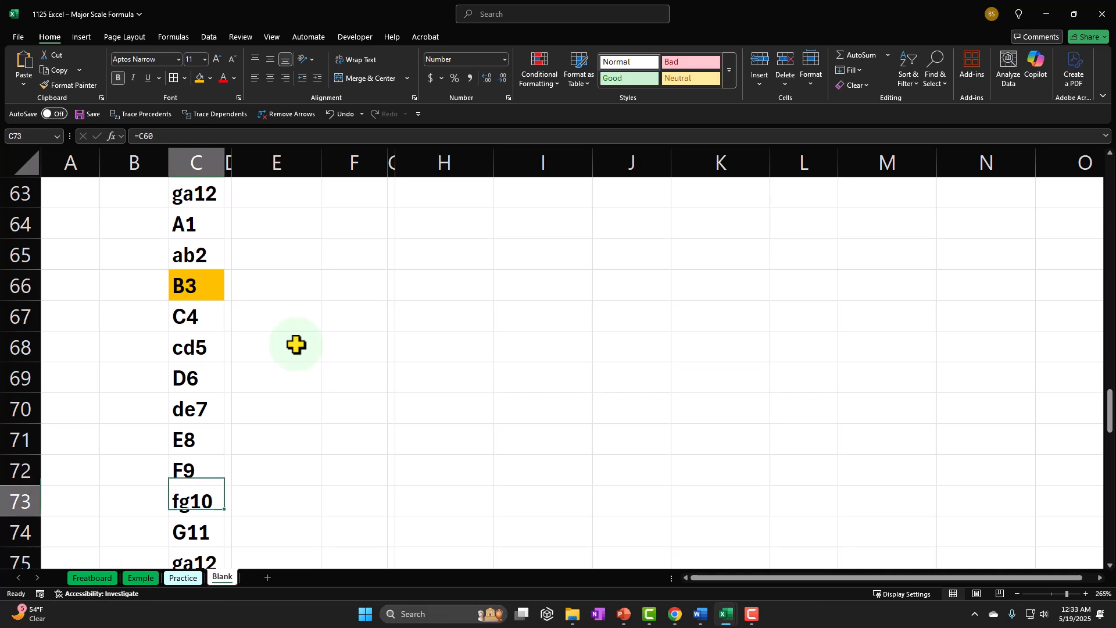
click(211, 475)
drag(208, 477, 208, 486)
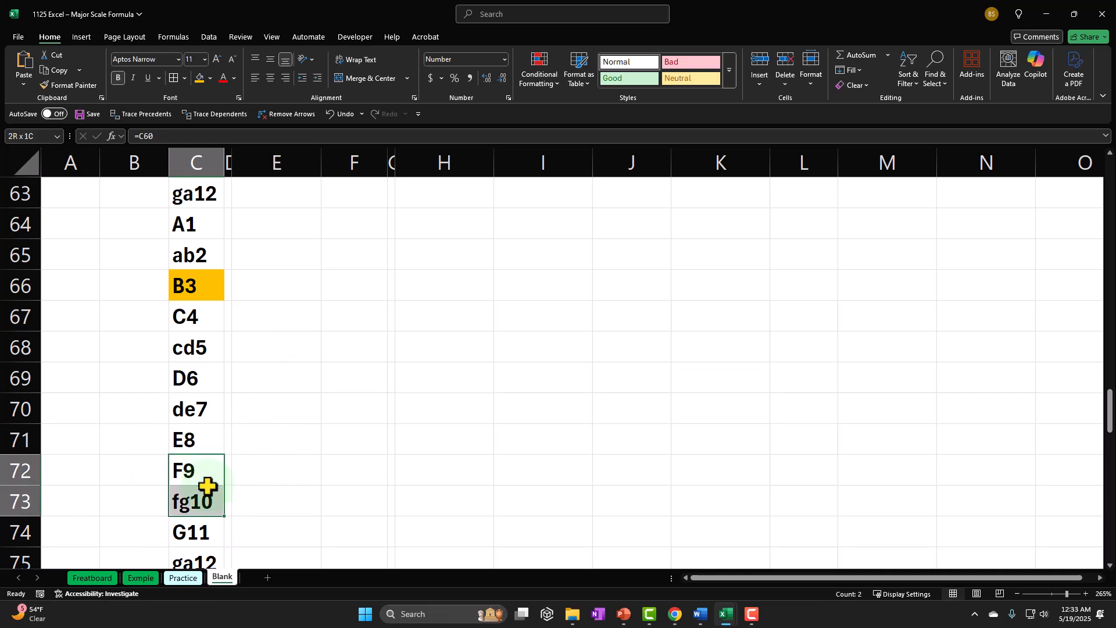
click(199, 77)
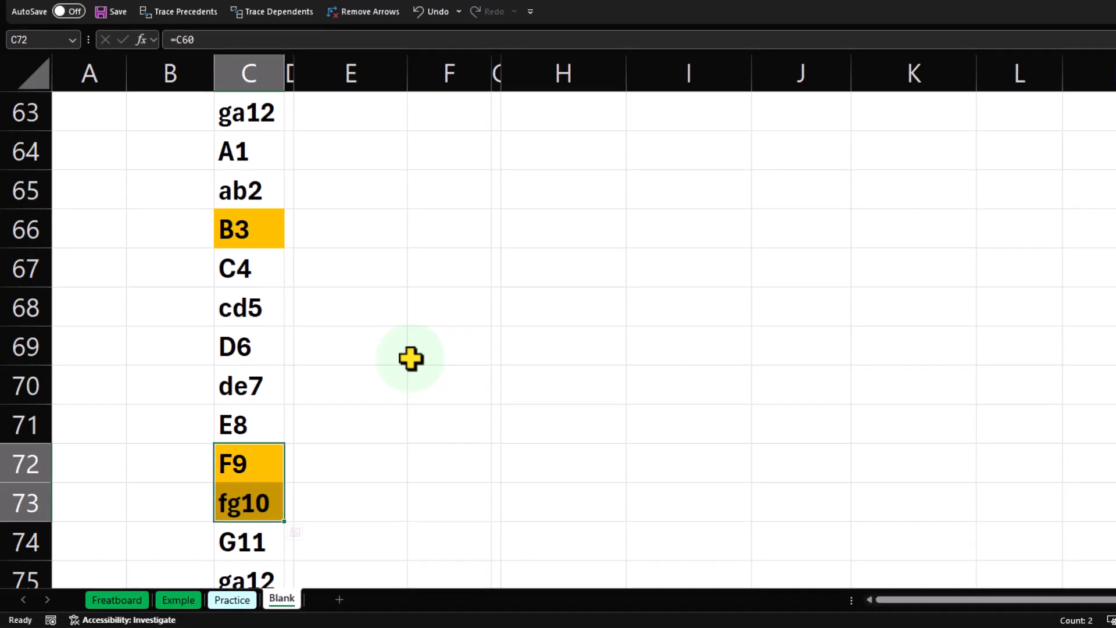
Enter =C31 in E31, beside the first highlighted note C4.
scroll(411, 358, up, 15)
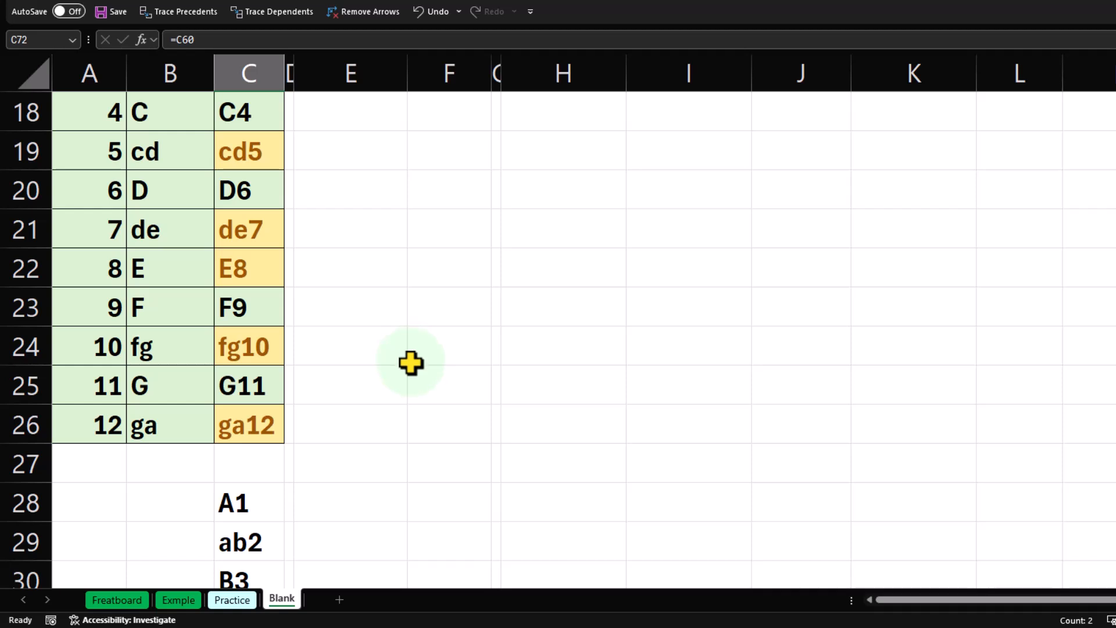
scroll(410, 359, down, 3)
click(371, 273)
text(=)
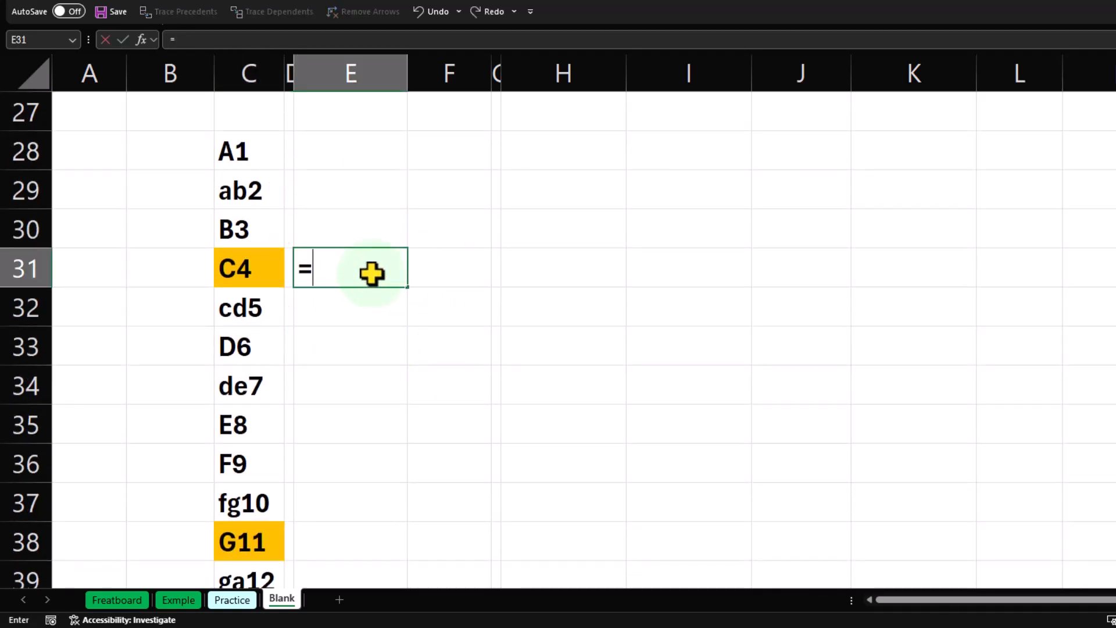
key(Left)
key(Left)
key(Return)
Enter +C38 in E32 to link the highlighted note G11.
text(+)
key(Left)
key(Left)
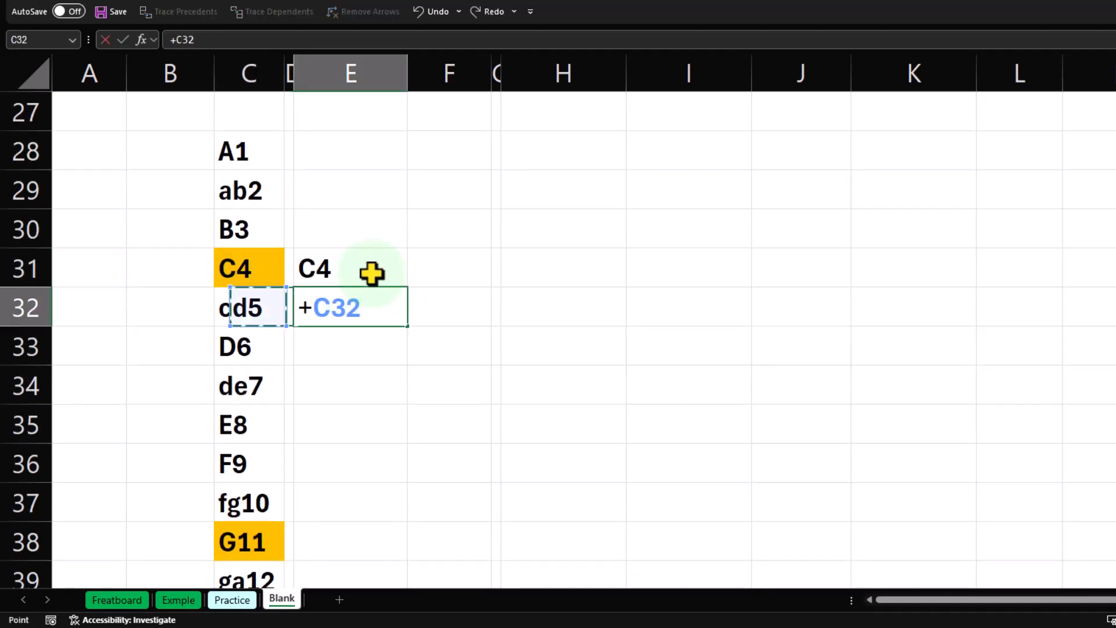
key(Down)
key(Down)
key(Down)
key(Down)
key(Down)
key(Down)
key(Return)
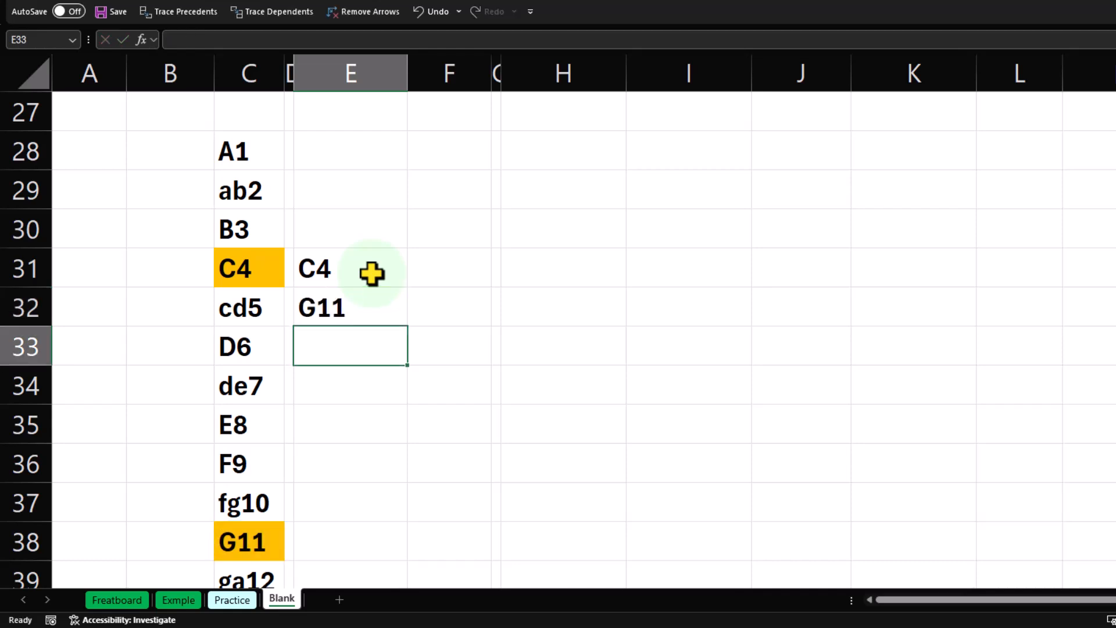
Link E33 to the highlighted note D6 with +C45.
text(+)
key(Down)
key(Down)
key(Down)
key(Down)
key(Down)
key(Down)
key(Down)
key(Down)
key(Down)
key(Down)
key(Down)
Enter +C52 in E34 to link the highlighted note A1.
key(Down)
key(Left)
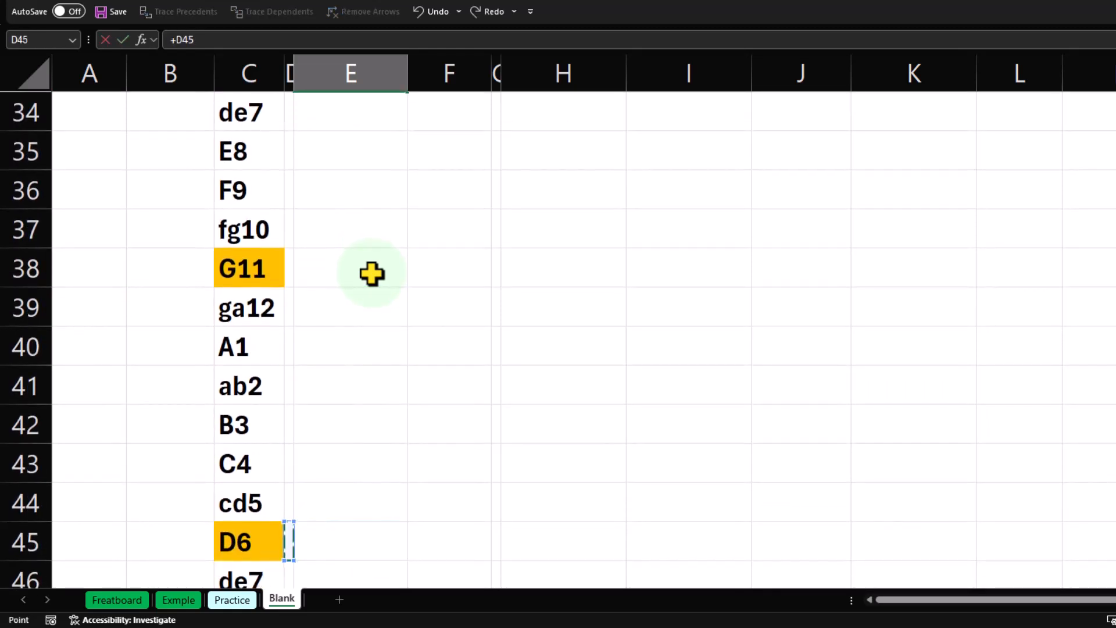
key(Left)
key(Return)
text(+)
key(Down)
key(Right)
key(Down)
key(Down)
key(Down)
key(Down)
key(Down)
key(Down)
key(Down)
key(Down)
key(Down)
key(Down)
key(Down)
key(Down)
key(Down)
key(Down)
key(Down)
key(Down)
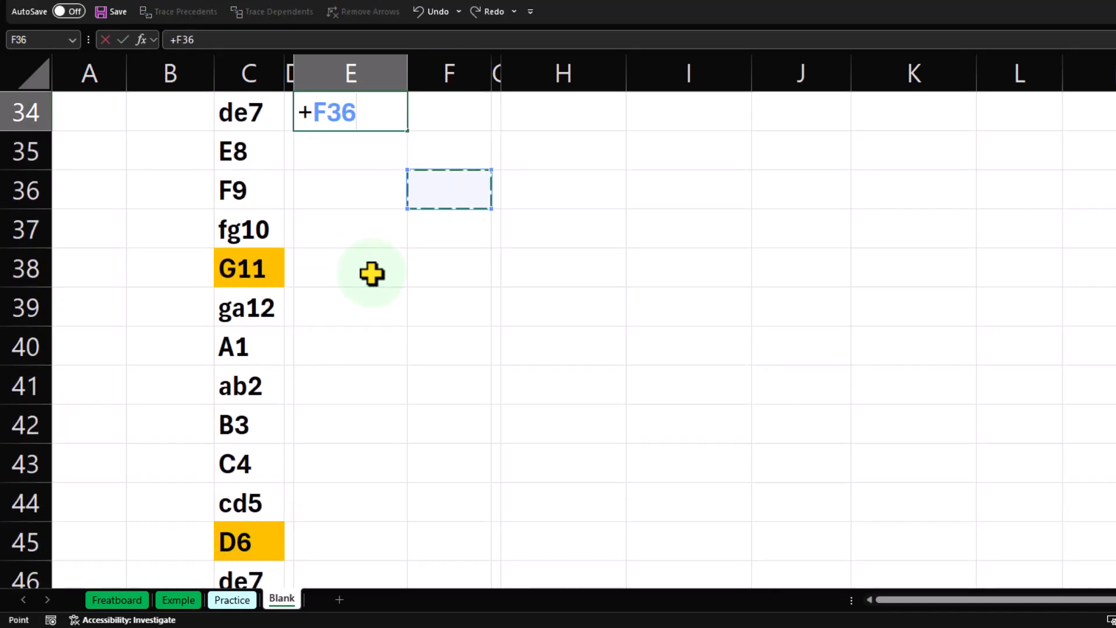
key(Left)
key(Left)
Link E35 to the highlighted note E8 in C59.
key(Down)
key(Left)
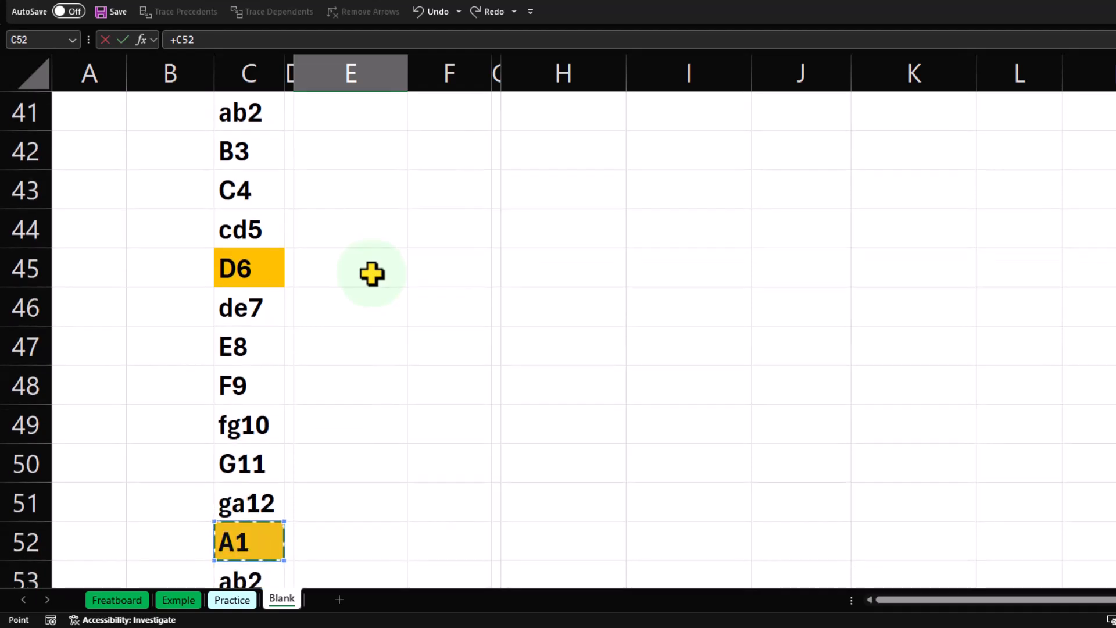
key(Return)
text(+)
key(Down)
key(Down)
key(Down)
key(Down)
key(Down)
key(Down)
key(Down)
key(Down)
key(Down)
key(Down)
key(Down)
key(Down)
key(Down)
key(Down)
key(Down)
key(Down)
key(Down)
key(Down)
key(Down)
key(Down)
key(Down)
key(Down)
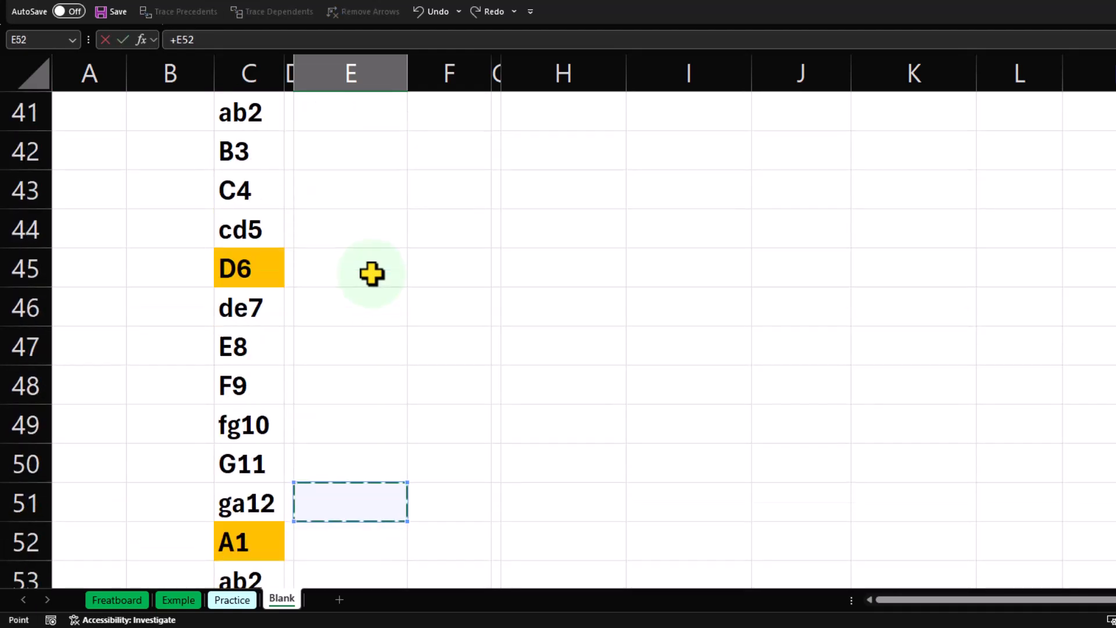
key(Left)
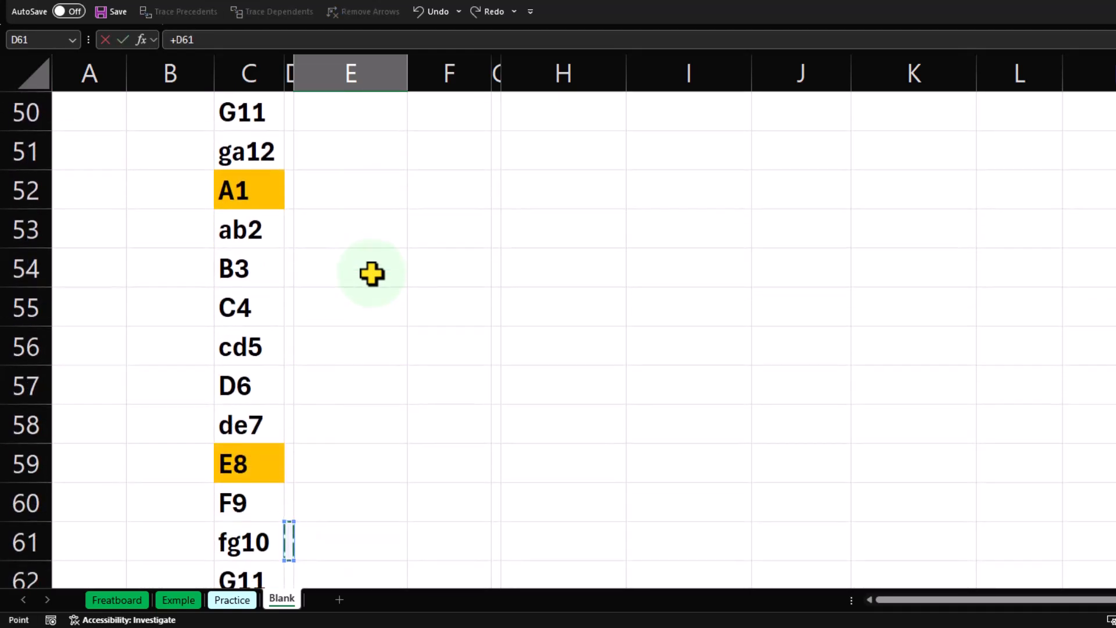
key(Up)
key(Up)
key(Left)
key(Return)
Link E36 to the highlighted note B3 in C66.
text(+)
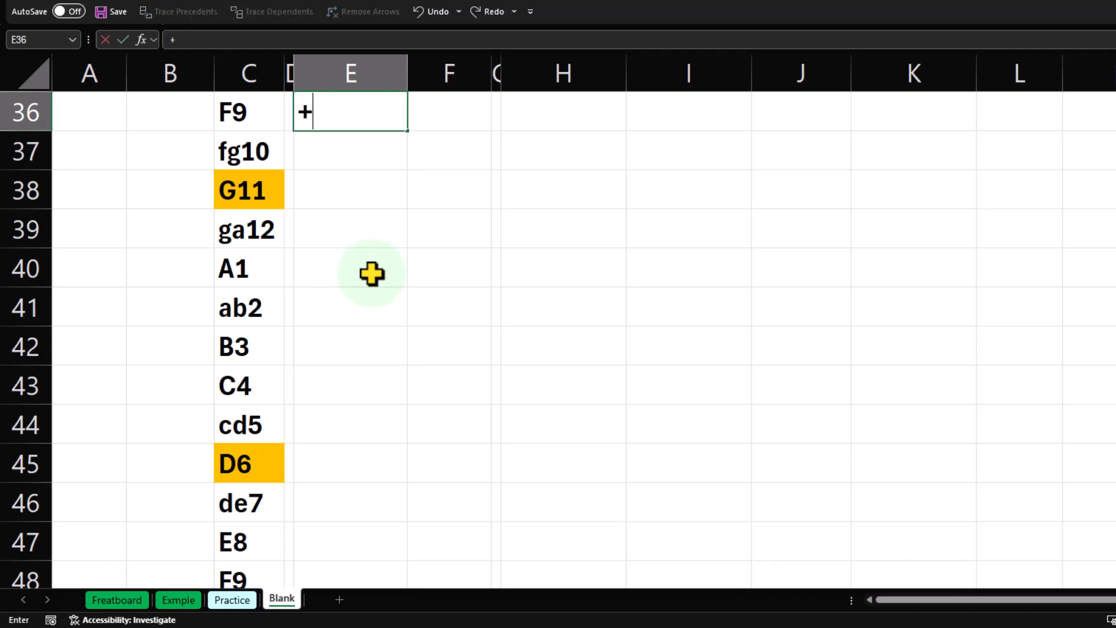
key(Down)
key(Down)
key(Down)
key(Down)
key(Down)
key(Down)
key(Down)
key(Down)
key(Down)
key(Down)
key(Down)
key(Down)
key(Down)
key(Down)
key(Down)
key(Down)
key(Down)
key(Down)
key(Down)
key(Down)
key(Down)
key(Down)
key(Down)
key(Down)
key(Down)
key(Down)
key(Down)
key(Down)
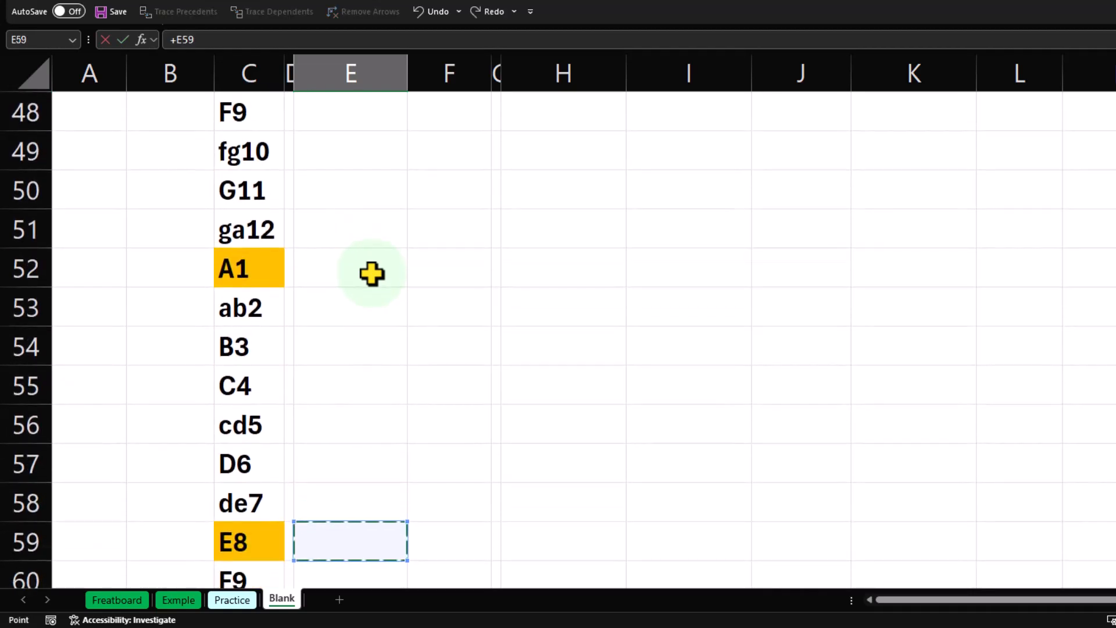
key(Down)
key(Left)
key(Left)
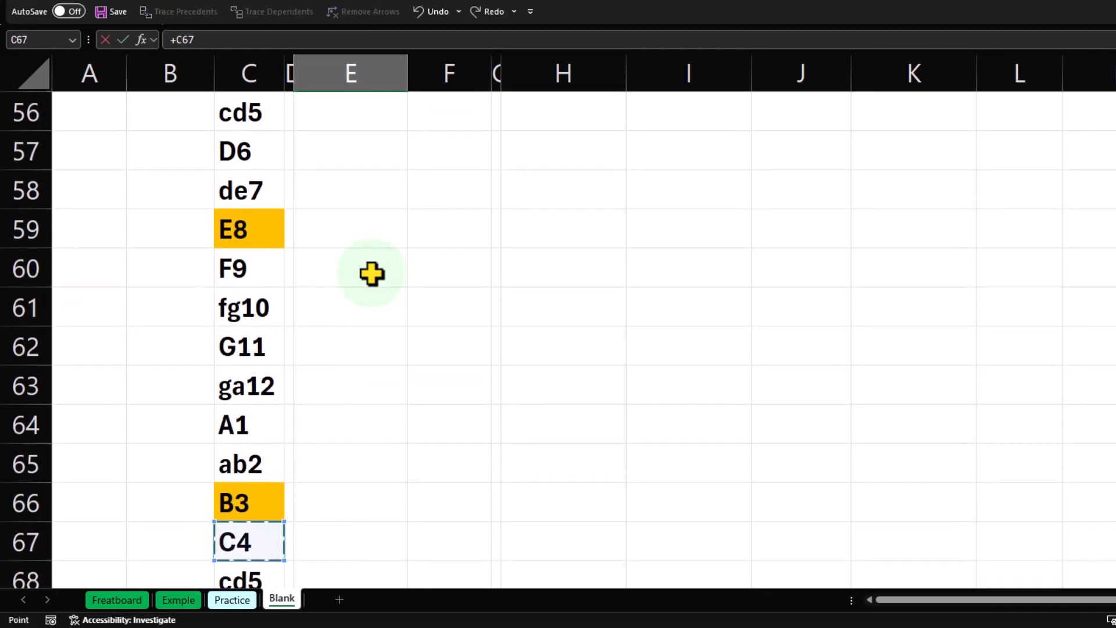
key(Up)
key(Left)
key(Right)
key(Return)
Enter +C72 in E37 to link the highlighted note F9.
text(+)
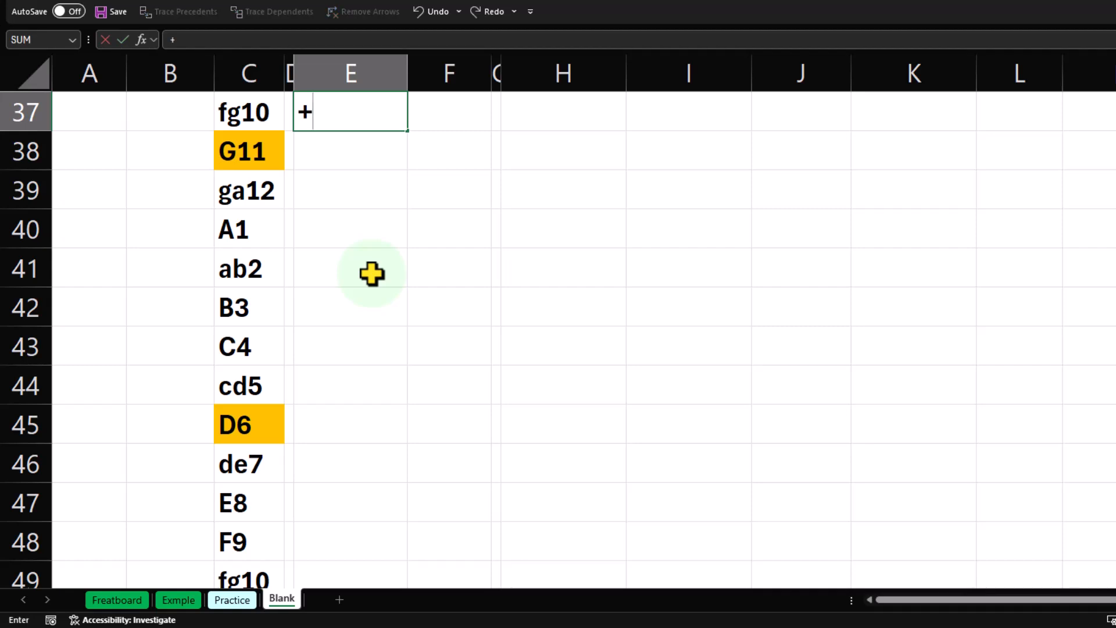
key(Down)
key(Down)
key(Down)
key(Down)
key(Down)
key(Down)
key(Down)
key(Down)
key(Down)
key(Down)
key(Down)
key(Down)
key(Down)
key(Down)
key(Down)
key(Down)
key(Down)
key(Down)
key(Down)
key(Down)
key(Down)
key(Down)
key(Down)
key(Down)
key(Down)
key(Down)
key(Down)
key(Down)
key(Down)
key(Down)
key(Down)
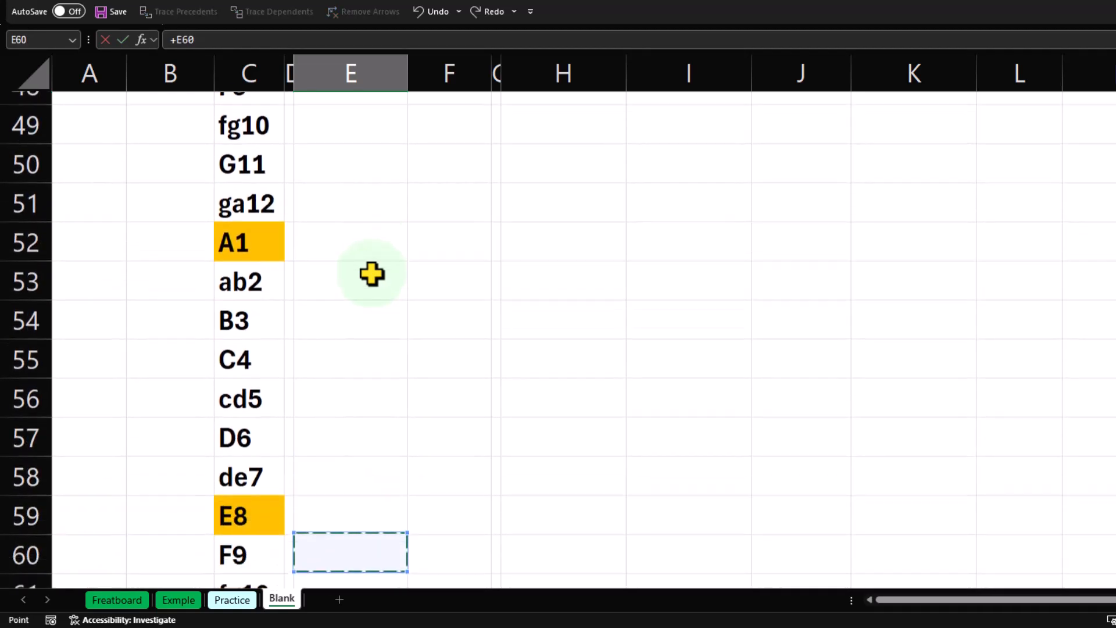
key(Down)
key(Down)
key(Down)
key(Down)
key(Down)
key(Down)
key(Down)
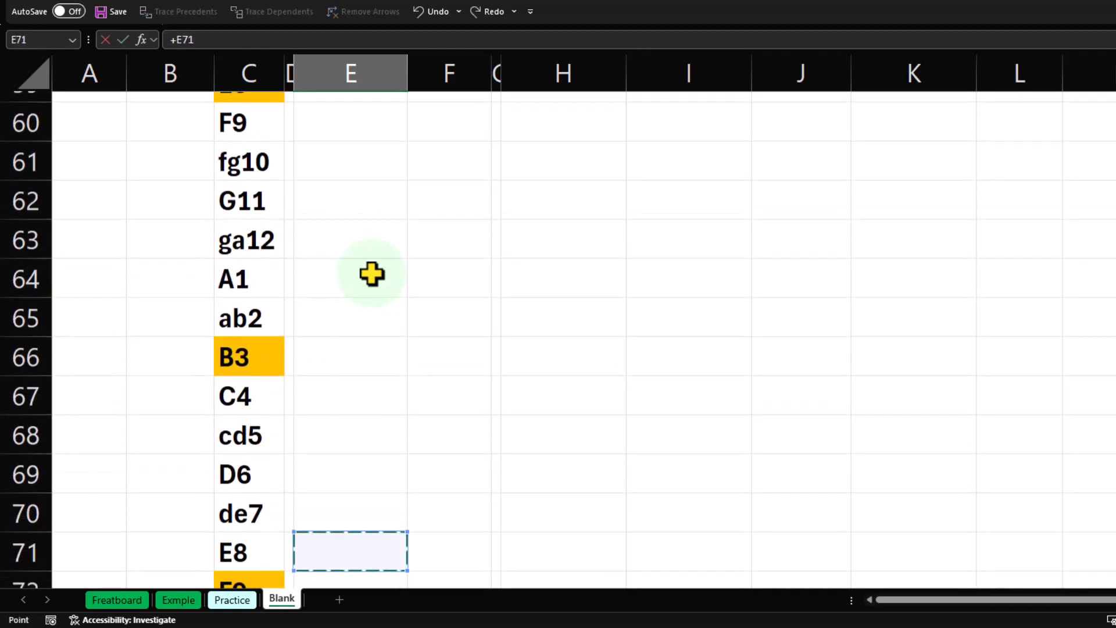
key(Left)
key(Left)
key(Up)
key(Up)
key(Up)
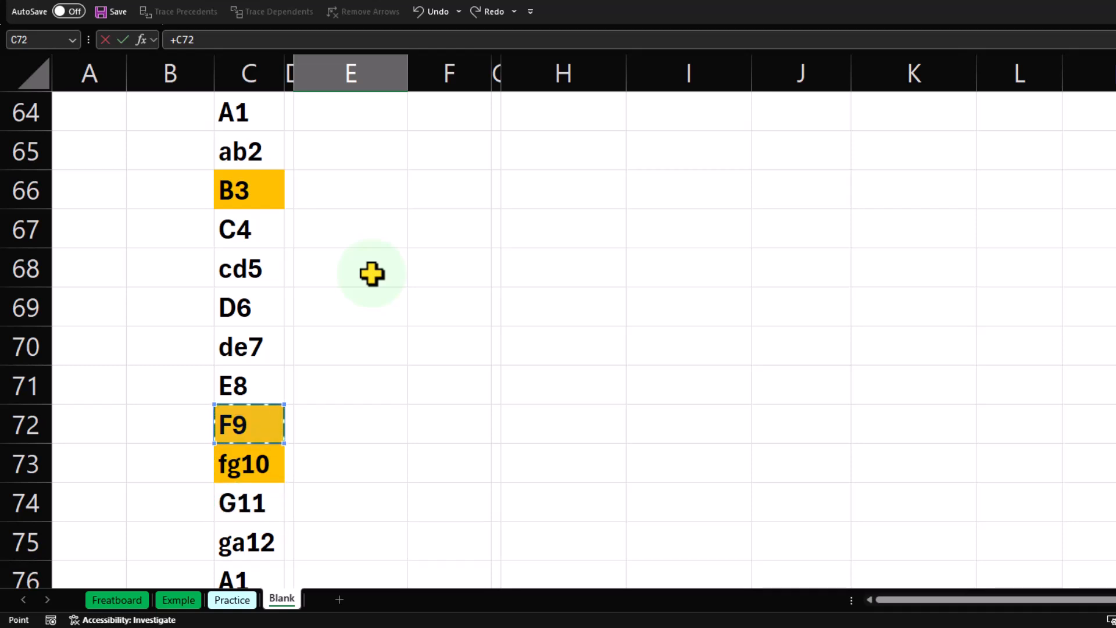
key(Return)
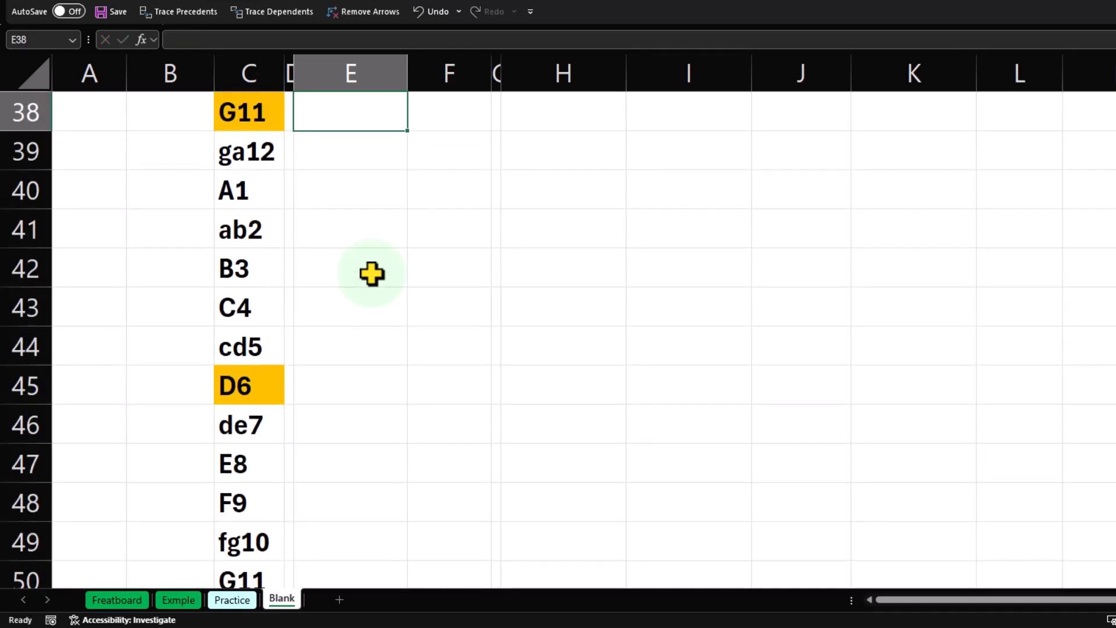
Enter =E31 in F31 to start the ordered scale list beside the linked notes with C4.
key(Up)
key(Up)
key(Up)
key(Up)
key(Up)
key(Up)
key(Up)
key(Up)
key(Up)
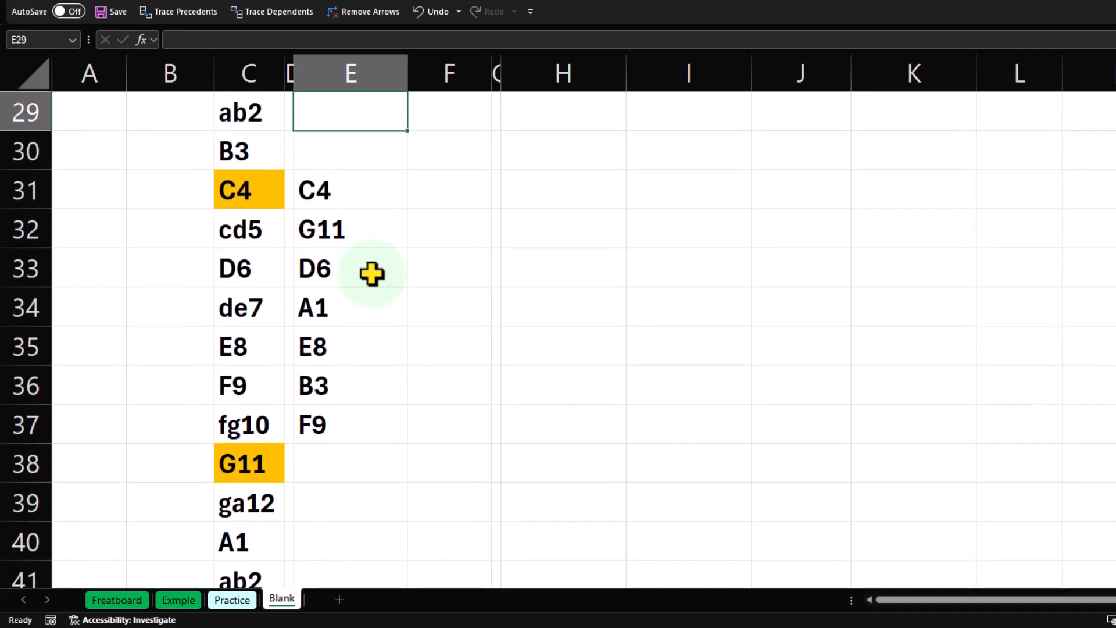
key(Down)
key(Down)
key(Right)
text(=)
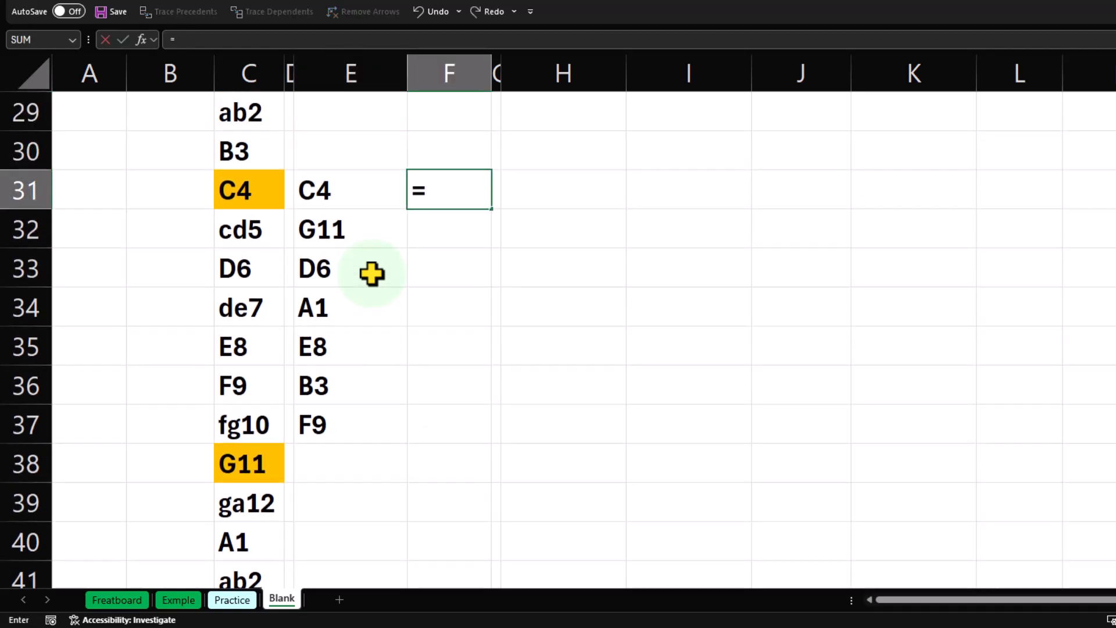
key(Left)
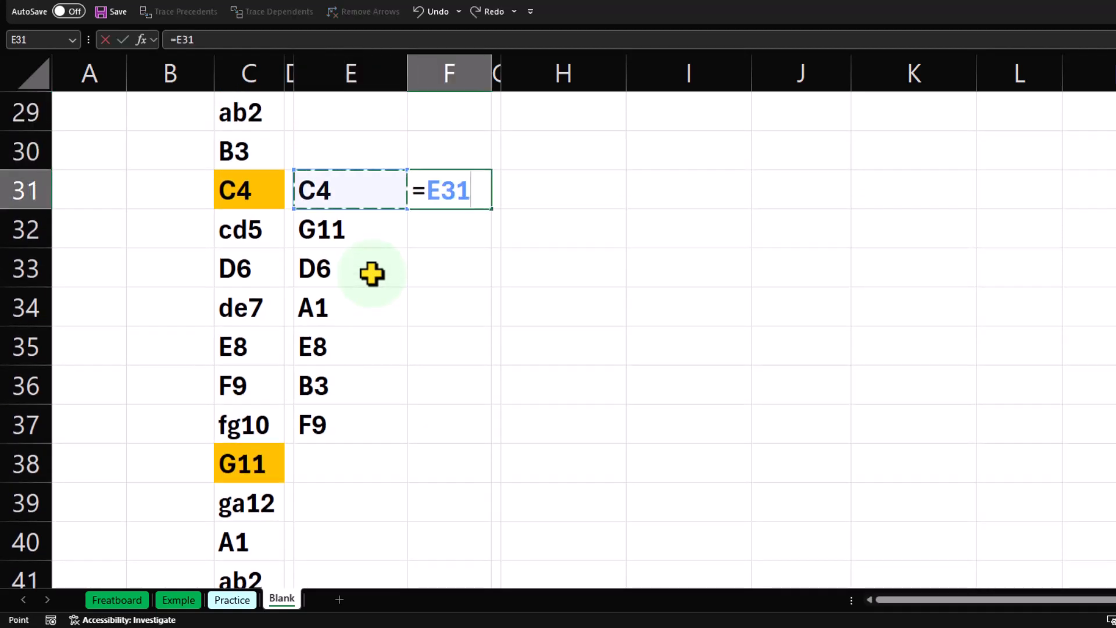
key(Return)
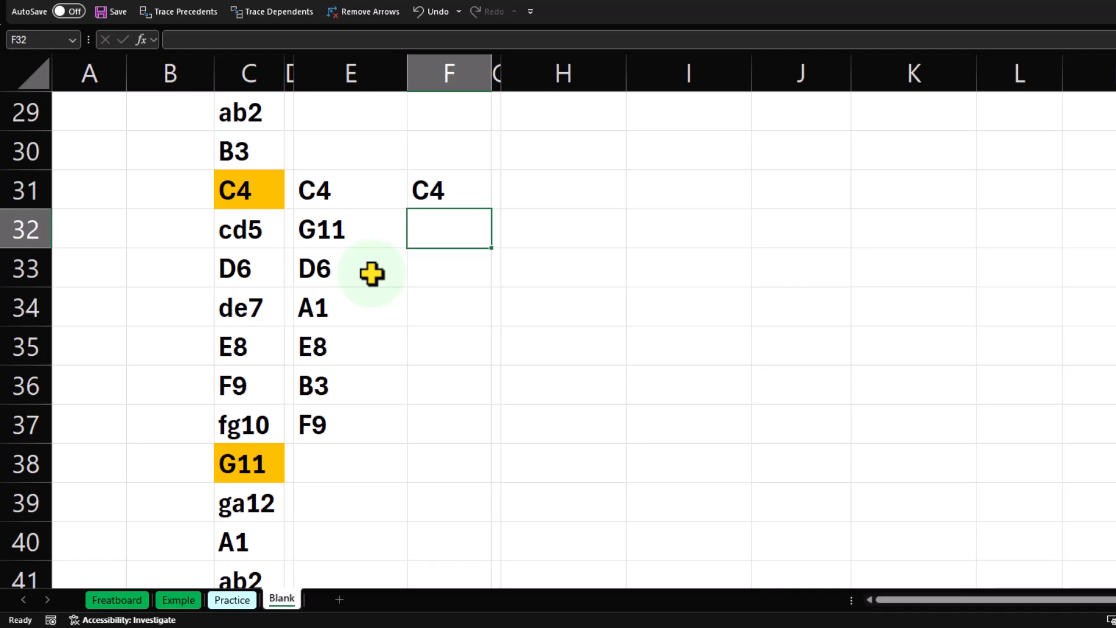
Link F32 to the note D6 with +E33 and F33 to the note E8 with +E35.
text(+)
key(Left)
key(Down)
key(Return)
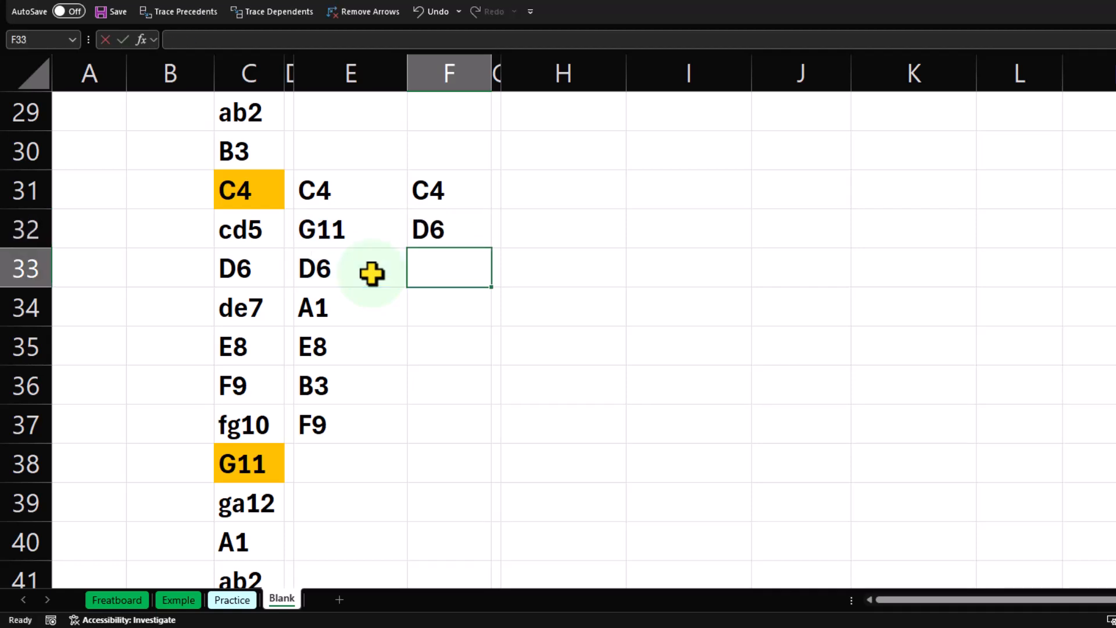
text(+)
key(Left)
key(Down)
key(Down)
key(Return)
Enter +E37 in F34 to link the note F9 into the ordered list.
text(+)
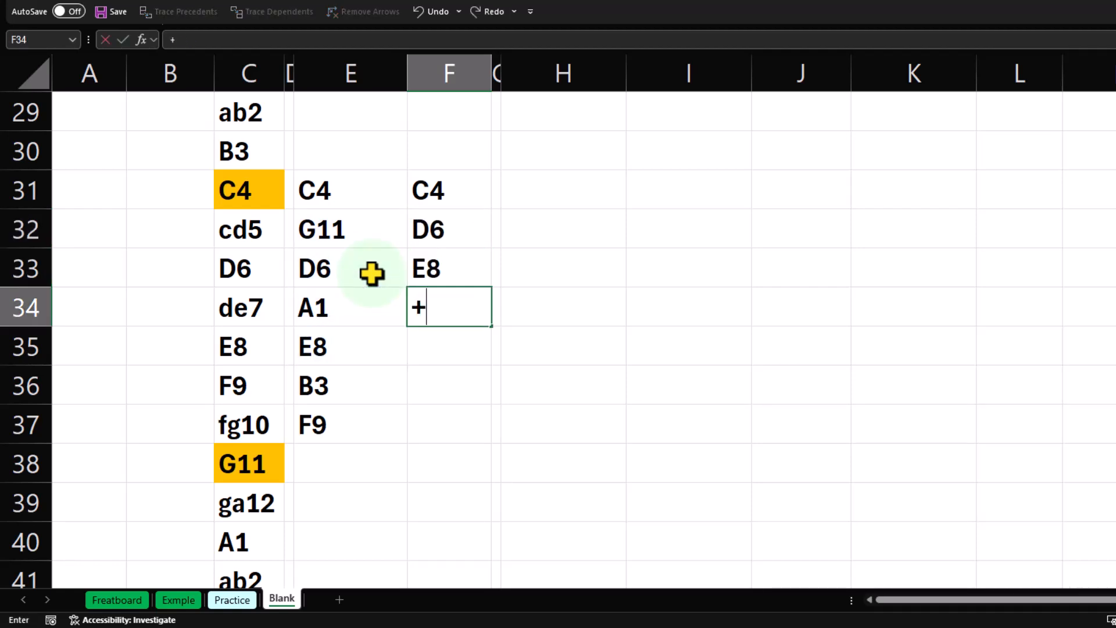
key(Left)
key(Down)
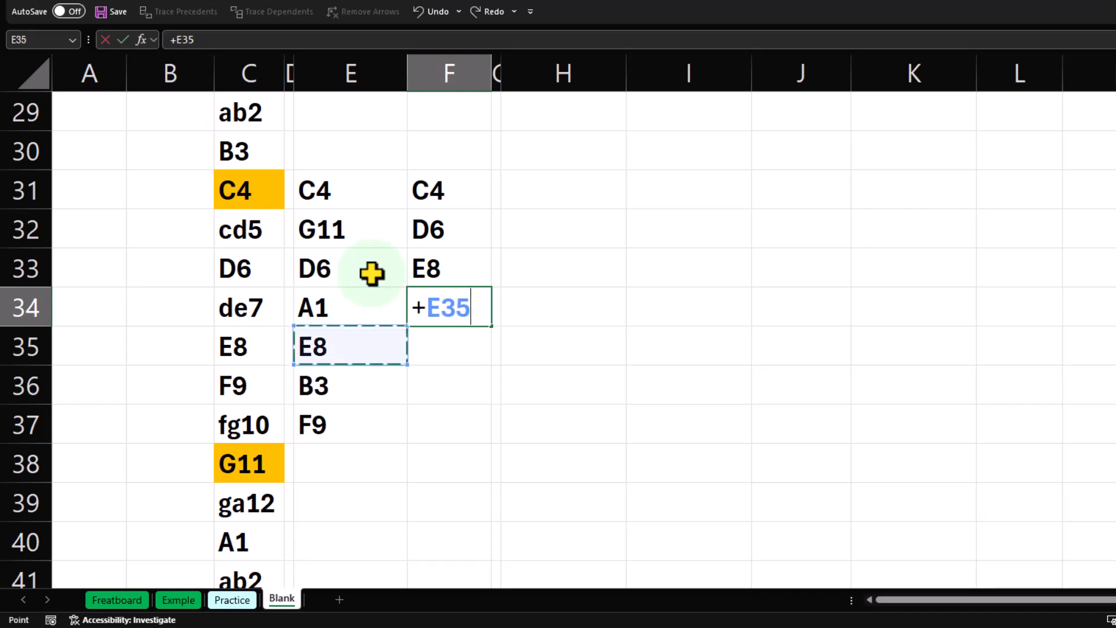
key(Down)
key(Down)
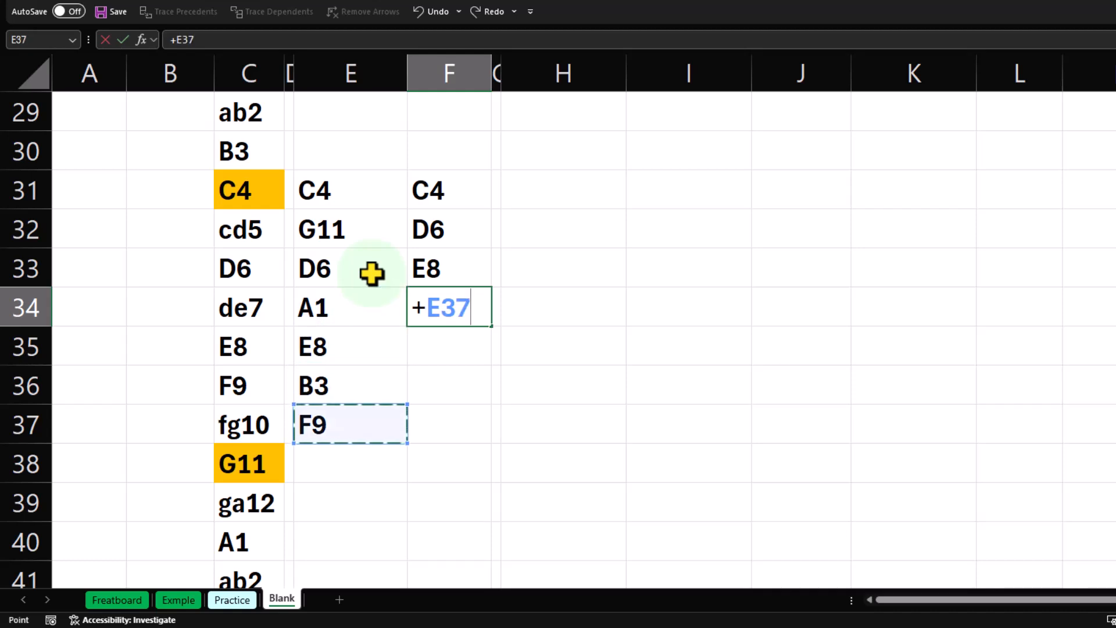
key(Return)
Link F35 to the note G11 in E32.
text(+)
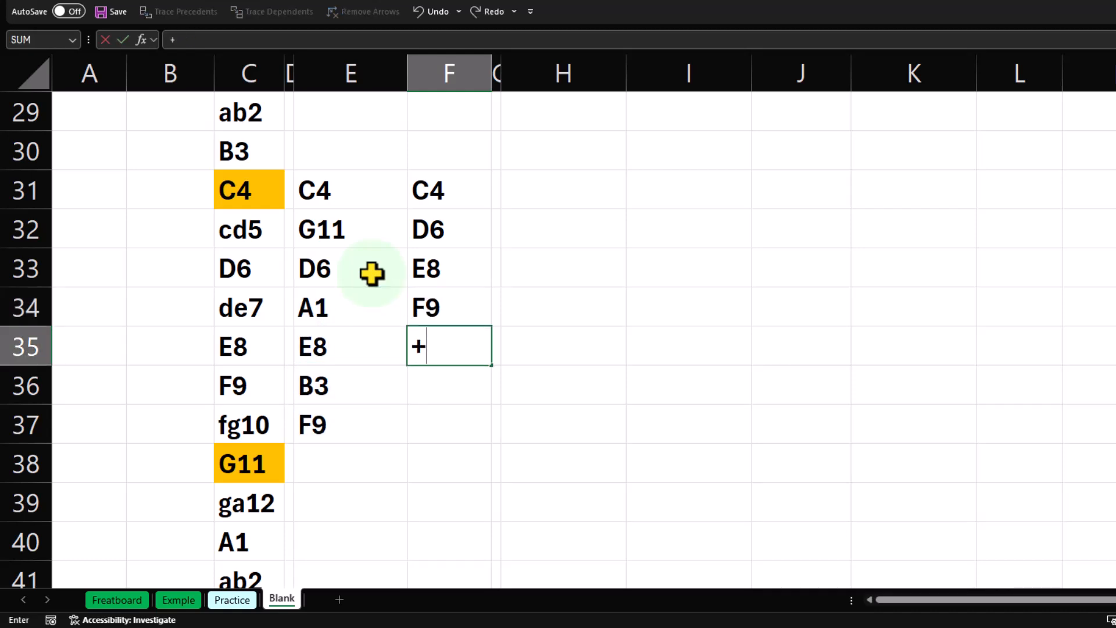
key(Left)
key(Up)
Link F36 to the note A1 in E34.
key(Up)
key(Up)
key(Return)
text(+)
key(Left)
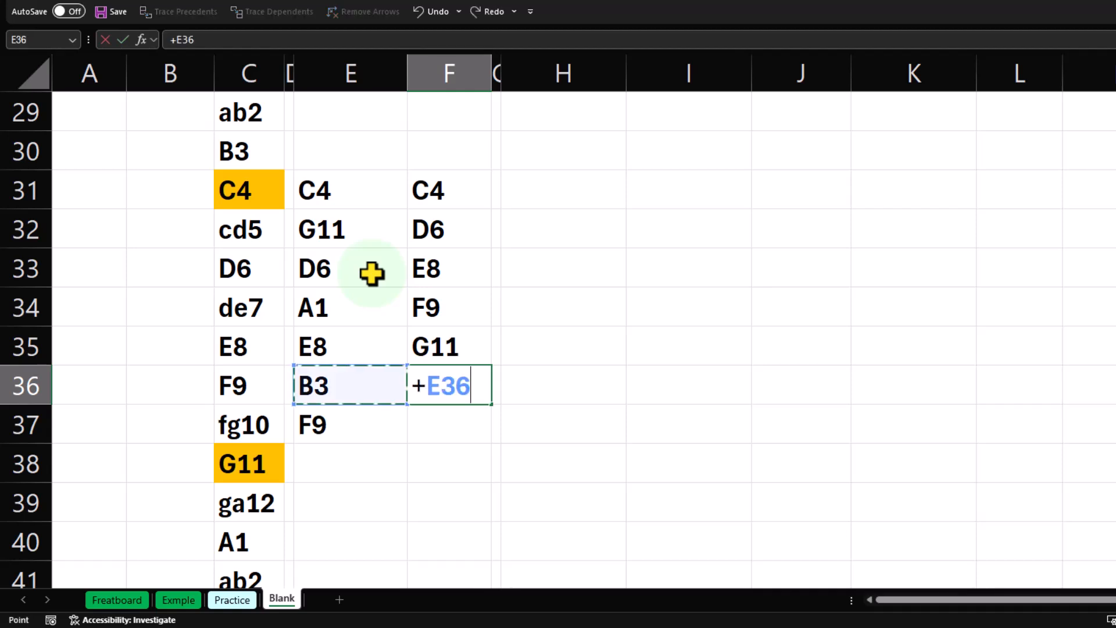
key(Left)
key(Up)
Complete the ordered list by linking F37 to the note B3 in E36.
key(Up)
key(Right)
key(Return)
text(+)
key(Left)
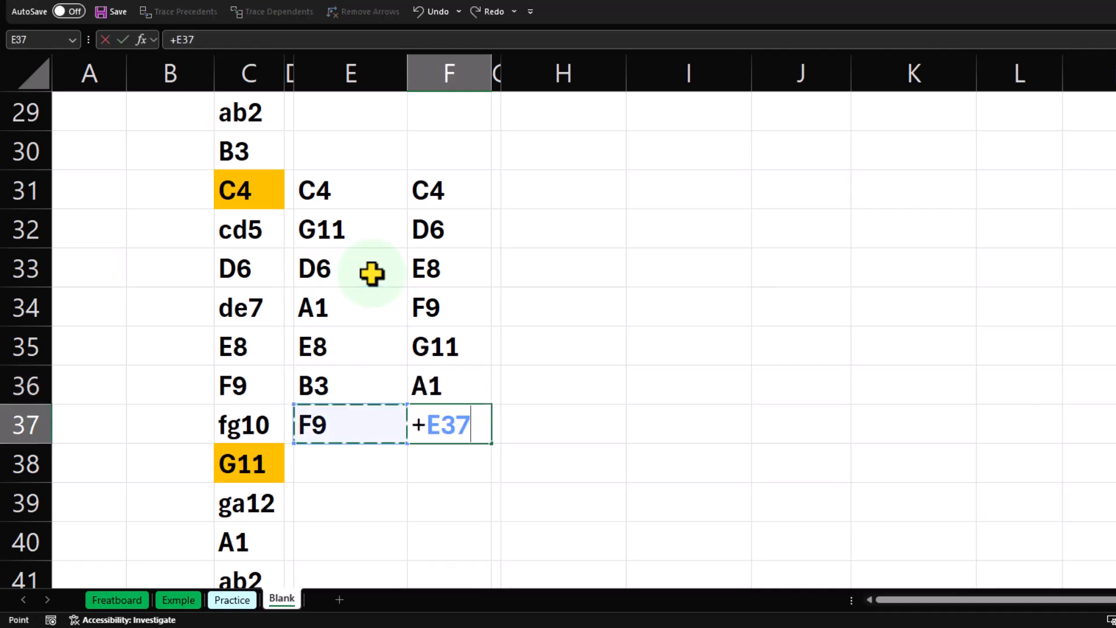
key(Up)
key(Return)
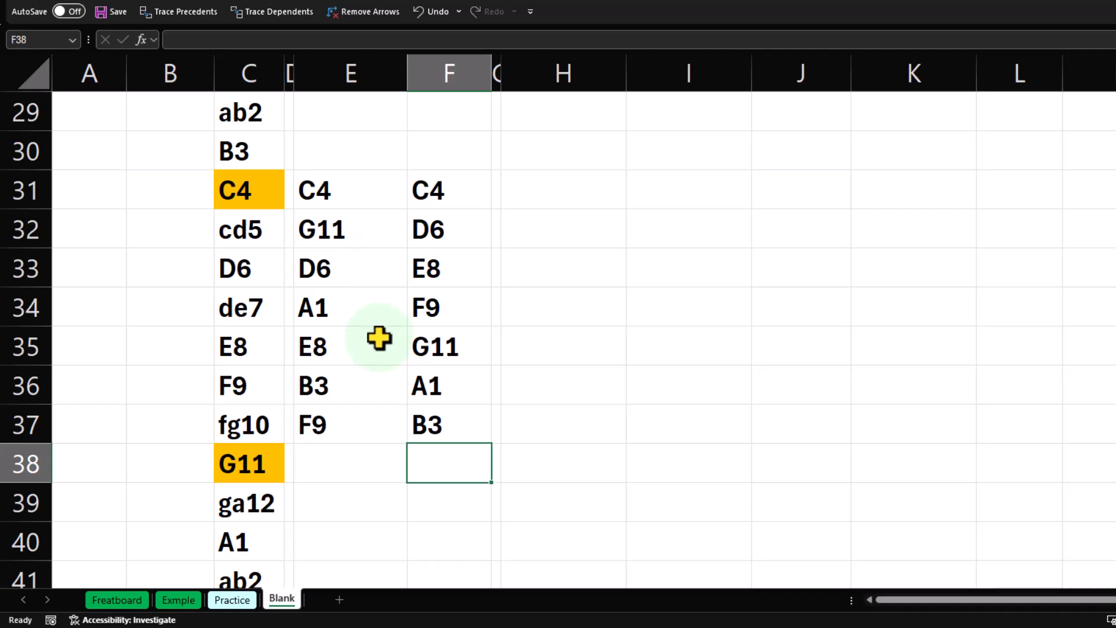
Examine the list's starting cell C31 and compare it with the note cells C3, C6 and C5 in the Both column.
click(235, 189)
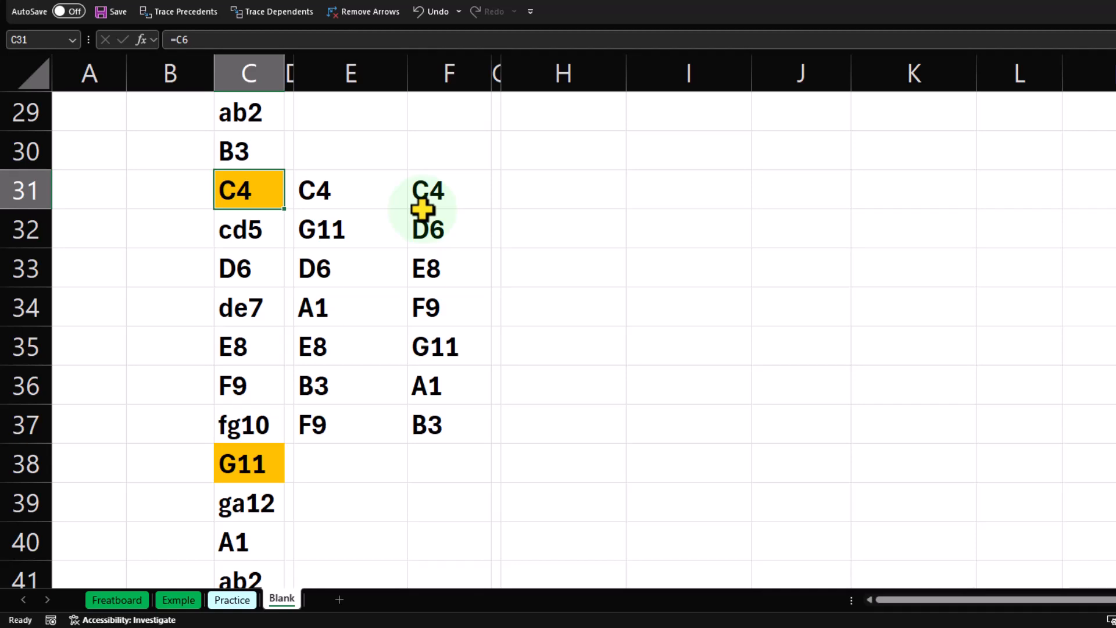
scroll(372, 260, up, 7)
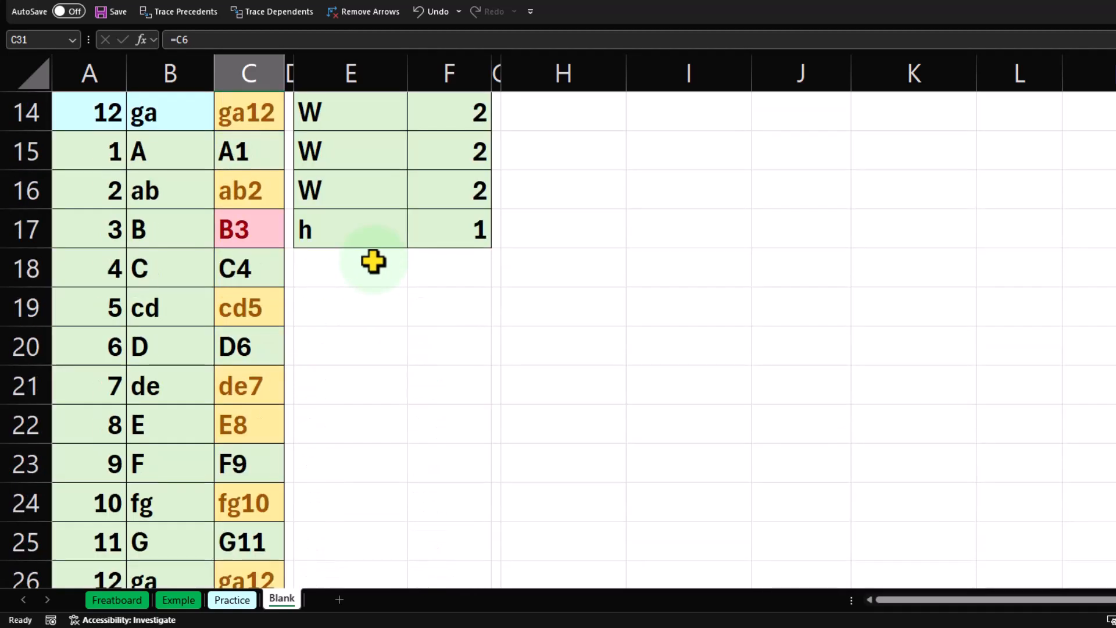
scroll(372, 263, up, 3)
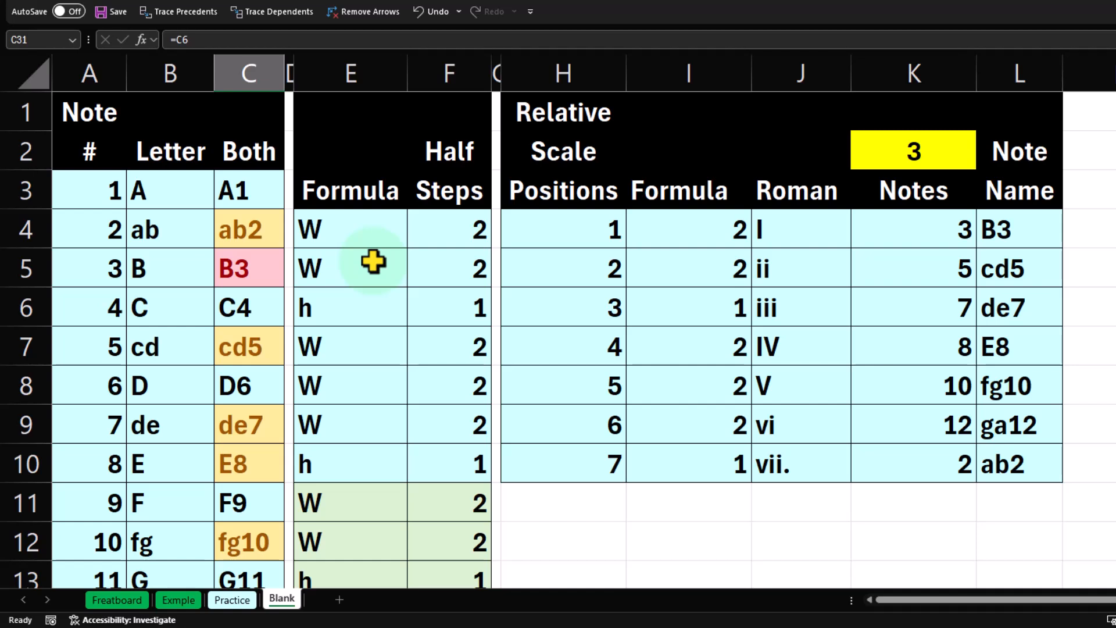
click(237, 200)
click(239, 307)
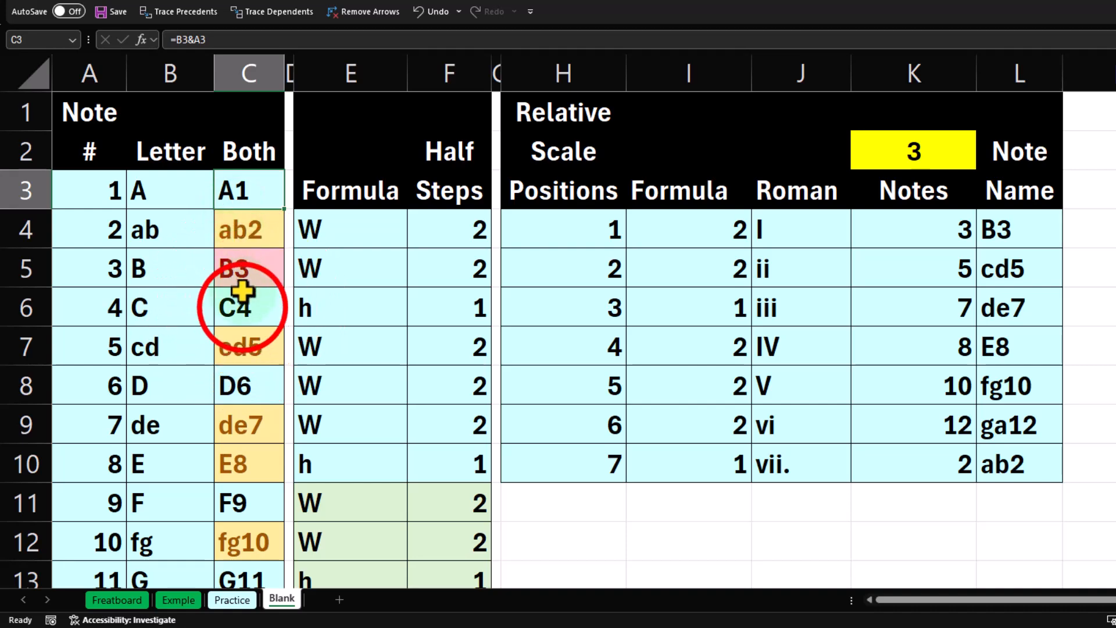
scroll(401, 308, down, 1)
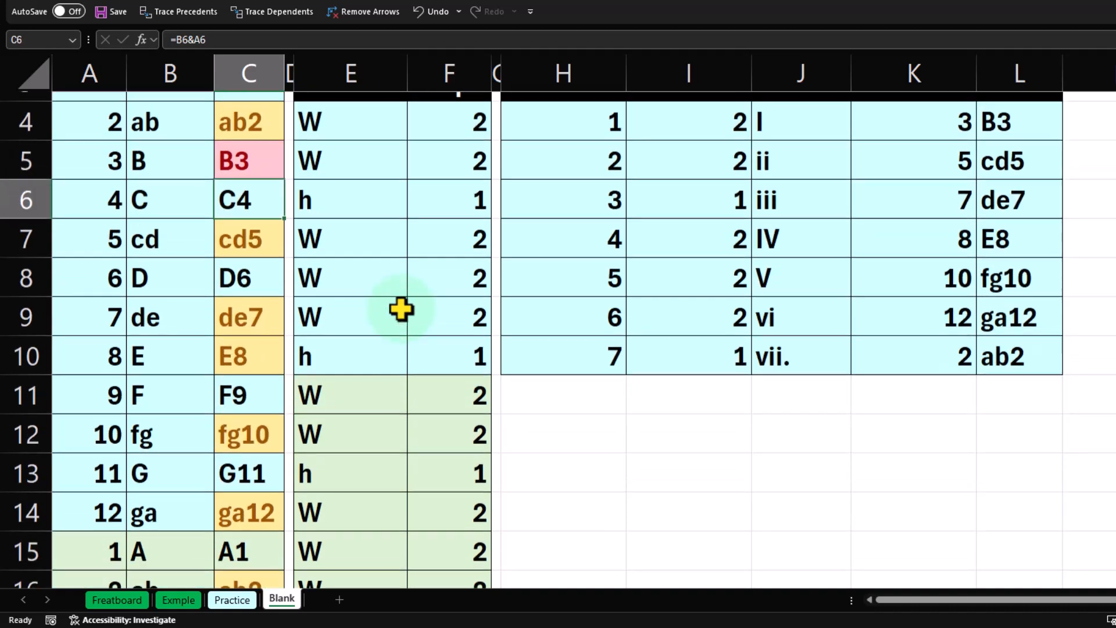
scroll(401, 308, up, 1)
click(257, 268)
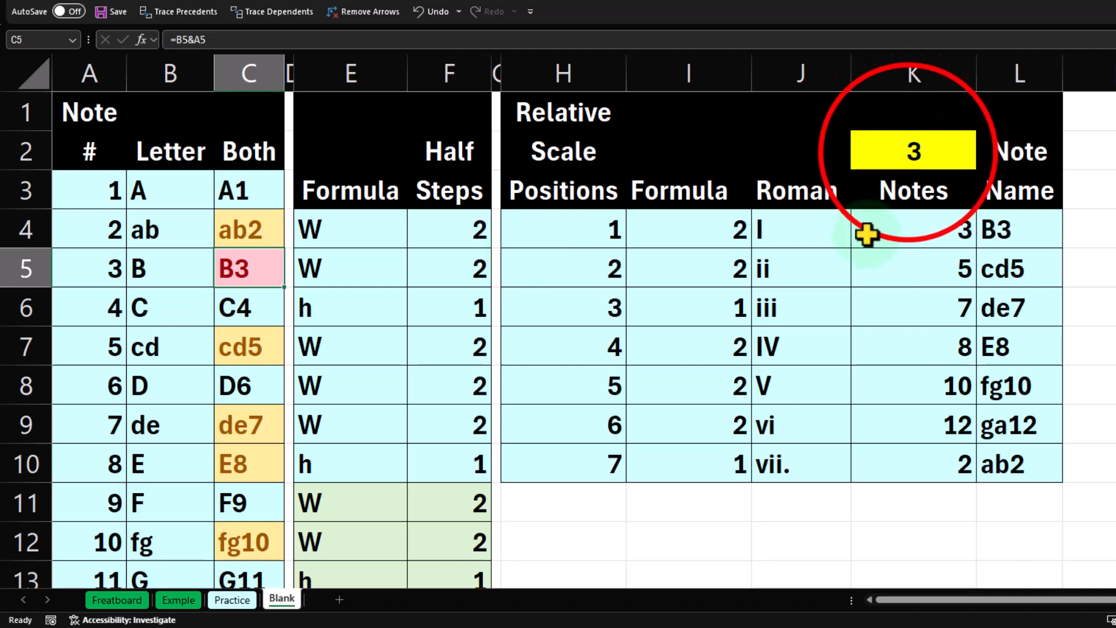
Set the starting note number in K2 to 4.
click(910, 151)
text(4)
key(Return)
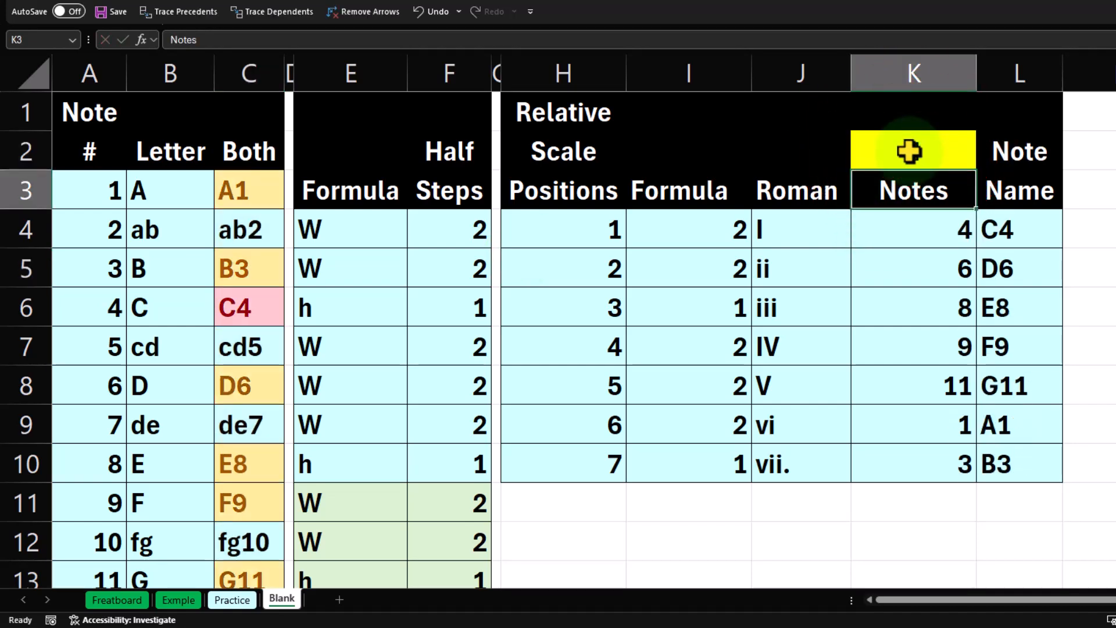
Step through the highlighted scale notes in the Both column and review the whole- and half-step formula in E4:E10.
key(Left)
key(Left)
key(Left)
key(Left)
key(Left)
key(Down)
key(Down)
key(Down)
key(Left)
key(Left)
key(Left)
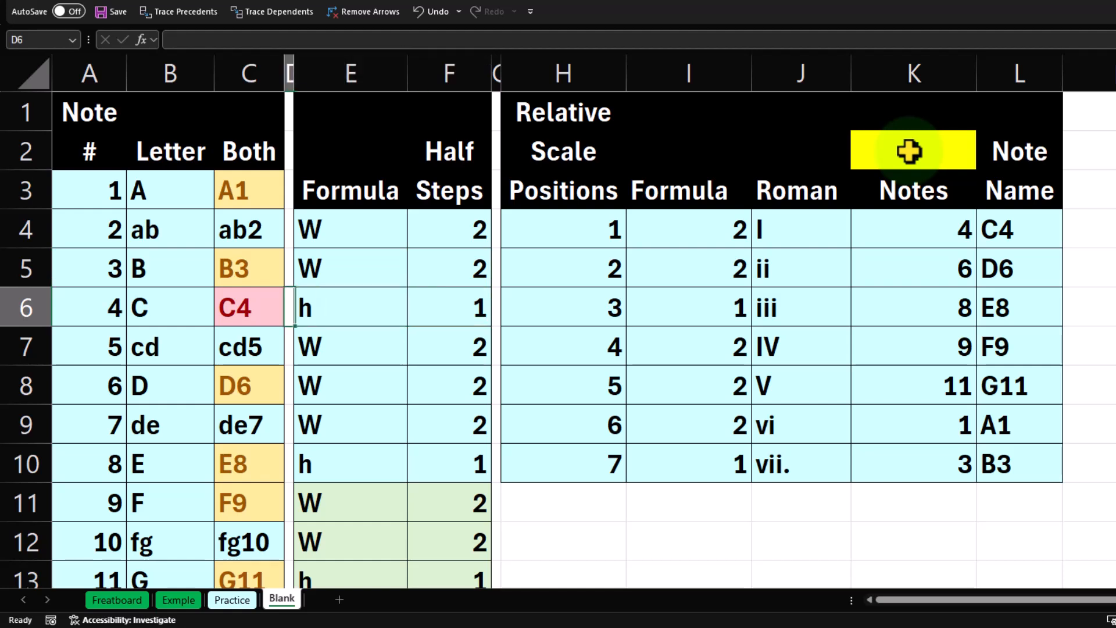
key(Down)
key(Down)
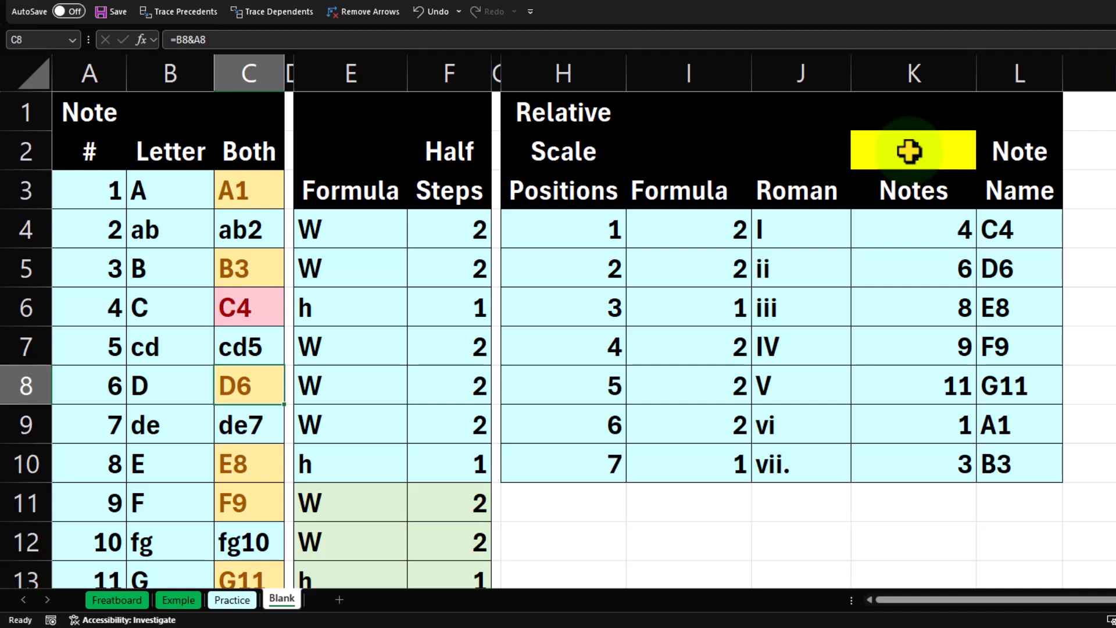
key(Down)
key(Down)
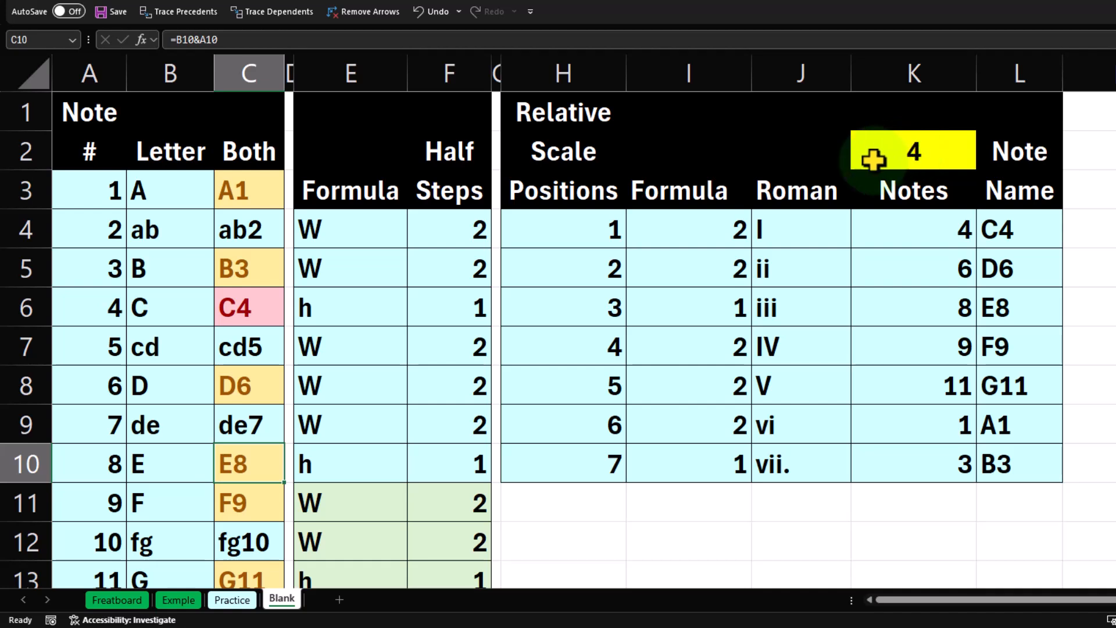
drag(332, 232, 343, 448)
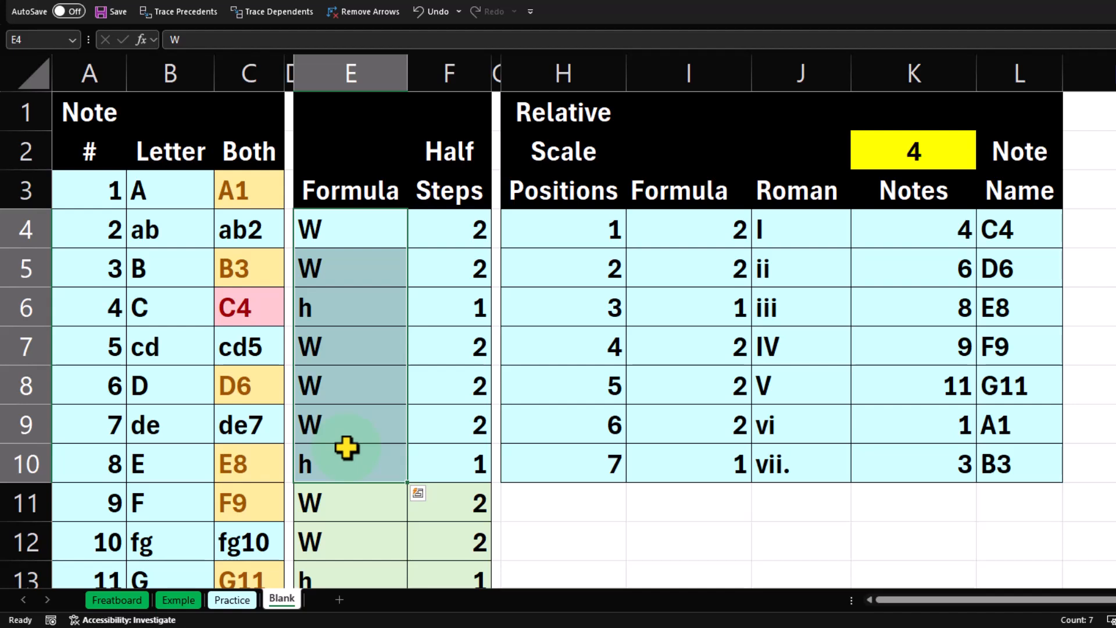
click(347, 237)
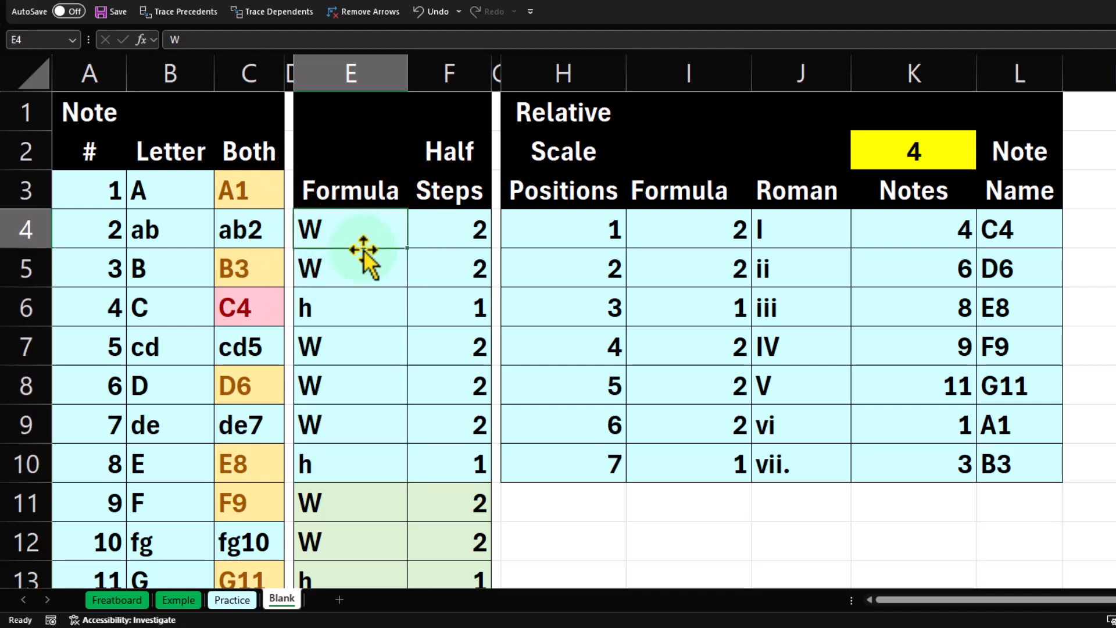